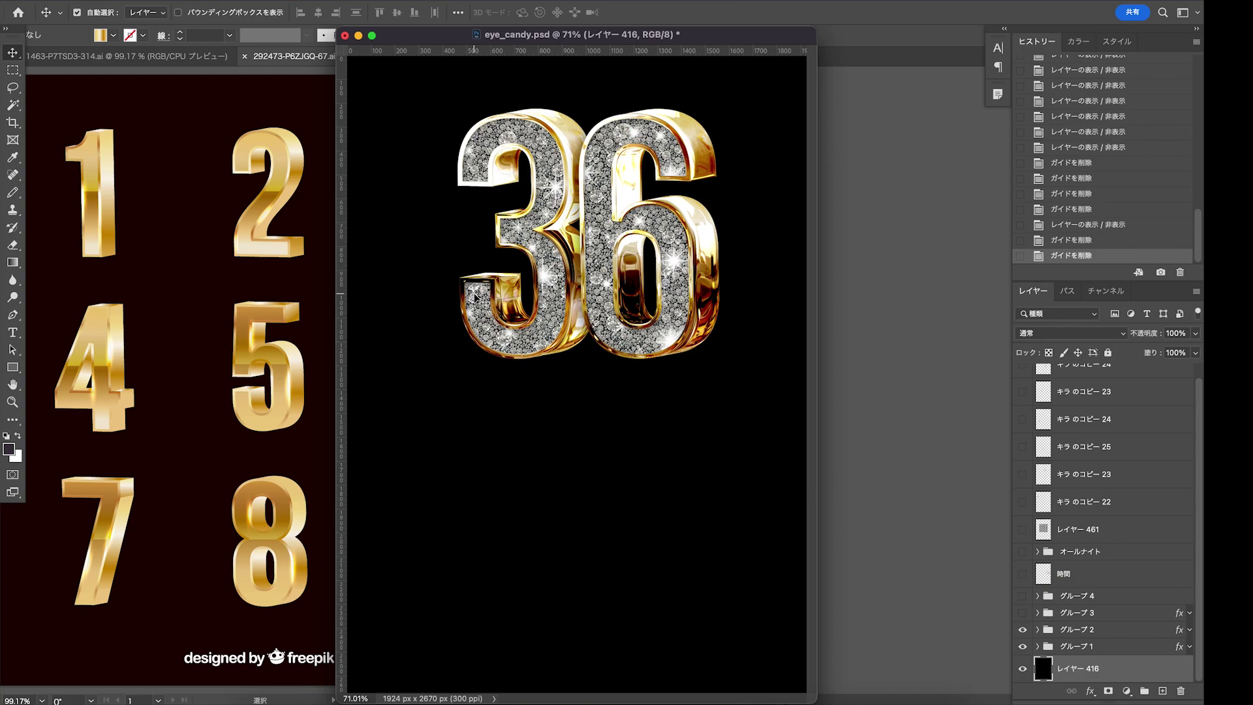
# Switch from the gold 36 poster in Photoshop to the Eye Candy 7 product page in Safari
pyautogui.click(346, 690)
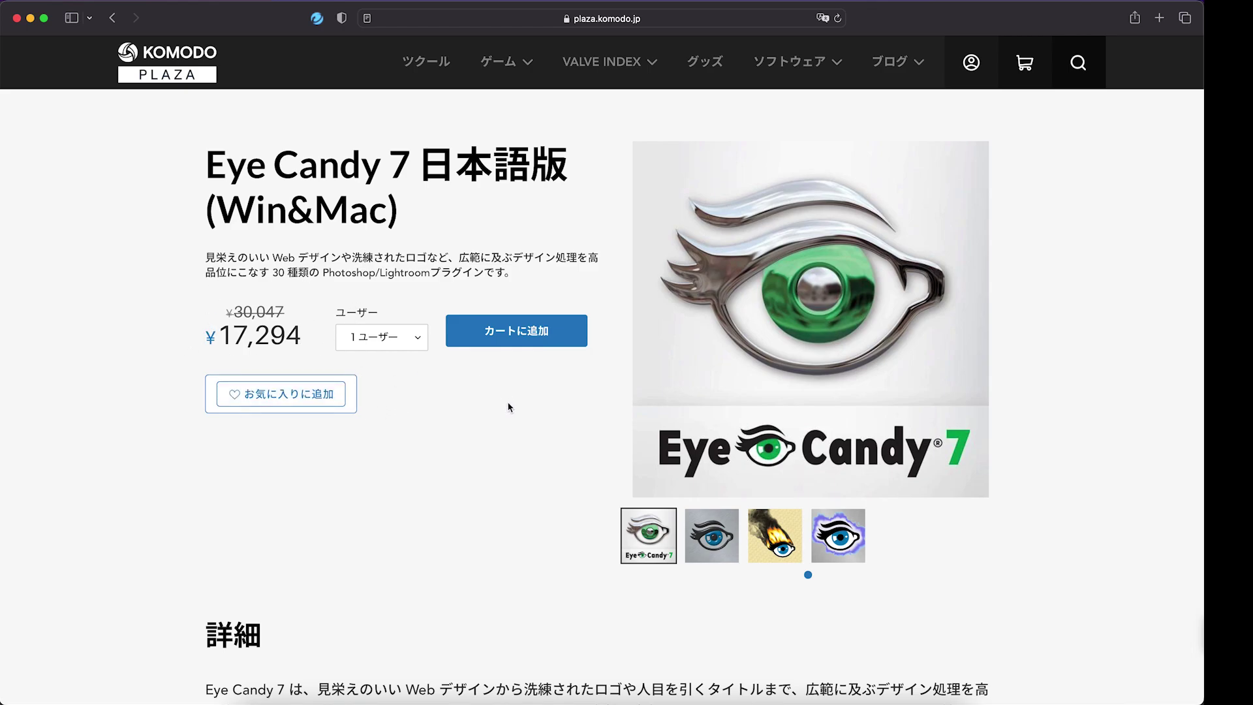
pyautogui.scroll(1, 180, 333)
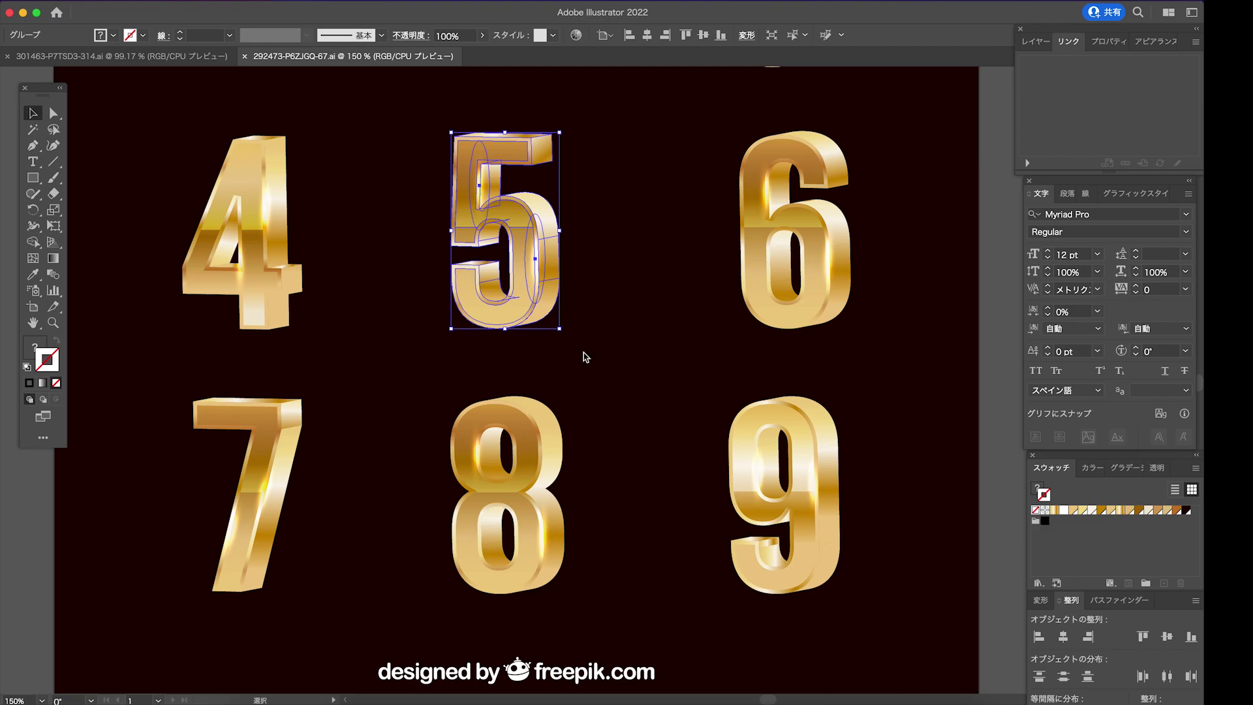
# Copy the gold 3D 5 in Illustrator and paste it into Photoshop's eye_candy.psd as a layer
pyautogui.scroll(3, 593, 306)
pyautogui.scroll(1, 594, 372)
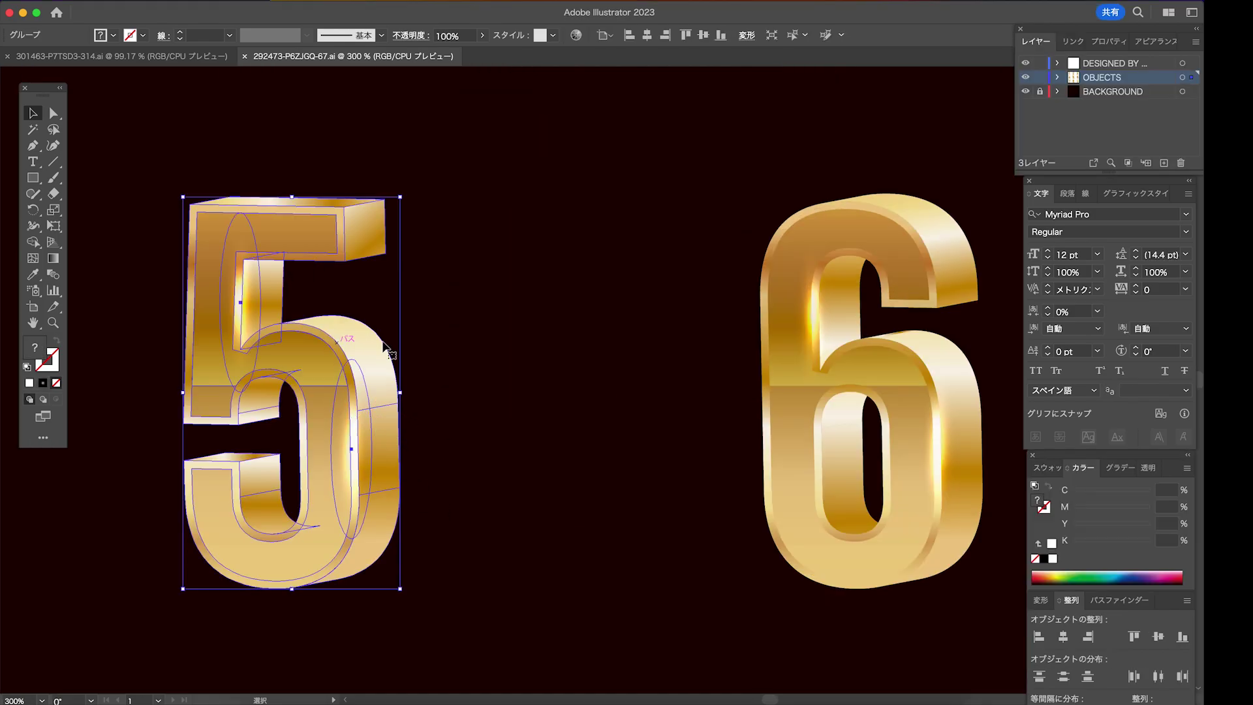
pyautogui.moveTo(272, 273); pyautogui.dragTo(626, 392)
pyautogui.press('super+z')
pyautogui.press('super+c')
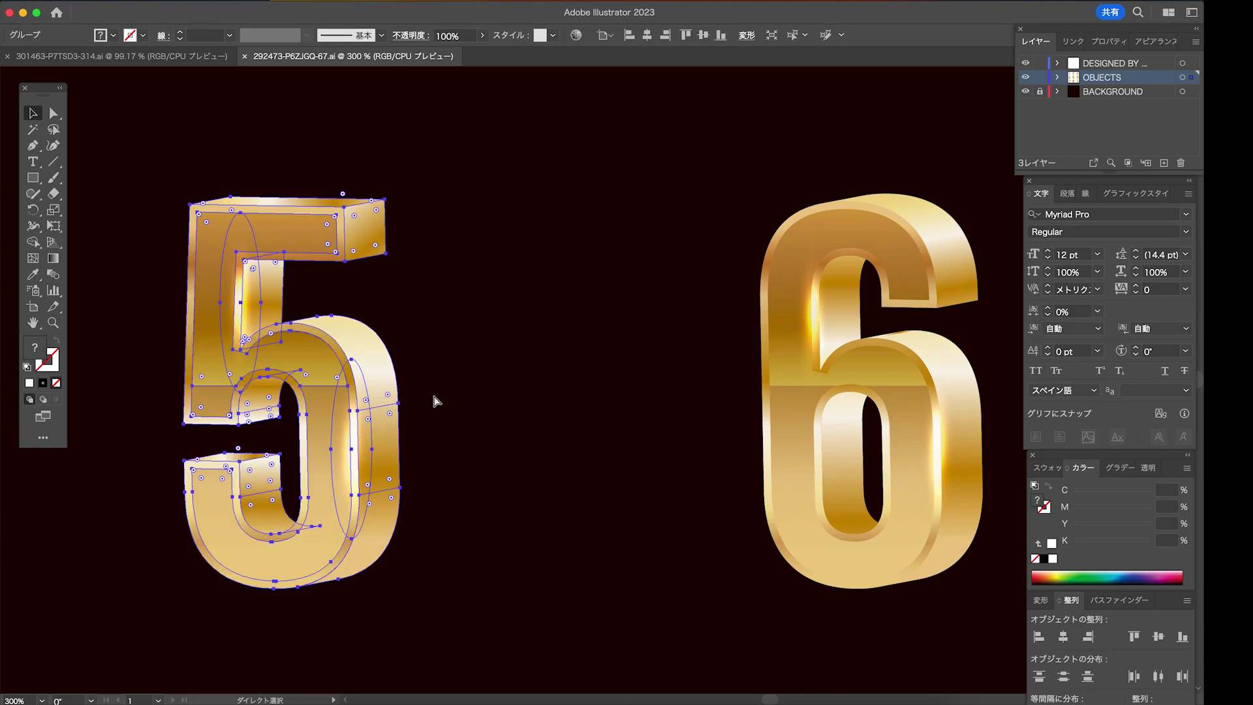
pyautogui.press('super+Tab')
pyautogui.press('super+v')
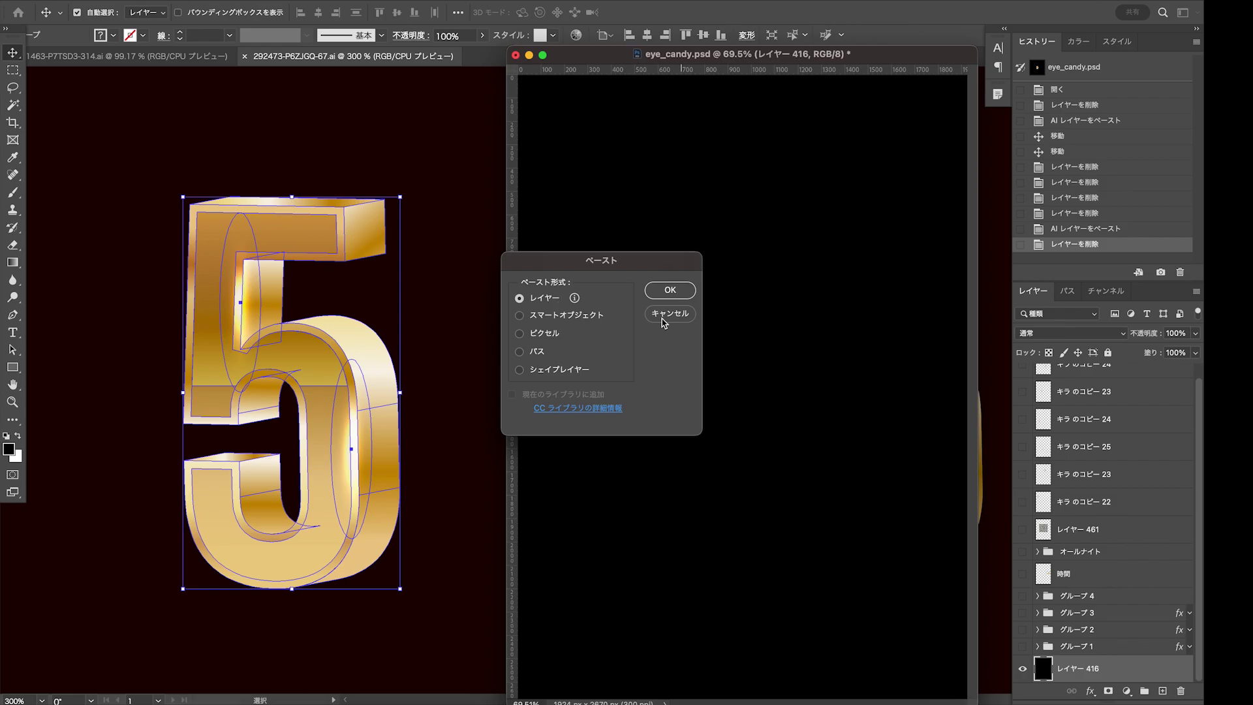
# Paste the 5 as layers, accepting the rasterising warning, then zoom in and test-move one piece
pyautogui.click(670, 290)
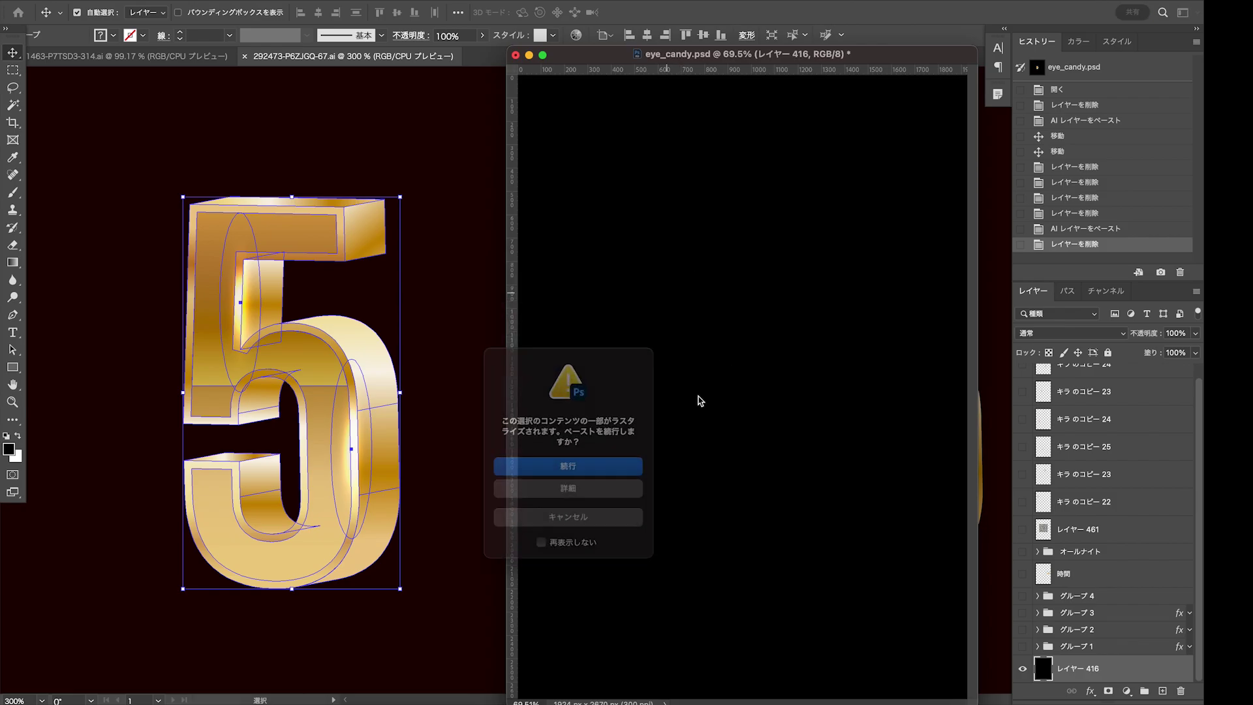
pyautogui.click(599, 471)
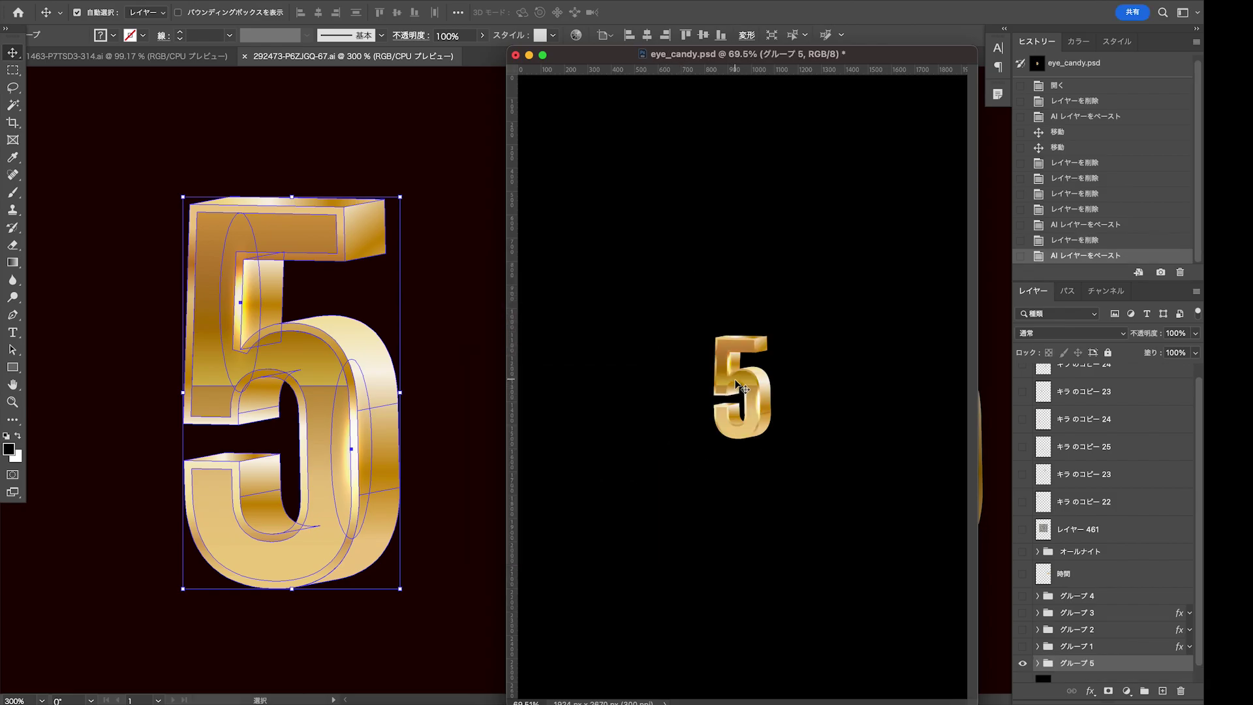
pyautogui.moveTo(718, 339); pyautogui.dragTo(802, 421)
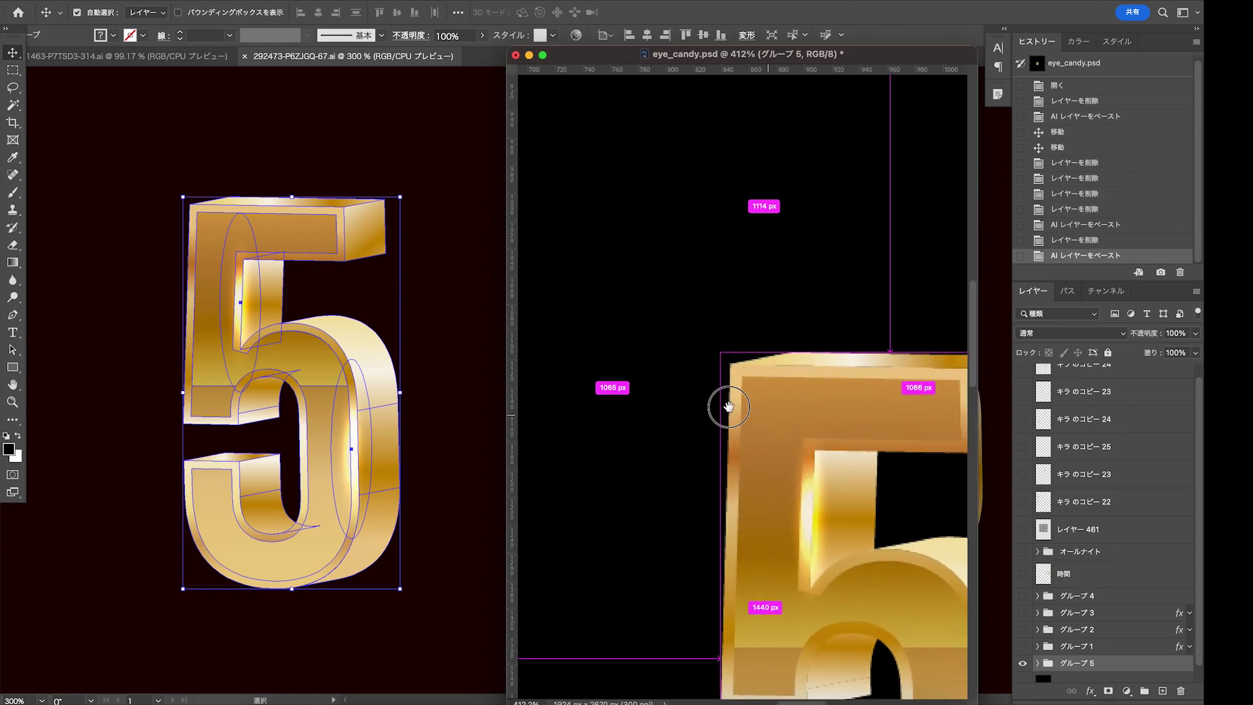
pyautogui.keyDown('super'); pyautogui.click(835, 338); pyautogui.keyUp('super')
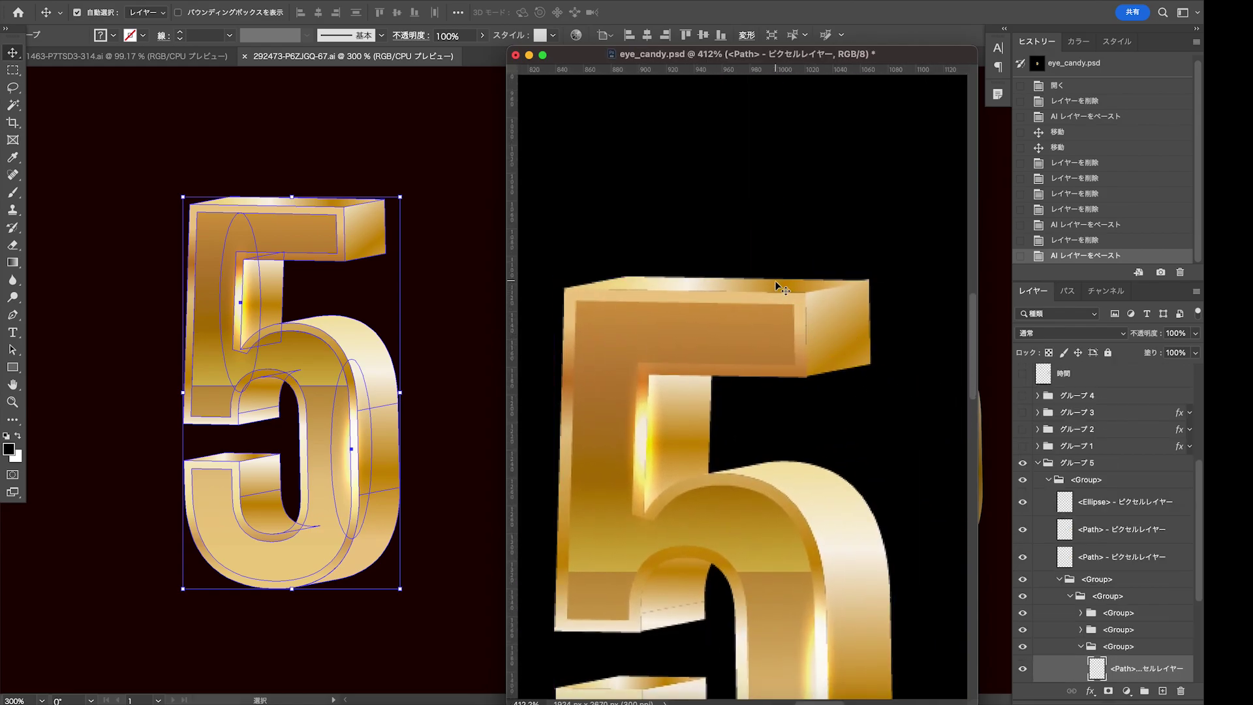
pyautogui.moveTo(835, 338); pyautogui.dragTo(844, 355)
pyautogui.press('super+z')
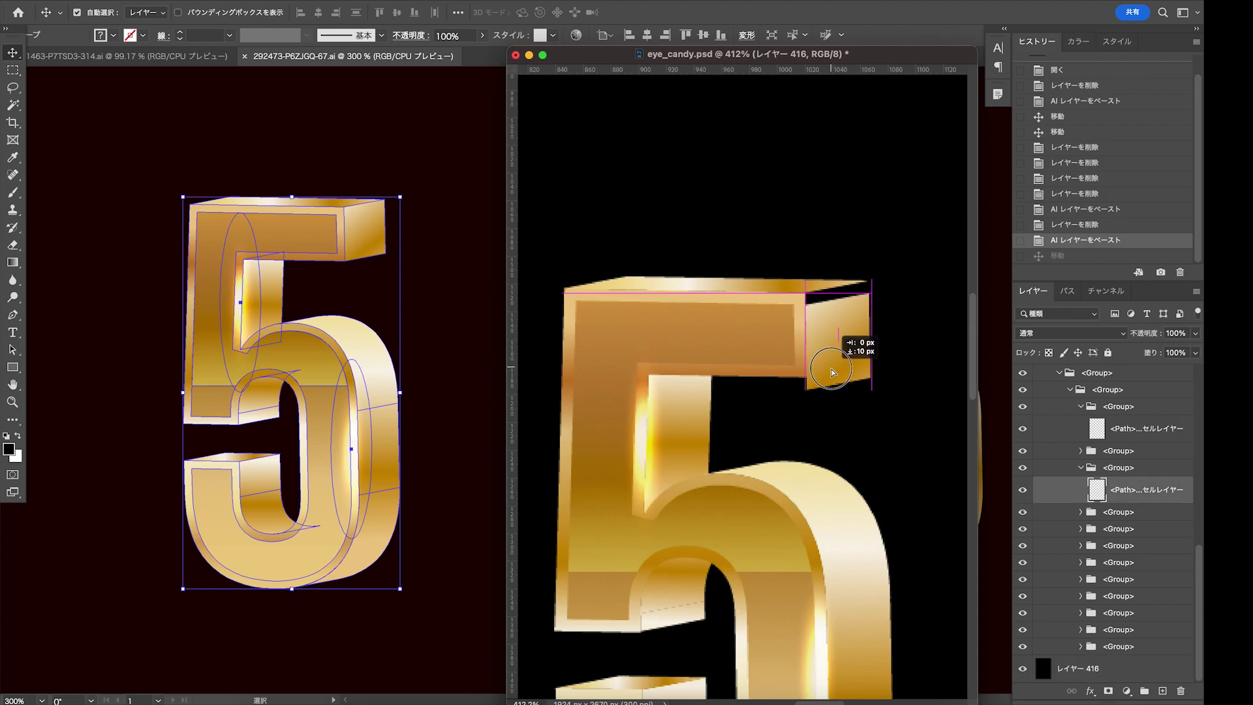
# Trial-move the 5's top bar and glow ellipse with undos, then revert the poster via History
pyautogui.moveTo(791, 298); pyautogui.dragTo(788, 240)
pyautogui.press('super+z')
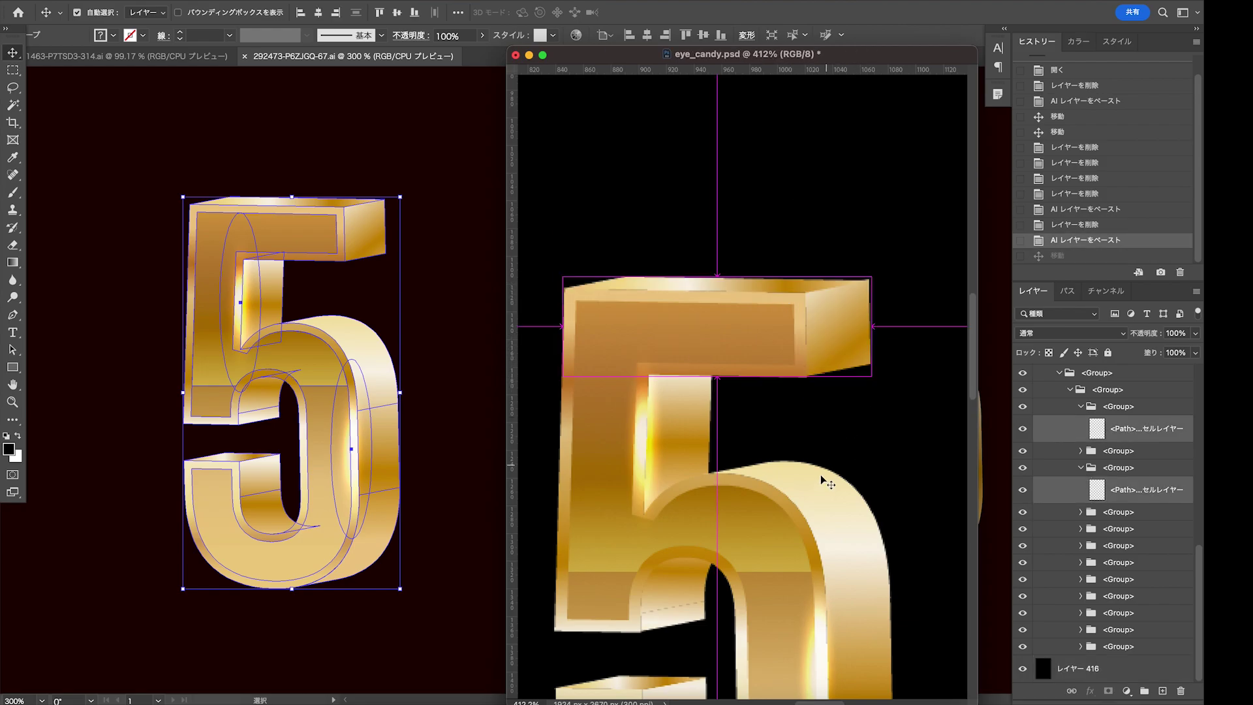
pyautogui.moveTo(672, 473); pyautogui.dragTo(844, 453)
pyautogui.press('super+z')
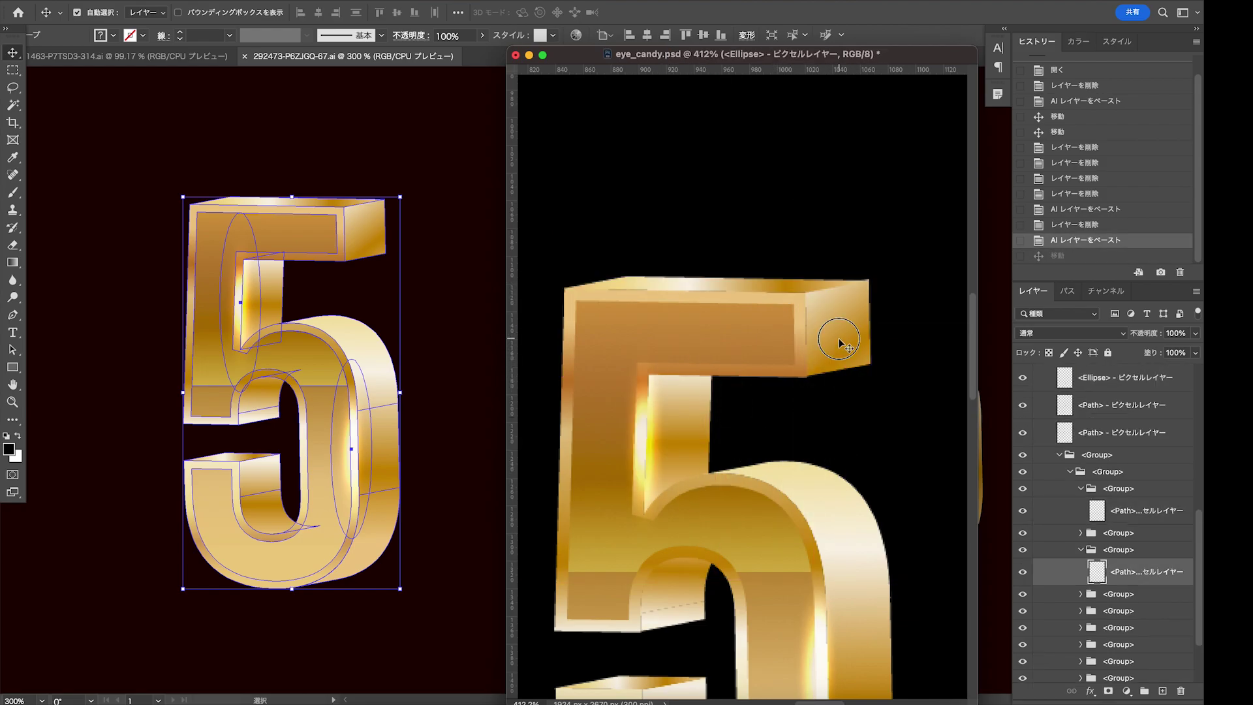
pyautogui.moveTo(754, 280); pyautogui.dragTo(811, 313)
pyautogui.press('super+z')
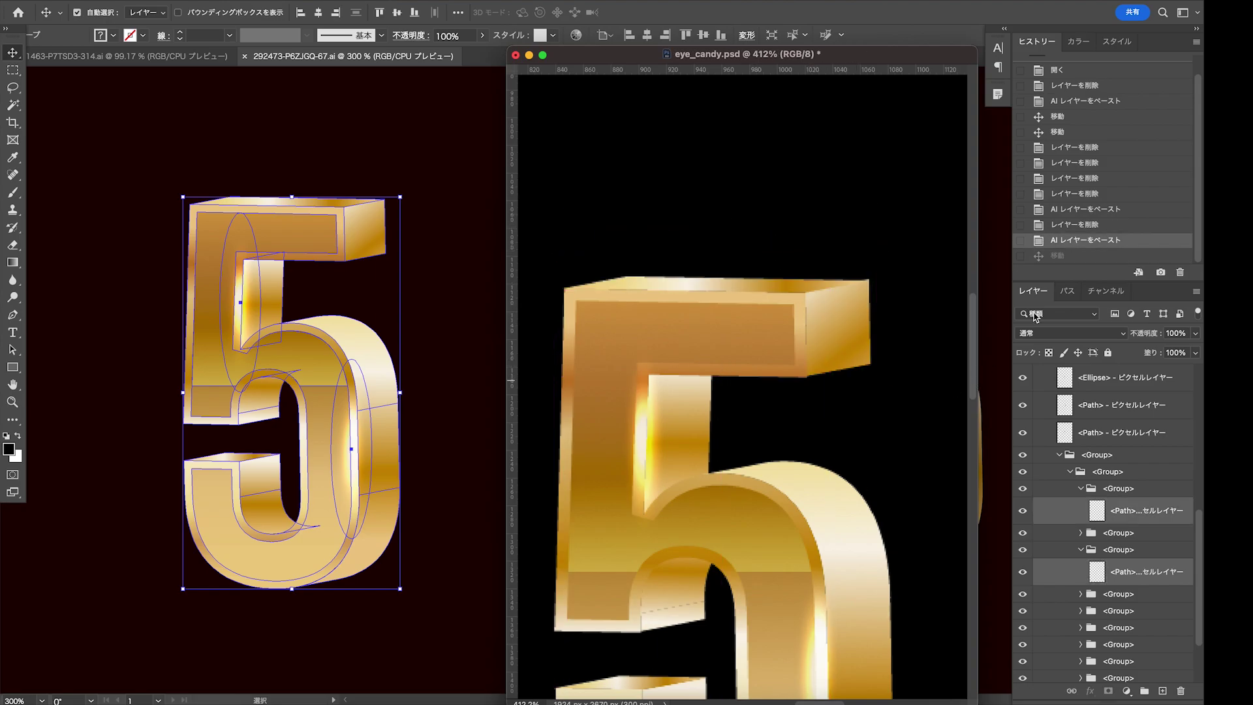
pyautogui.click(1091, 223)
pyautogui.press('super+Tab')
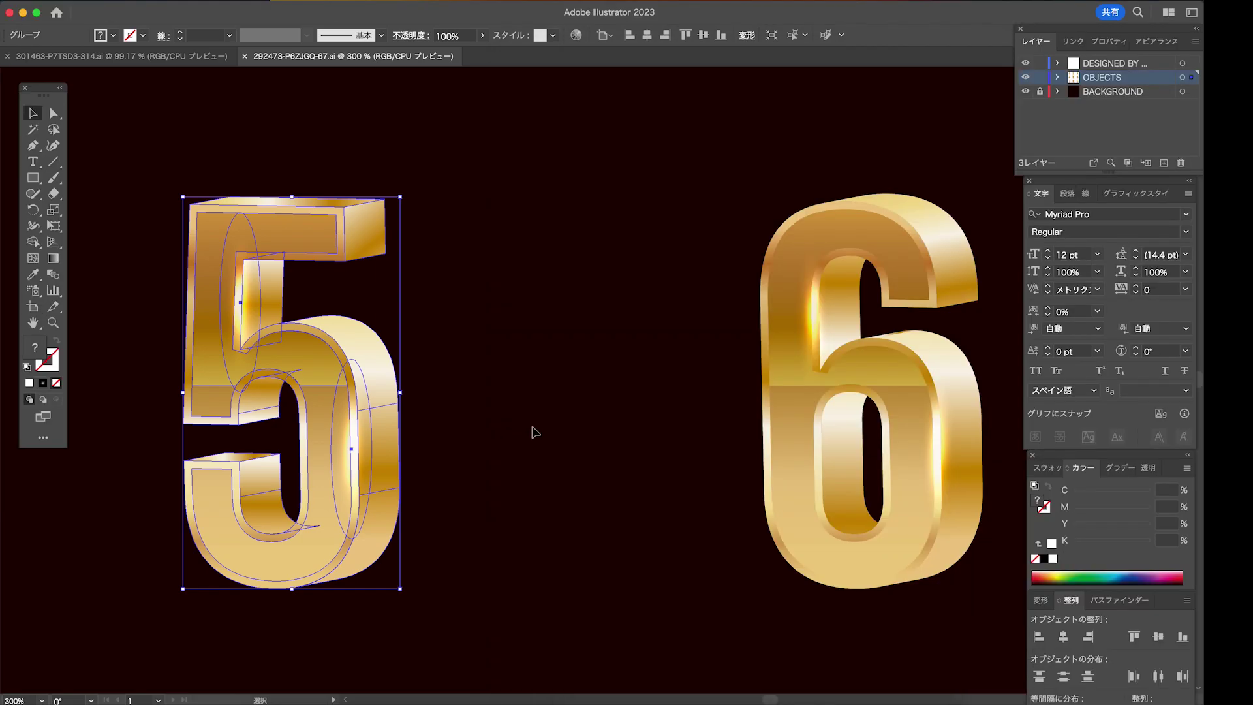
pyautogui.click(533, 431)
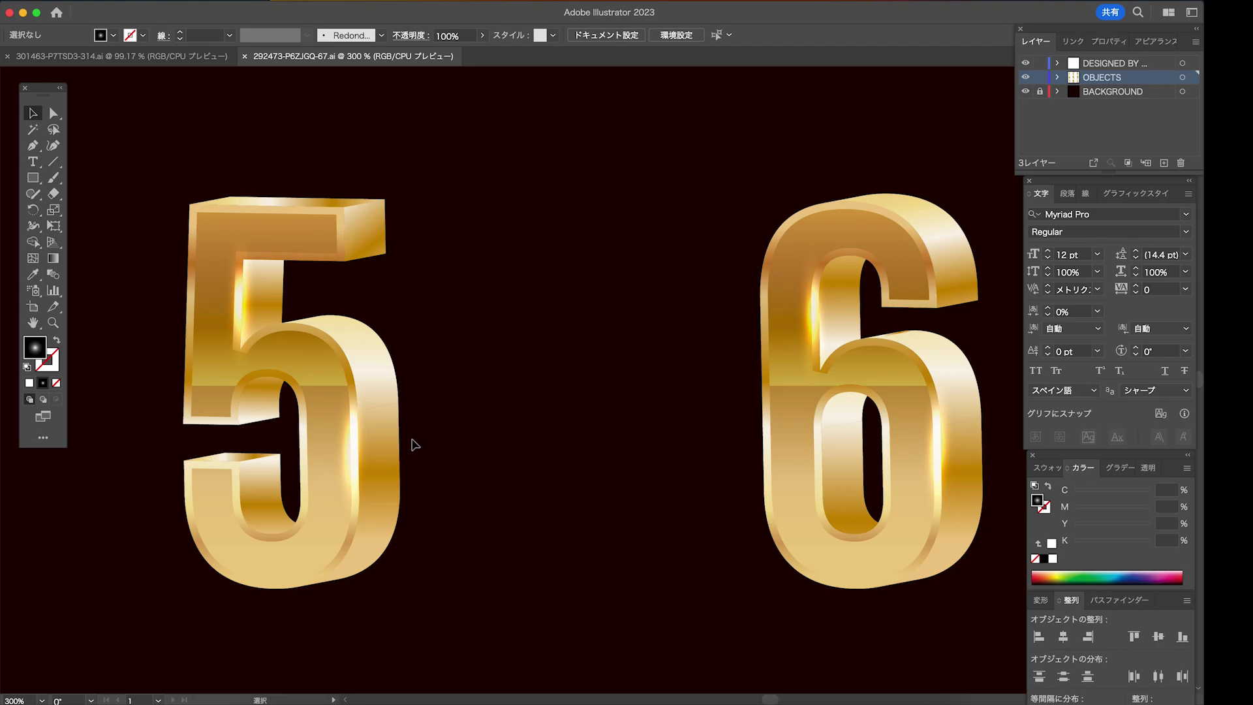
pyautogui.click(369, 439)
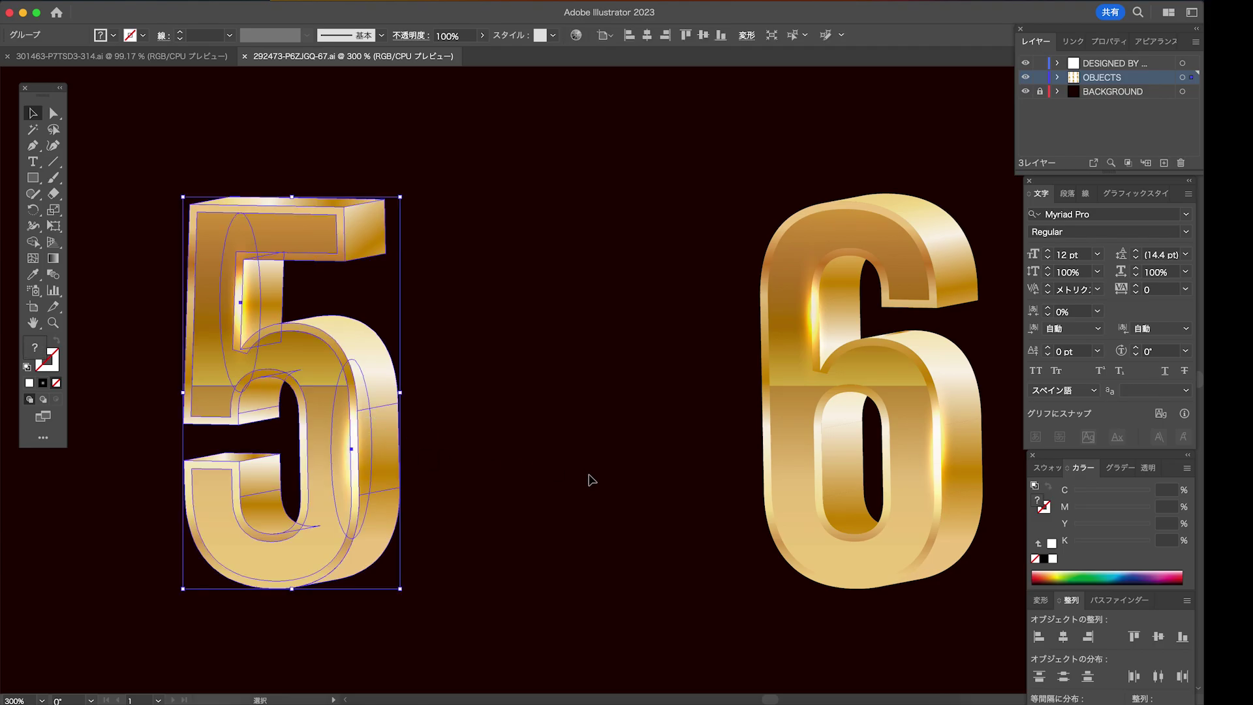
pyautogui.keyDown('super'); pyautogui.click(375, 410); pyautogui.keyUp('super')
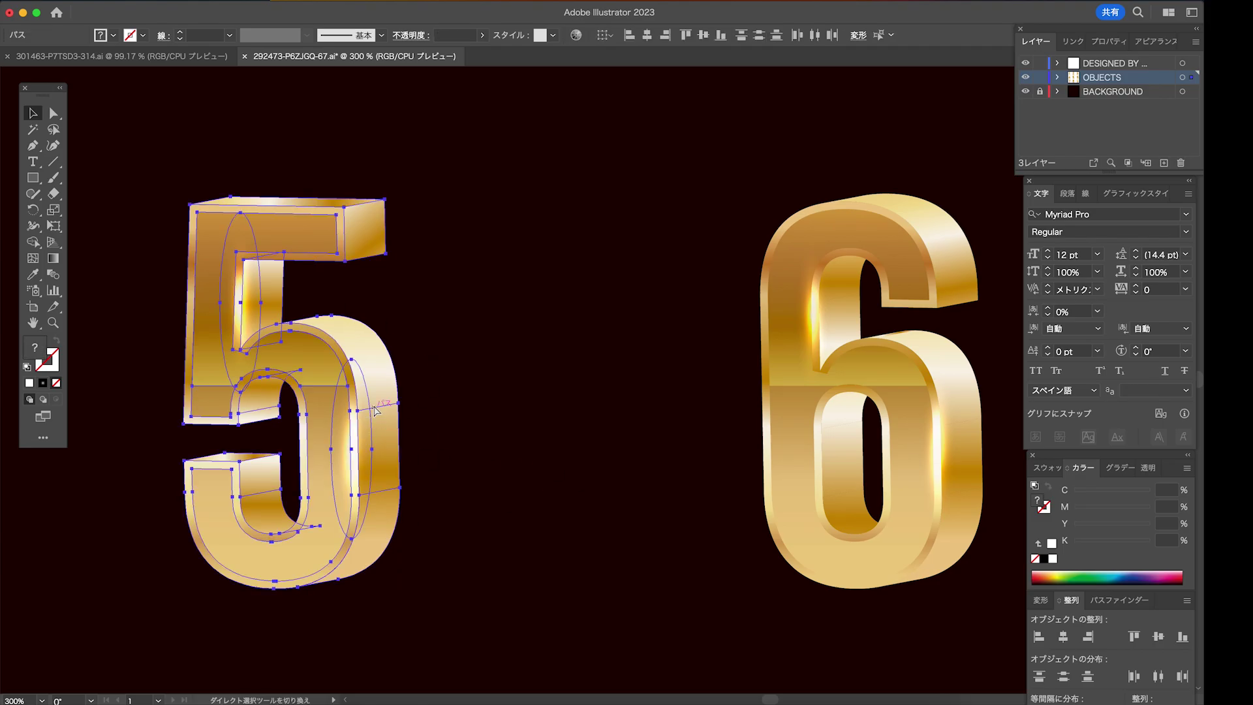
pyautogui.click(487, 377)
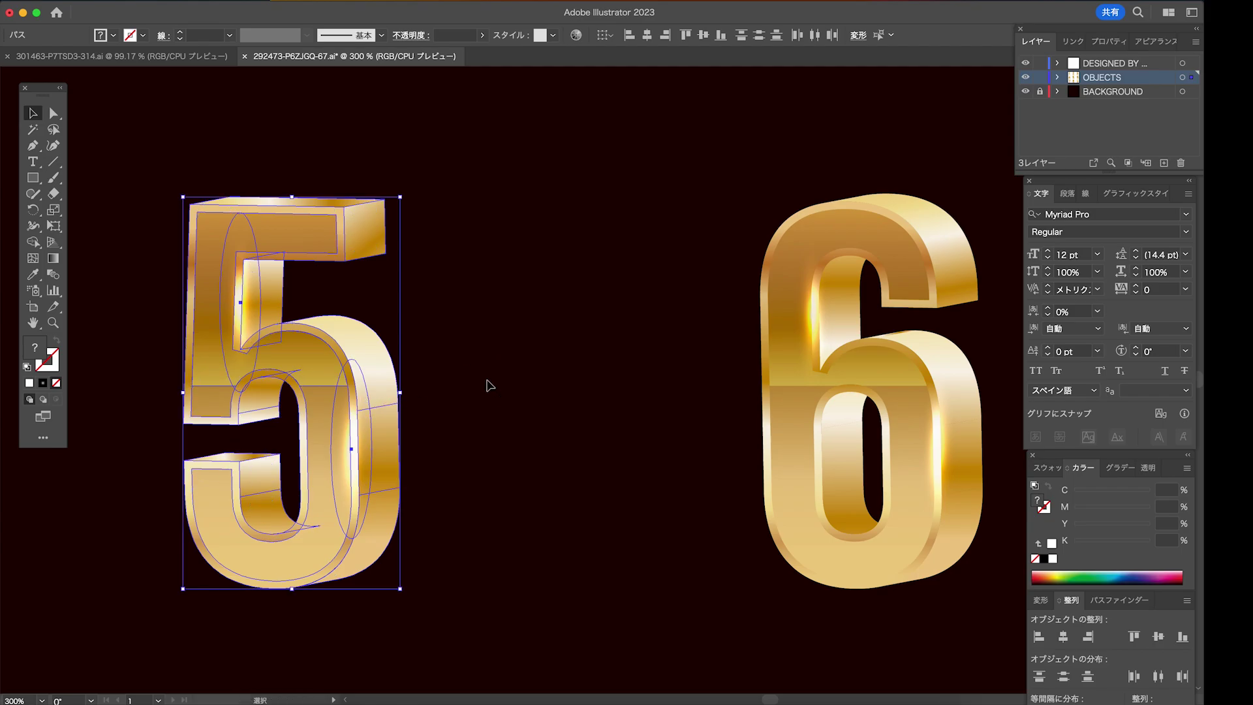
pyautogui.click(363, 461)
pyautogui.moveTo(250, 294); pyautogui.dragTo(498, 294)
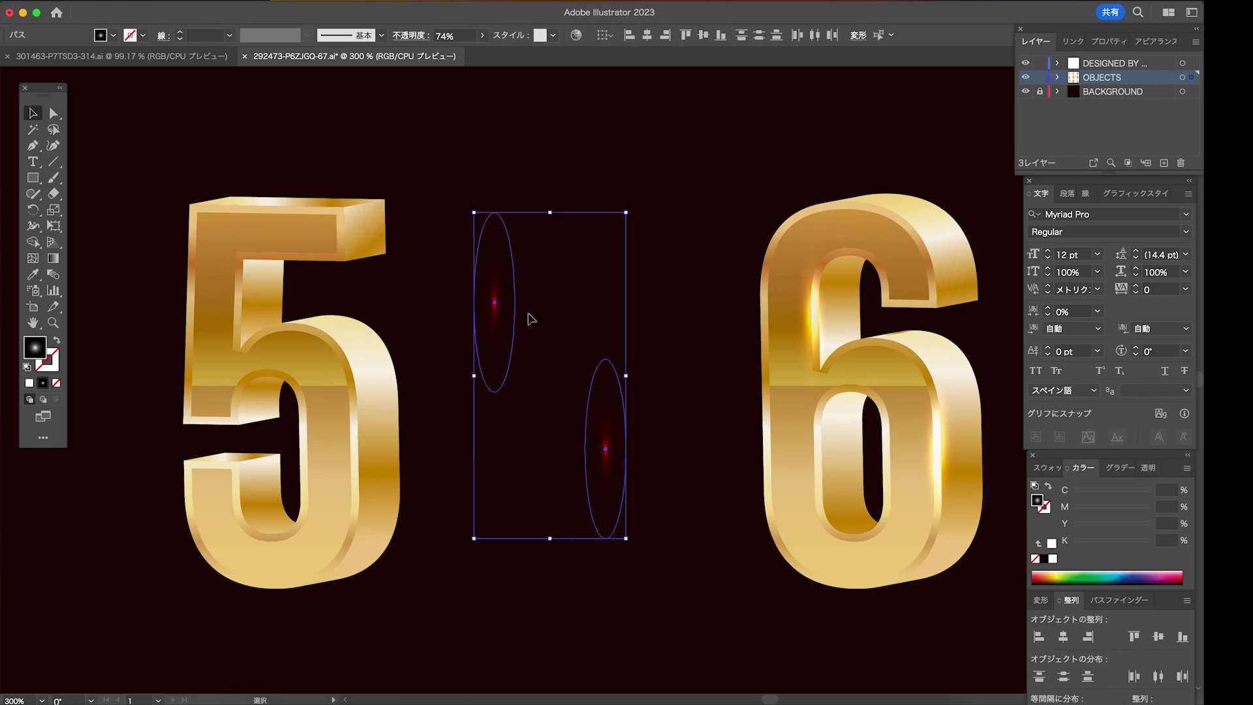
pyautogui.press('Delete')
pyautogui.click(224, 281)
pyautogui.hotkey('ctrl', 'shift', 'a')
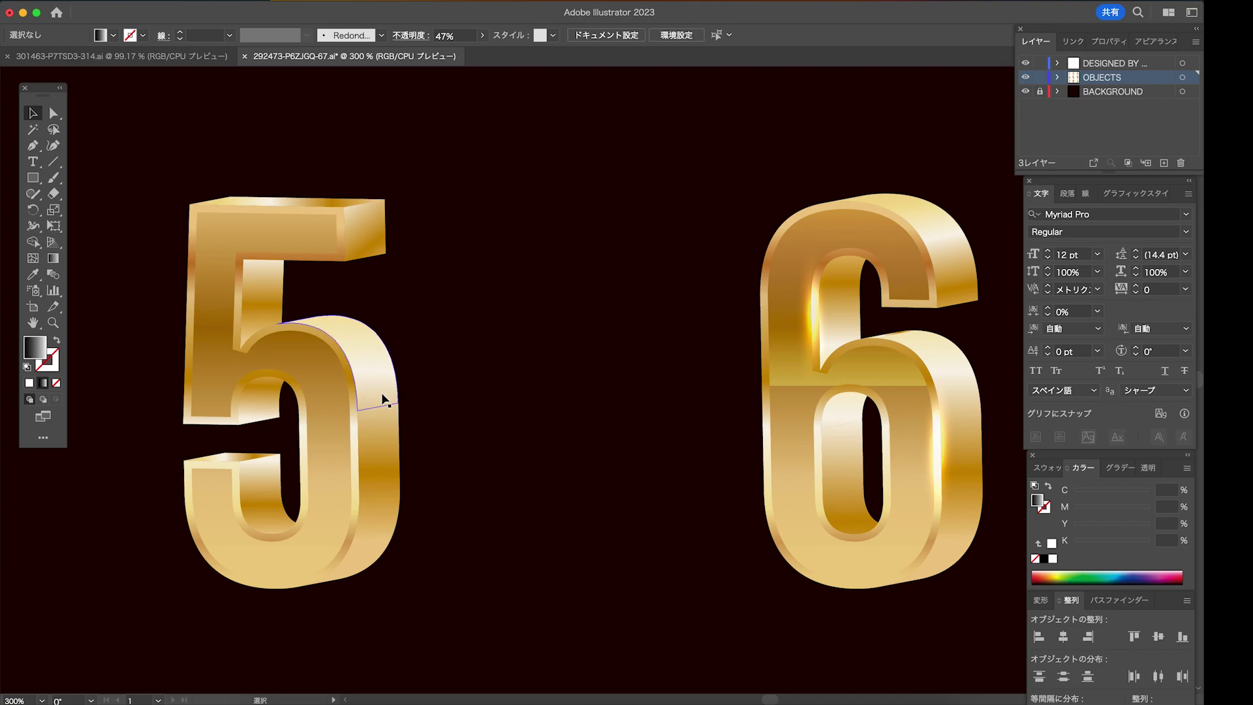
pyautogui.click(338, 405)
pyautogui.moveTo(337, 404); pyautogui.dragTo(578, 397)
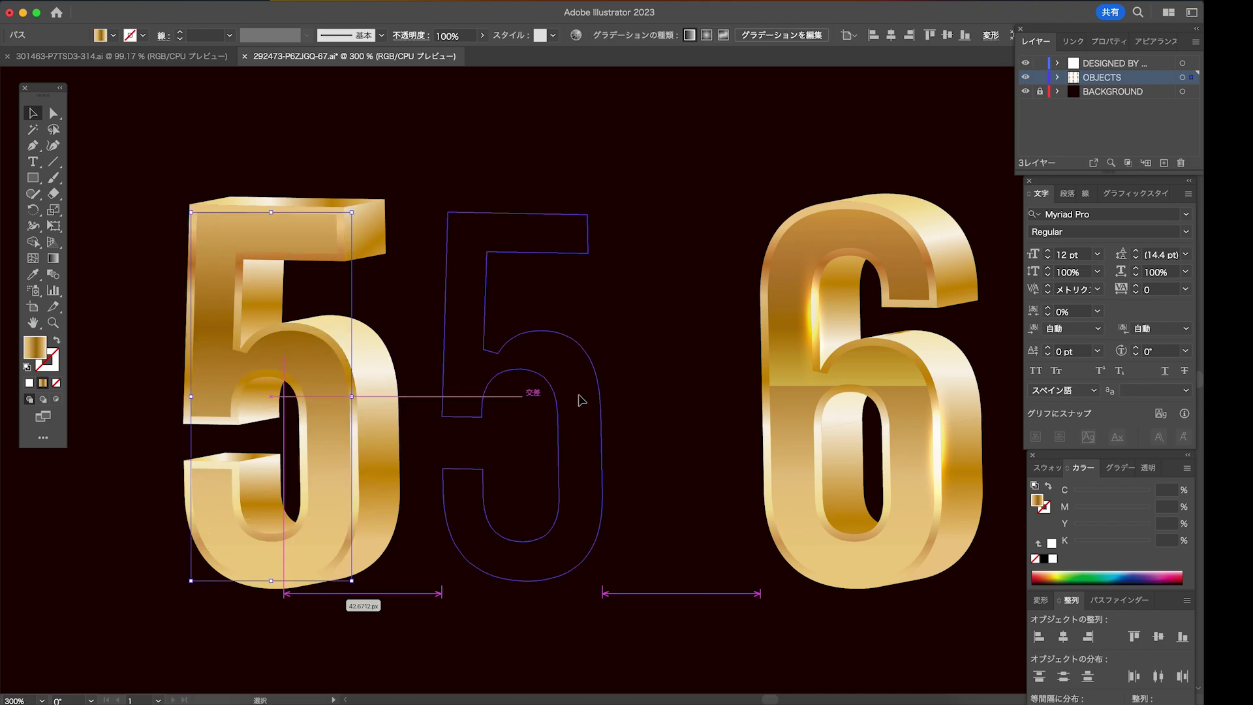
pyautogui.hotkey('ctrl', 'z')
pyautogui.moveTo(302, 448); pyautogui.dragTo(589, 469)
pyautogui.hotkey('ctrl', 'z')
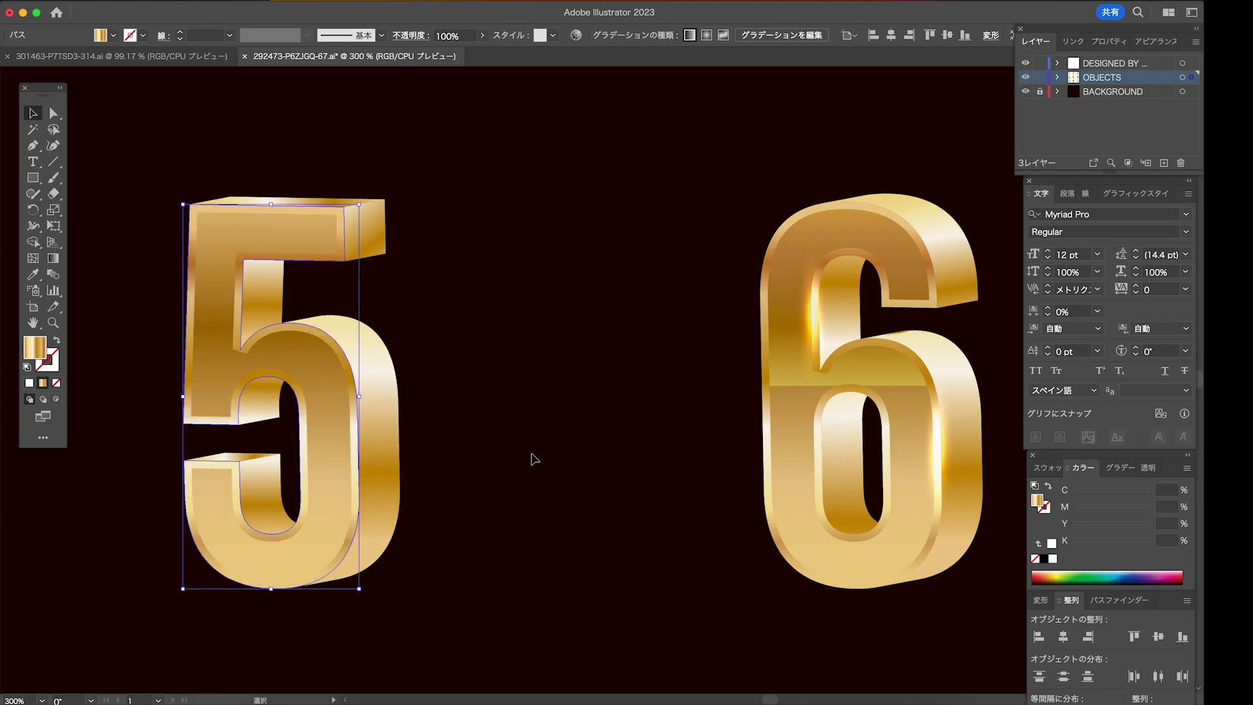
pyautogui.click(532, 460)
pyautogui.click(400, 442)
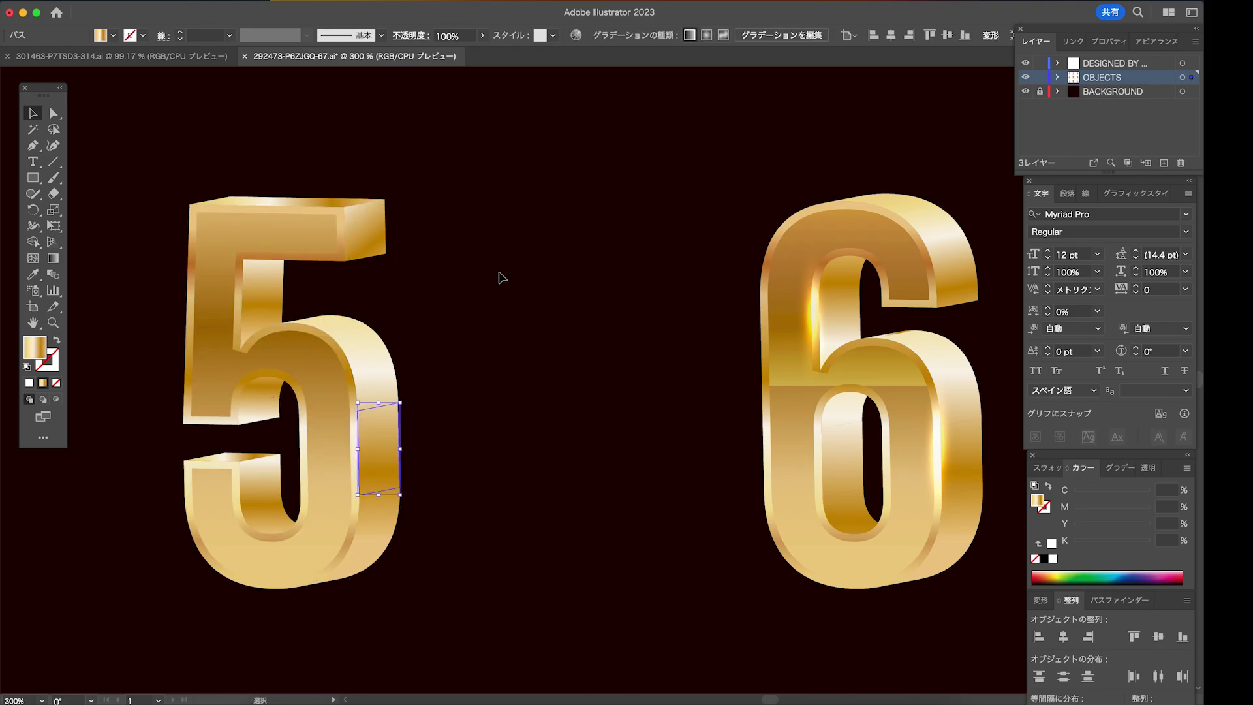
pyautogui.click(313, 398)
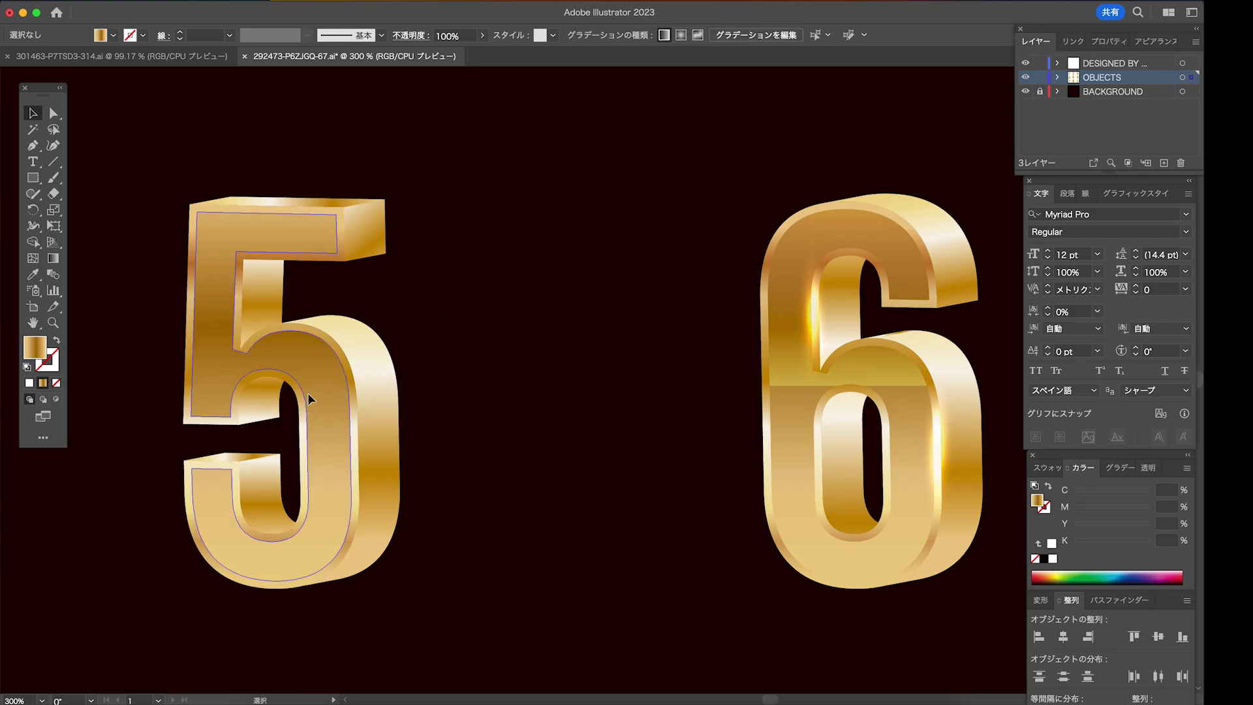
pyautogui.moveTo(327, 392)
pyautogui.mouseDown()
pyautogui.moveTo(522, 395)
pyautogui.moveTo(600, 422)
pyautogui.mouseUp()
pyautogui.press('super+z')
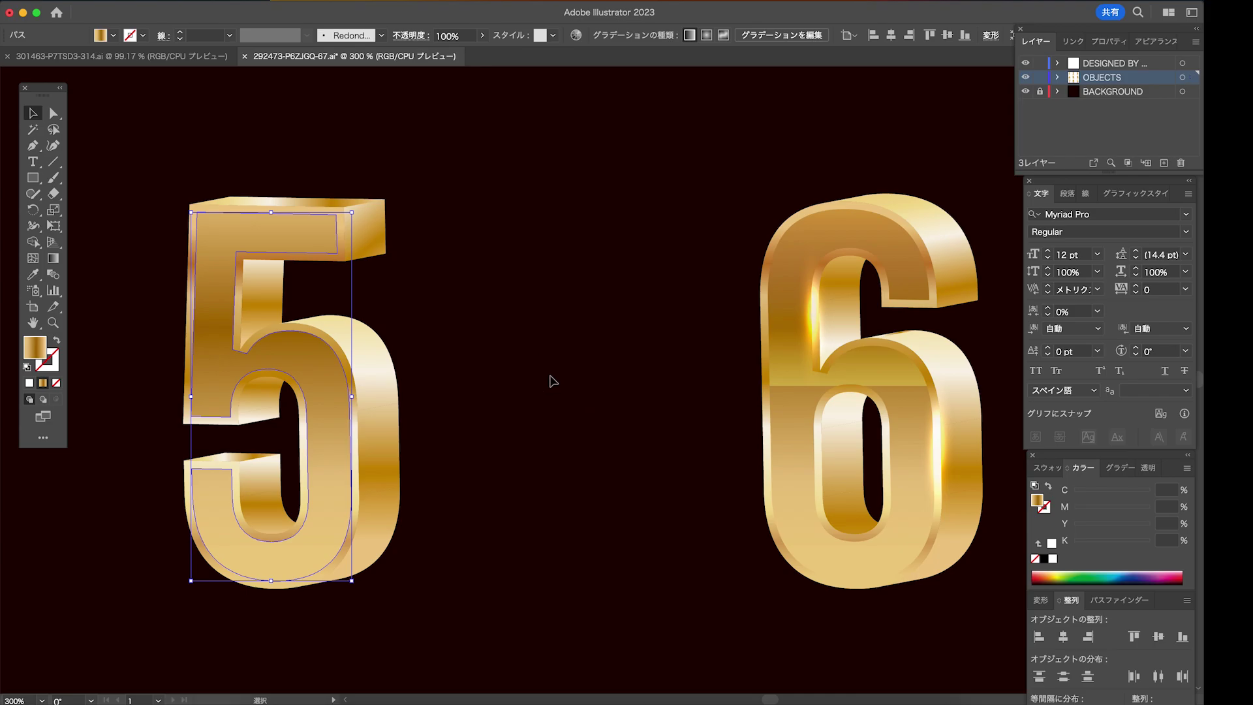
pyautogui.click(541, 388)
pyautogui.hscroll(-3, 218, 252)
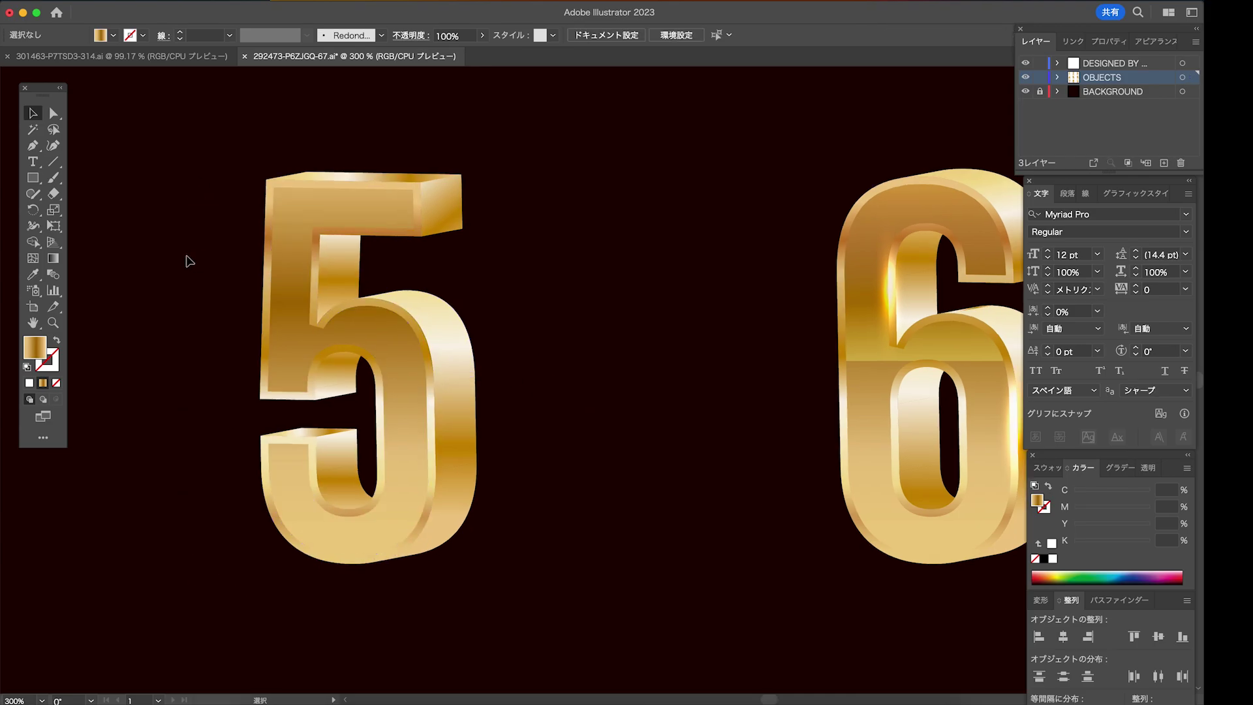
# Draw a small gold gradient rectangle top-left in Illustrator and move it up and right
pyautogui.click(46, 178)
pyautogui.moveTo(150, 129); pyautogui.dragTo(197, 168)
pyautogui.click(33, 113)
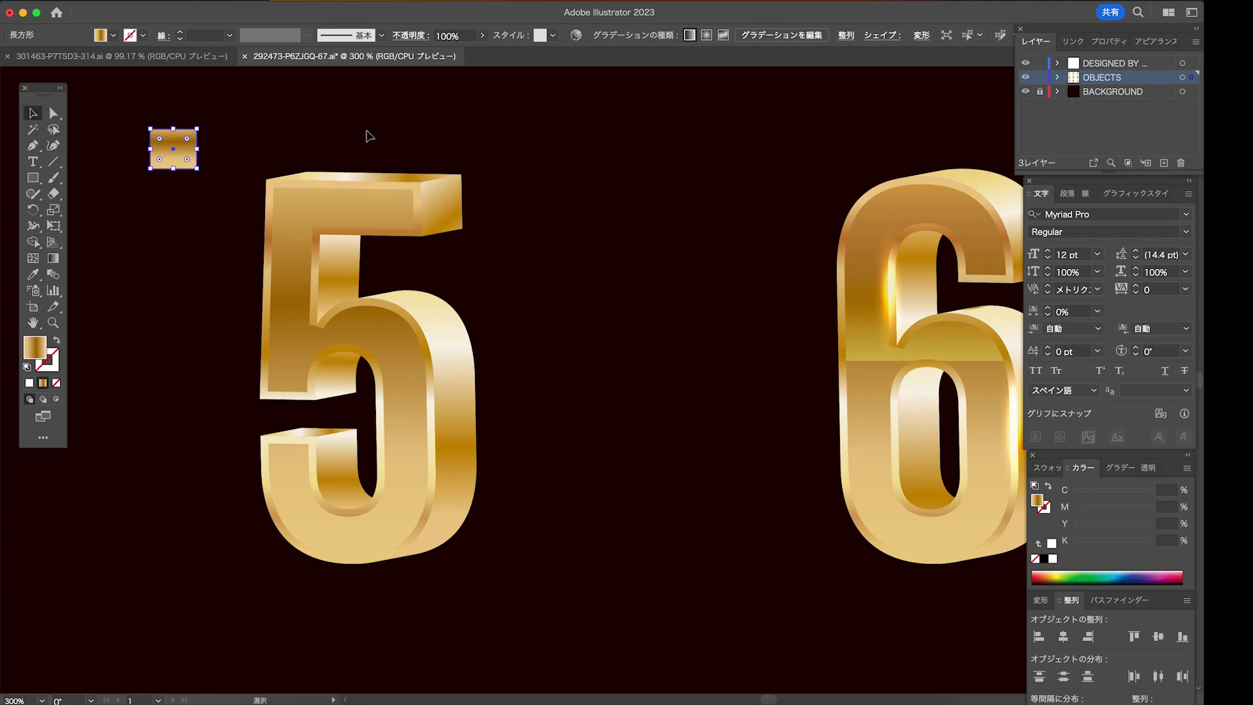
pyautogui.click(198, 182)
pyautogui.click(173, 151)
pyautogui.moveTo(221, 152); pyautogui.dragTo(259, 172)
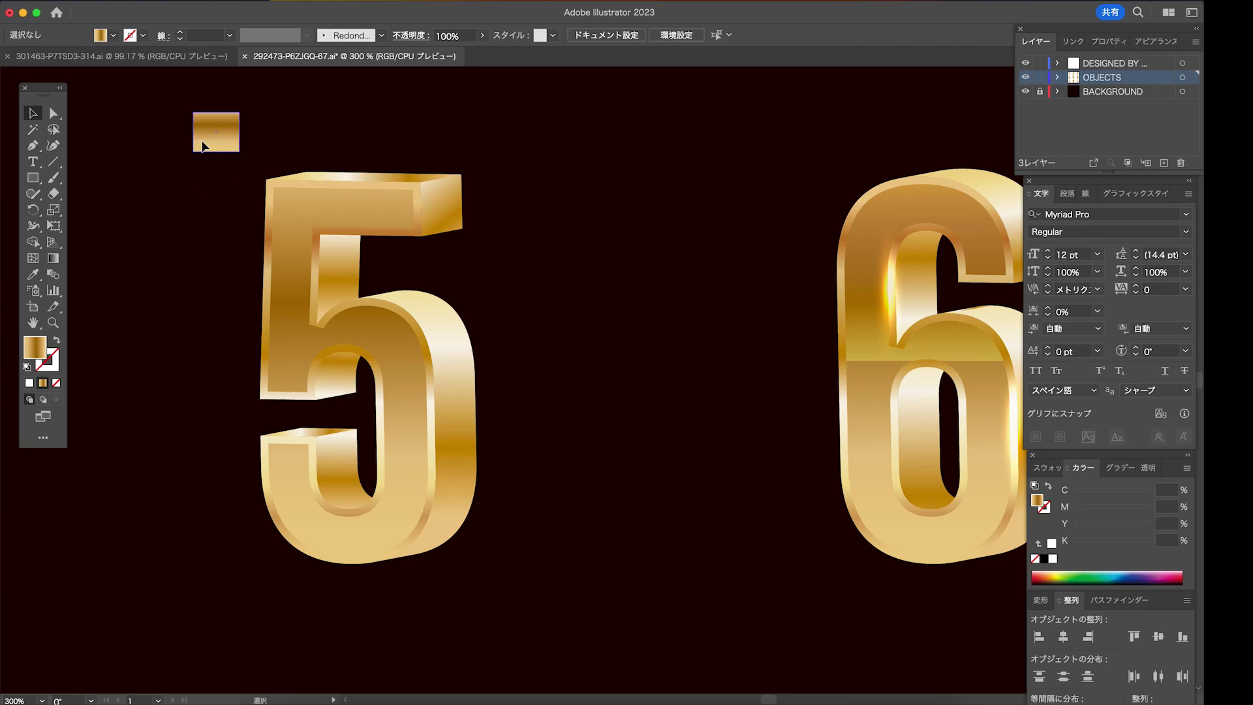
# Add the 5 to the rectangle selection and bring up the Photoshop document
pyautogui.keyDown('shift'); pyautogui.click(310, 215); pyautogui.keyUp('shift')
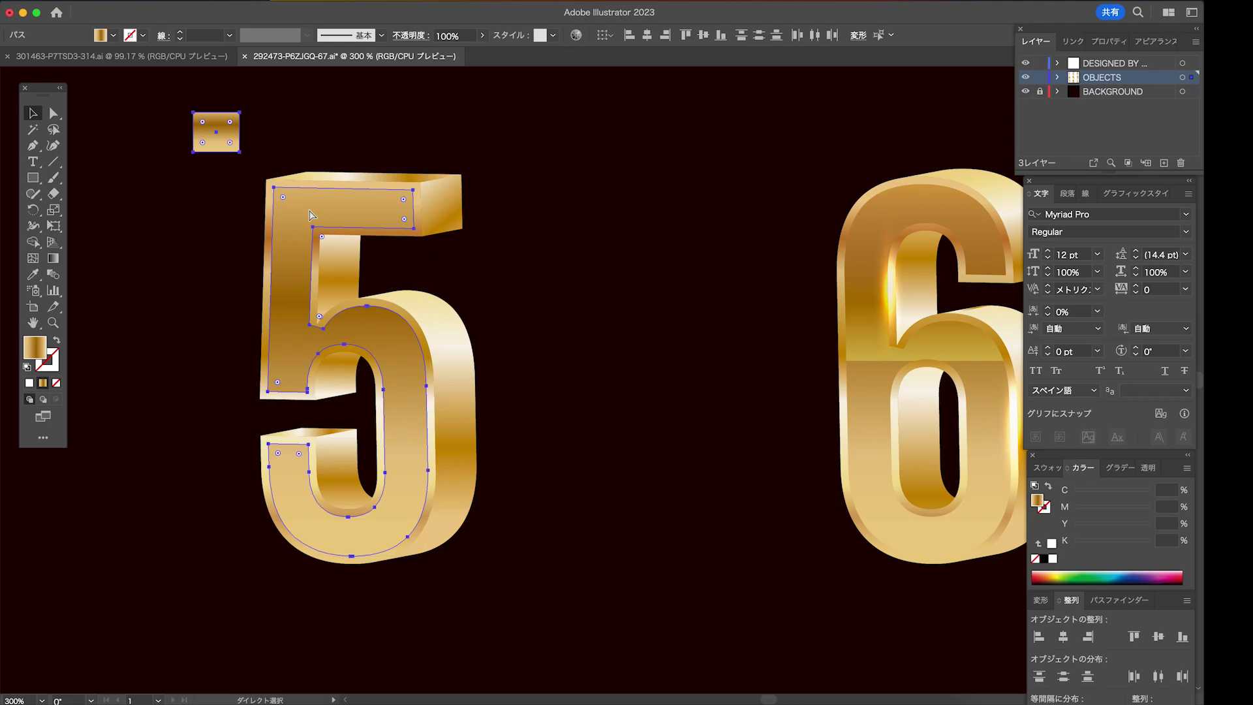
pyautogui.hotkey('ctrl', 'Up')
pyautogui.click(934, 373)
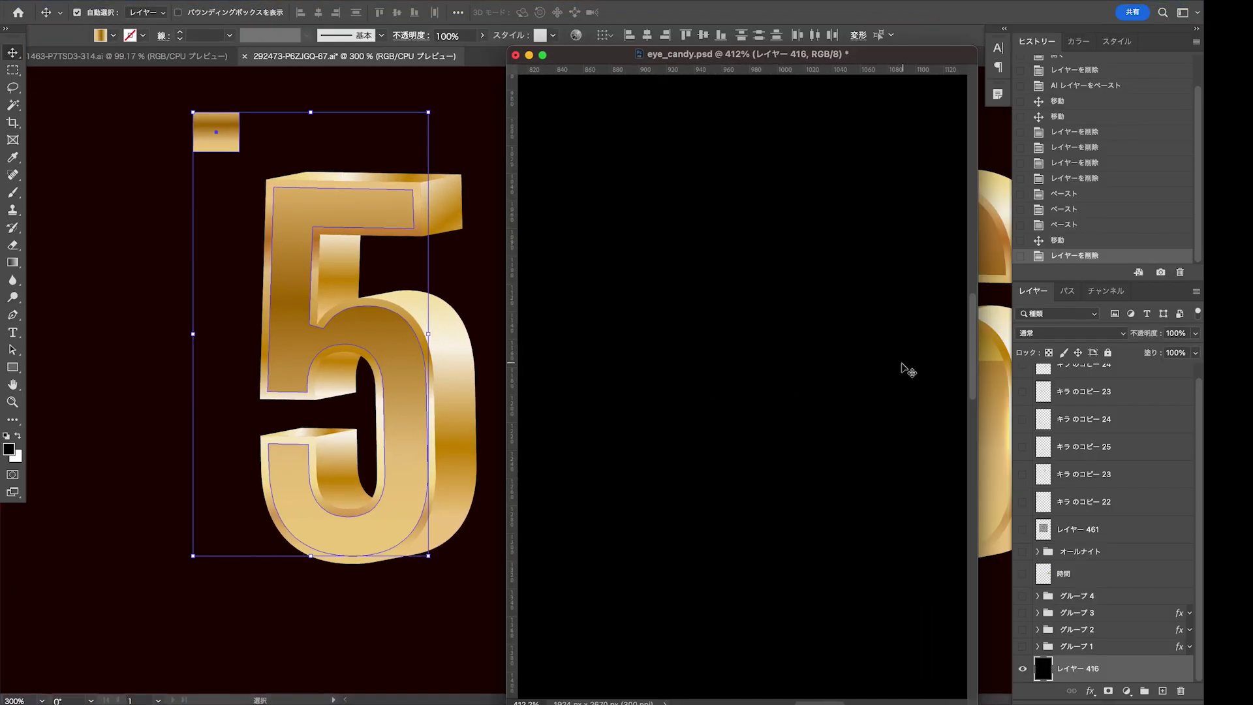
# Paste the flat gold 5 face into eye_candy.psd as pixels and centre it in view
pyautogui.press('super+v')
pyautogui.press('Return')
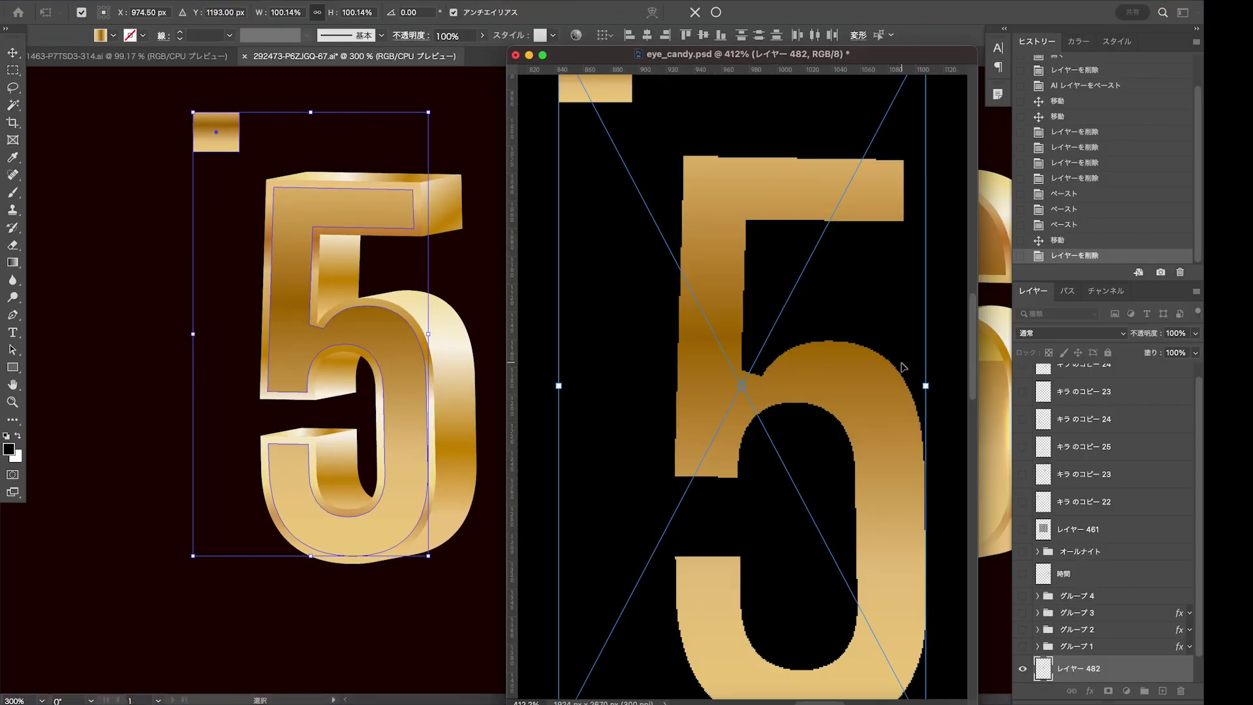
pyautogui.press('Return')
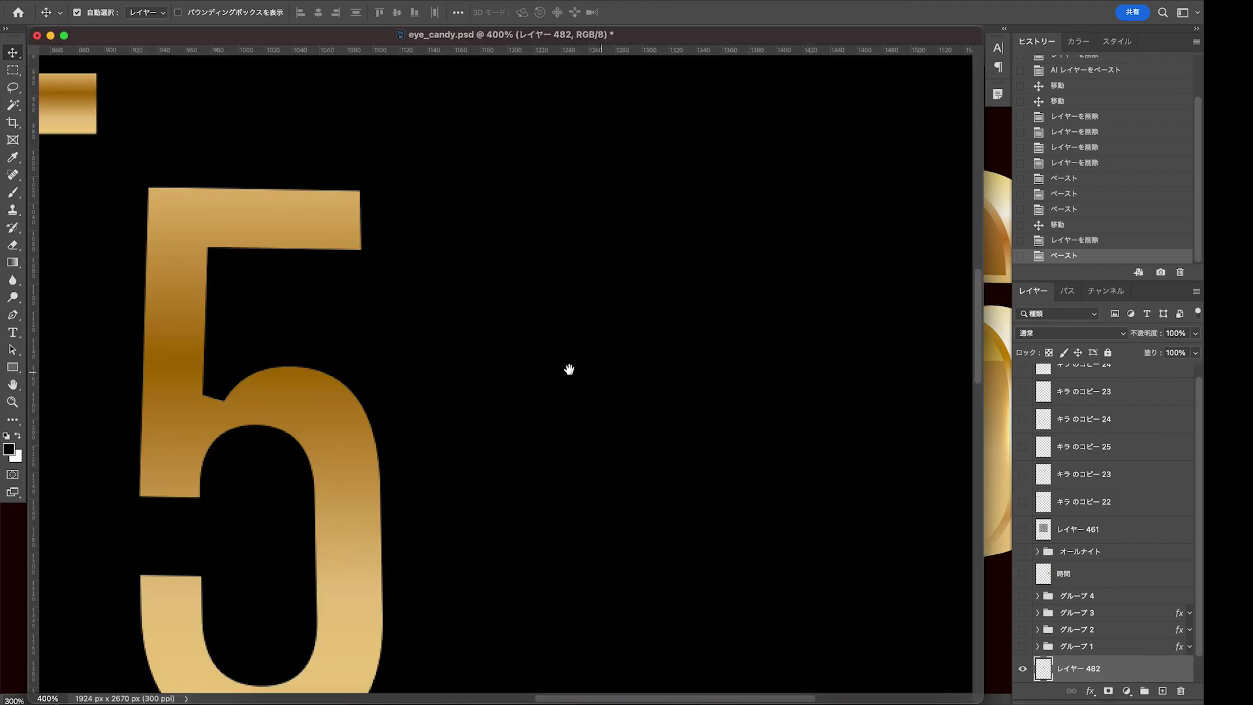
pyautogui.keyDown('alt'); pyautogui.click(419, 336); pyautogui.keyUp('alt')
pyautogui.moveTo(512, 364)
pyautogui.mouseDown()
pyautogui.moveTo(616, 321)
pyautogui.moveTo(672, 333)
pyautogui.mouseUp()
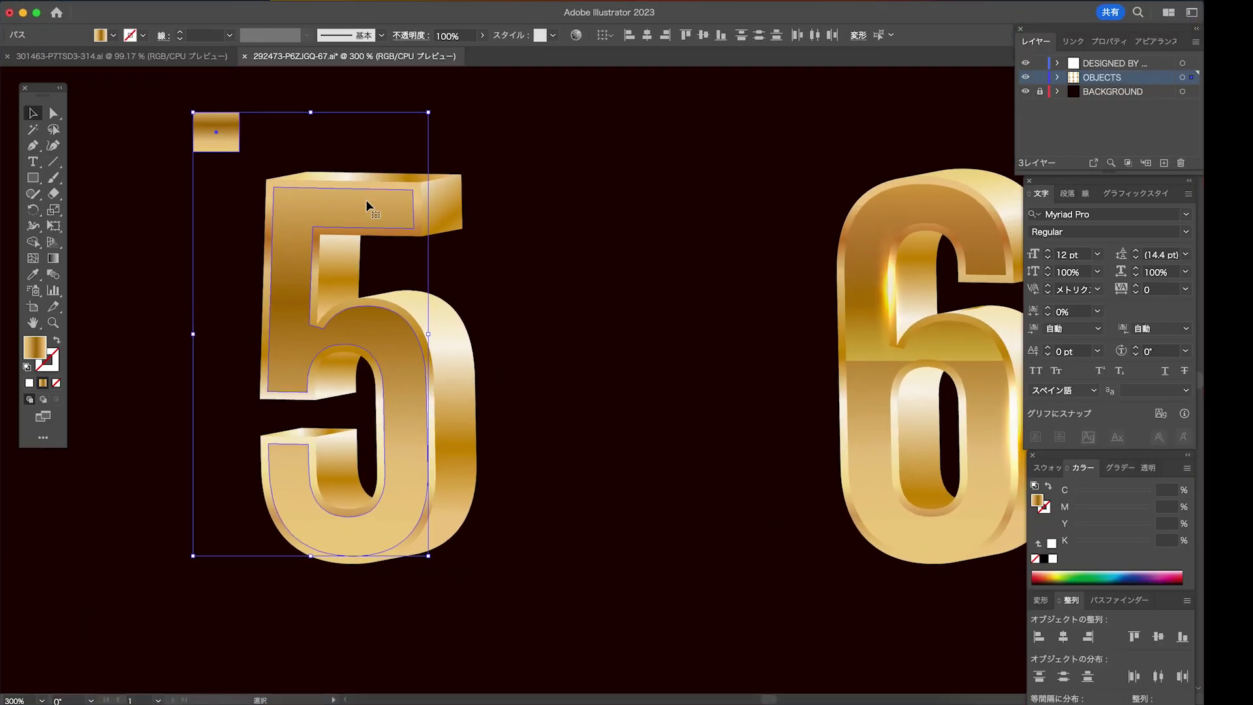
# Copy the outer 3D shape of the 5 with the gold rectangle and paste it as pixels above the background
pyautogui.click(337, 218)
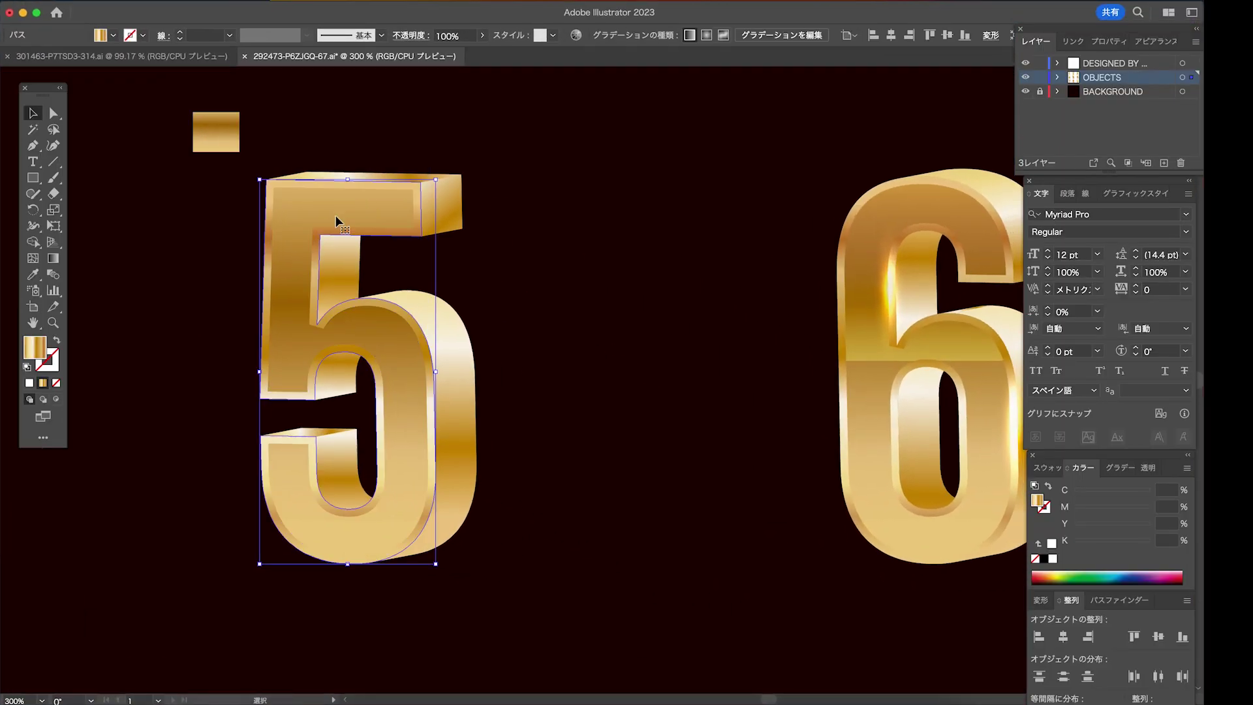
pyautogui.keyDown('shift'); pyautogui.click(229, 135); pyautogui.keyUp('shift')
pyautogui.press('super+c')
pyautogui.press('super+Tab')
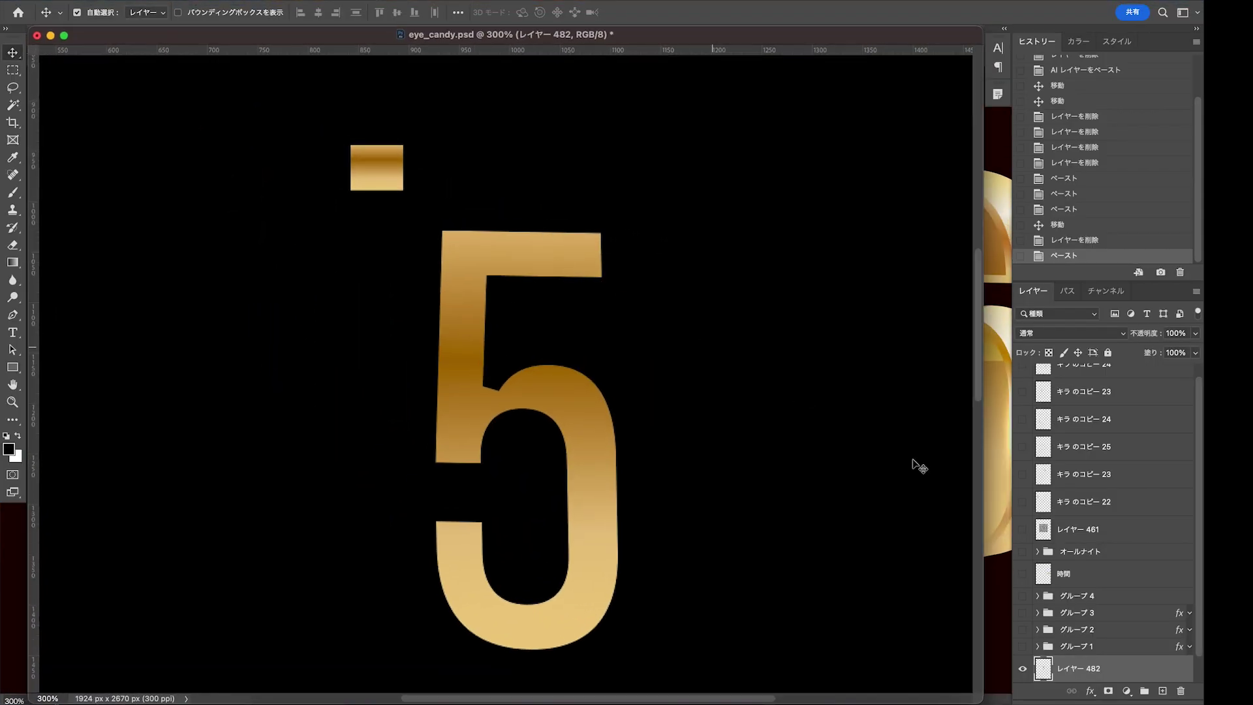
pyautogui.scroll(-1, 1133, 636)
pyautogui.click(1075, 669)
pyautogui.press('super+v')
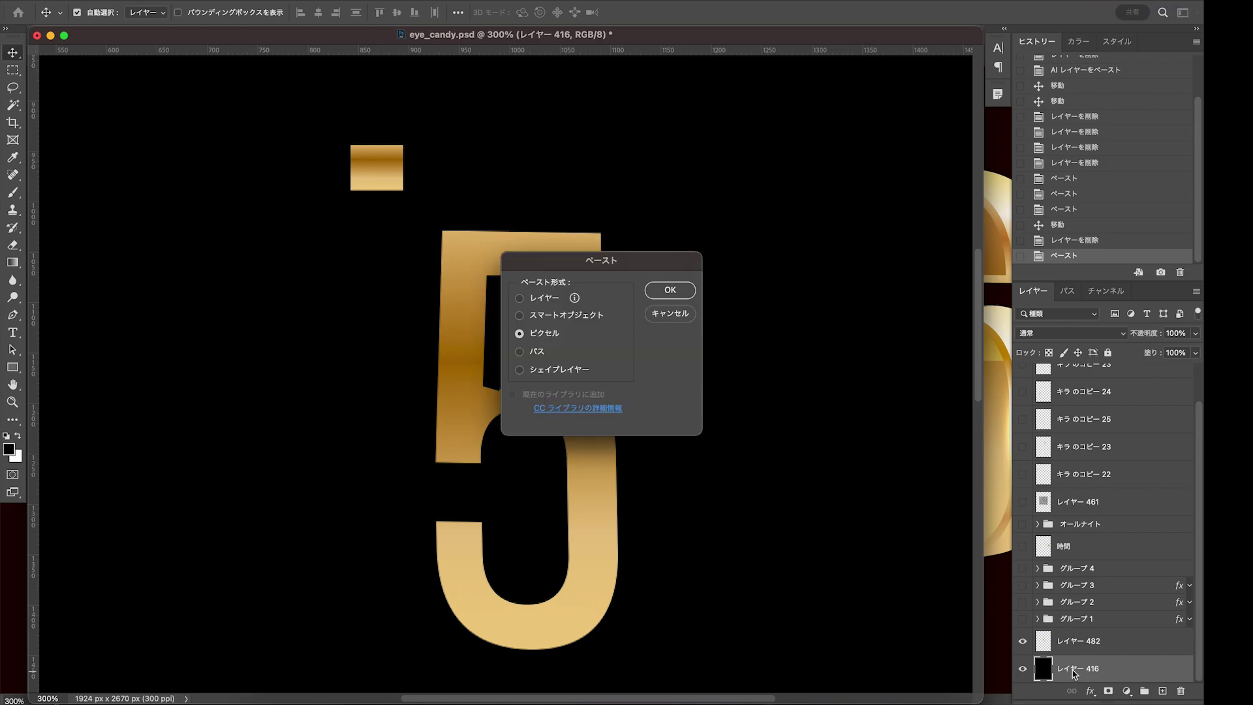
pyautogui.press('Return')
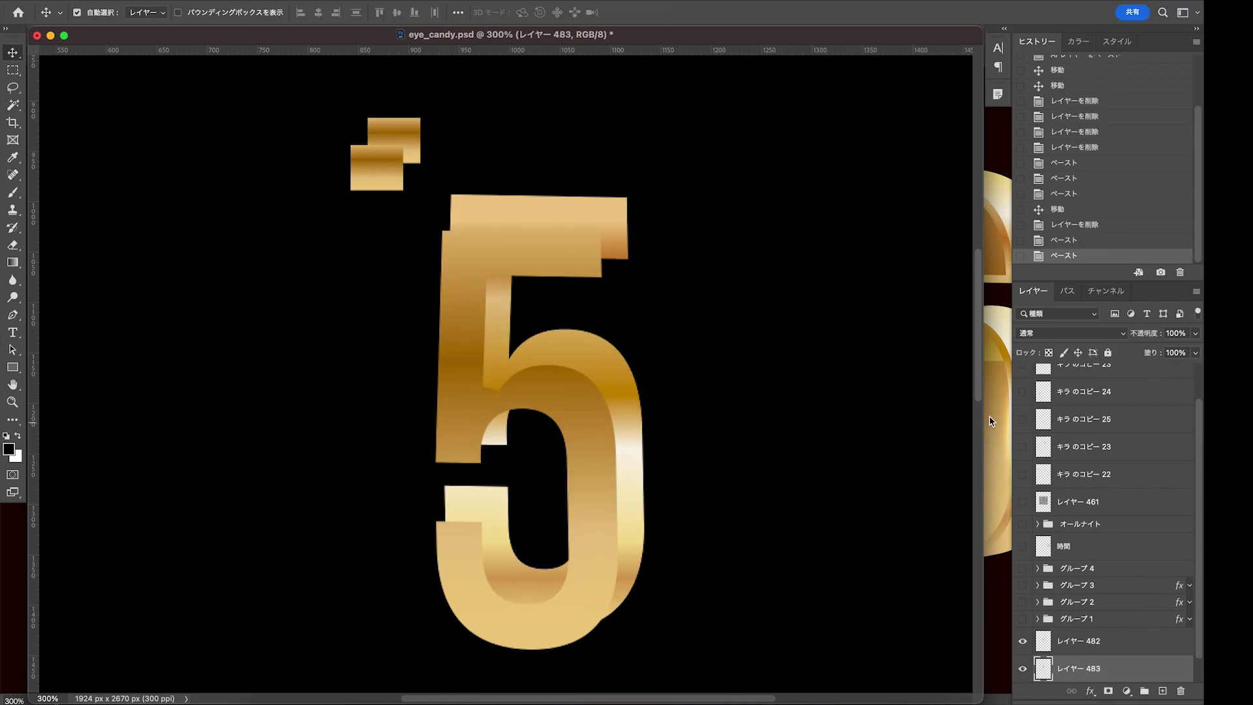
# Copy the 5's top face with the gold rectangle and paste it as pixels above the background
pyautogui.press('super+Tab')
pyautogui.click(336, 175)
pyautogui.keyDown('shift'); pyautogui.click(218, 130); pyautogui.keyUp('shift')
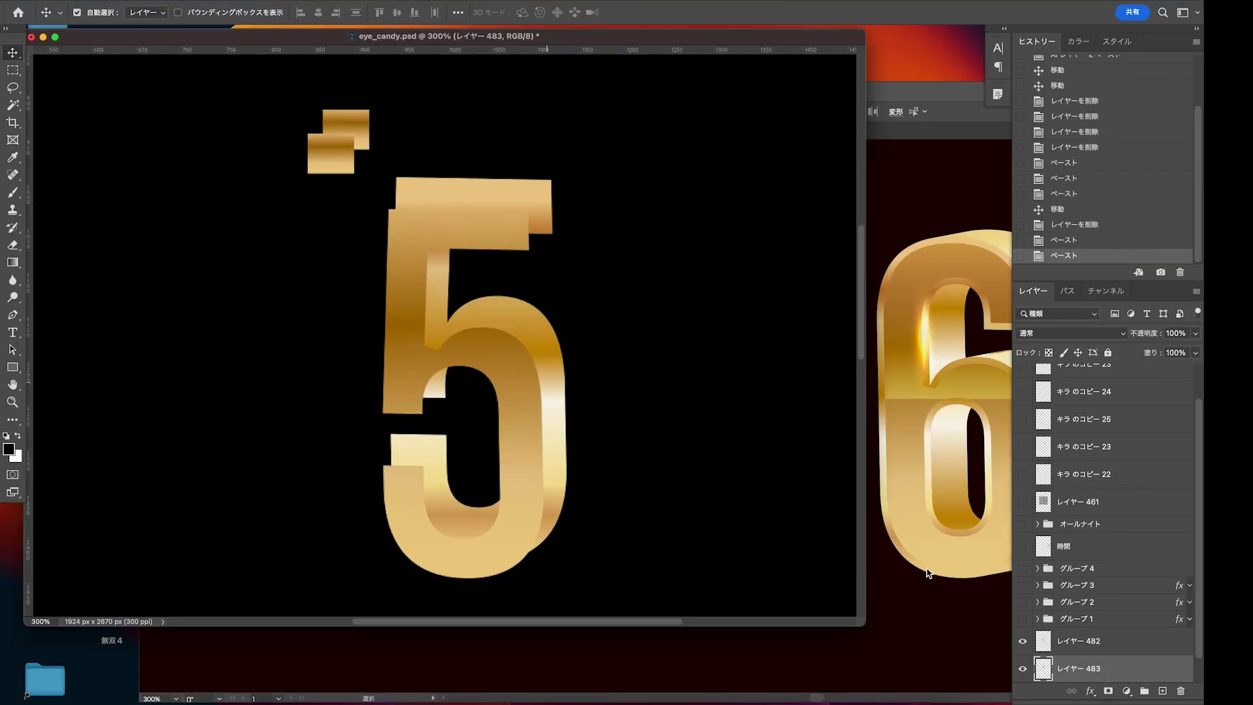
pyautogui.scroll(-2, 1109, 587)
pyautogui.click(1050, 662)
pyautogui.press('super+v')
pyautogui.press('Return')
pyautogui.press('Return')
pyautogui.press('super+Tab')
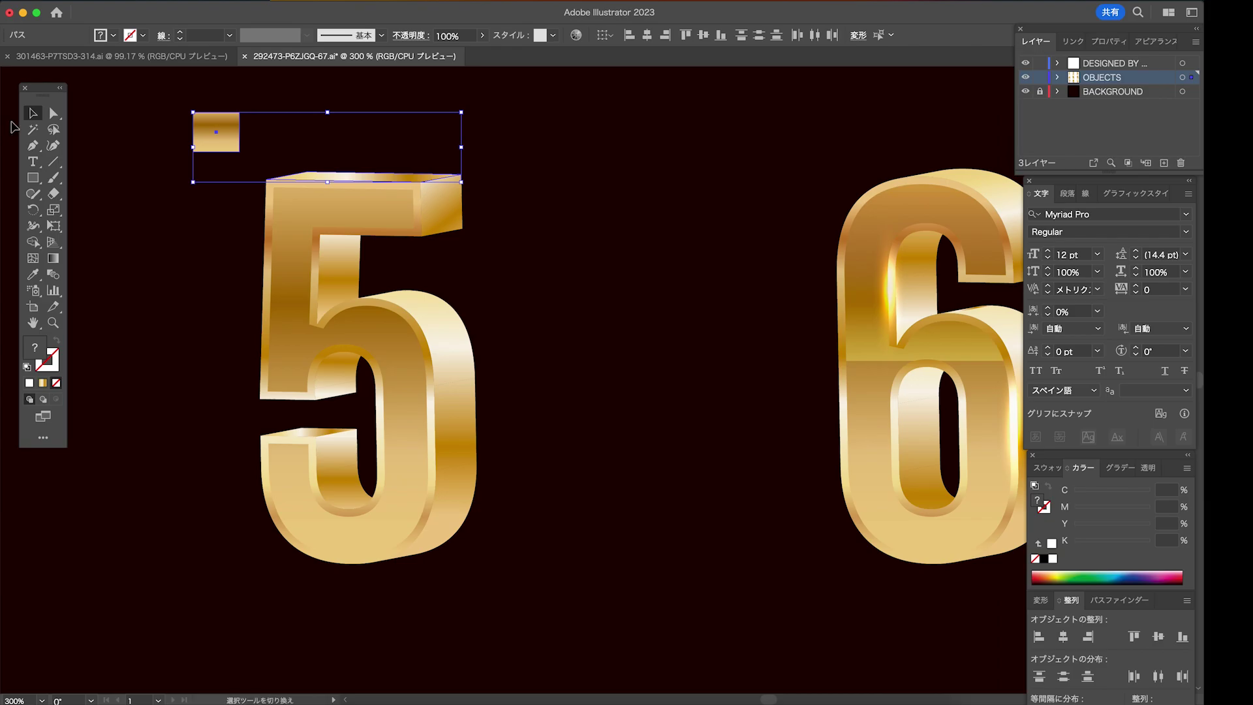
# Copy each remaining piece of the 5 in turn and paste it into Photoshop as pixel layers up to 490
pyautogui.press('super+c')
pyautogui.press('super+Tab')
pyautogui.press('super+v')
pyautogui.press('super+Tab')
pyautogui.press('super+c')
pyautogui.press('super+Tab')
pyautogui.press('super+v')
pyautogui.press('super+Tab')
pyautogui.hotkey('ctrl', 'Up')
pyautogui.press('Escape')
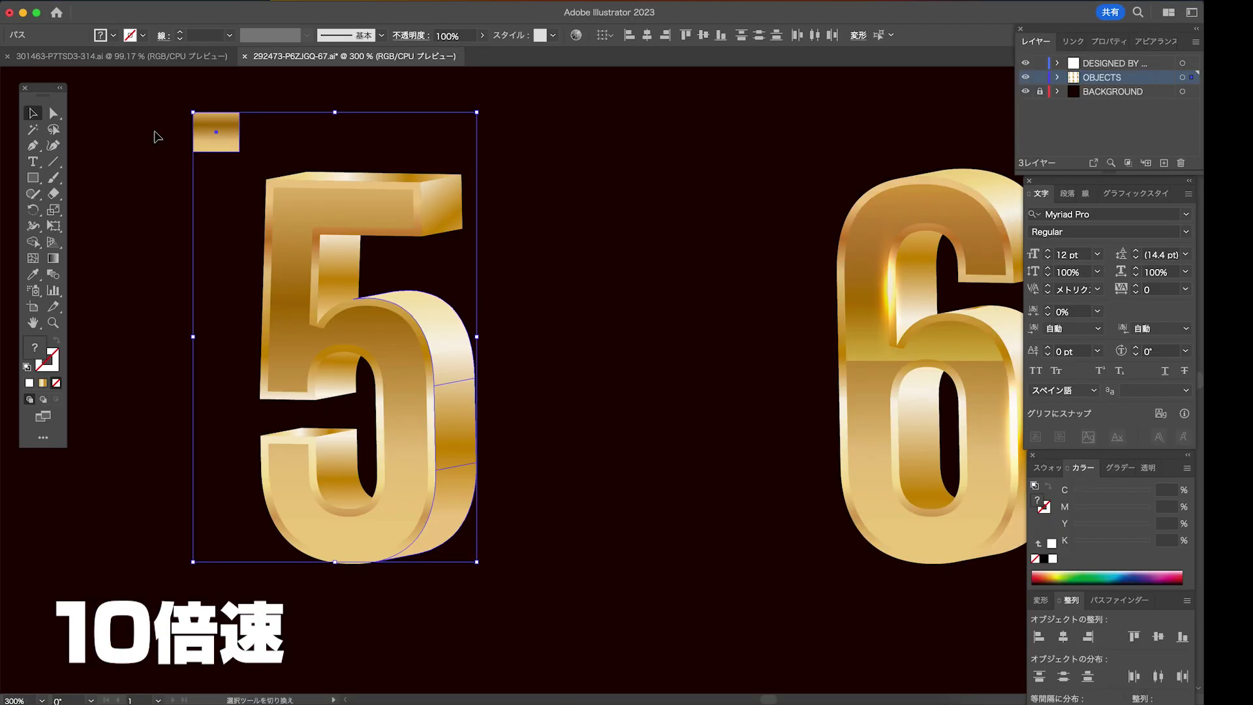
pyautogui.hotkey('ctrl', 'Up')
pyautogui.press('super+Tab')
pyautogui.press('super+Tab')
pyautogui.press('super+c')
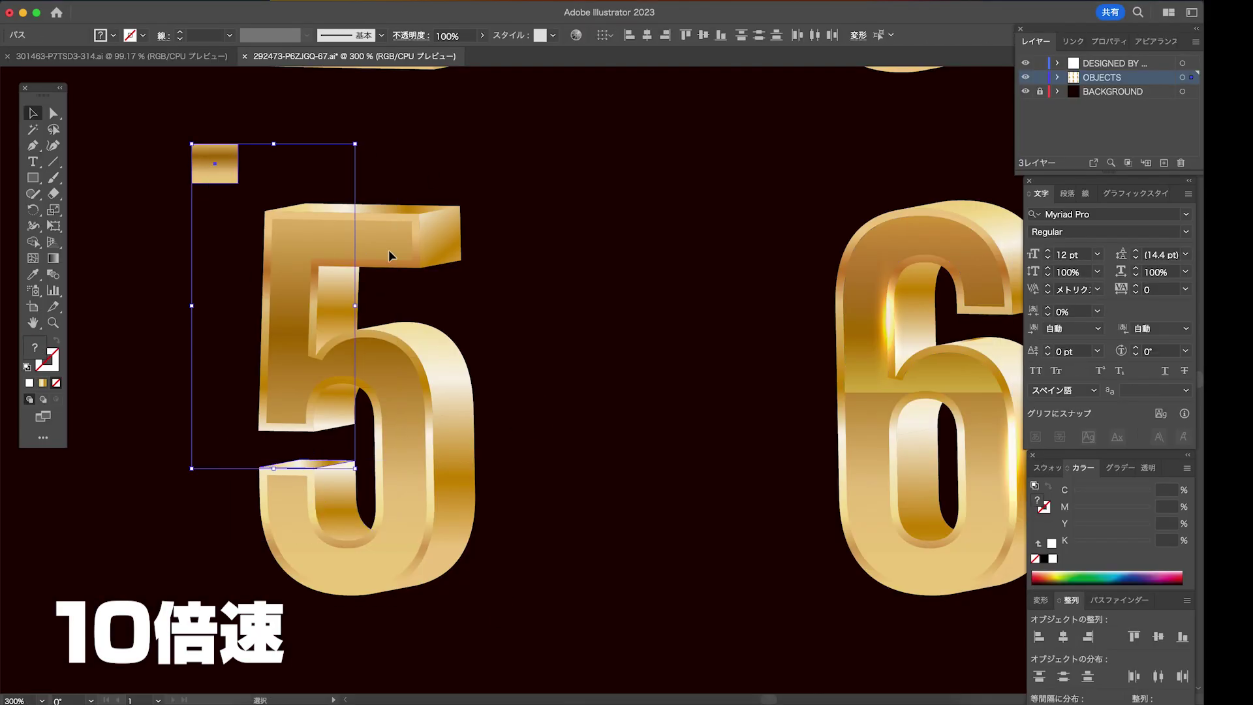
pyautogui.press('super+Tab')
pyautogui.press('super+v')
pyautogui.press('super+Tab')
pyautogui.press('super+Tab')
pyautogui.press('super+v')
pyautogui.press('super+Tab')
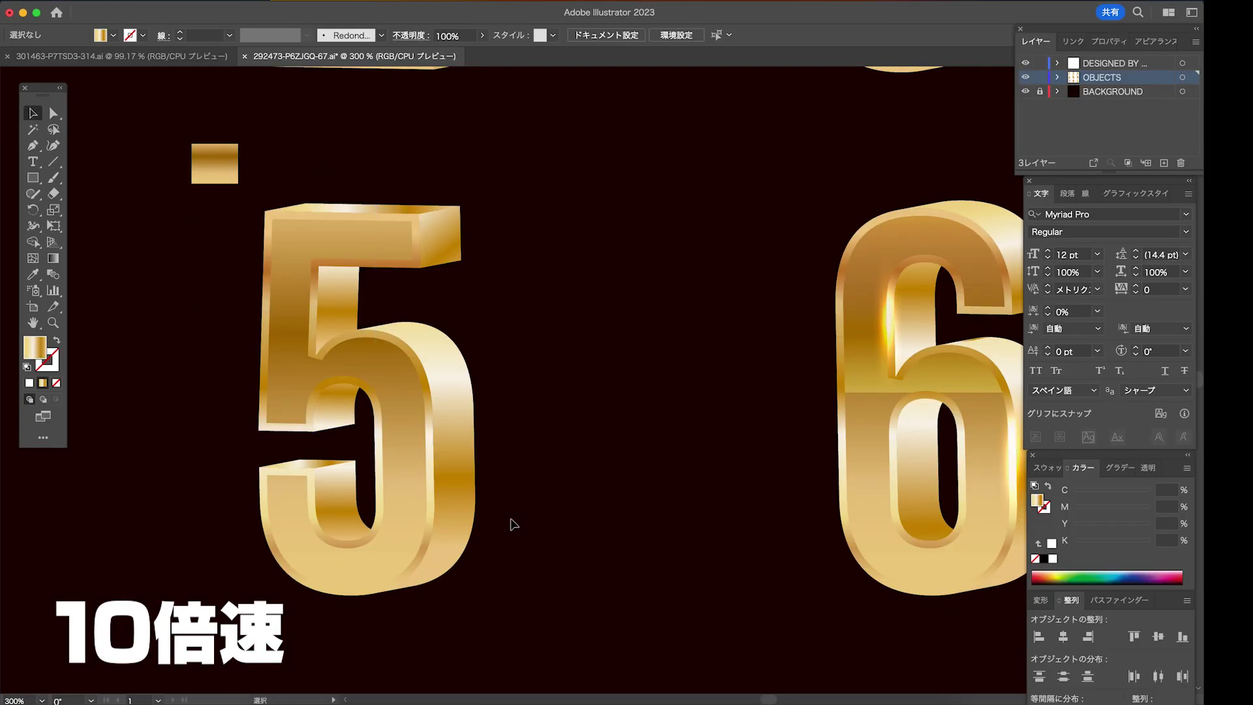
pyautogui.press('super+c')
pyautogui.hotkey('ctrl', 'Up')
pyautogui.click(377, 366)
pyautogui.press('super+v')
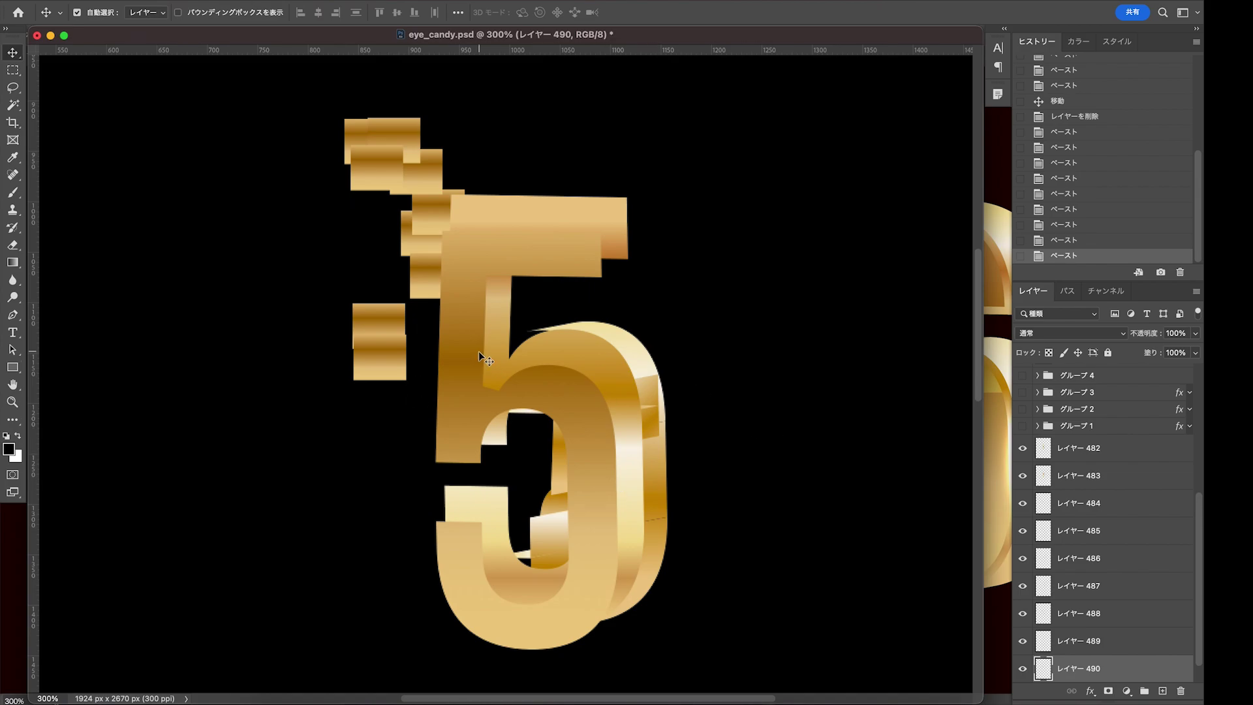
# Select gold layers 482–490 together and move the pieces right and down
pyautogui.hotkey('alt', '[')
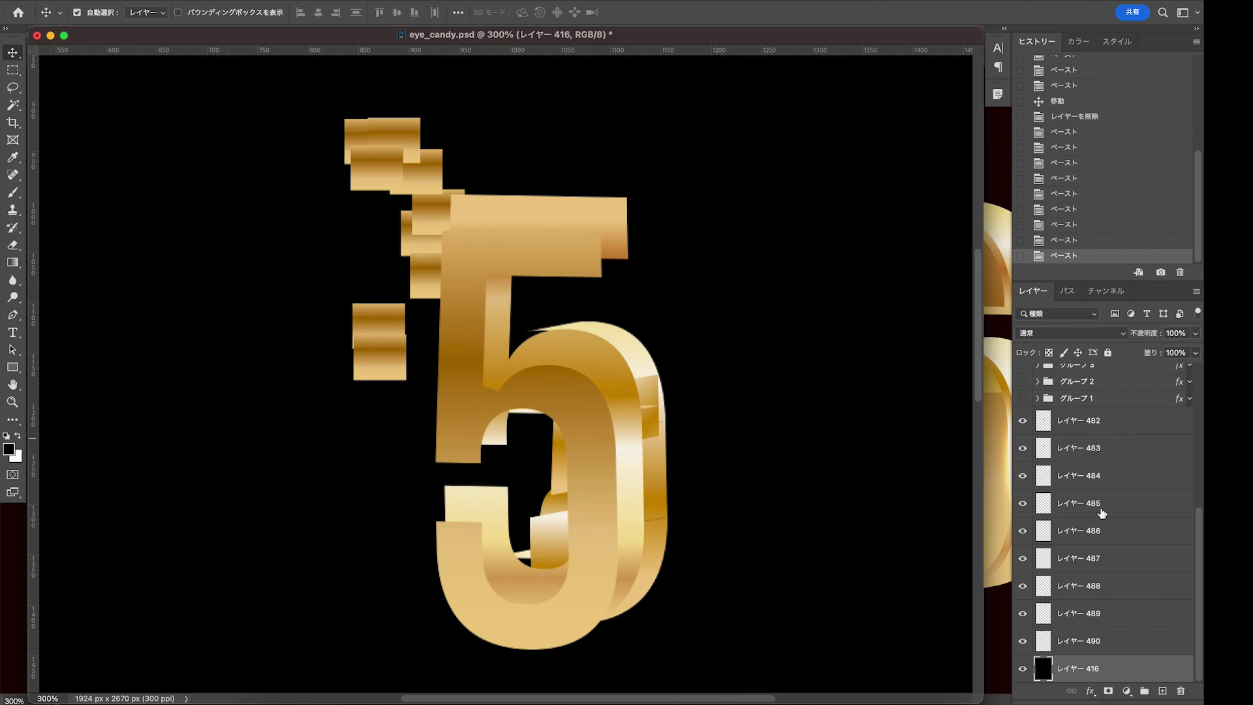
pyautogui.click(1096, 641)
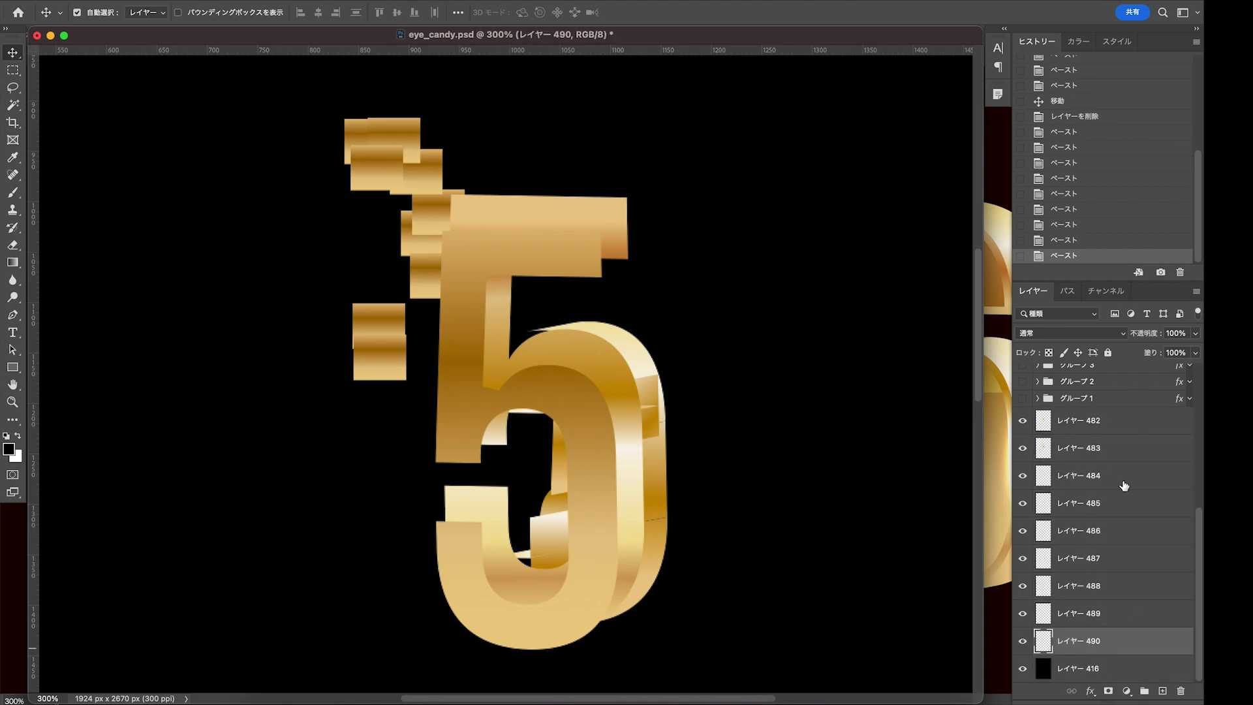
pyautogui.keyDown('shift'); pyautogui.click(1108, 432); pyautogui.keyUp('shift')
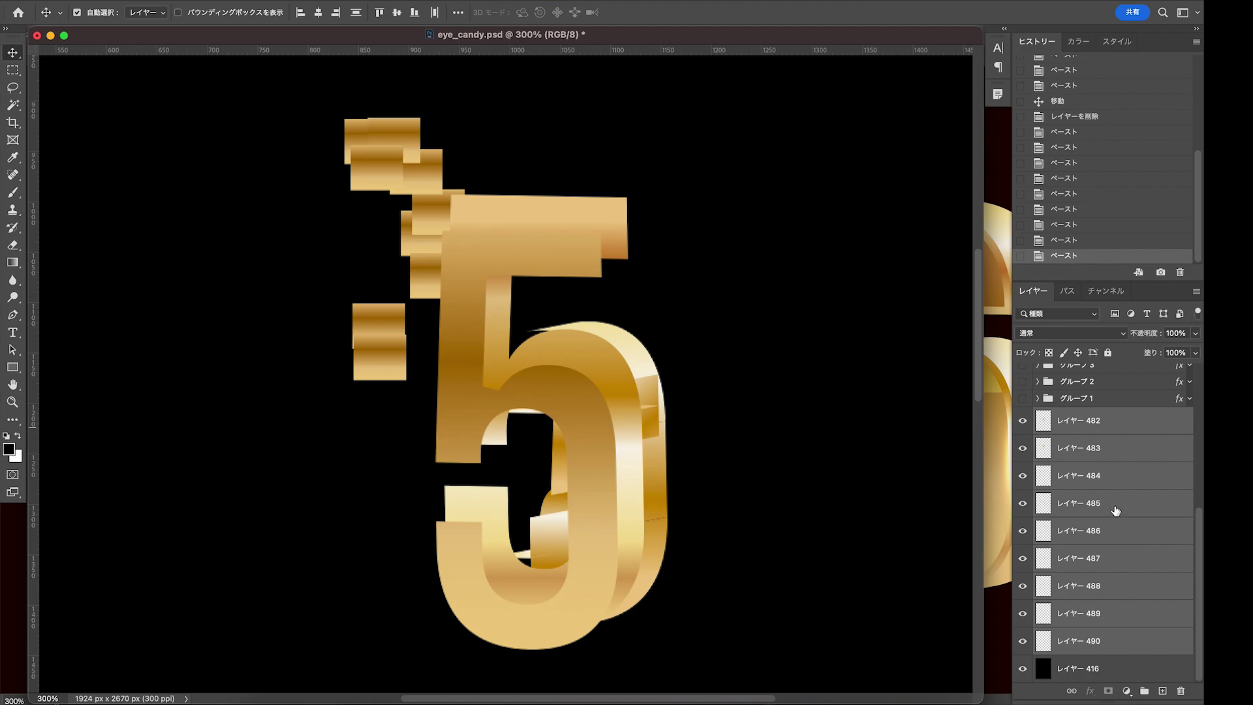
pyautogui.moveTo(621, 421); pyautogui.dragTo(604, 456)
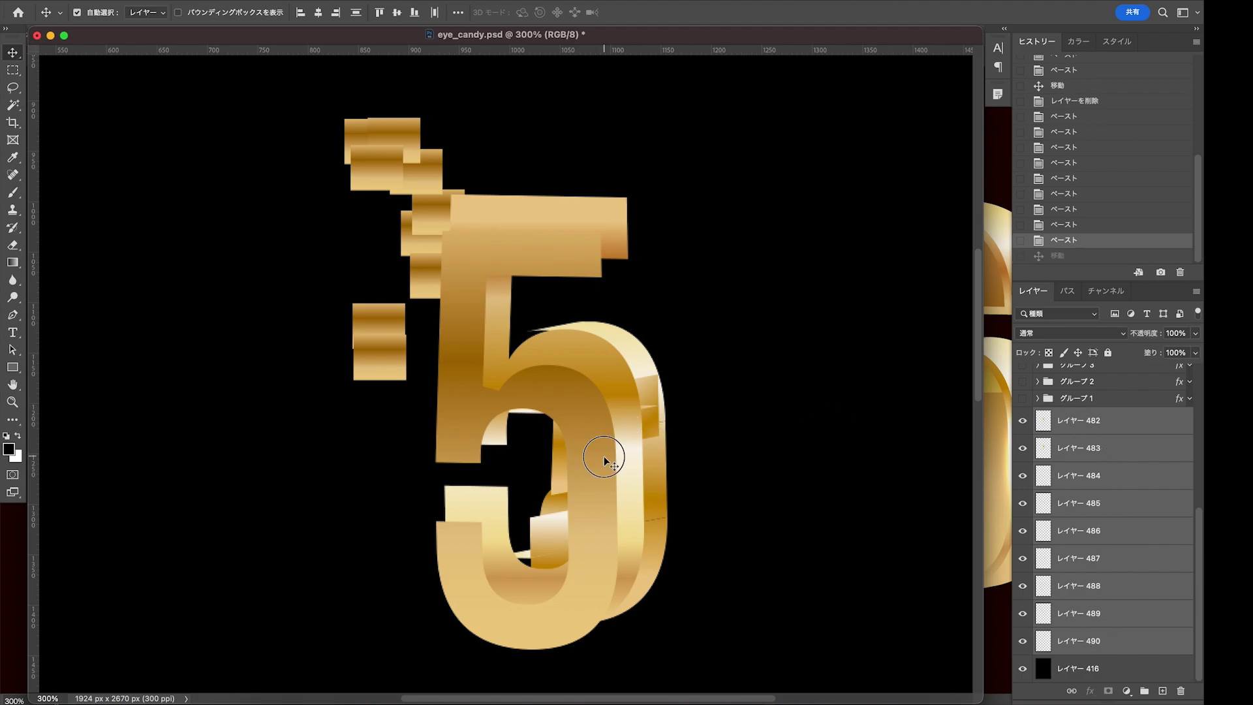
pyautogui.moveTo(604, 456)
pyautogui.mouseDown()
pyautogui.moveTo(648, 481)
pyautogui.moveTo(588, 456)
pyautogui.moveTo(629, 472)
pyautogui.moveTo(652, 457)
pyautogui.moveTo(693, 470)
pyautogui.mouseUp()
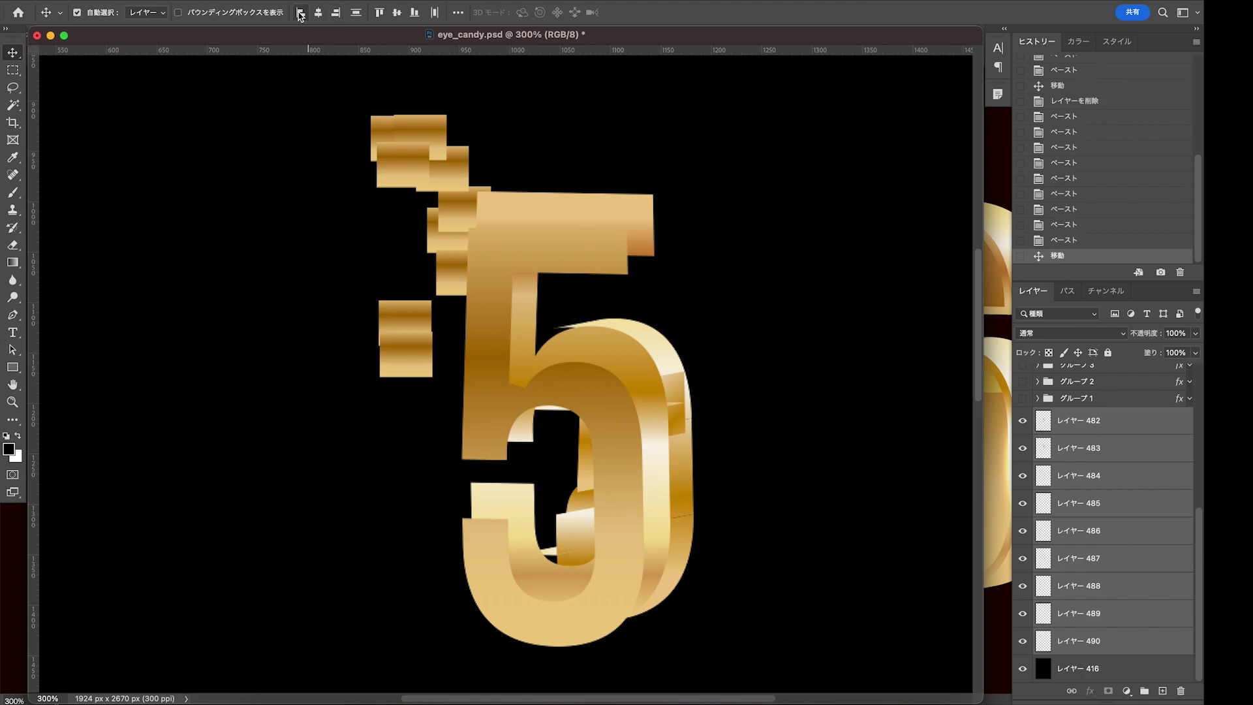
# Align the gold pieces by left and top edges and shift the reassembled 5 left and down
pyautogui.click(300, 13)
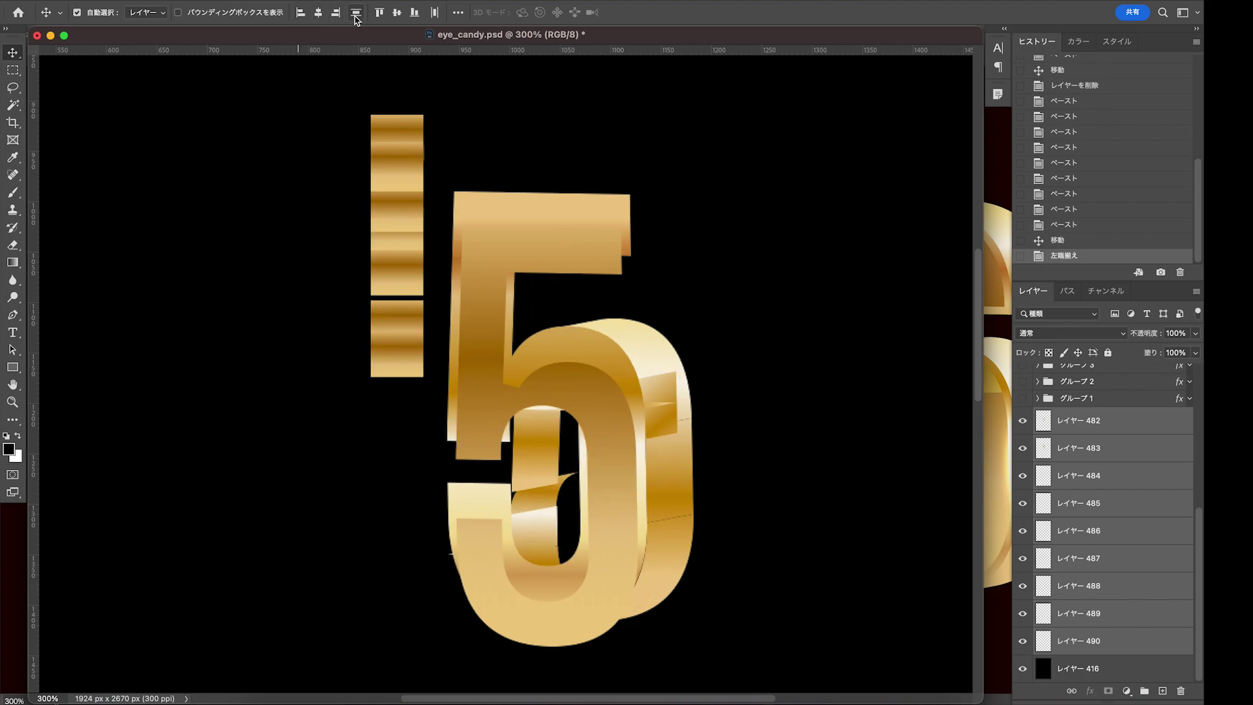
pyautogui.click(379, 13)
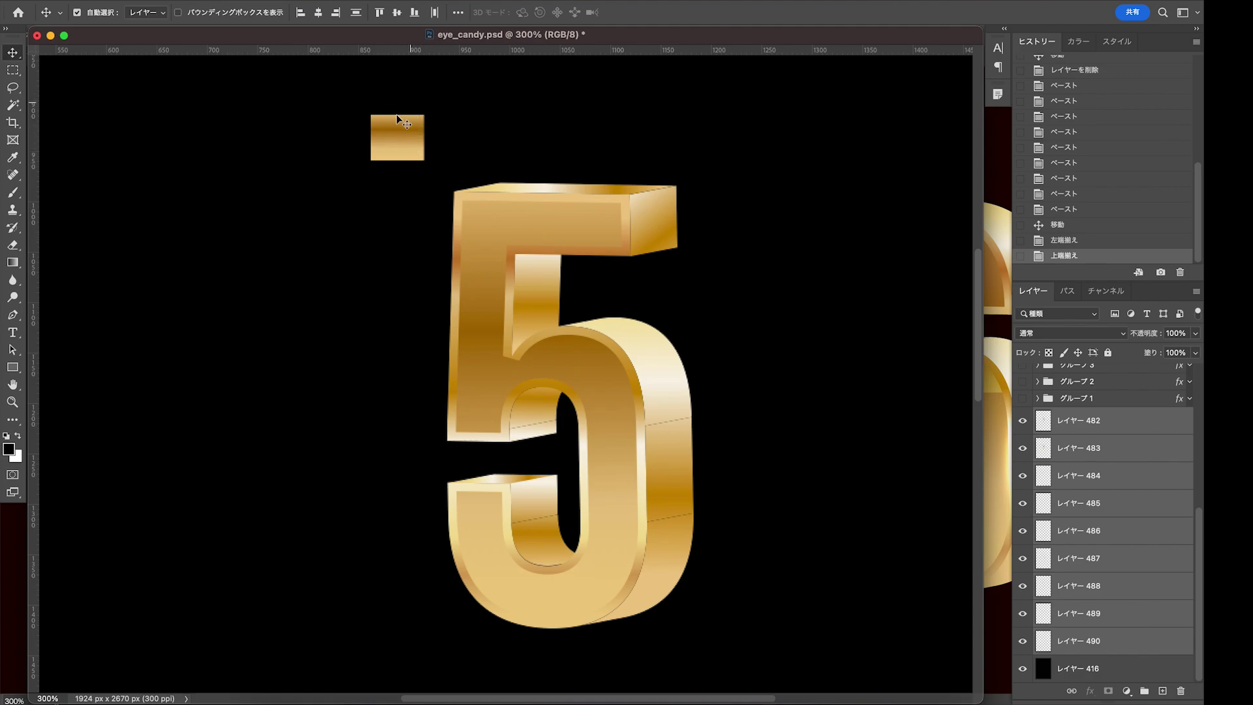
pyautogui.moveTo(533, 228); pyautogui.dragTo(504, 243)
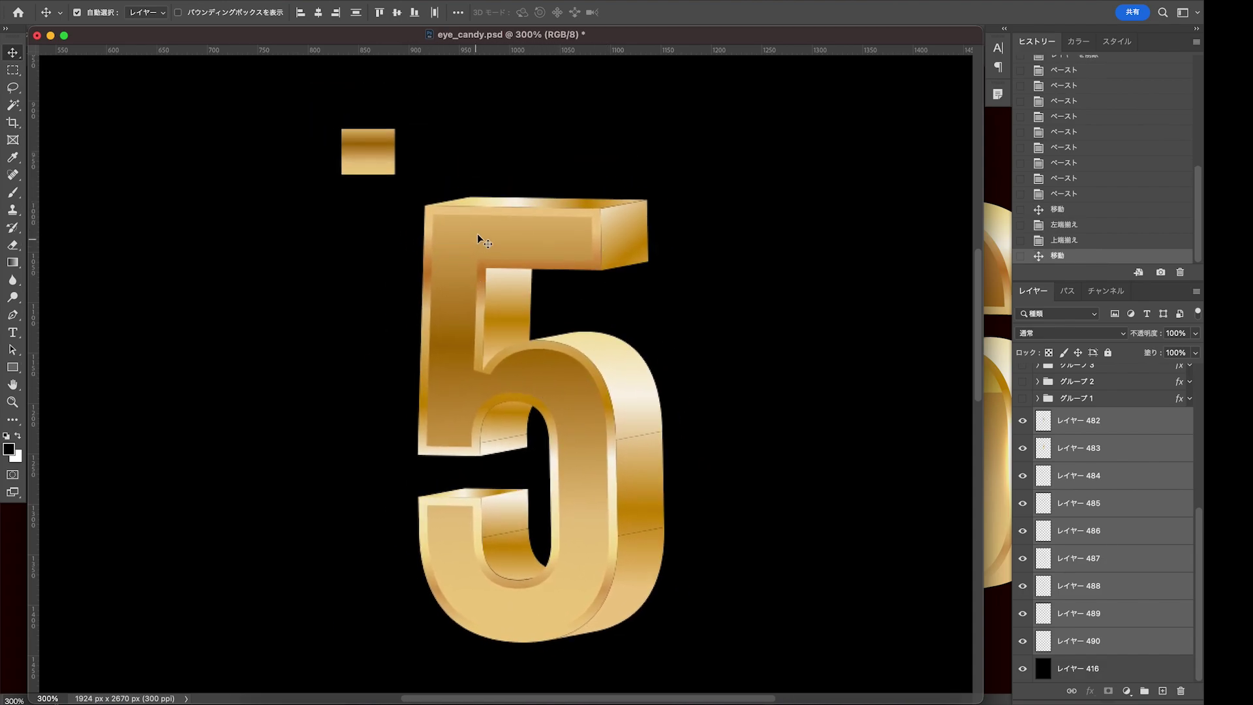
# Erase the duplicate small gold rectangle from each gold layer using a marquee selection
pyautogui.press('m')
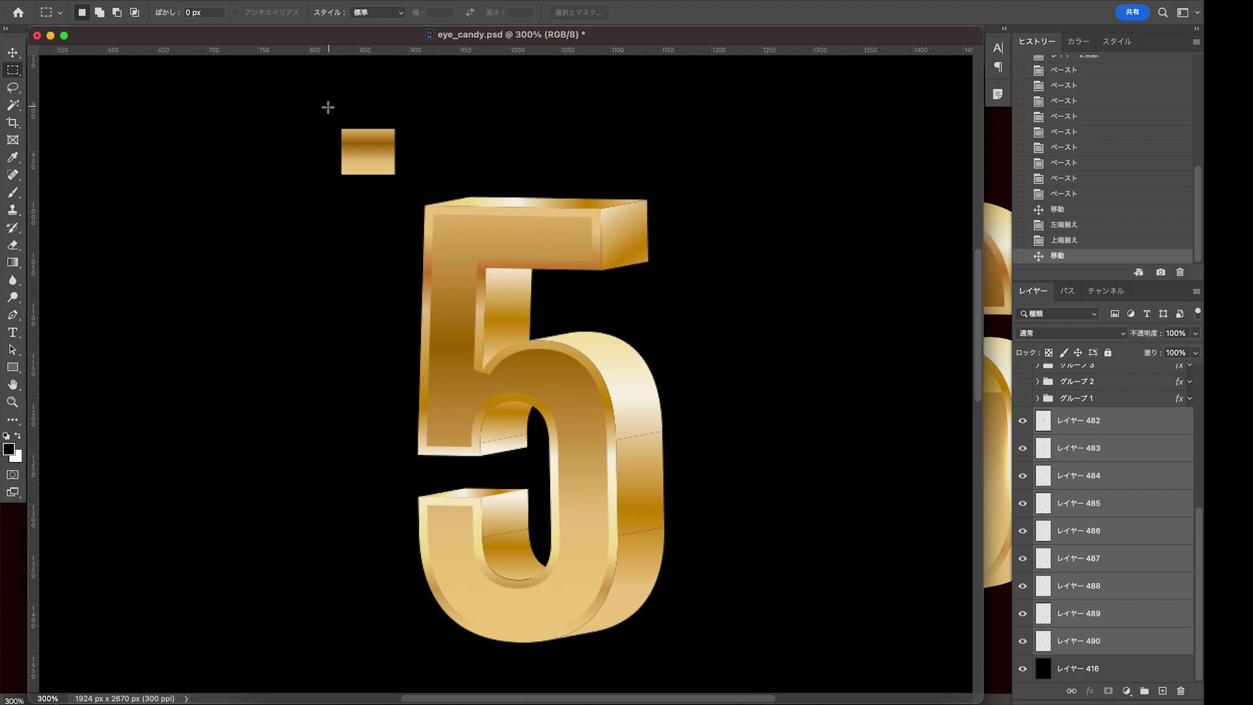
pyautogui.moveTo(312, 107); pyautogui.dragTo(419, 196)
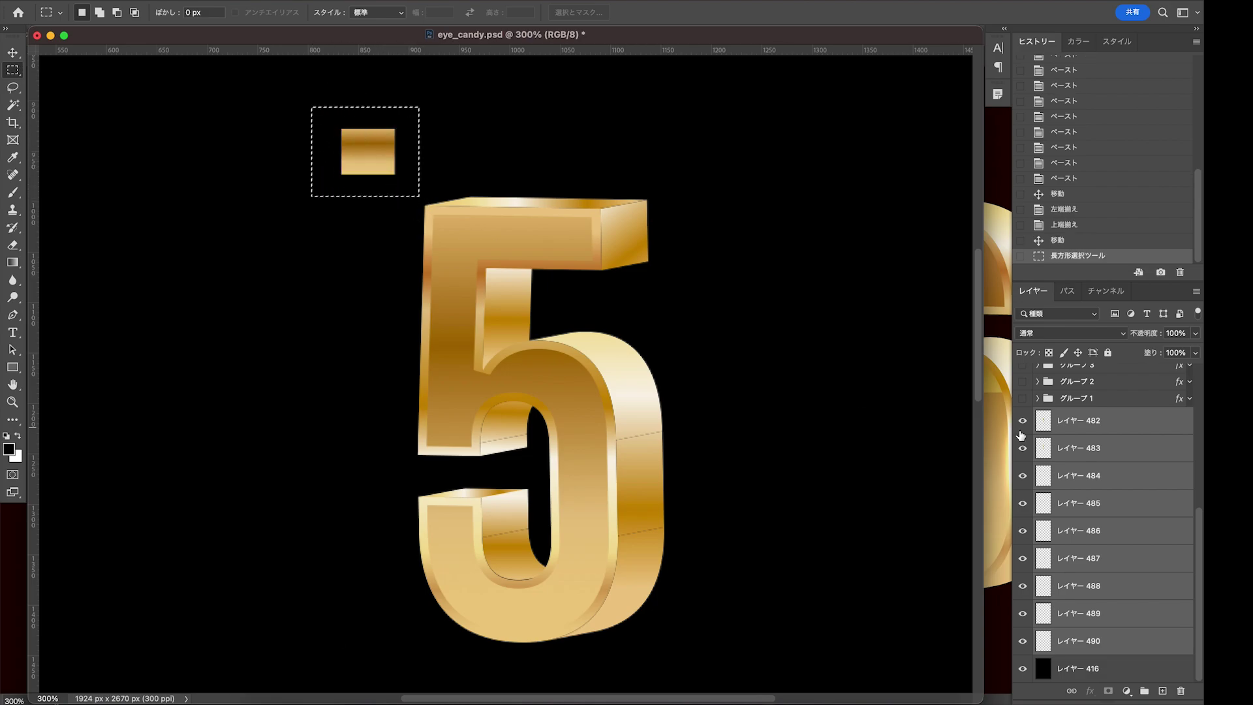
pyautogui.click(1060, 433)
pyautogui.press('Delete')
pyautogui.click(1055, 449)
pyautogui.press('Delete')
pyautogui.click(1047, 476)
pyautogui.press('Delete')
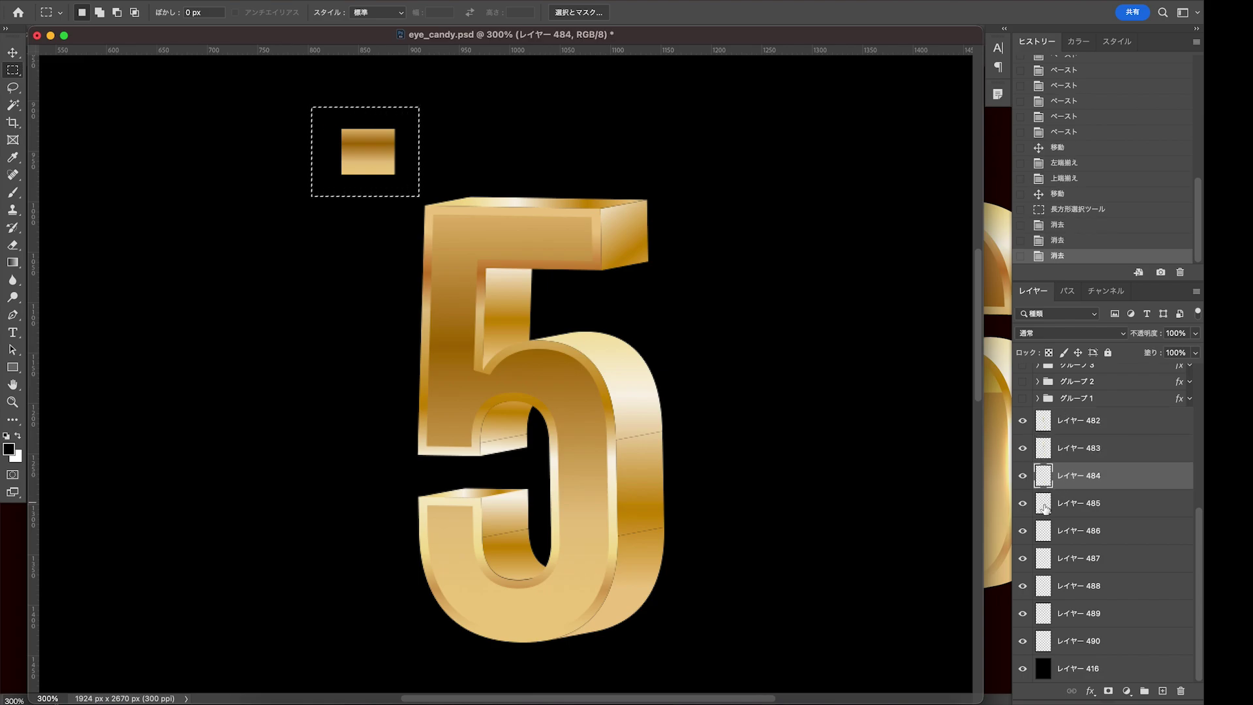
pyautogui.click(1045, 506)
pyautogui.press('Delete')
pyautogui.click(1044, 534)
pyautogui.press('Delete')
pyautogui.click(1043, 566)
pyautogui.press('Delete')
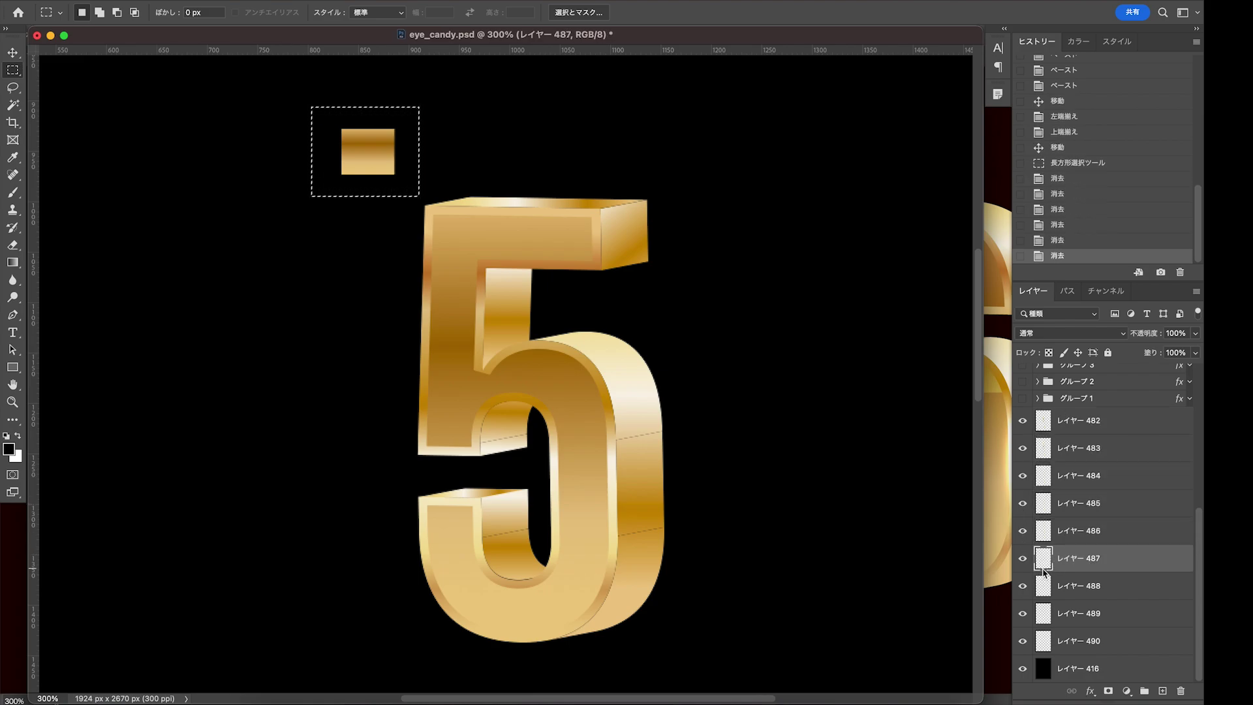
pyautogui.press('Delete')
pyautogui.click(1043, 614)
pyautogui.press('Delete')
pyautogui.click(1043, 641)
pyautogui.hotkey('ctrl', 'd')
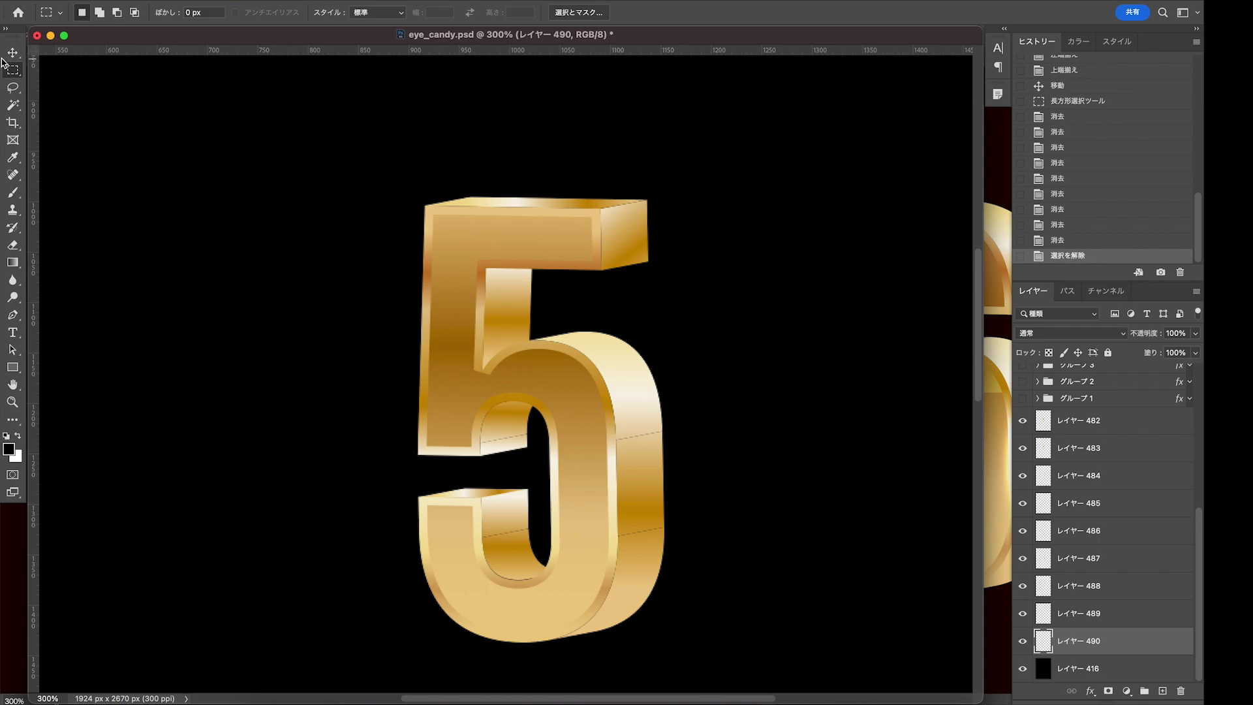
# Move the gold 5 up and to the left into a higher position
pyautogui.click(13, 52)
pyautogui.moveTo(506, 243); pyautogui.dragTo(408, 220)
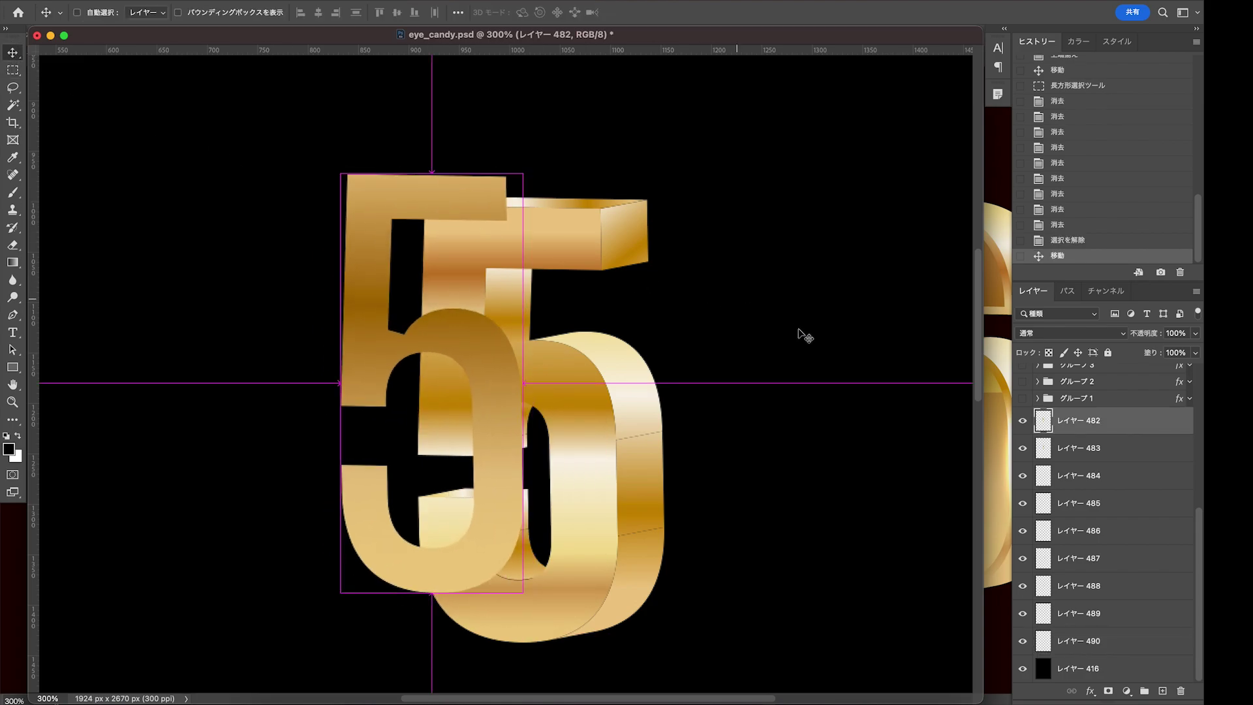
pyautogui.hotkey('ctrl', 'z')
pyautogui.keyDown('shift'); pyautogui.click(1086, 649); pyautogui.keyUp('shift')
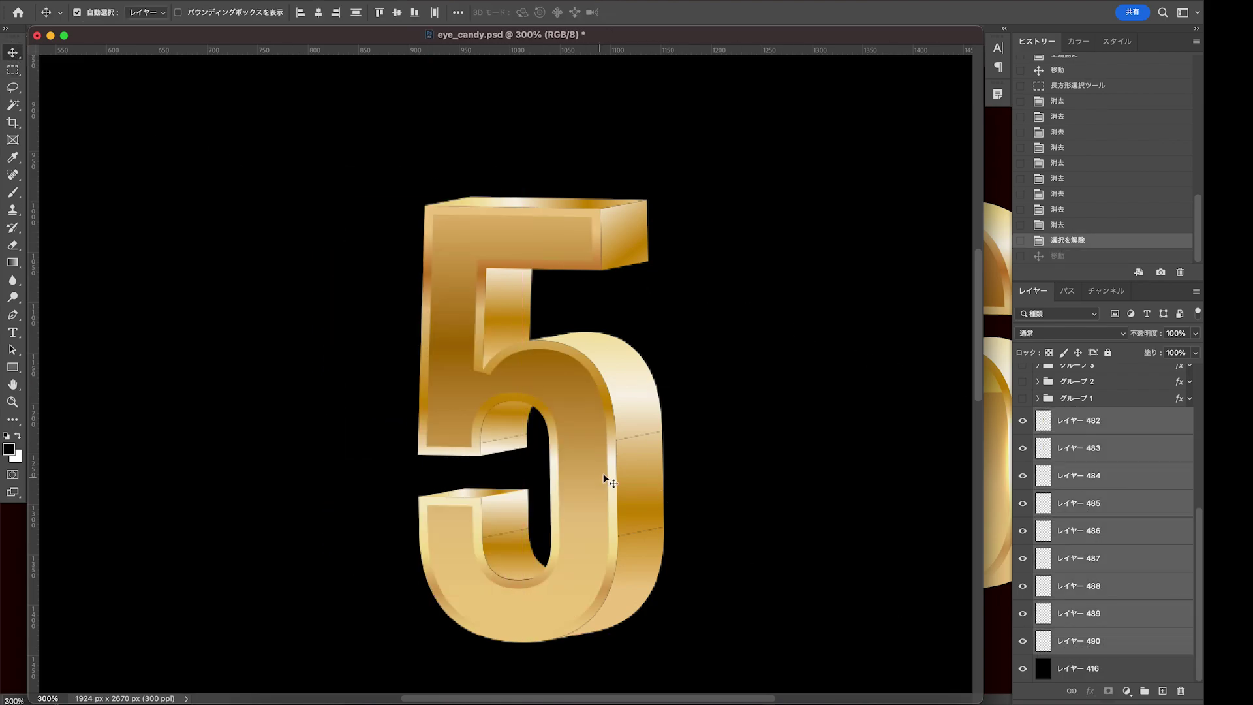
pyautogui.moveTo(601, 472); pyautogui.dragTo(551, 416)
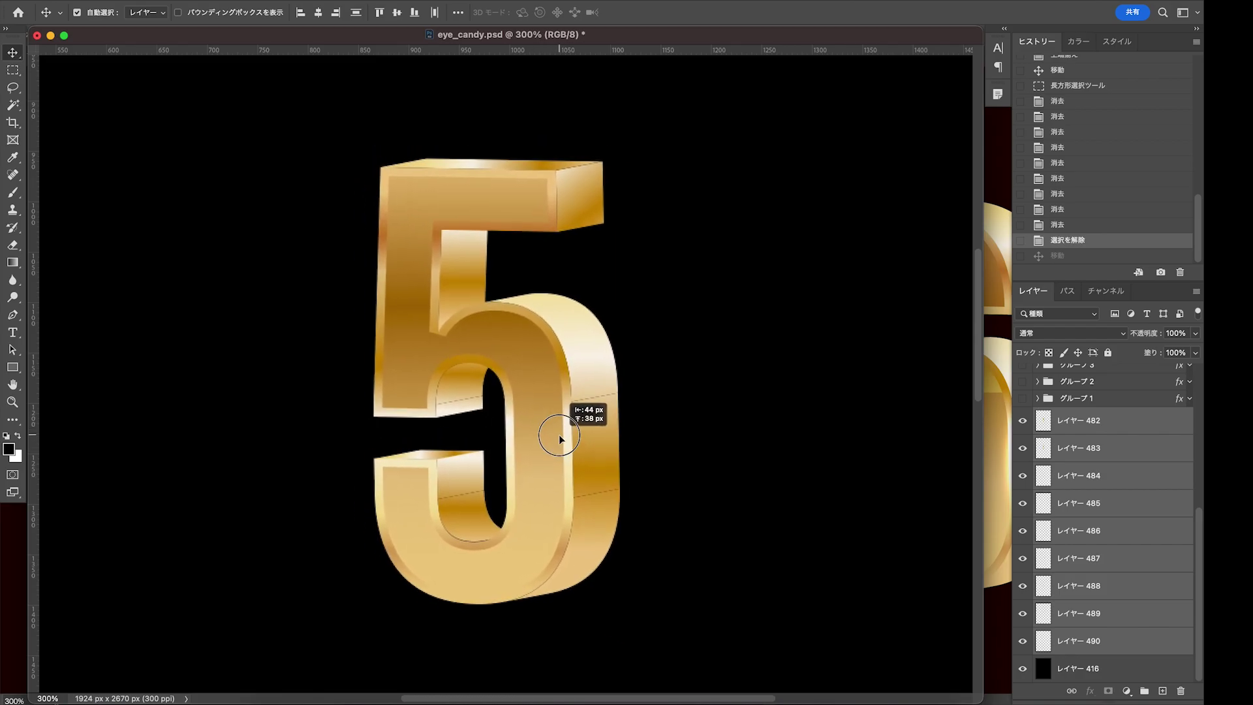
pyautogui.moveTo(551, 416); pyautogui.dragTo(544, 418)
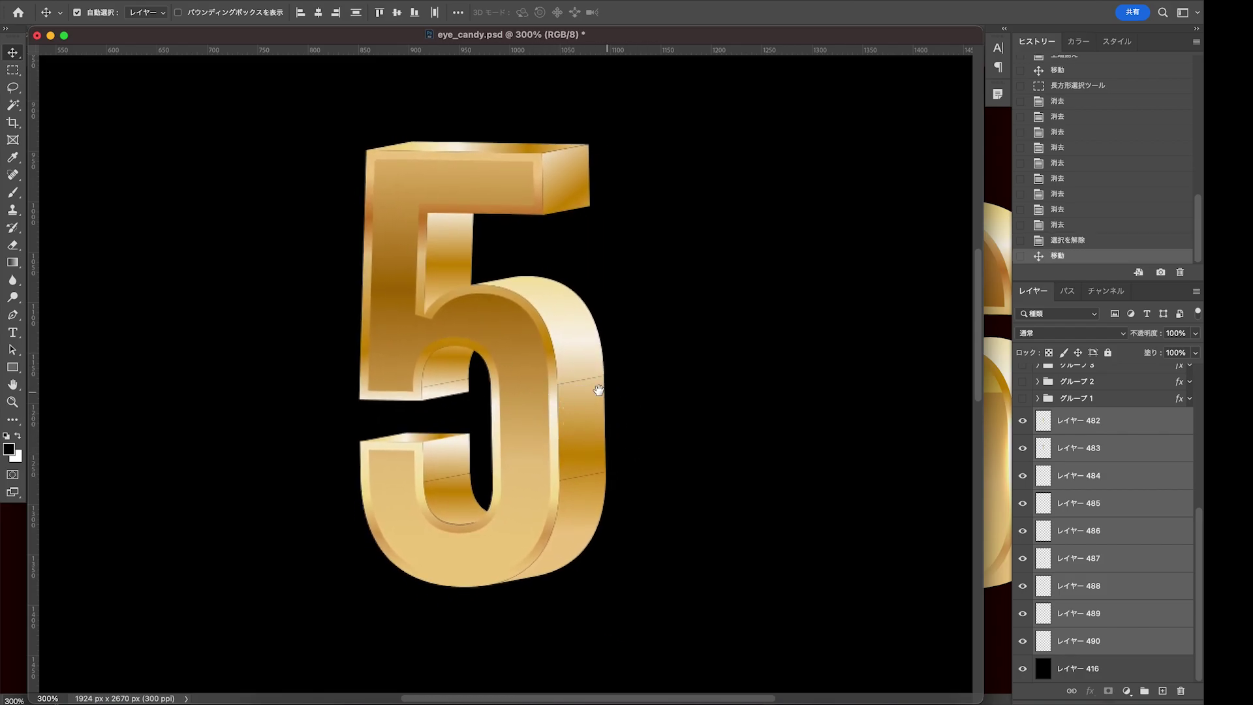
# Check the 5's right edge up close, nudge it slightly, and select all nine layers
pyautogui.keyDown('ctrl'); pyautogui.click(598, 391); pyautogui.keyUp('ctrl')
pyautogui.keyDown('ctrl'); pyautogui.click(545, 358); pyautogui.keyUp('ctrl')
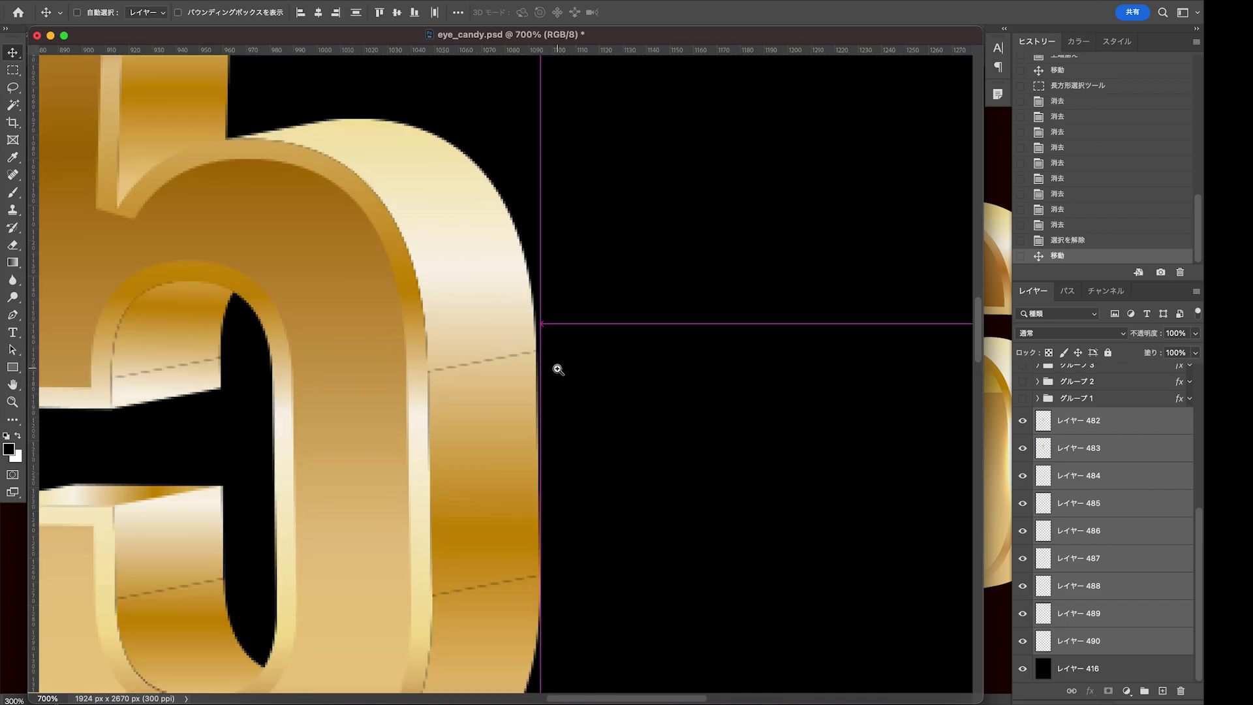
pyautogui.keyDown('ctrl'); pyautogui.keyDown('alt'); pyautogui.click(456, 398); pyautogui.keyUp('alt'); pyautogui.keyUp('ctrl')
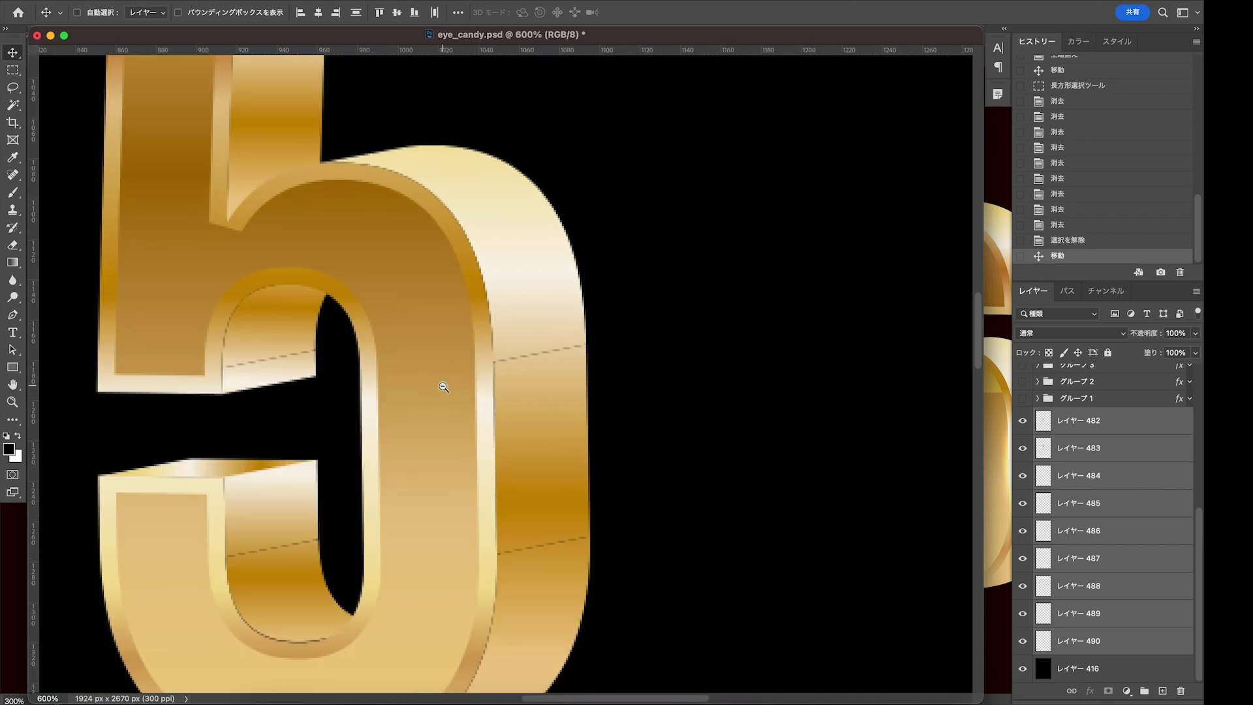
pyautogui.keyDown('ctrl'); pyautogui.keyDown('alt'); pyautogui.click(582, 372); pyautogui.keyUp('alt'); pyautogui.keyUp('ctrl')
pyautogui.keyDown('ctrl'); pyautogui.keyDown('alt'); pyautogui.click(582, 350); pyautogui.keyUp('alt'); pyautogui.keyUp('ctrl')
pyautogui.moveTo(507, 329)
pyautogui.mouseDown()
pyautogui.moveTo(603, 351)
pyautogui.moveTo(591, 379)
pyautogui.moveTo(558, 386)
pyautogui.mouseUp()
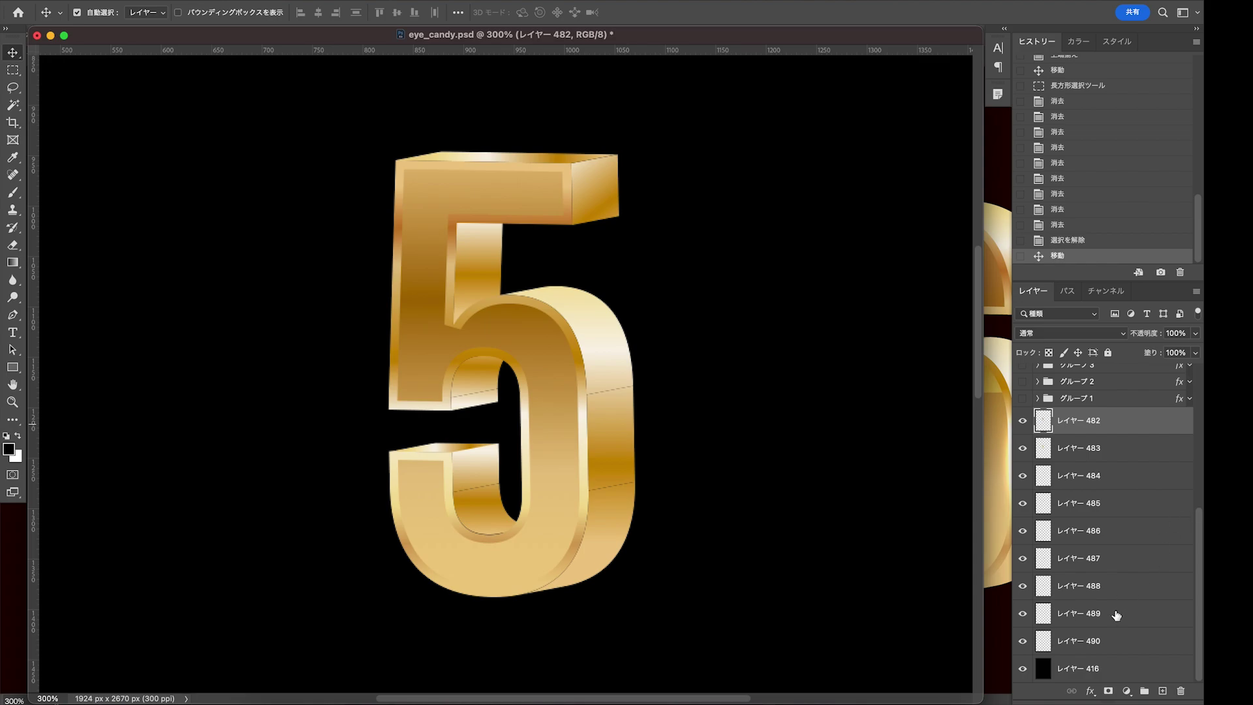
pyautogui.keyDown('shift'); pyautogui.click(1104, 637); pyautogui.keyUp('shift')
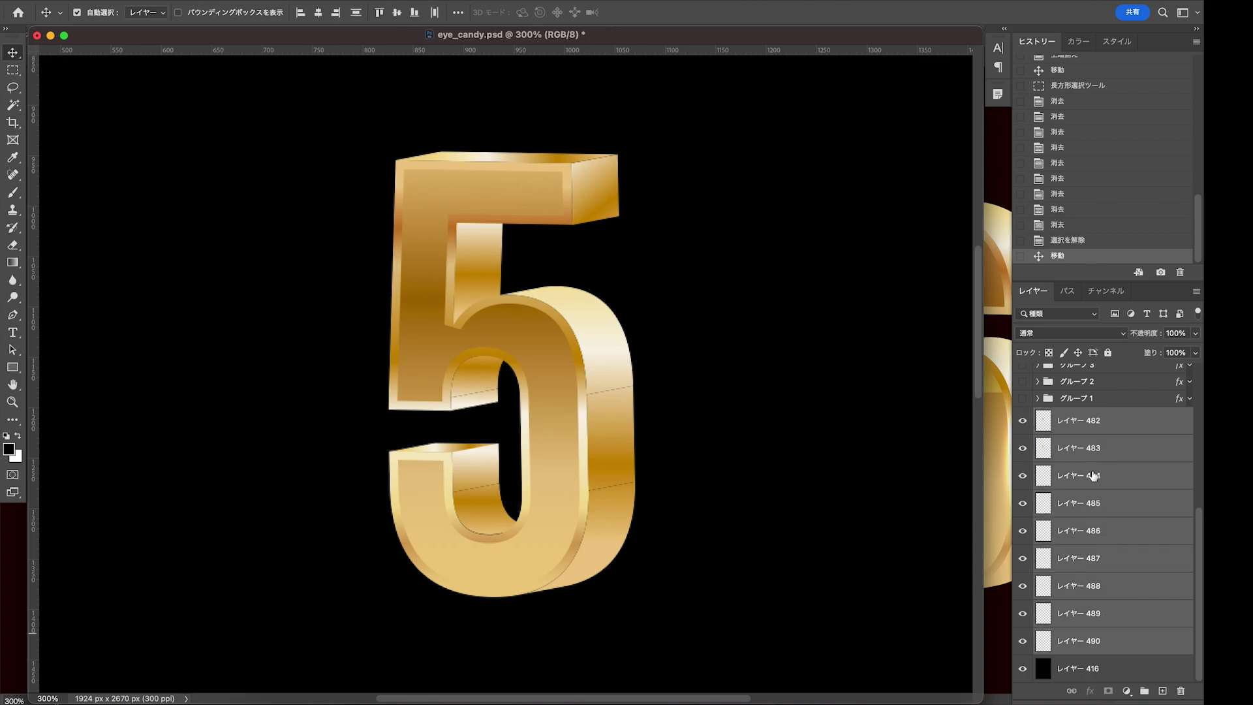
# Duplicate the nine gold layers 482–490 using the New Layer icon
pyautogui.moveTo(1044, 644); pyautogui.dragTo(1162, 690)
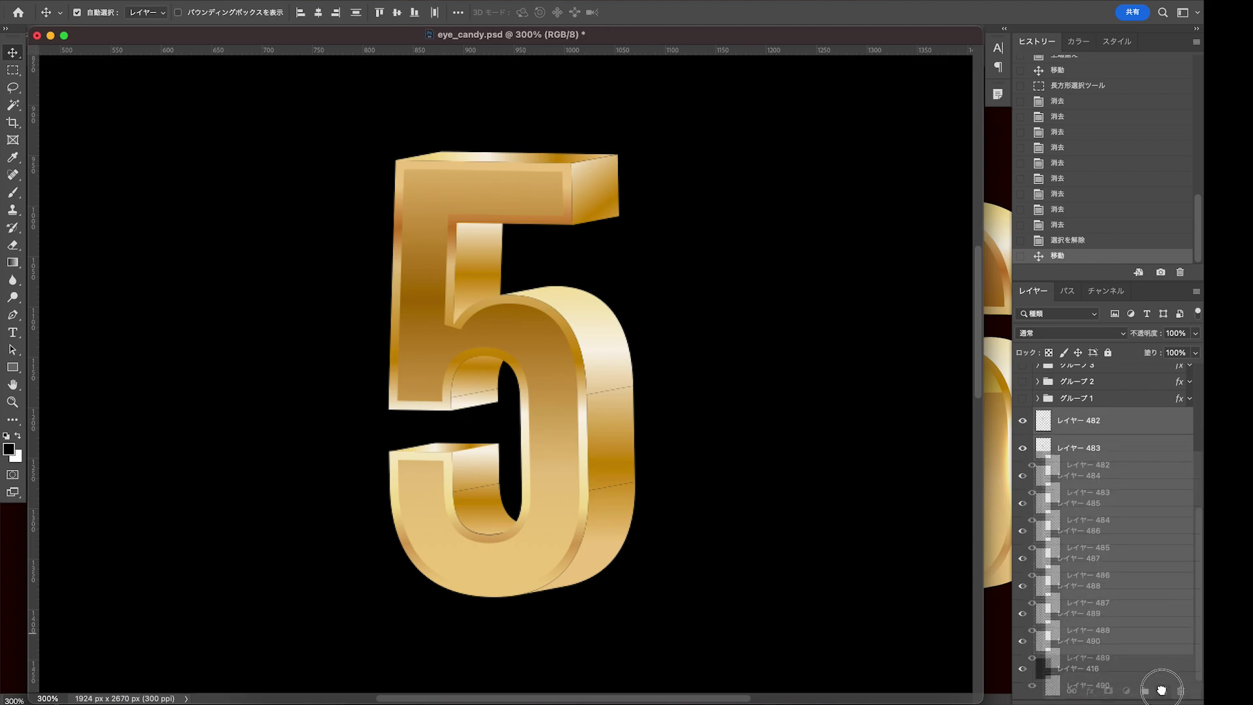
pyautogui.scroll(-2, 1113, 557)
pyautogui.scroll(-2, 1112, 551)
pyautogui.scroll(-2, 1110, 547)
pyautogui.scroll(-2, 1108, 539)
pyautogui.scroll(-1, 1108, 539)
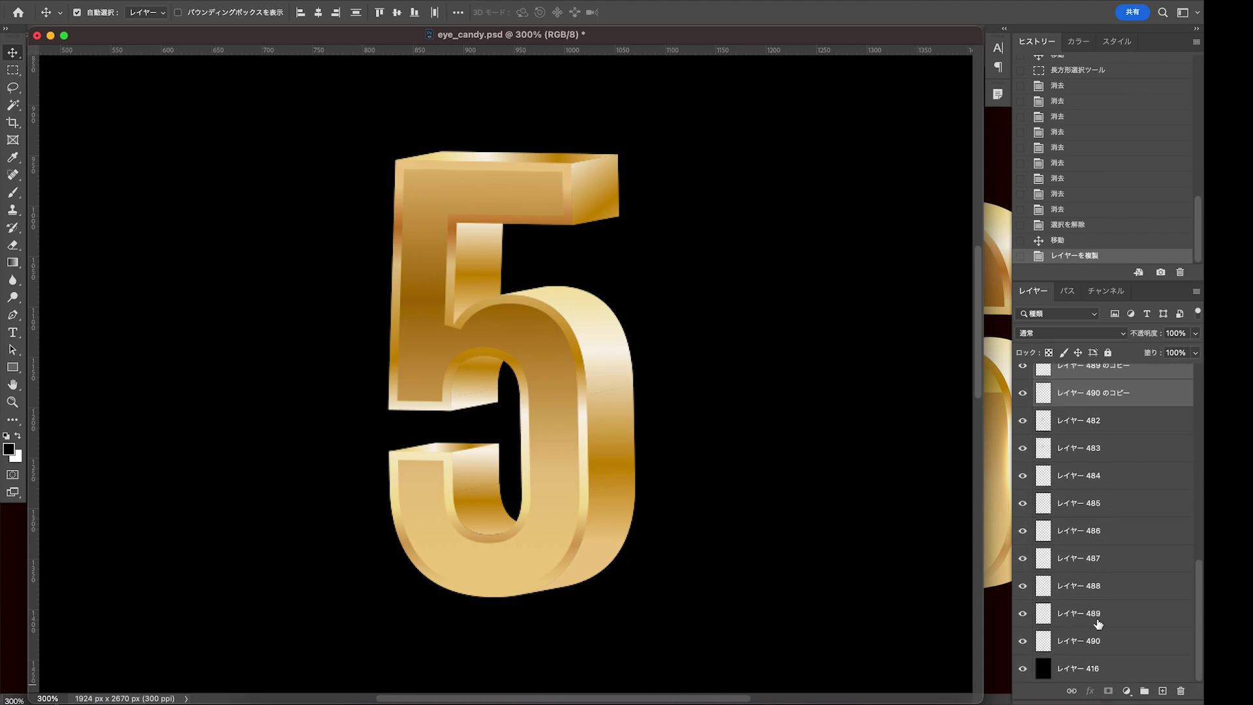
pyautogui.click(1113, 554)
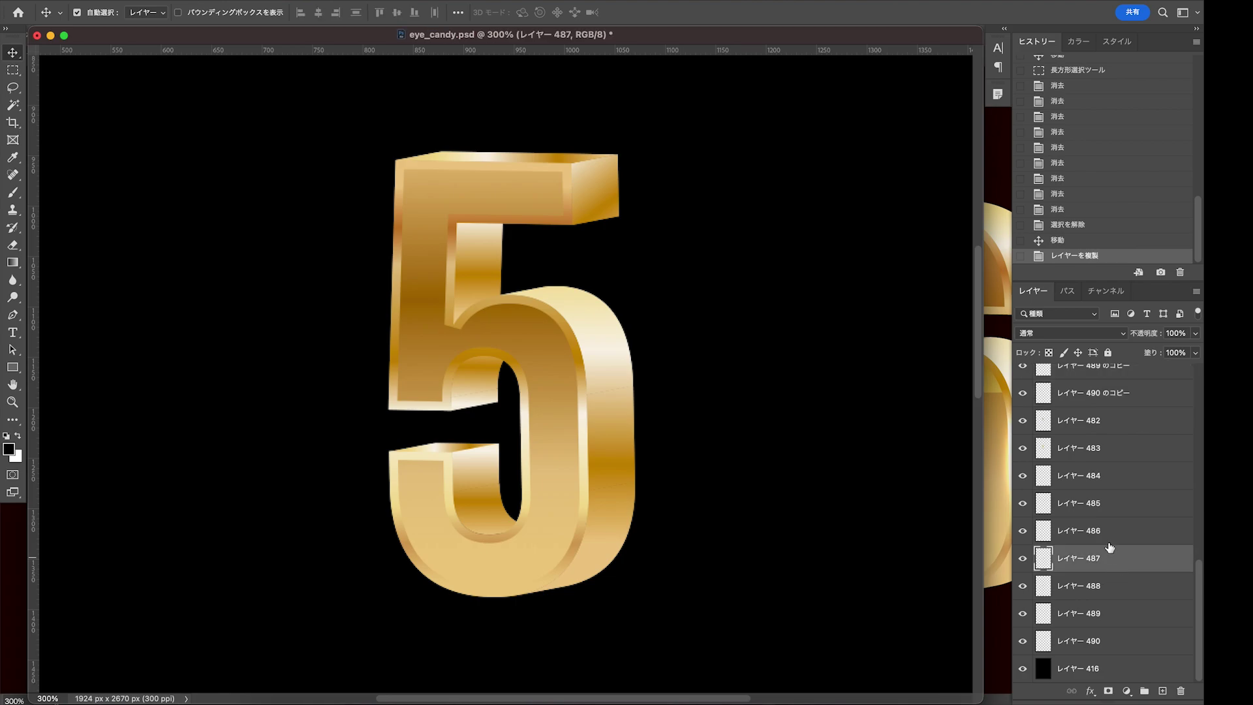
# Place each 'のコピー' copy directly above its original, from layer 490 down to 482
pyautogui.moveTo(1081, 400); pyautogui.dragTo(1078, 623)
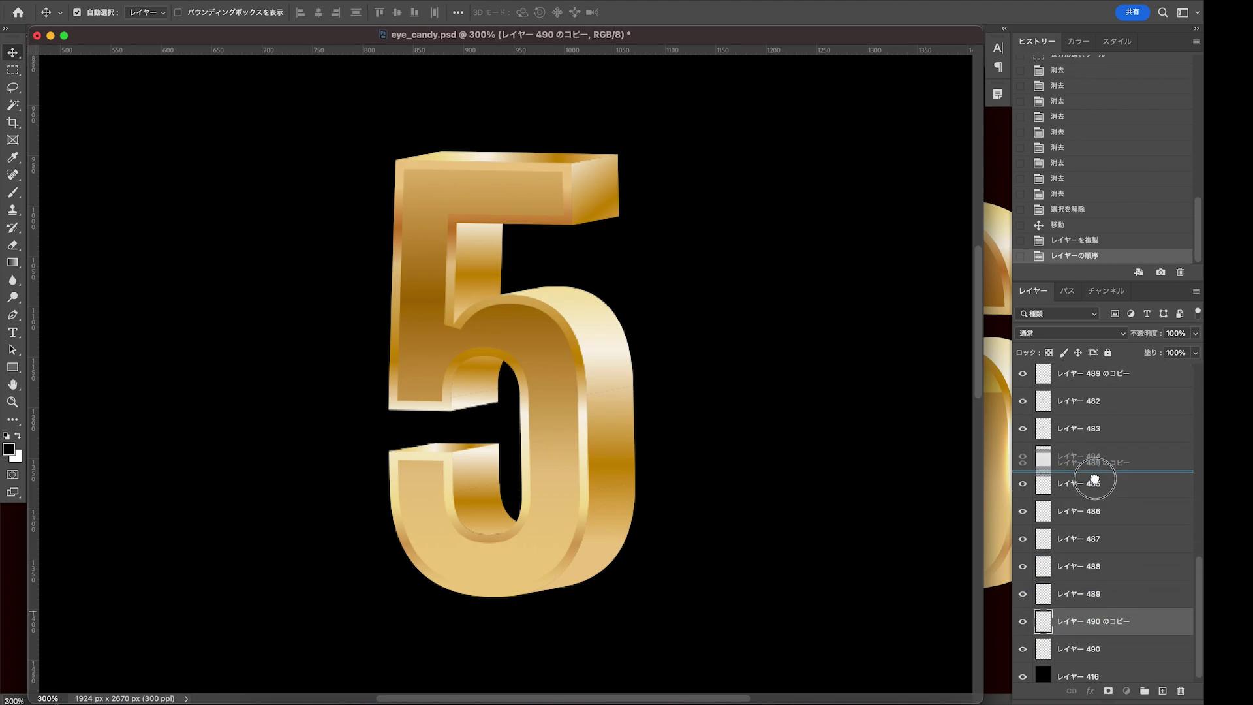
pyautogui.moveTo(1102, 388); pyautogui.dragTo(1099, 581)
pyautogui.scroll(2, 1099, 509)
pyautogui.moveTo(1095, 432); pyautogui.dragTo(1104, 596)
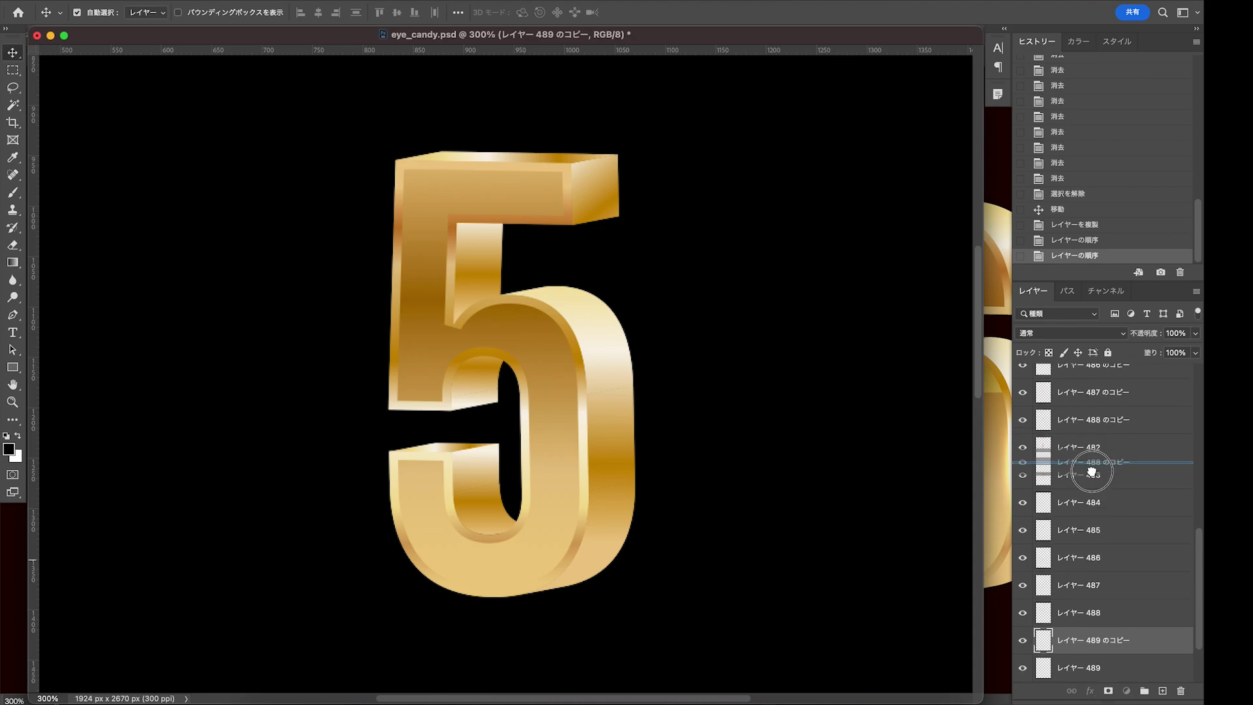
pyautogui.moveTo(1087, 399); pyautogui.dragTo(1092, 541)
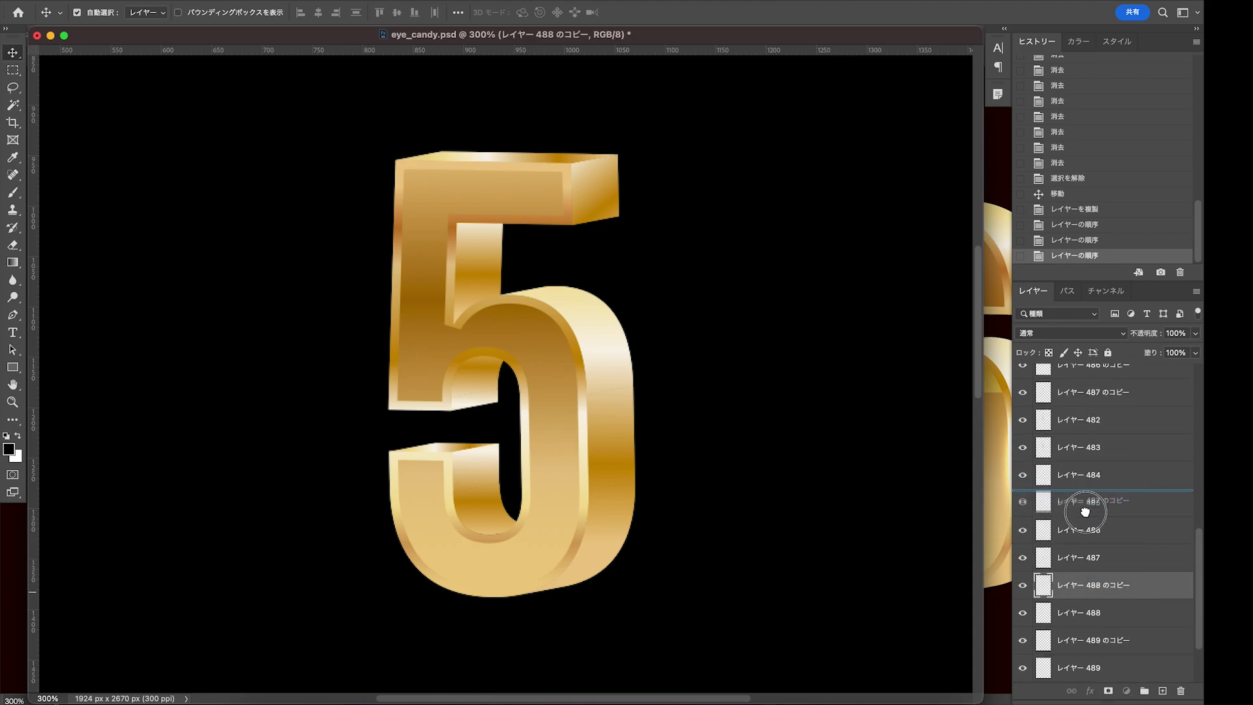
pyautogui.moveTo(1094, 372); pyautogui.dragTo(1107, 465)
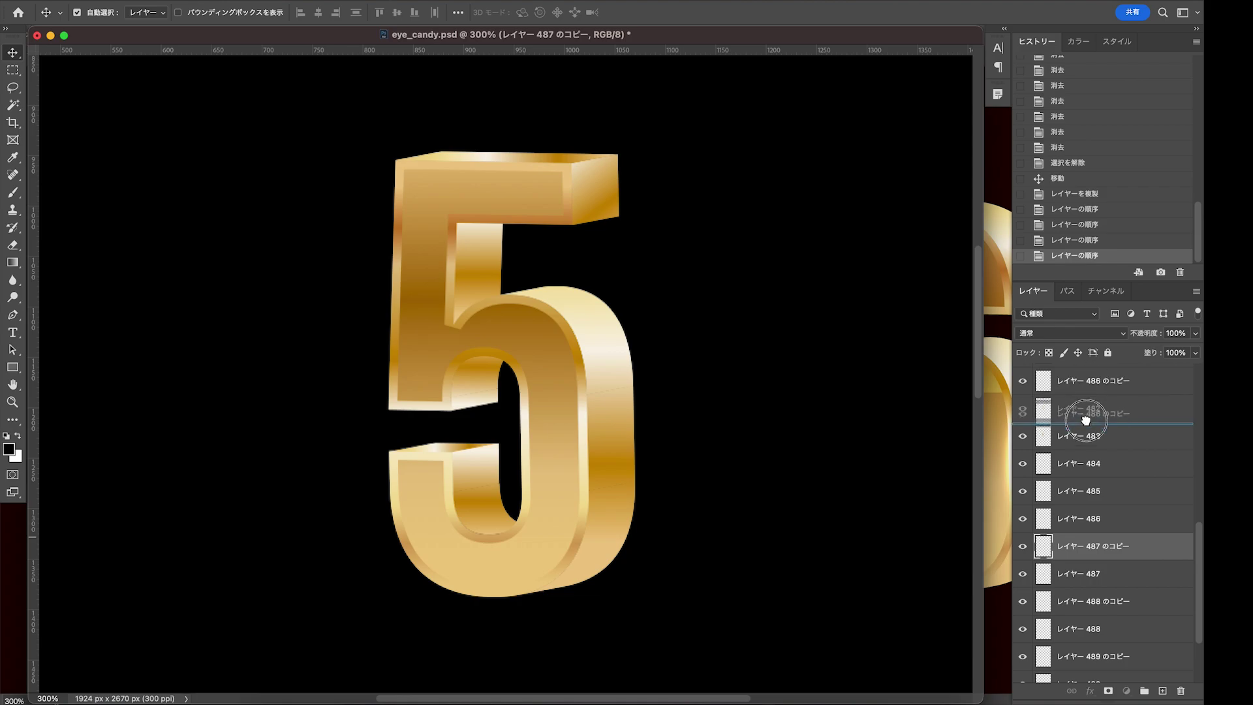
pyautogui.moveTo(1102, 391); pyautogui.dragTo(1118, 425)
pyautogui.click(1112, 441)
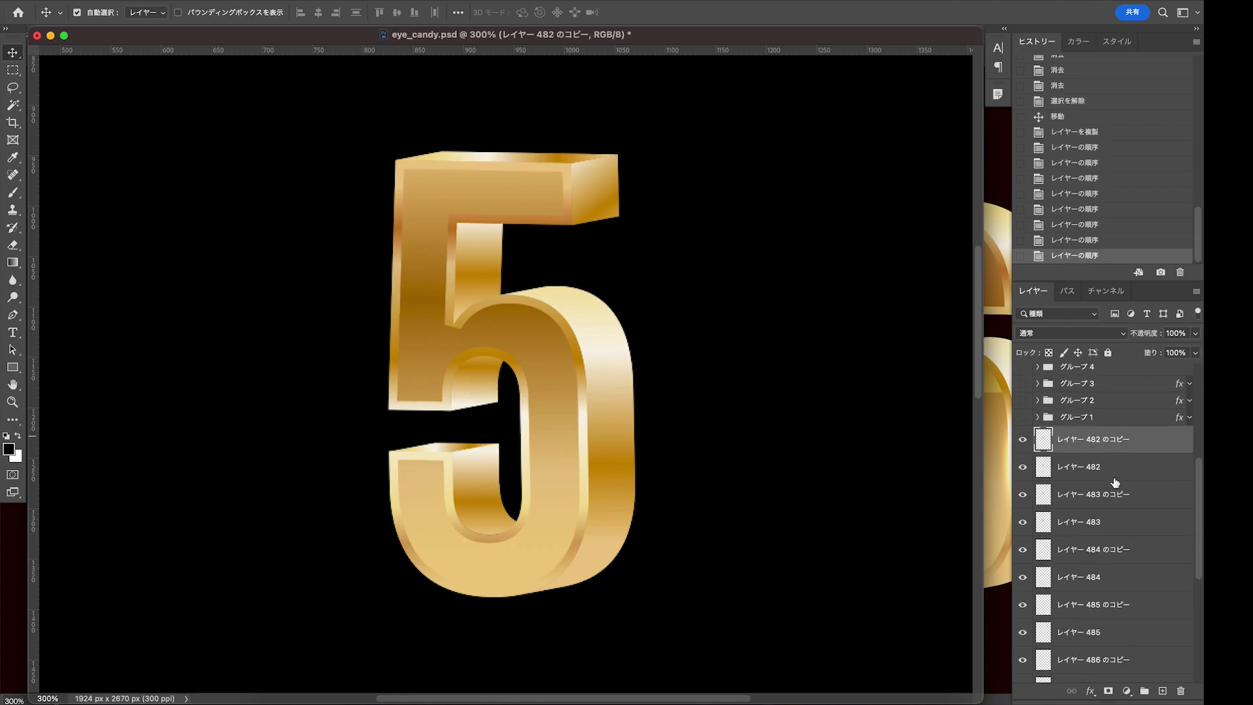
# Move the copied gold 5 up about 23 px with the Move tool
pyautogui.scroll(-5, 1134, 556)
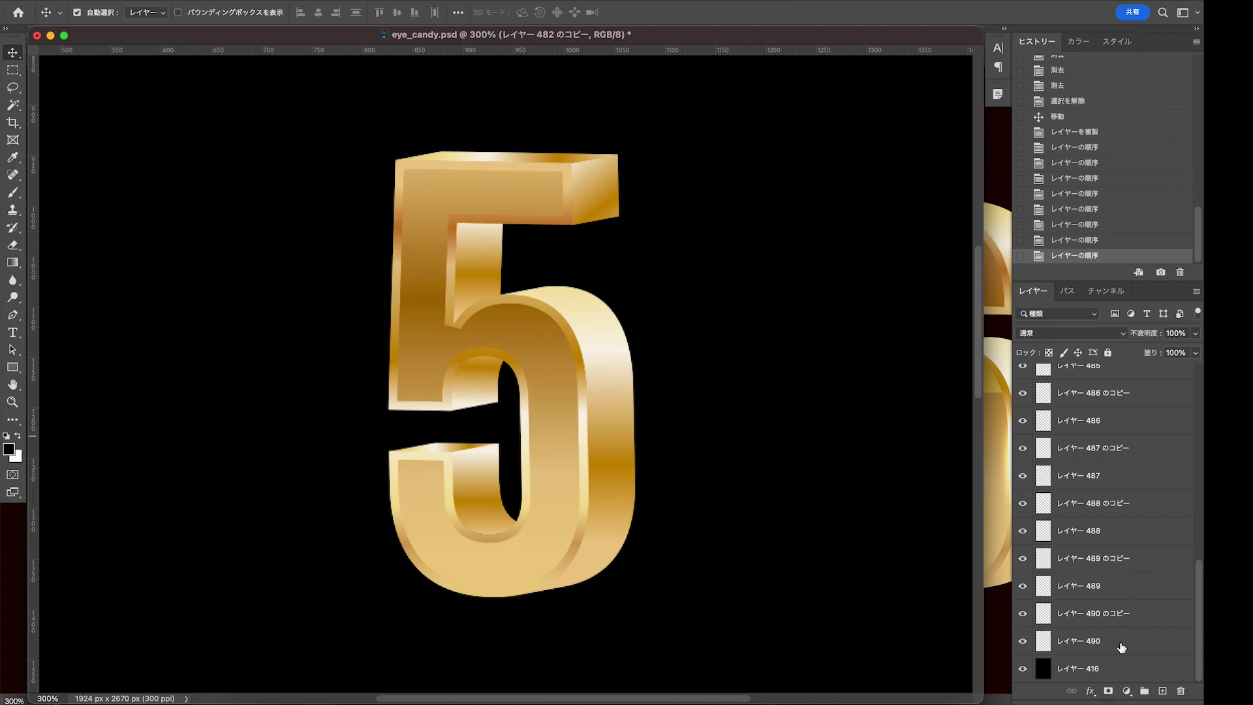
pyautogui.moveTo(589, 477); pyautogui.dragTo(591, 462)
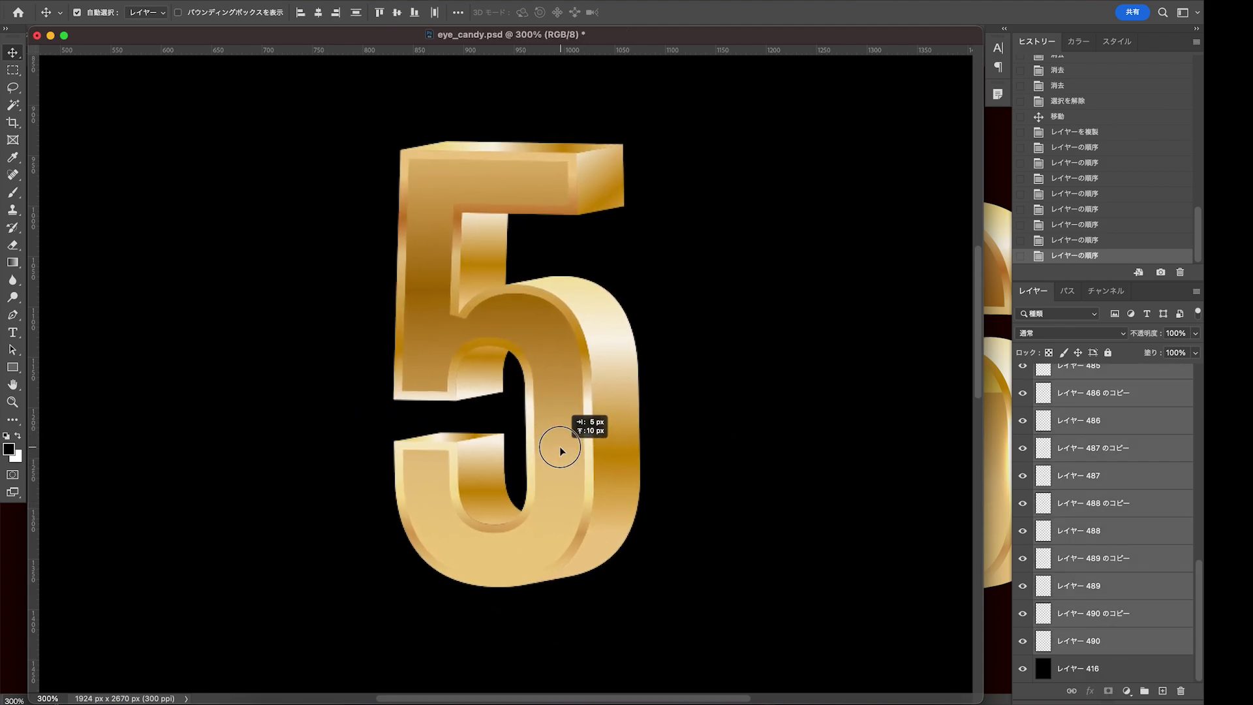
pyautogui.scroll(-5, 1127, 526)
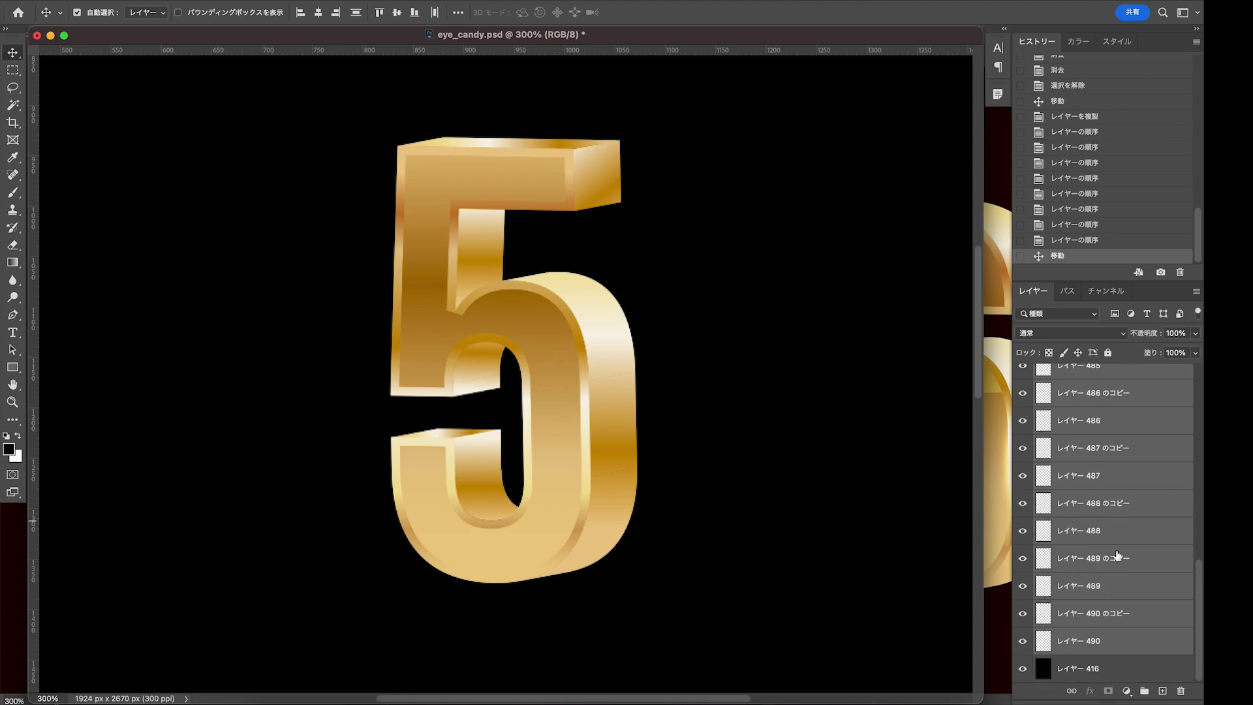
pyautogui.scroll(2, 1094, 489)
pyautogui.scroll(3, 1104, 465)
pyautogui.scroll(2, 1091, 436)
# Select the 482, 483 and 484 copy layers together so they can be linked
pyautogui.click(1096, 439)
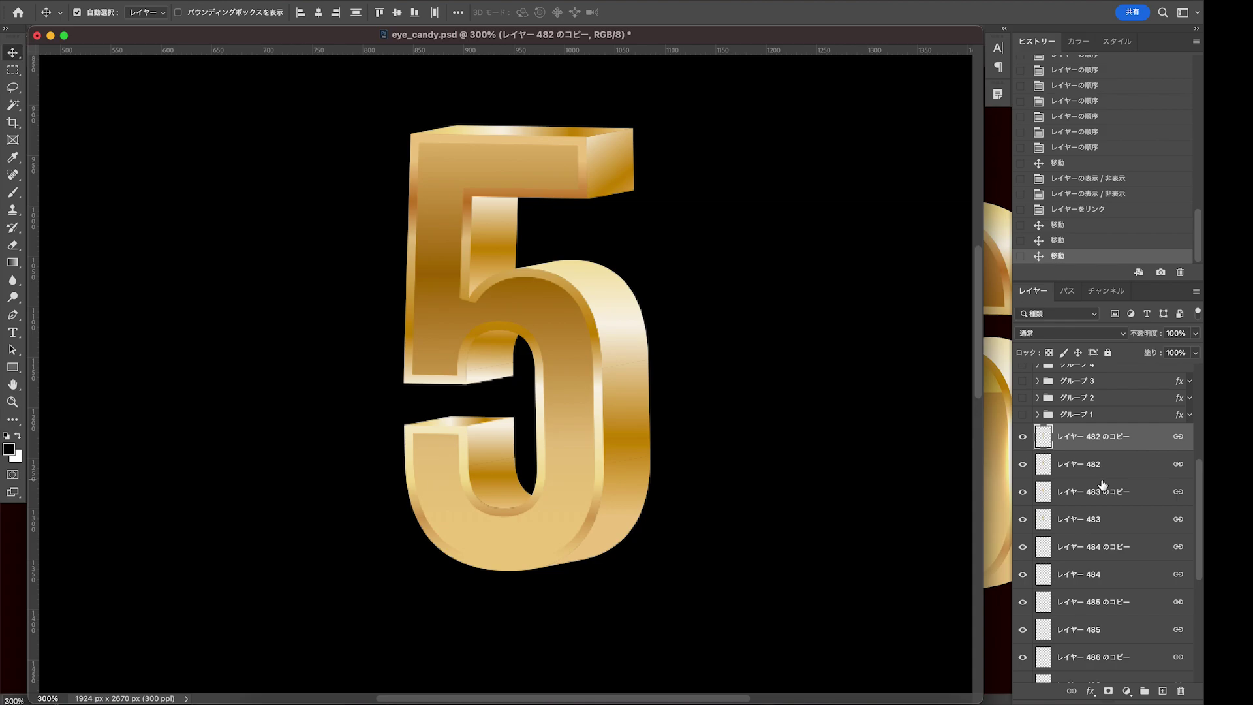
pyautogui.click(1096, 496)
pyautogui.click(1090, 446)
pyautogui.click(1096, 493)
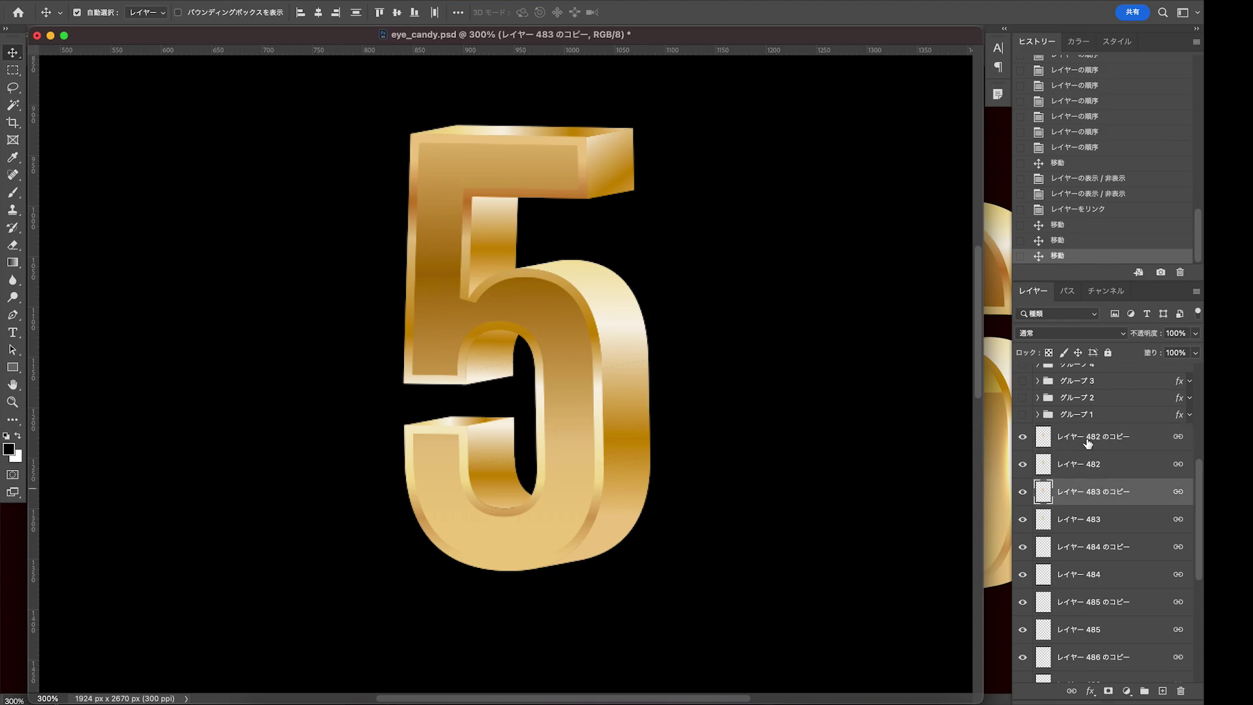
pyautogui.click(1089, 444)
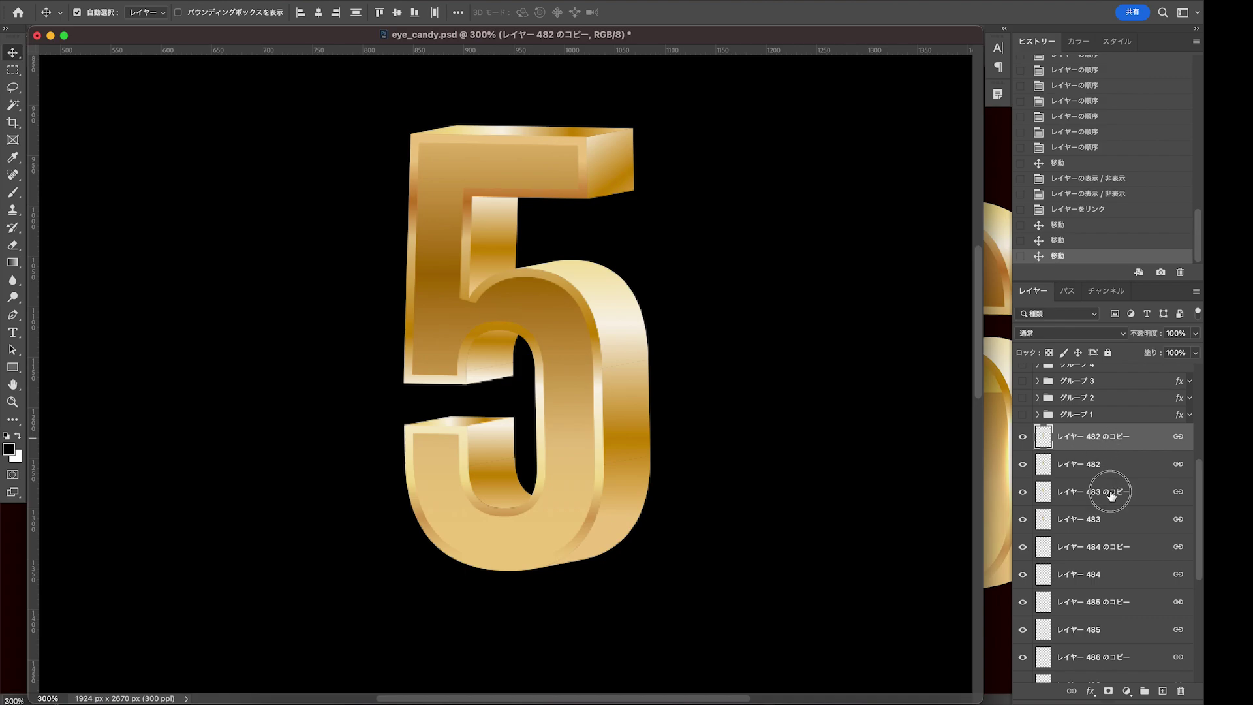
pyautogui.click(1113, 493)
pyautogui.click(1123, 558)
pyautogui.click(1098, 449)
pyautogui.click(1108, 491)
pyautogui.click(1099, 547)
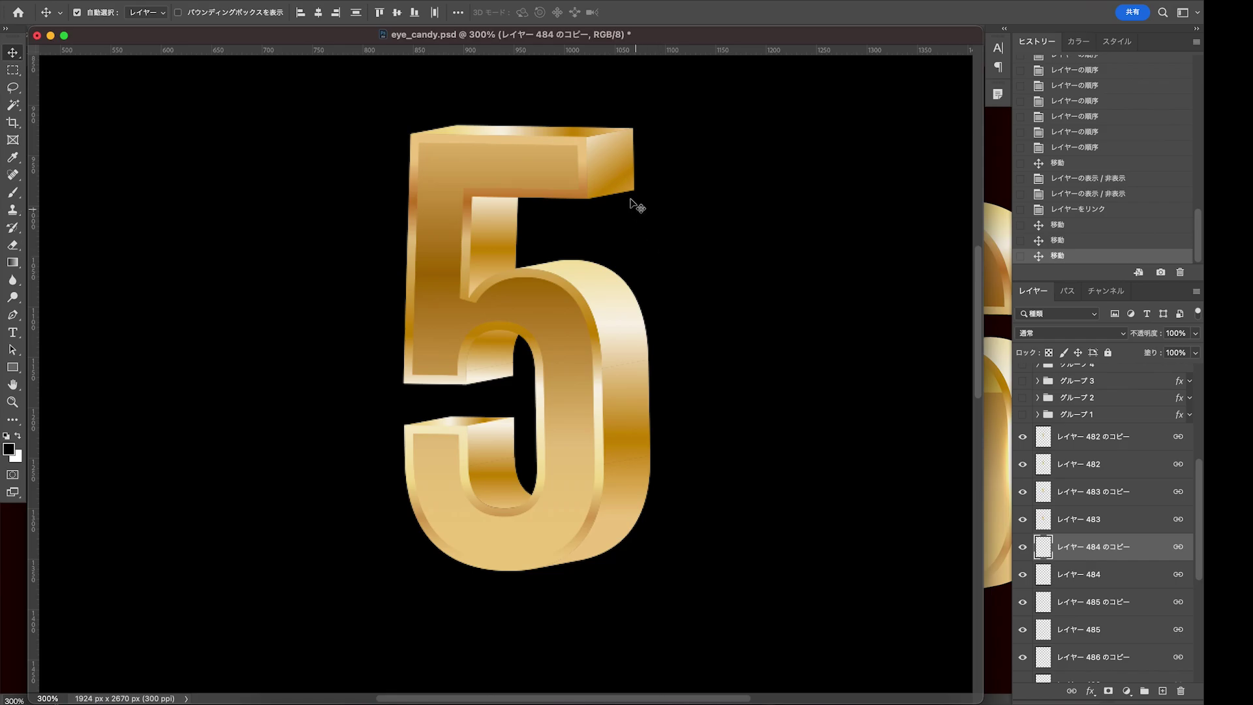
pyautogui.click(1091, 447)
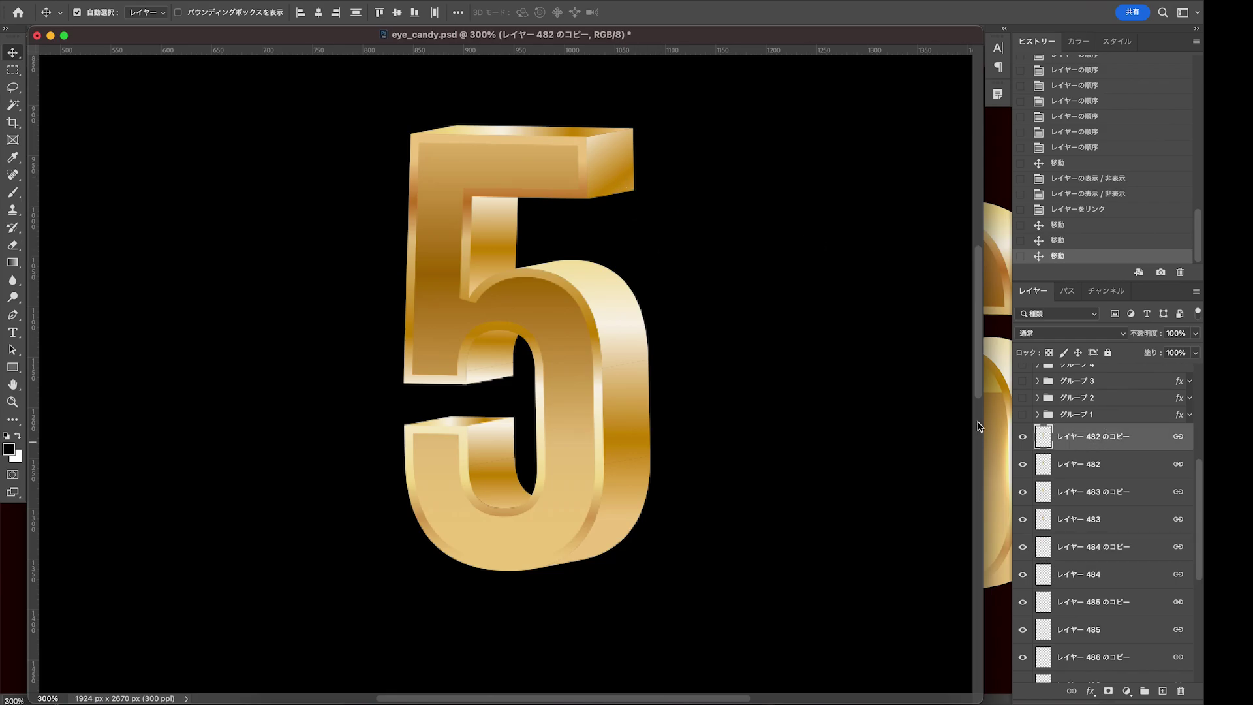
# Launch Eye Candy 7 Chrome on the face copy and preview liquid presets like 強, 庭園 and 強, 都会
pyautogui.click(366, 1)
pyautogui.moveTo(434, 298)
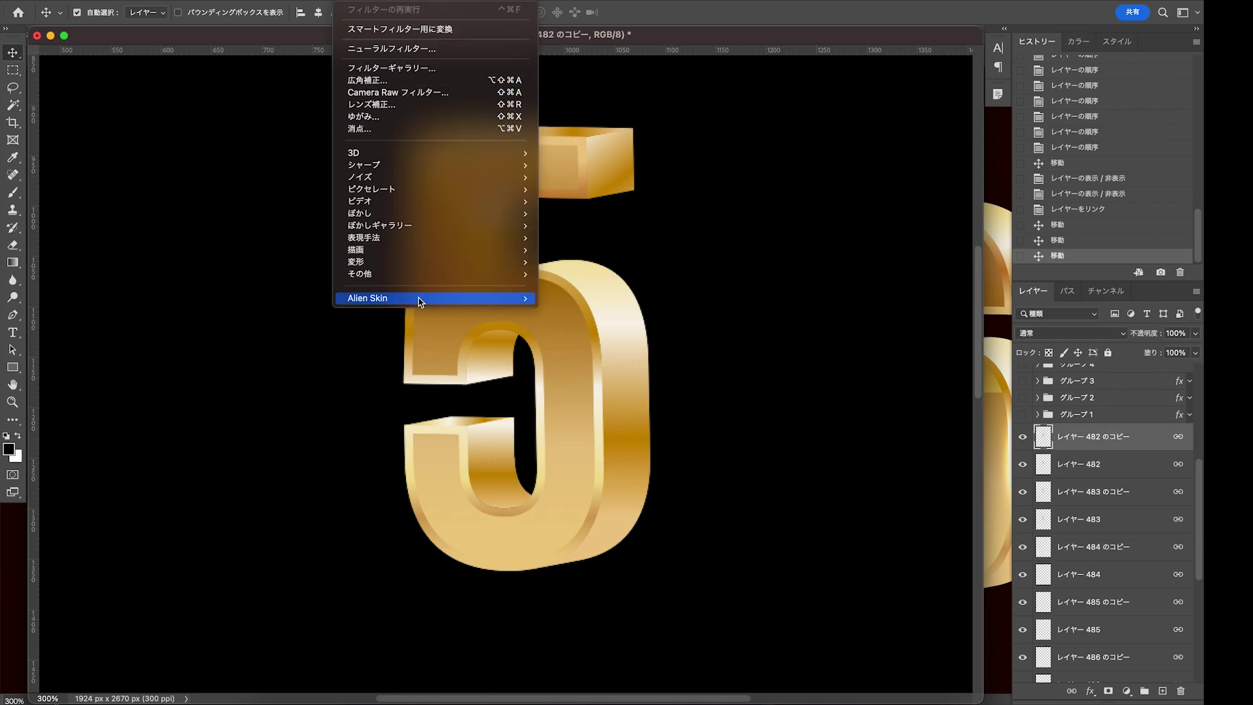
pyautogui.click(563, 302)
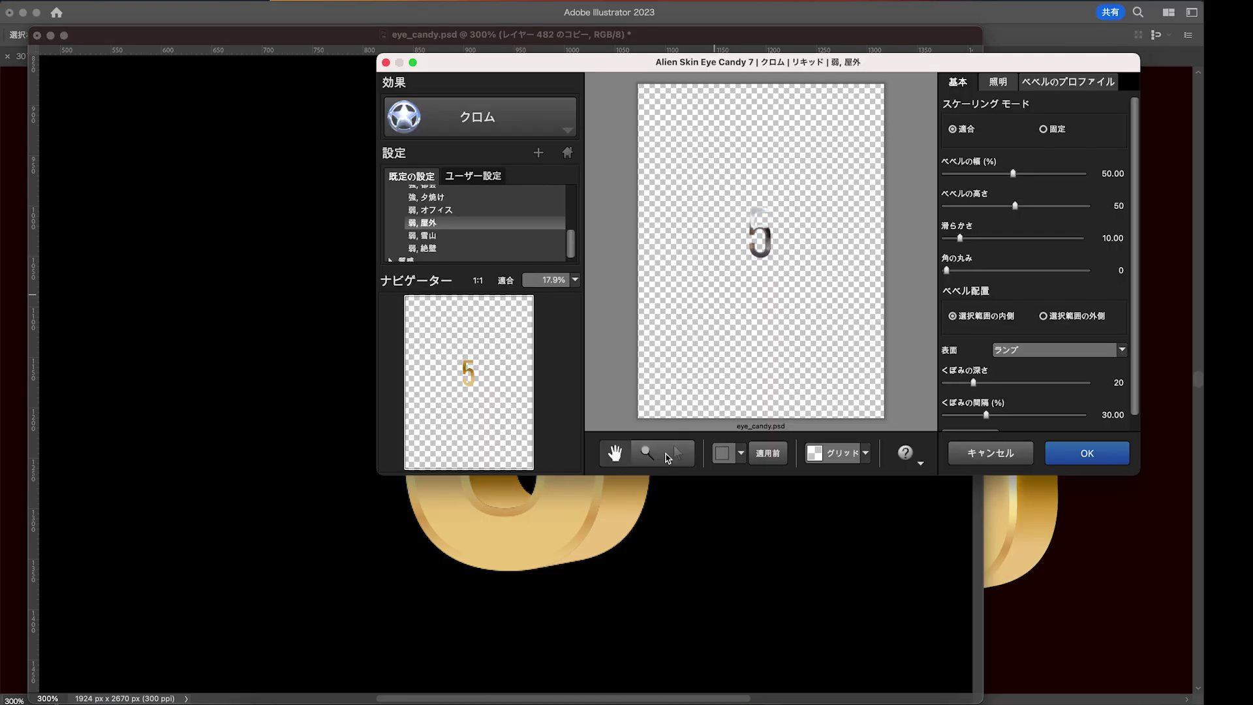
pyautogui.click(612, 209)
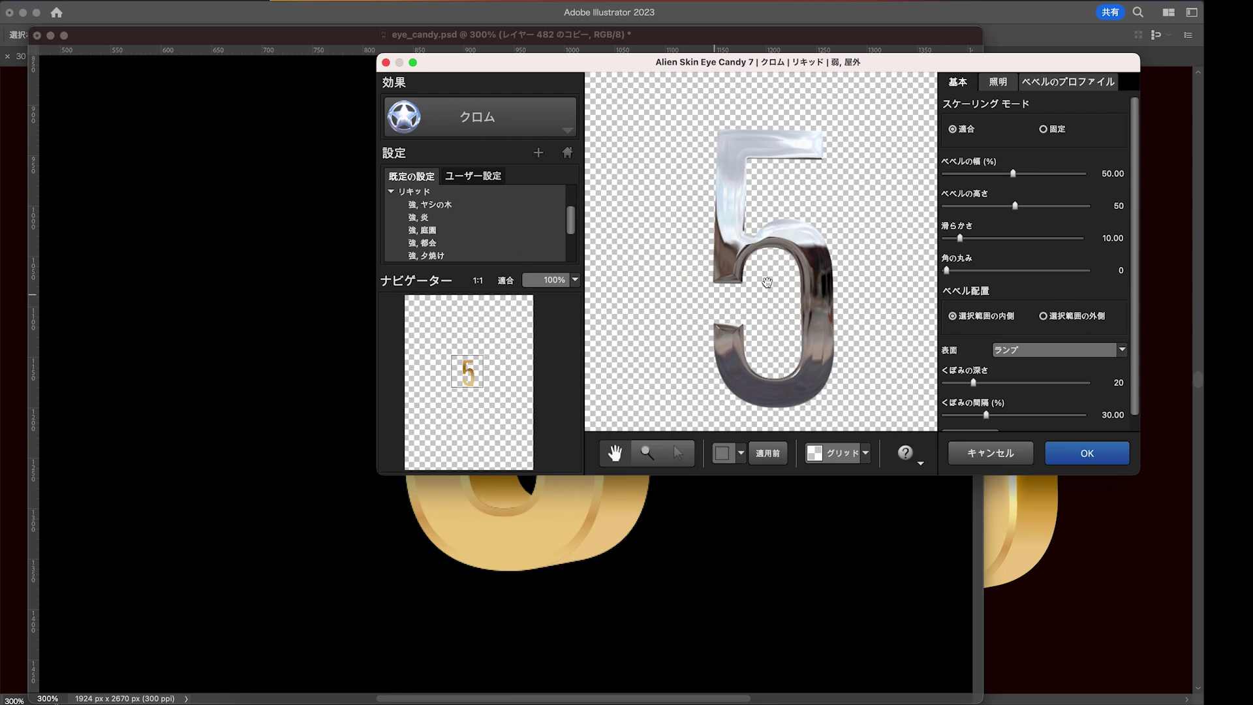
pyautogui.scroll(-1, 480, 196)
pyautogui.click(489, 213)
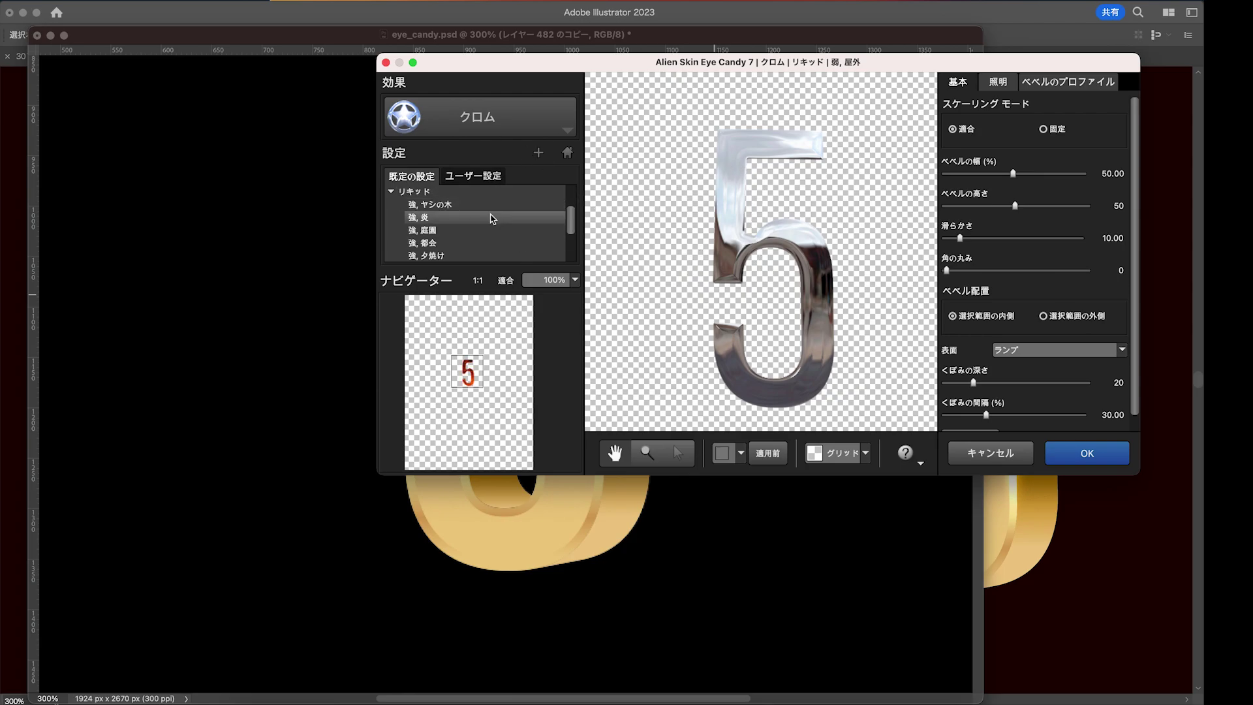
pyautogui.click(483, 249)
pyautogui.scroll(-1, 477, 228)
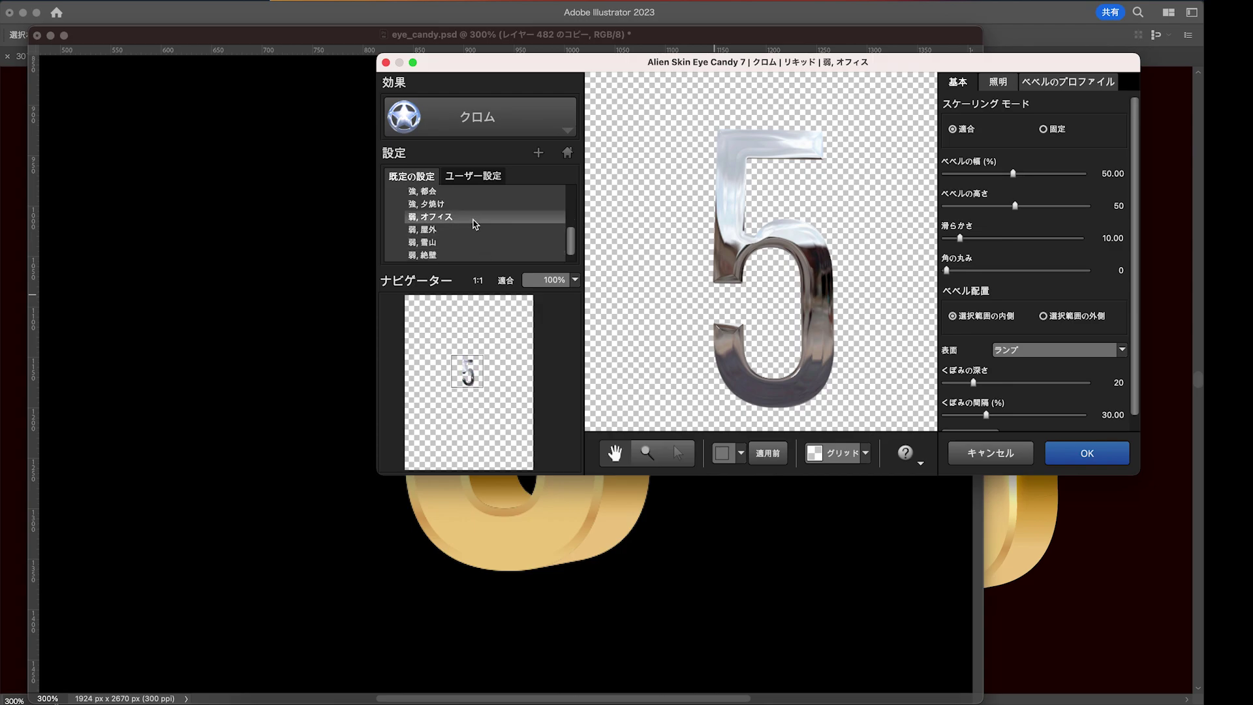
pyautogui.scroll(3, 479, 229)
pyautogui.click(480, 223)
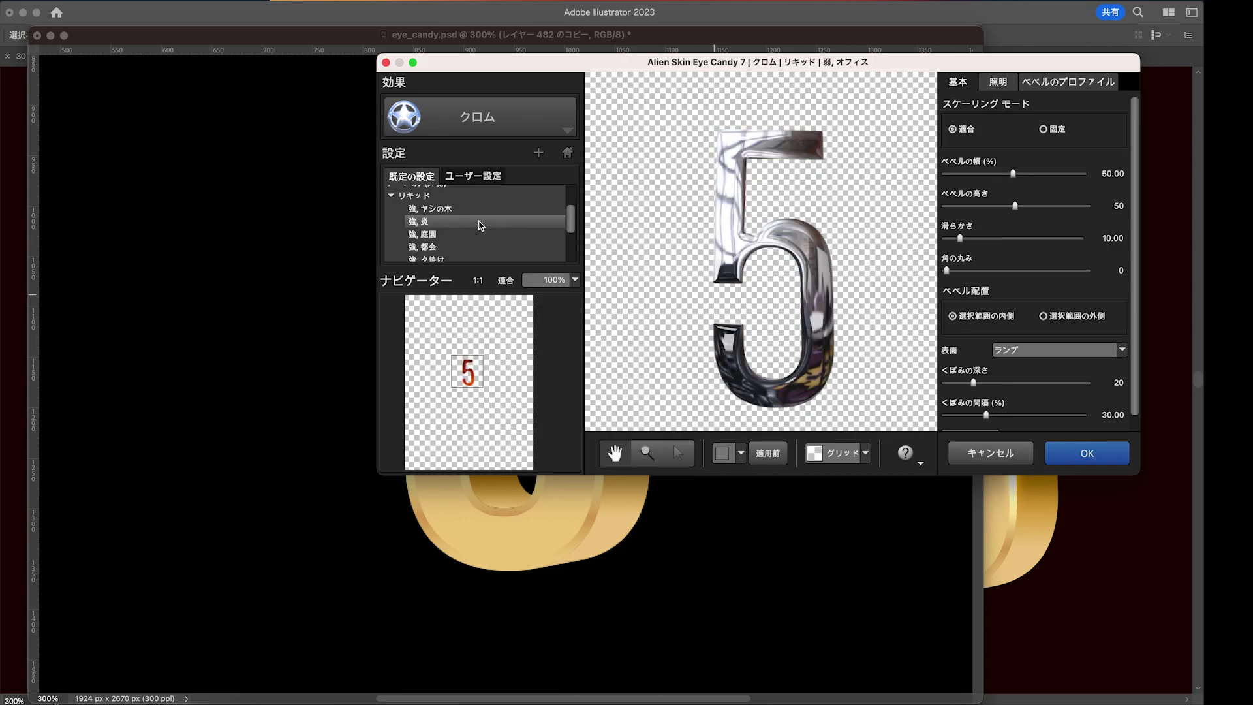
pyautogui.click(481, 209)
pyautogui.click(483, 222)
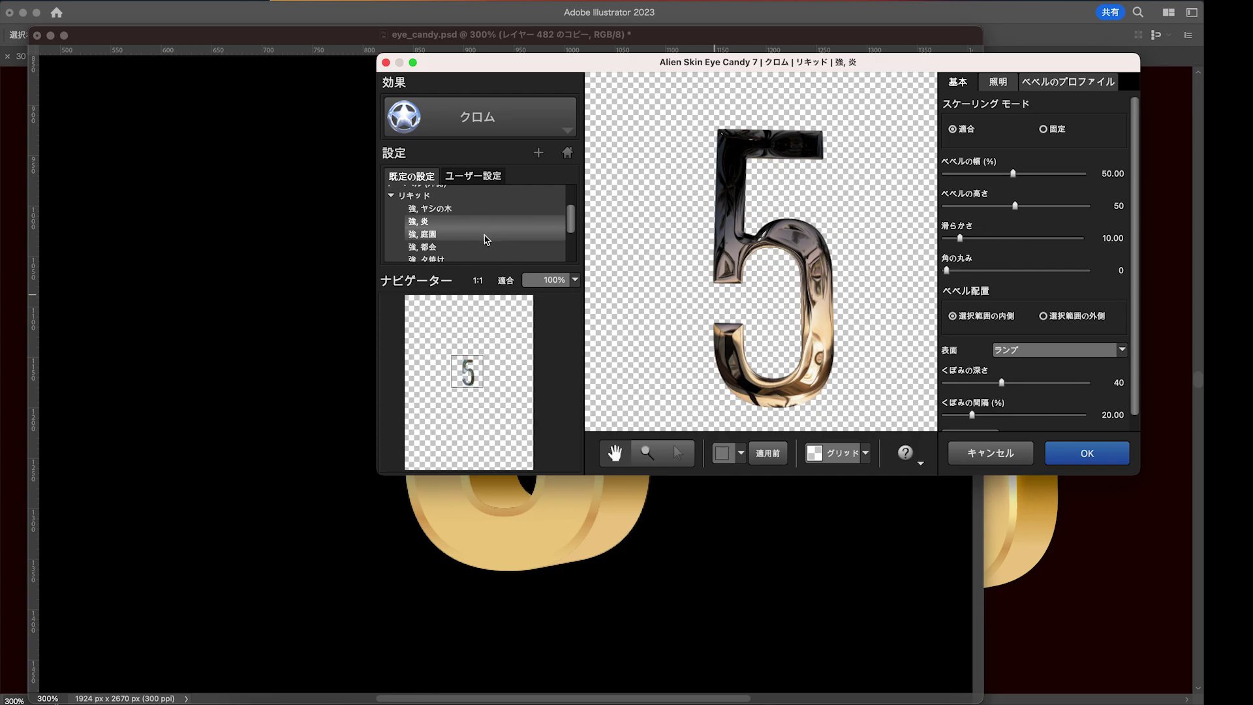
pyautogui.click(487, 236)
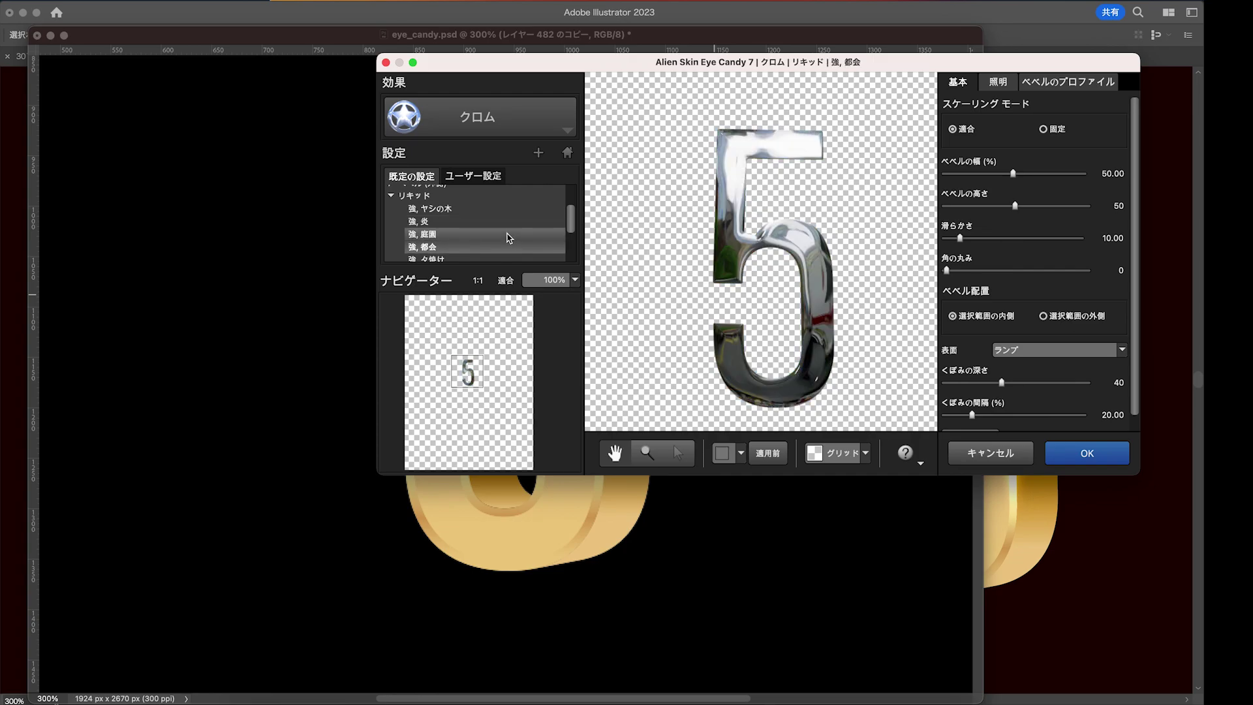
# Settle on the 弱, 屋外 liquid chrome preset after comparing 弱, オフィス and its neighbours
pyautogui.scroll(-2, 507, 235)
pyautogui.scroll(-1, 508, 238)
pyautogui.click(488, 235)
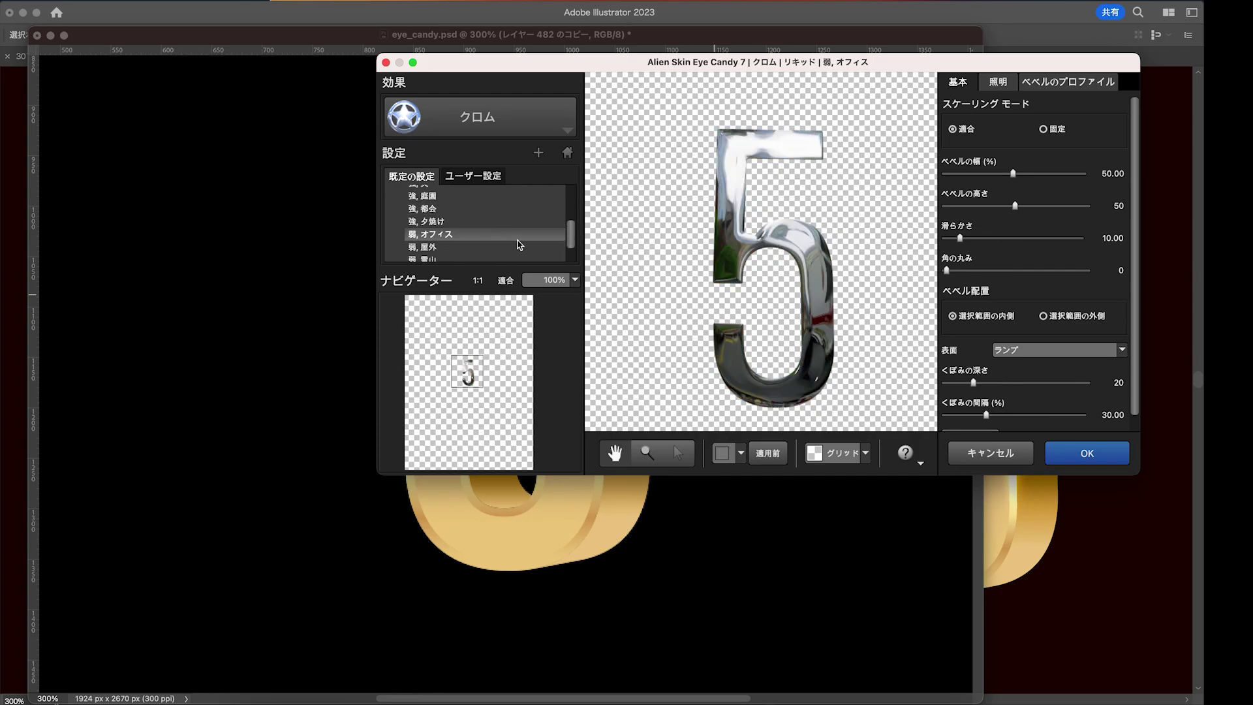
pyautogui.scroll(-2, 491, 234)
pyautogui.click(461, 229)
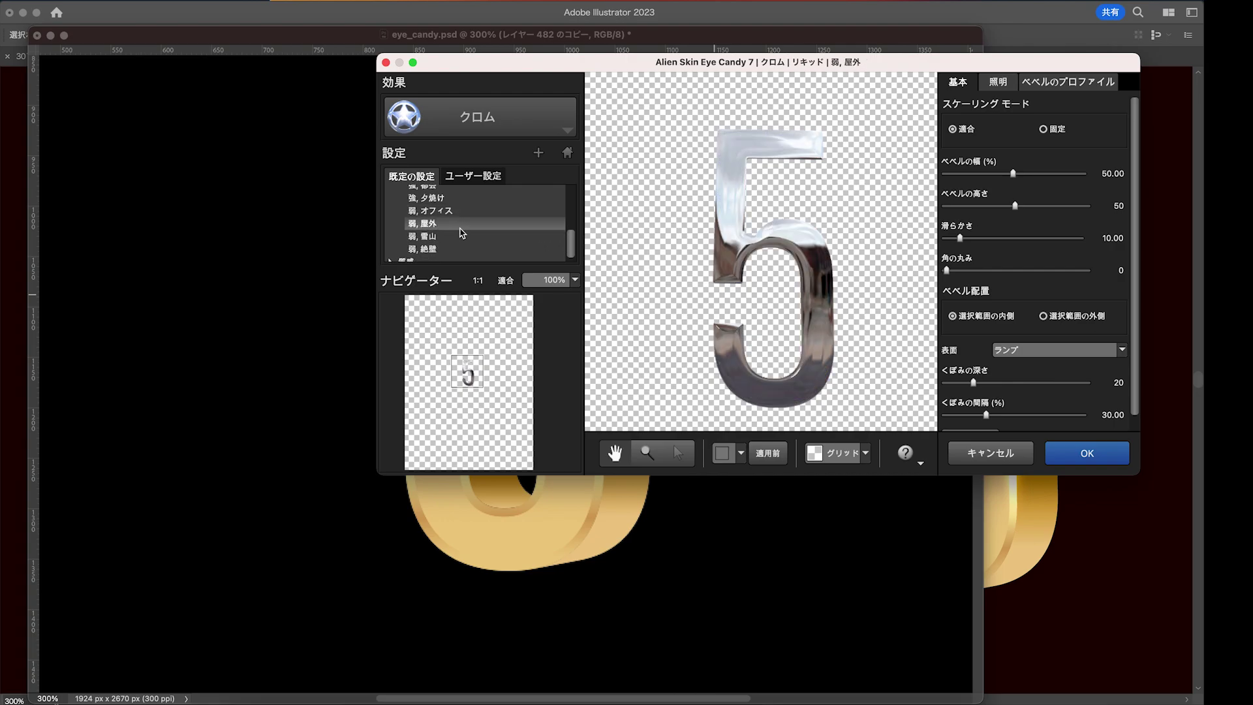
pyautogui.press('Up')
pyautogui.press('Down')
# Trial wider bevel and higher smoothness, revert to the 弱, 屋外 defaults, and apply
pyautogui.moveTo(969, 173)
pyautogui.mouseDown()
pyautogui.moveTo(1057, 173)
pyautogui.moveTo(991, 175)
pyautogui.moveTo(1028, 173)
pyautogui.moveTo(973, 205)
pyautogui.moveTo(1037, 209)
pyautogui.moveTo(1011, 209)
pyautogui.mouseUp()
pyautogui.click(1021, 238)
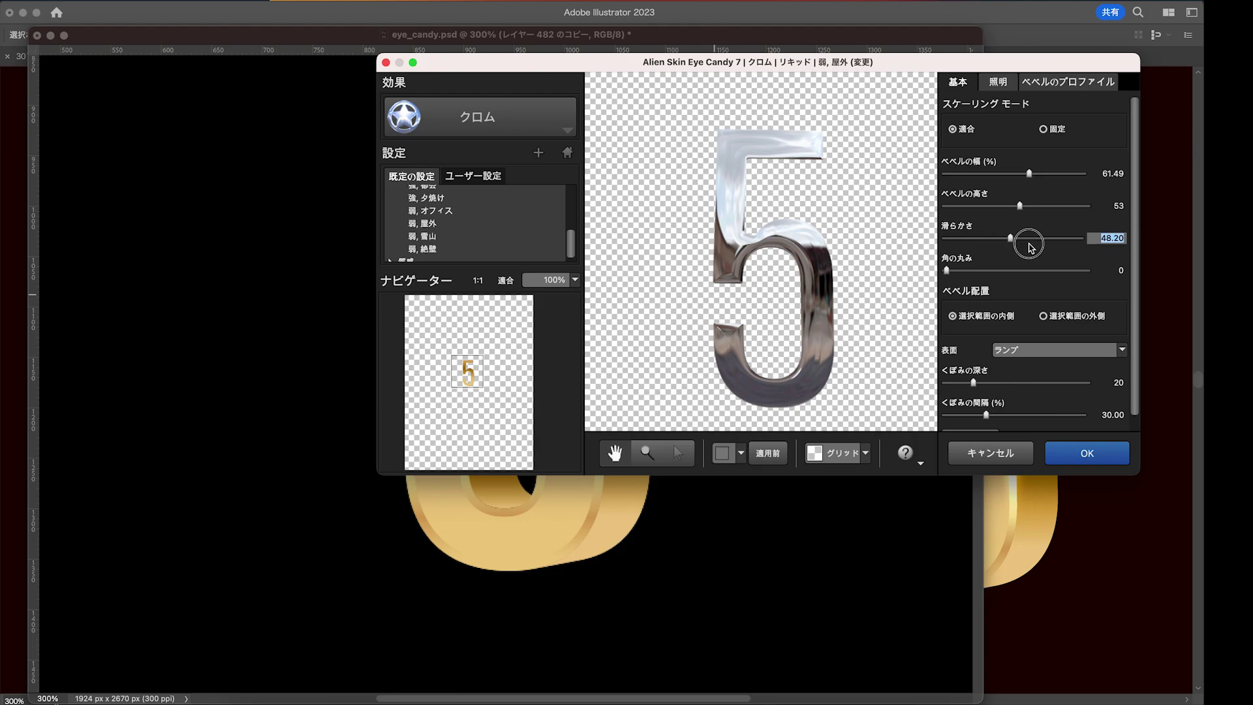
pyautogui.moveTo(1021, 238); pyautogui.dragTo(982, 238)
pyautogui.click(515, 224)
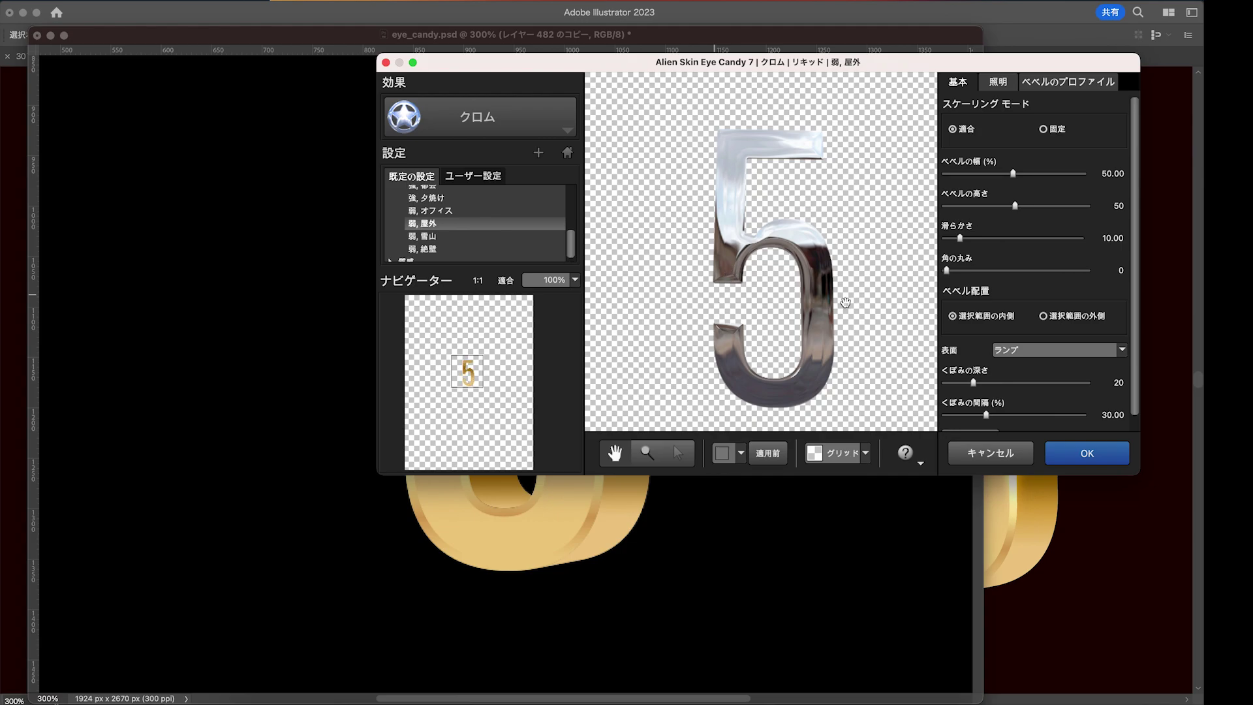
pyautogui.click(1086, 457)
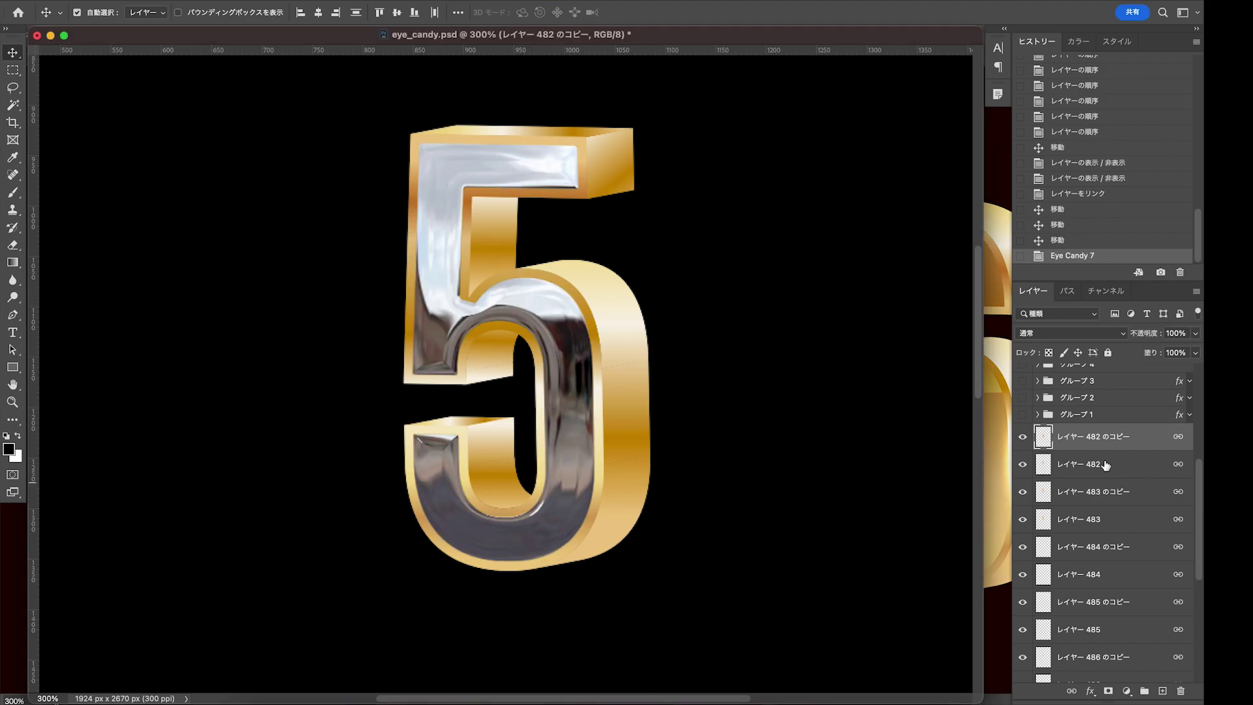
pyautogui.click(1023, 437)
pyautogui.click(1023, 438)
pyautogui.click(569, 356)
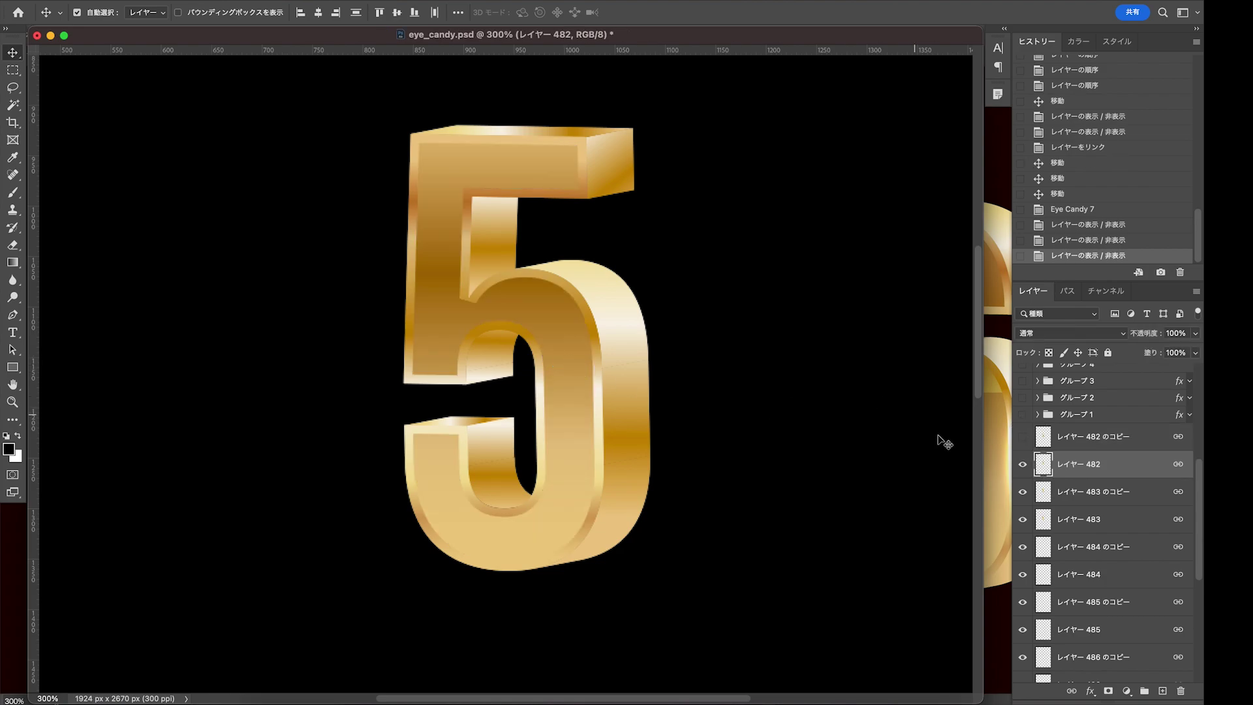
pyautogui.click(1023, 437)
pyautogui.click(1023, 437)
pyautogui.click(1023, 437)
pyautogui.click(1022, 437)
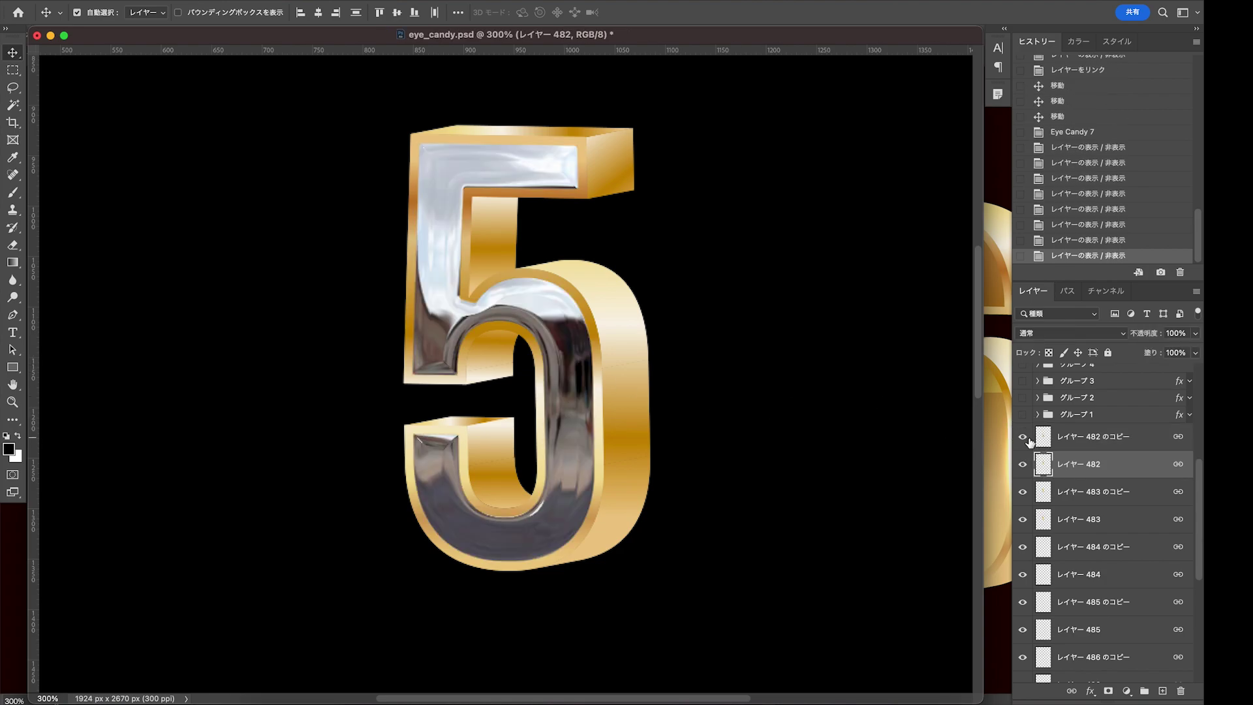
pyautogui.click(1058, 494)
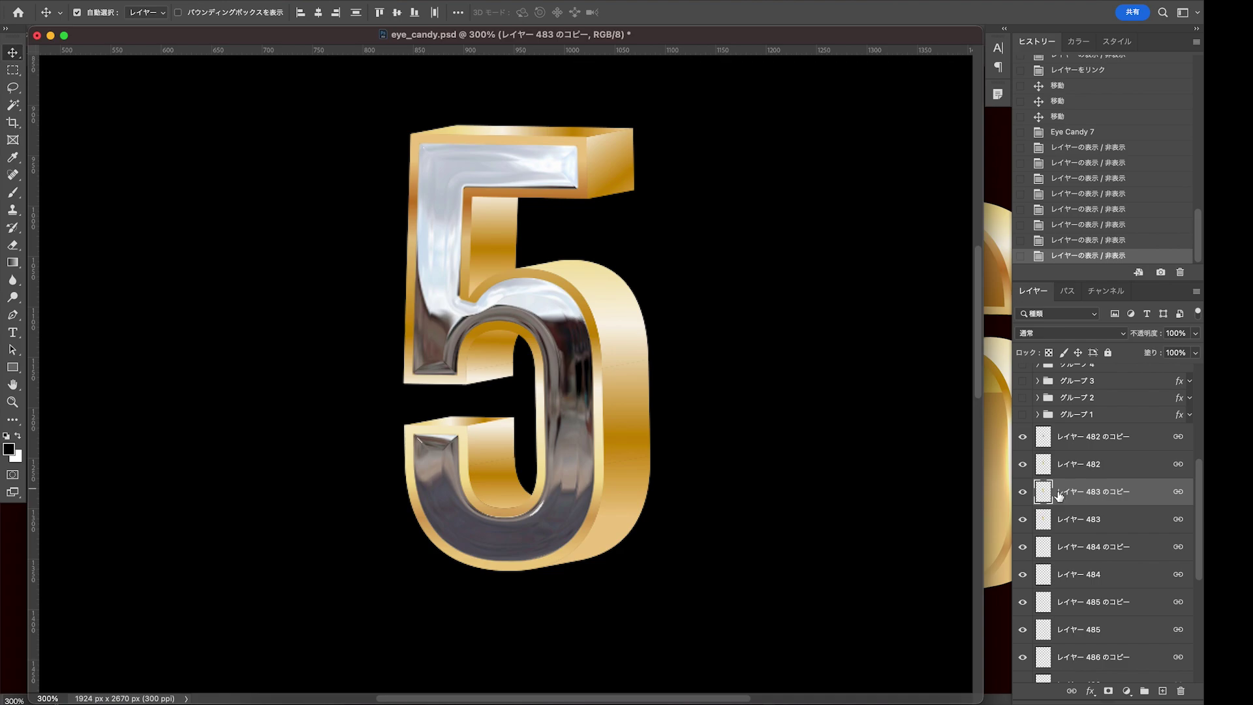
pyautogui.click(596, 328)
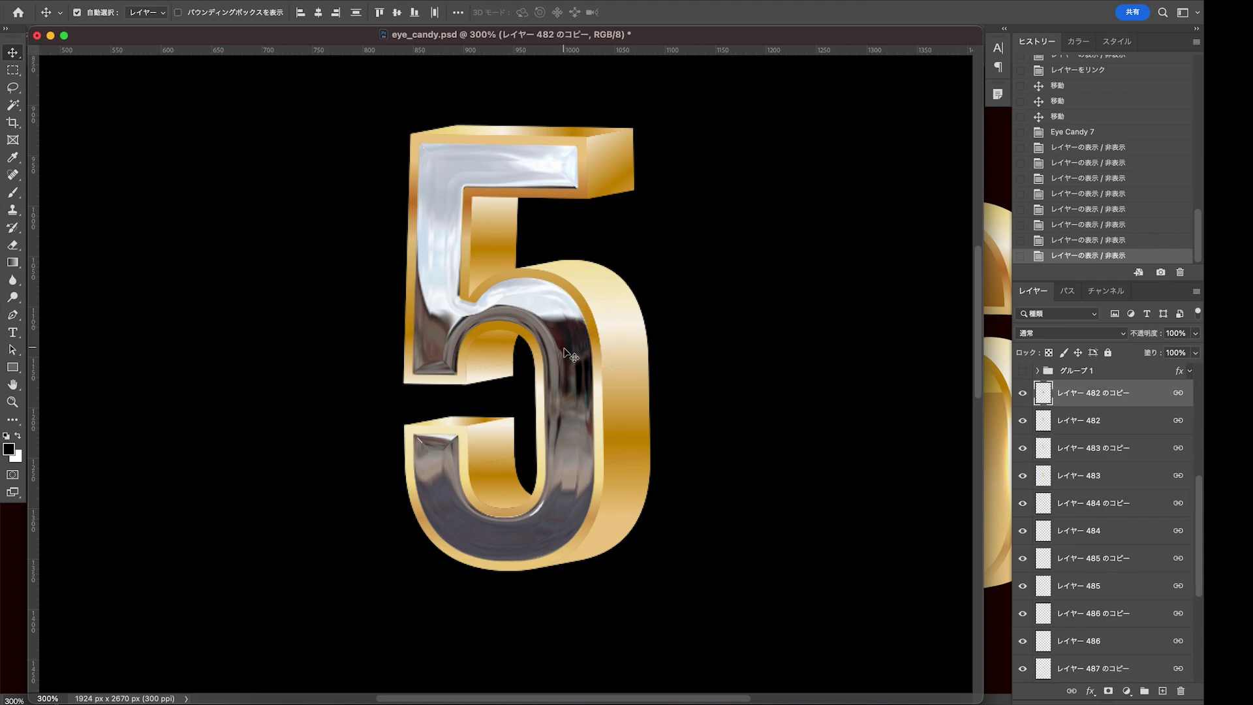
pyautogui.click(1069, 449)
pyautogui.moveTo(1023, 425)
pyautogui.mouseDown()
pyautogui.moveTo(1023, 392)
pyautogui.moveTo(1023, 420)
pyautogui.mouseUp()
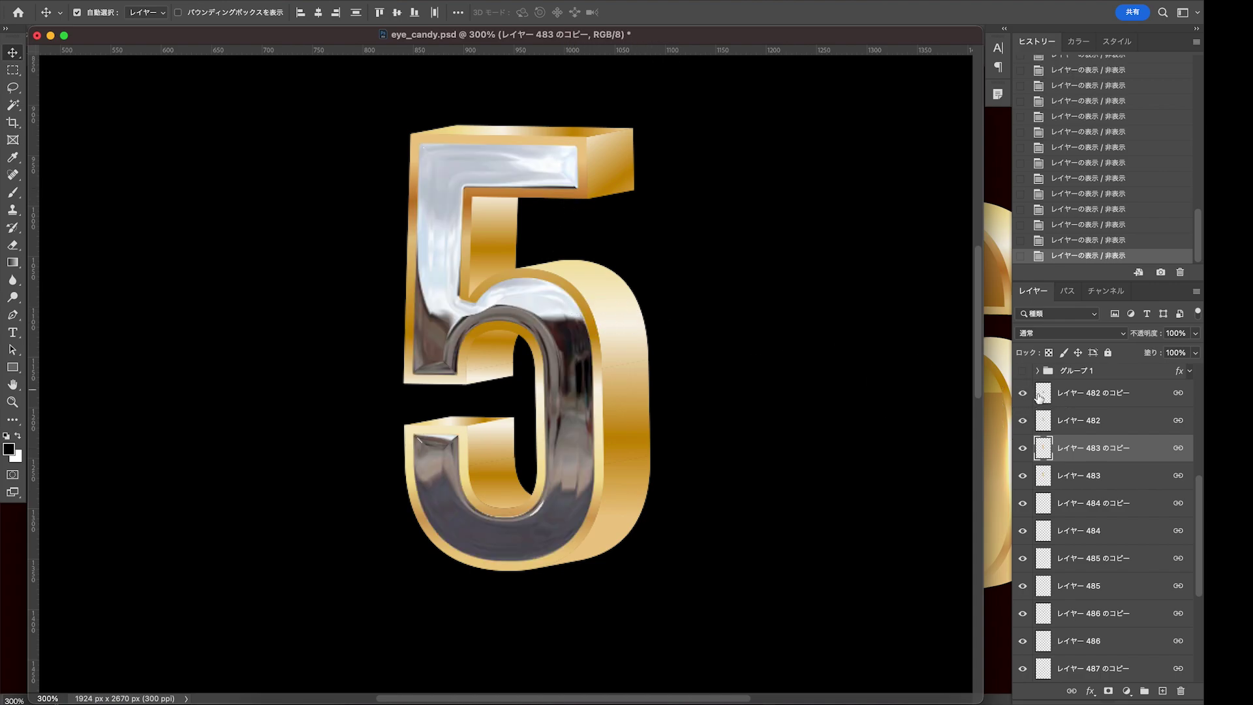
pyautogui.click(1023, 420)
pyautogui.moveTo(1023, 421); pyautogui.dragTo(1023, 392)
pyautogui.click(1052, 423)
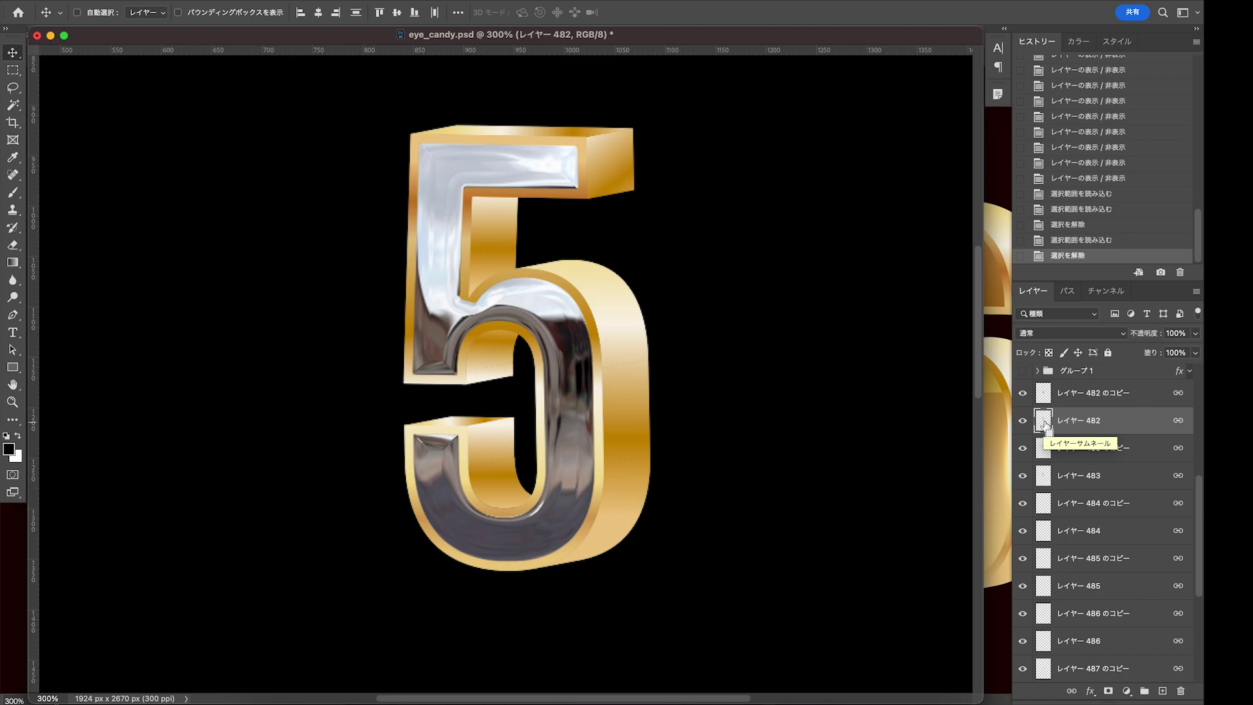
# Copy the rim around the 5's face onto new layer レイヤー 491 using an inverted face selection
pyautogui.keyDown('super'); pyautogui.click(1044, 425); pyautogui.keyUp('super')
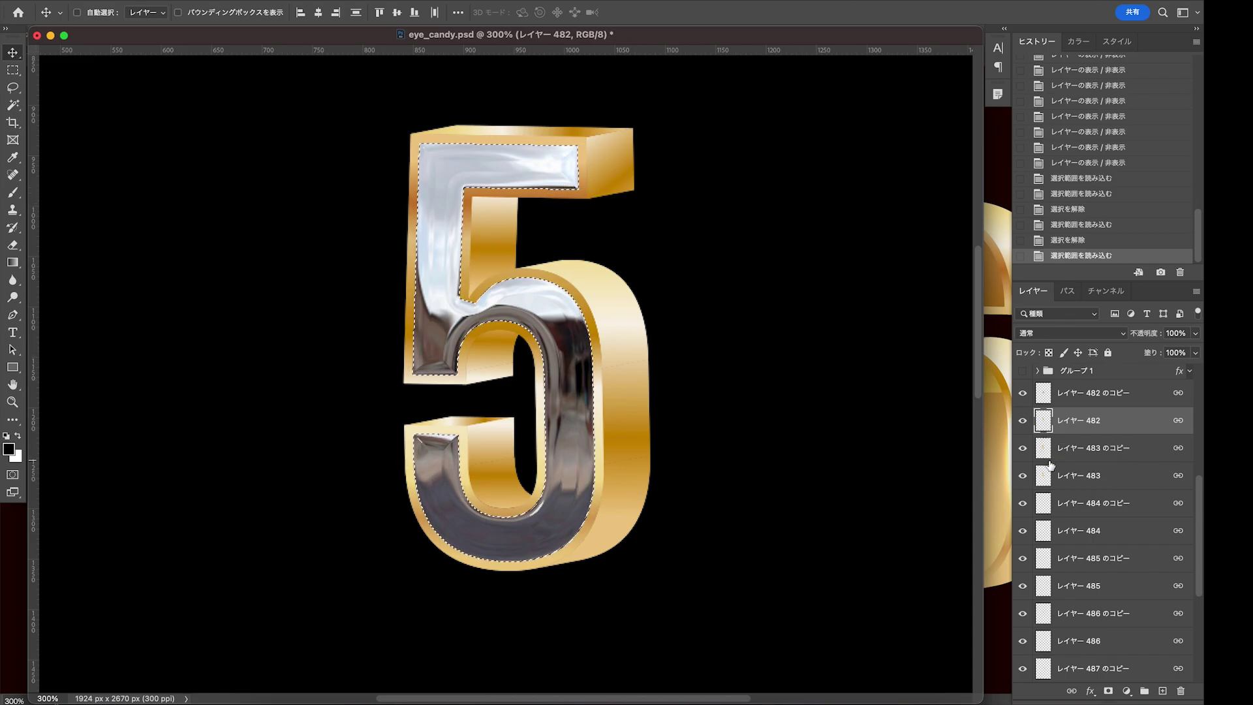
pyautogui.press('super+shift+i')
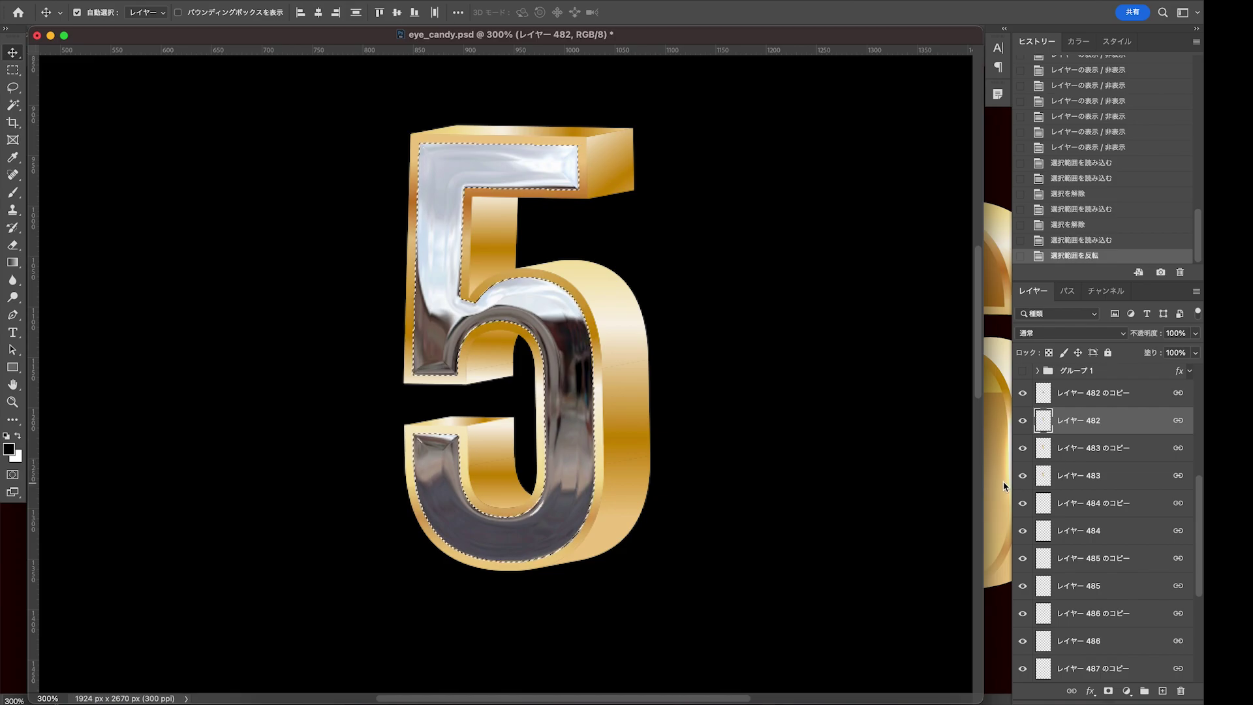
pyautogui.click(1045, 452)
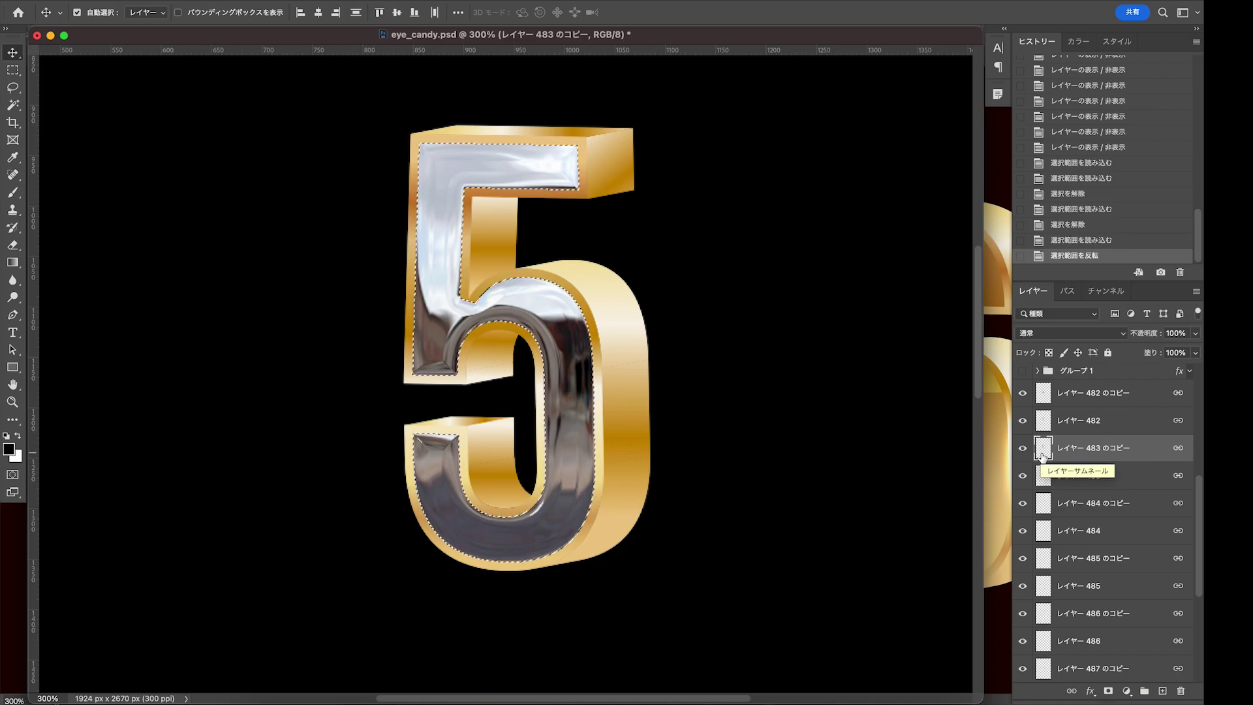
pyautogui.press('super+j')
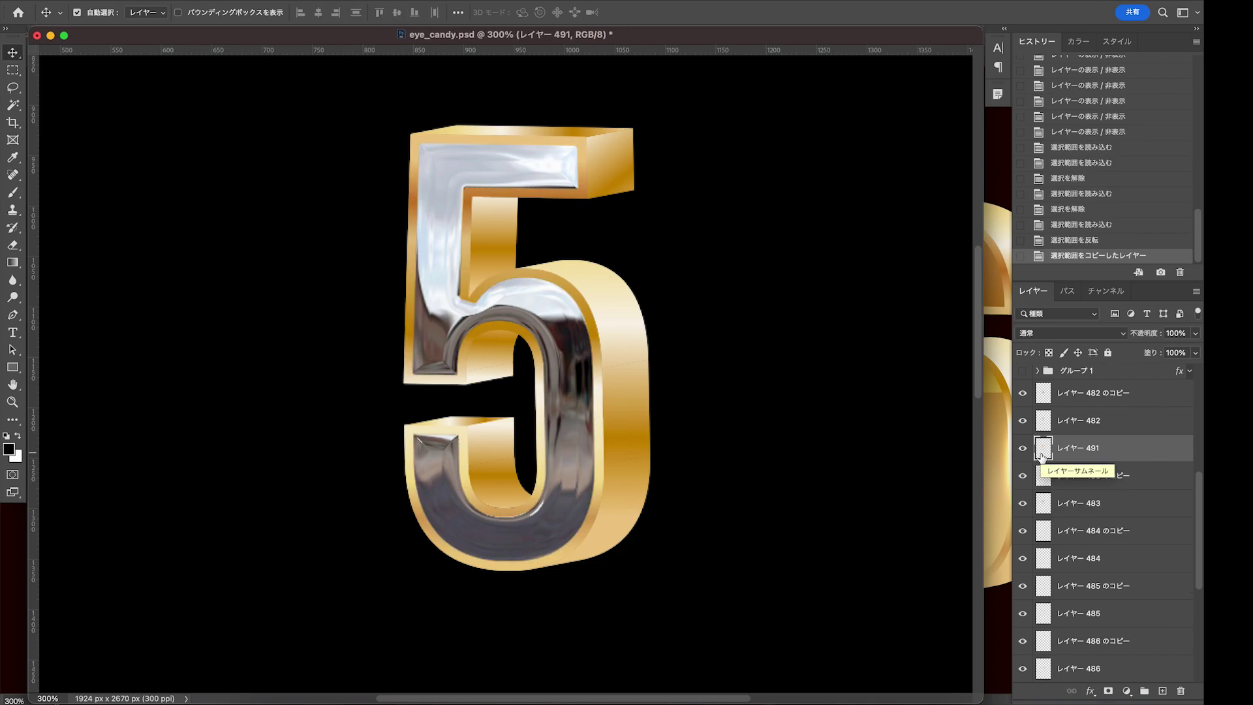
# Isolate and inspect the rim layer, restore the face layers, then duplicate レイヤー 491
pyautogui.click(1024, 420)
pyautogui.click(1026, 393)
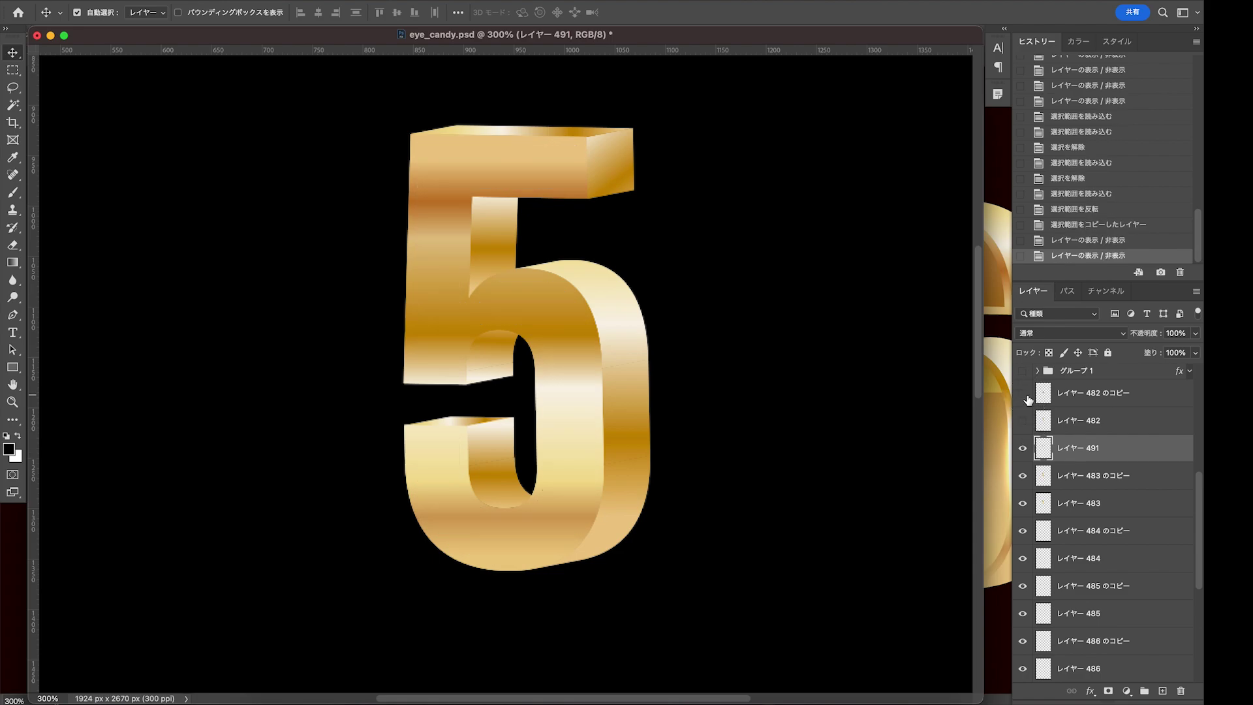
pyautogui.click(1024, 477)
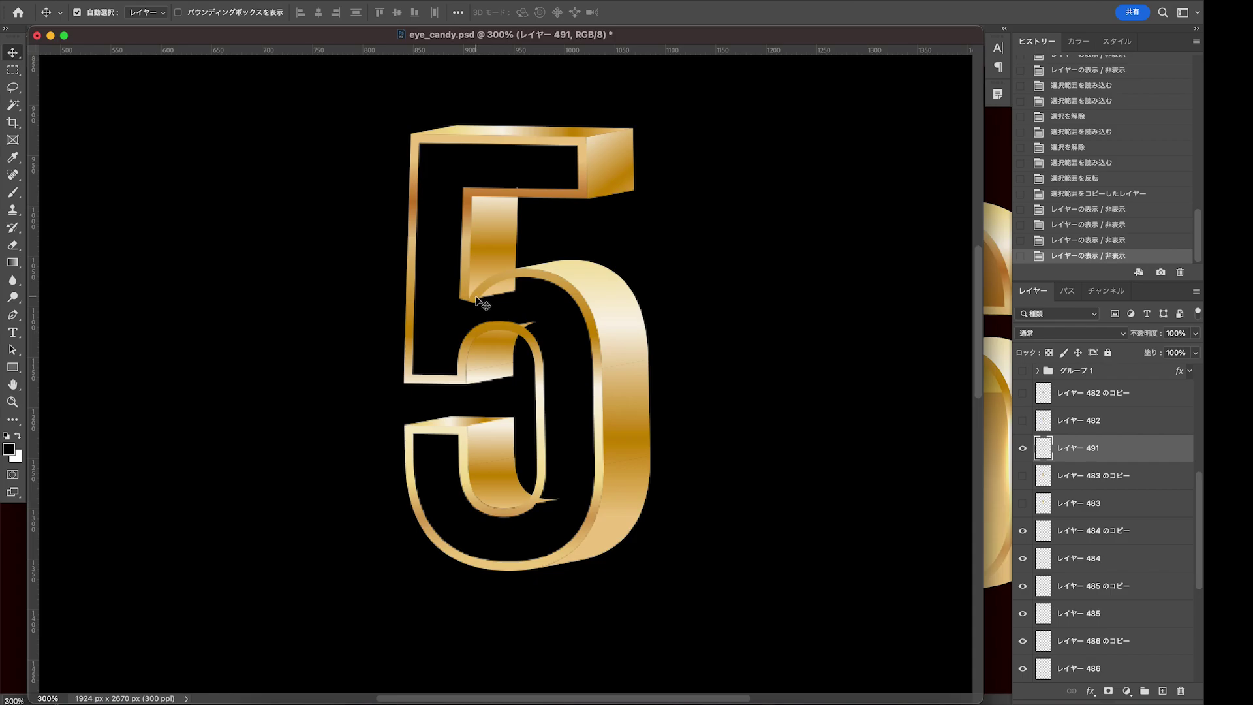
pyautogui.moveTo(482, 302); pyautogui.dragTo(721, 277)
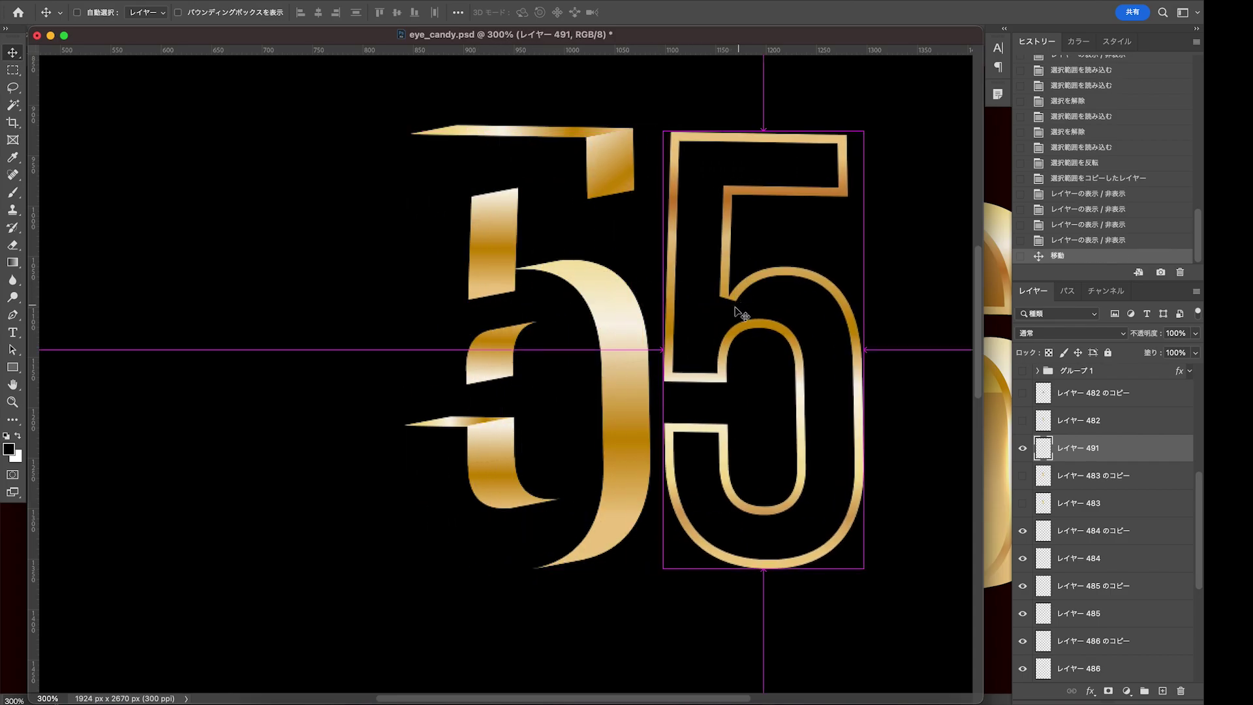
pyautogui.hotkey('ctrl', 'z')
pyautogui.moveTo(566, 294); pyautogui.dragTo(751, 297)
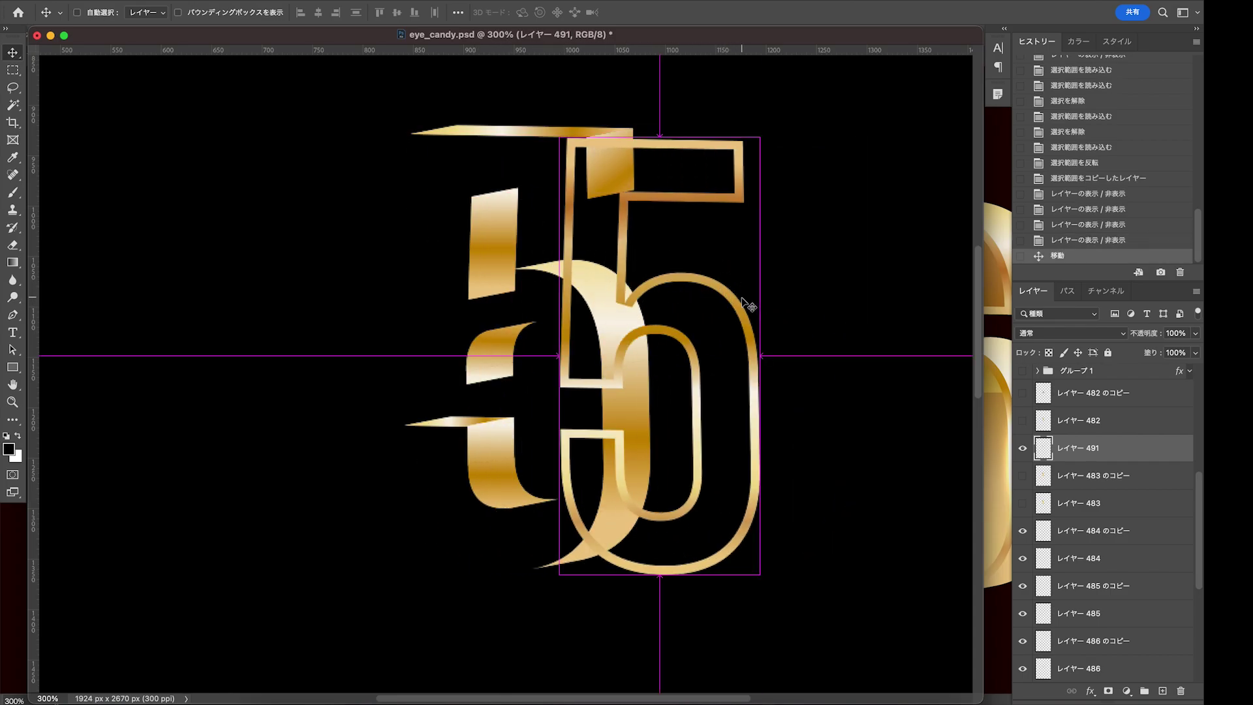
pyautogui.hotkey('ctrl', 'z')
pyautogui.moveTo(1023, 392); pyautogui.dragTo(1022, 420)
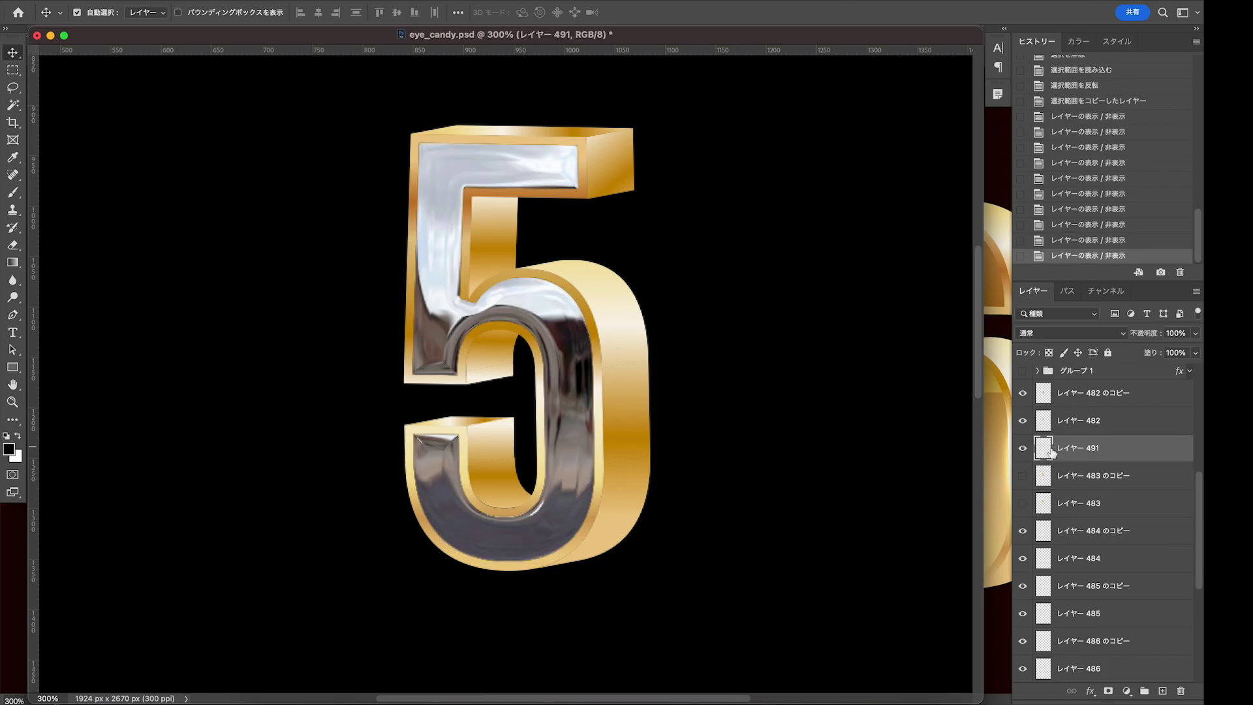
pyautogui.moveTo(1044, 452); pyautogui.dragTo(1162, 690)
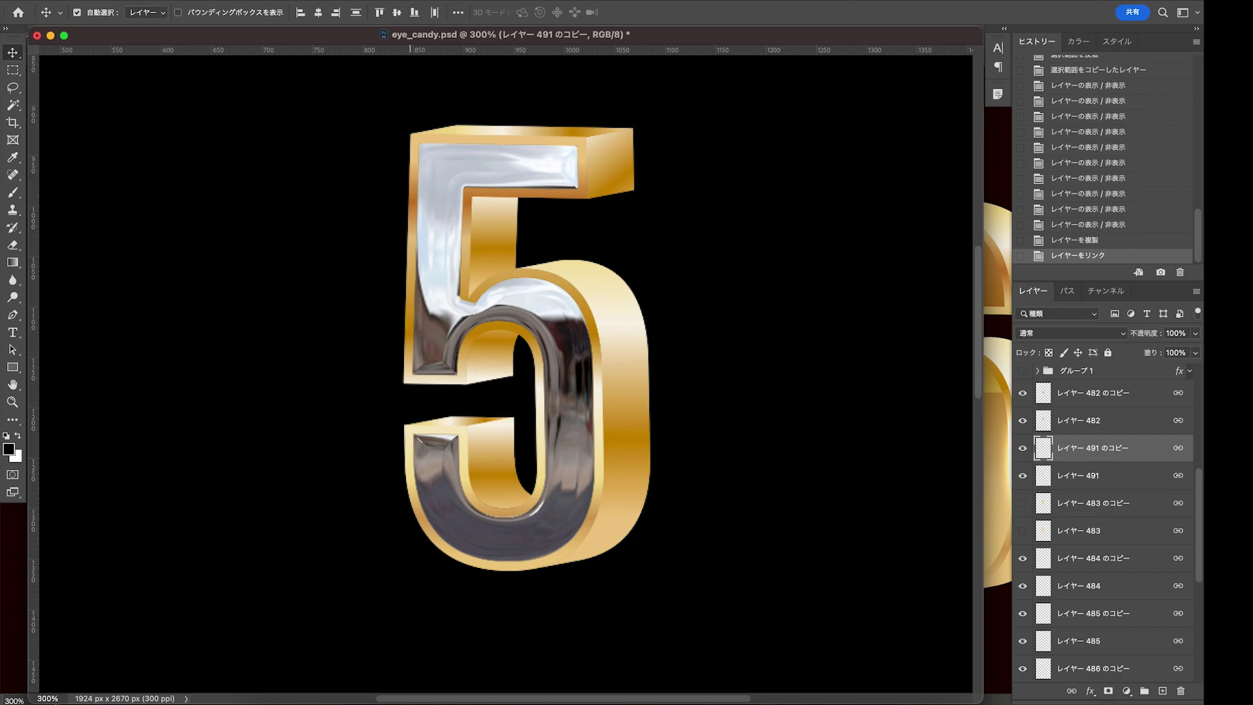
# Apply the Eye Candy 7 Chrome 弱, 屋外 preset to the レイヤー 491 rim copy
pyautogui.click(352, 0)
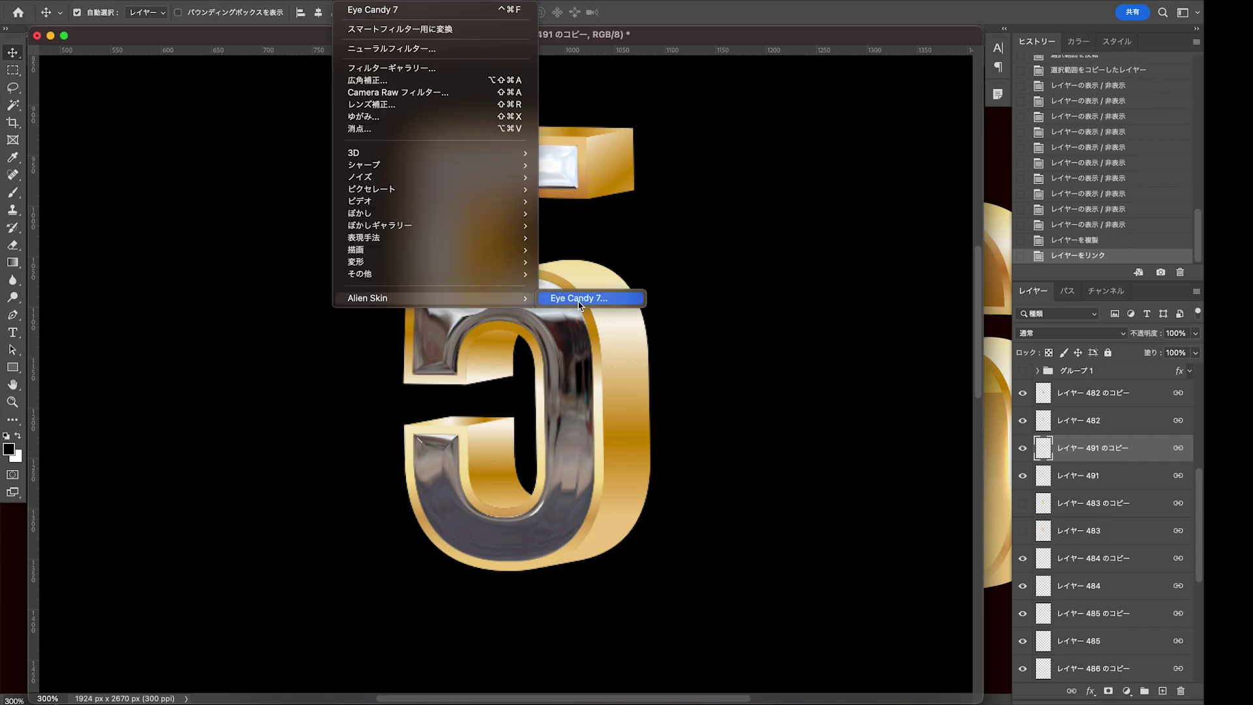
pyautogui.click(574, 298)
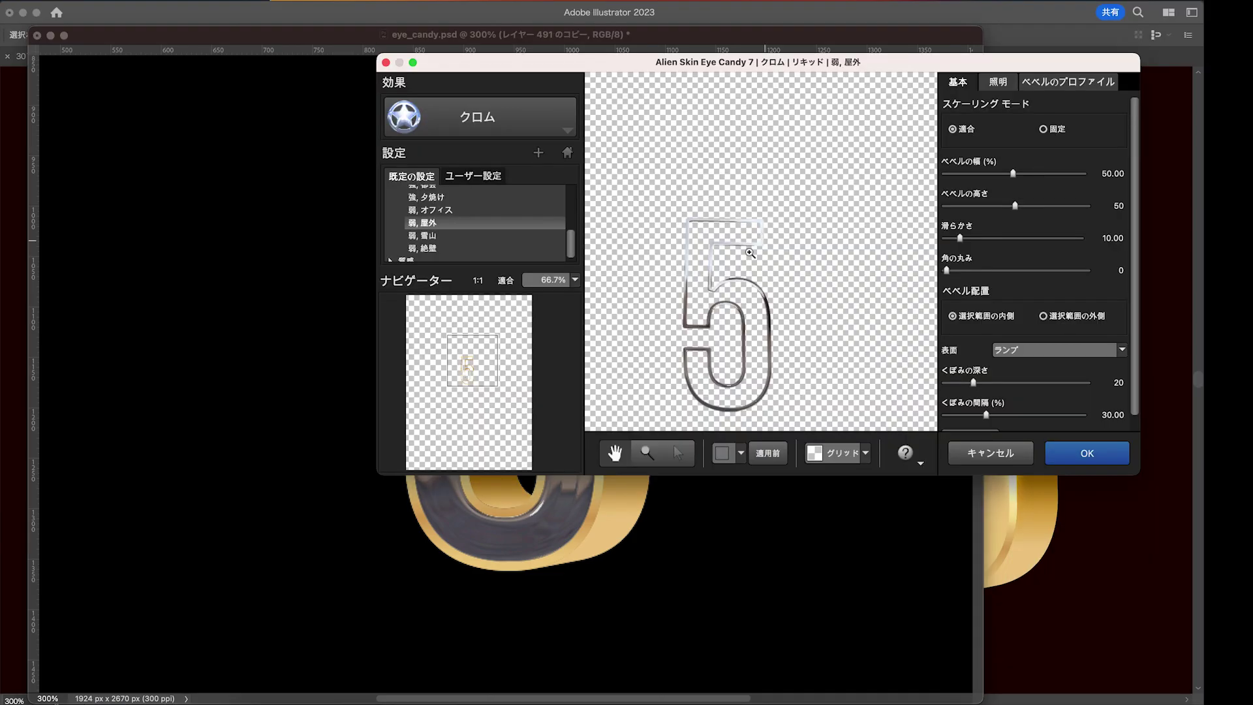
pyautogui.click(728, 285)
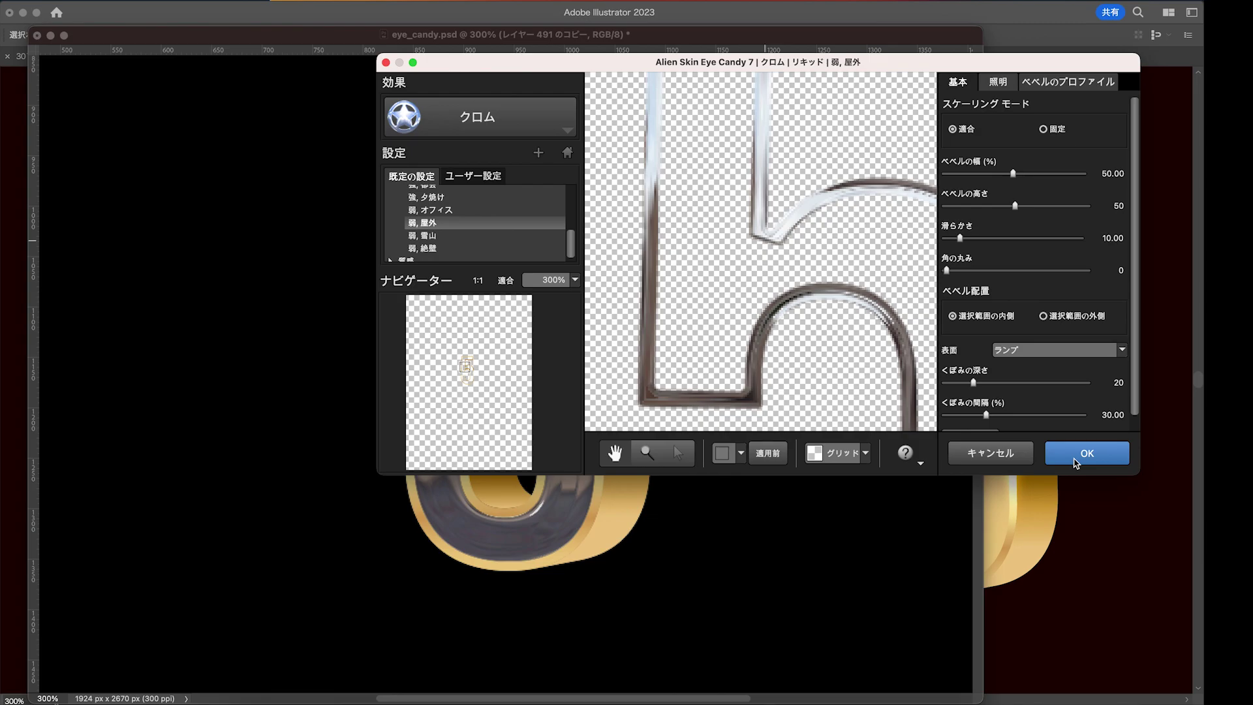
pyautogui.click(1070, 459)
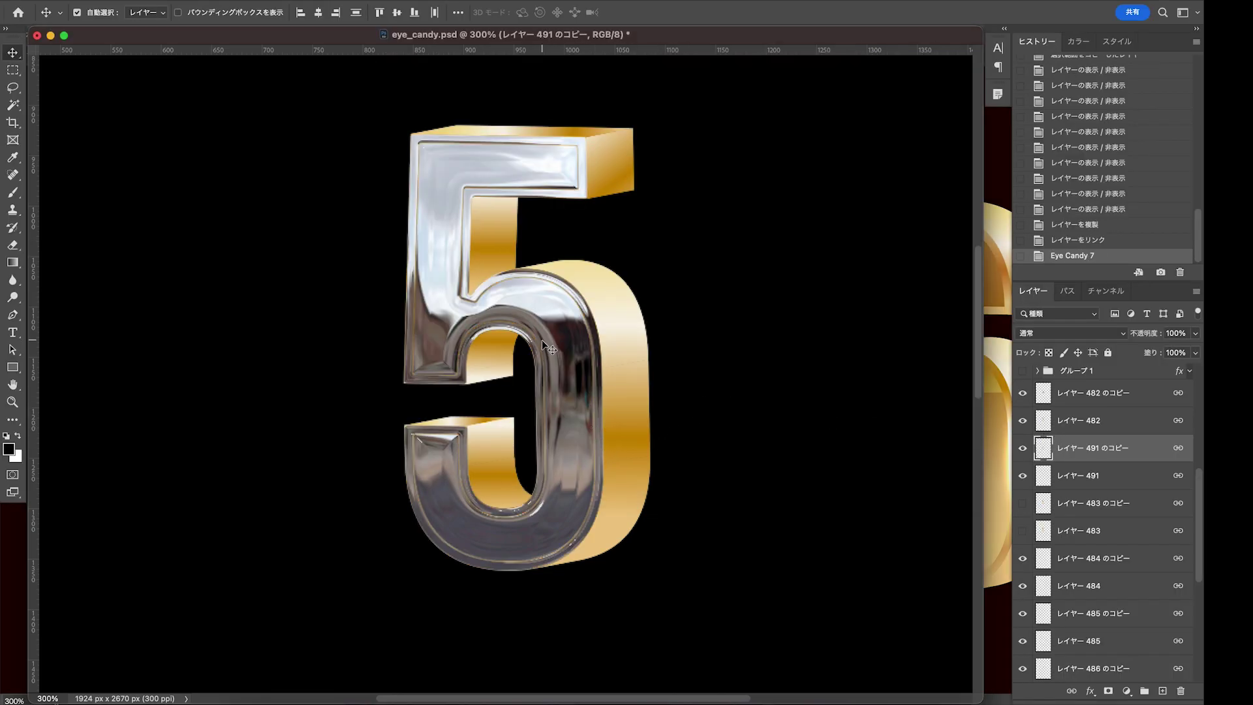
pyautogui.scroll(-1, 1080, 529)
pyautogui.click(1080, 525)
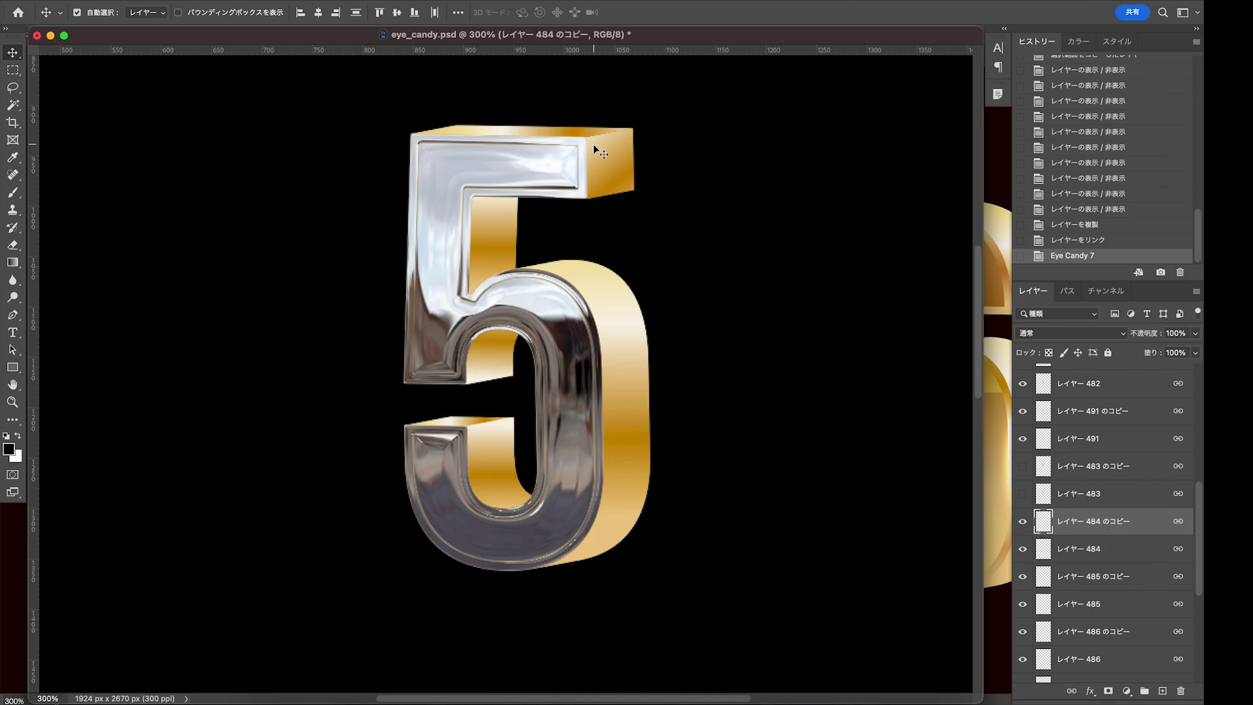
# Reapply the Eye Candy 7 chrome filter to the 484 through 486 copy layers
pyautogui.click(356, 0)
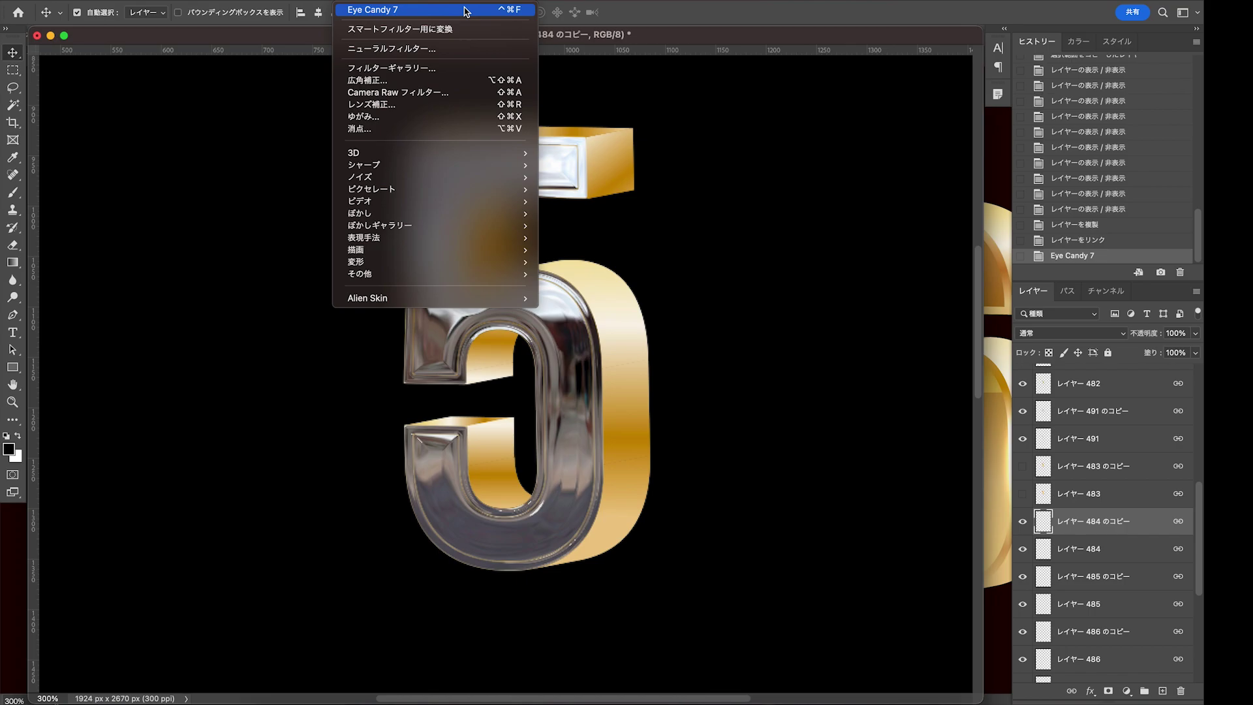
pyautogui.click(465, 11)
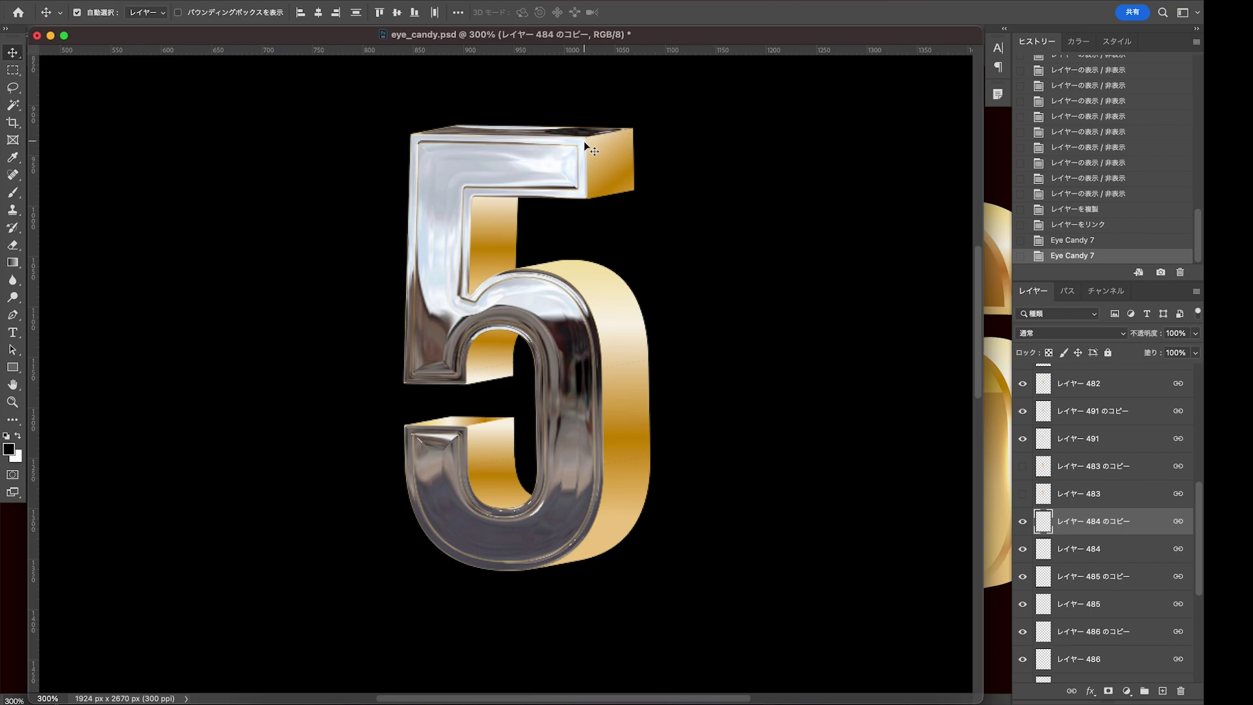
pyautogui.click(1078, 580)
pyautogui.press('ctrl')
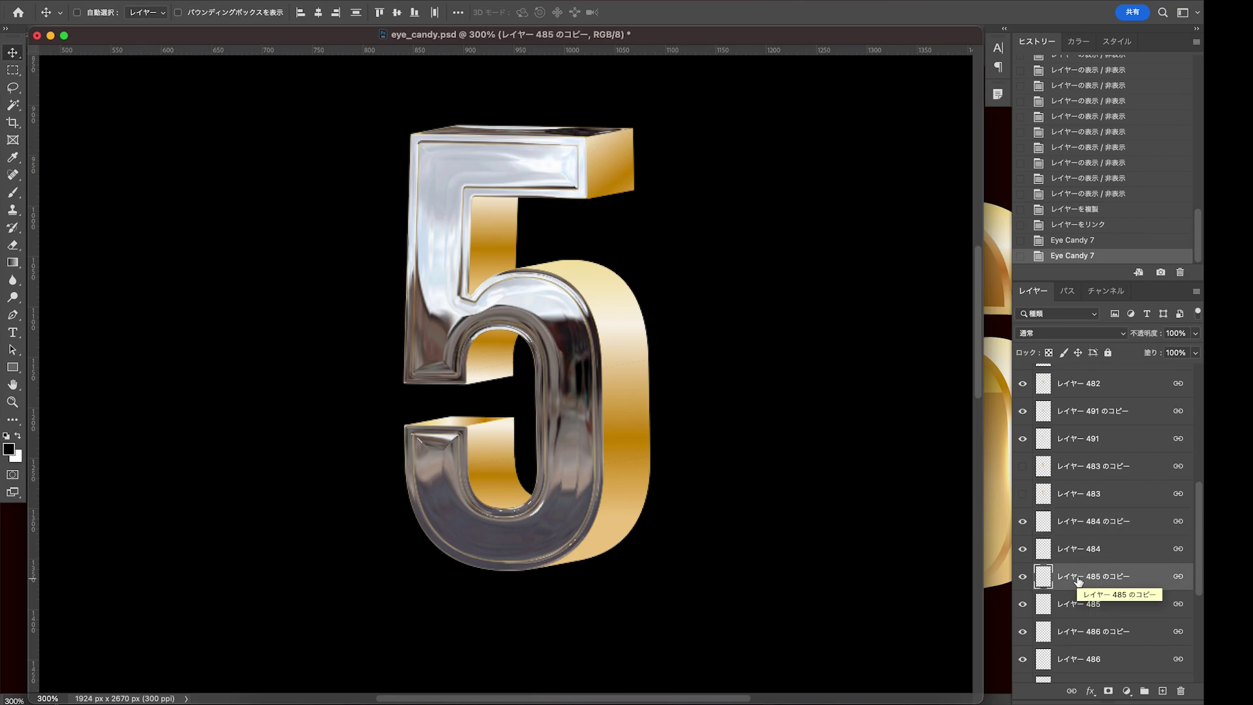
pyautogui.press('super+Tab')
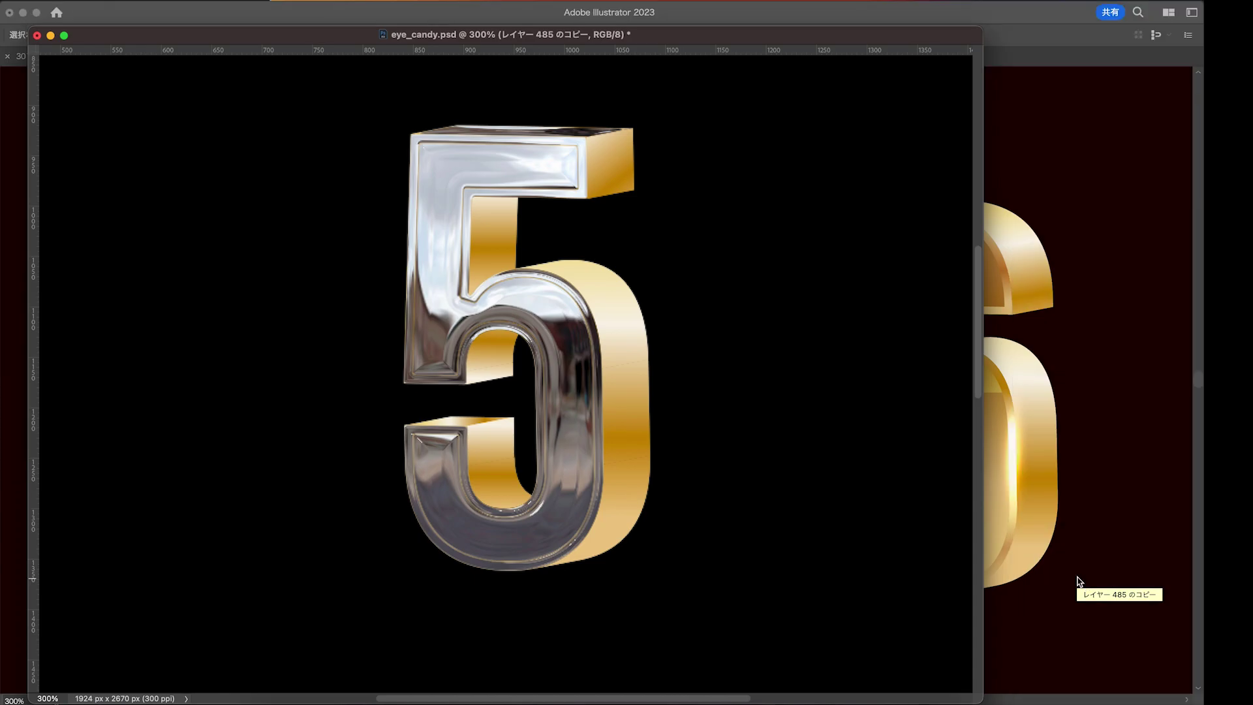
pyautogui.press('super+Tab')
pyautogui.click(1091, 577)
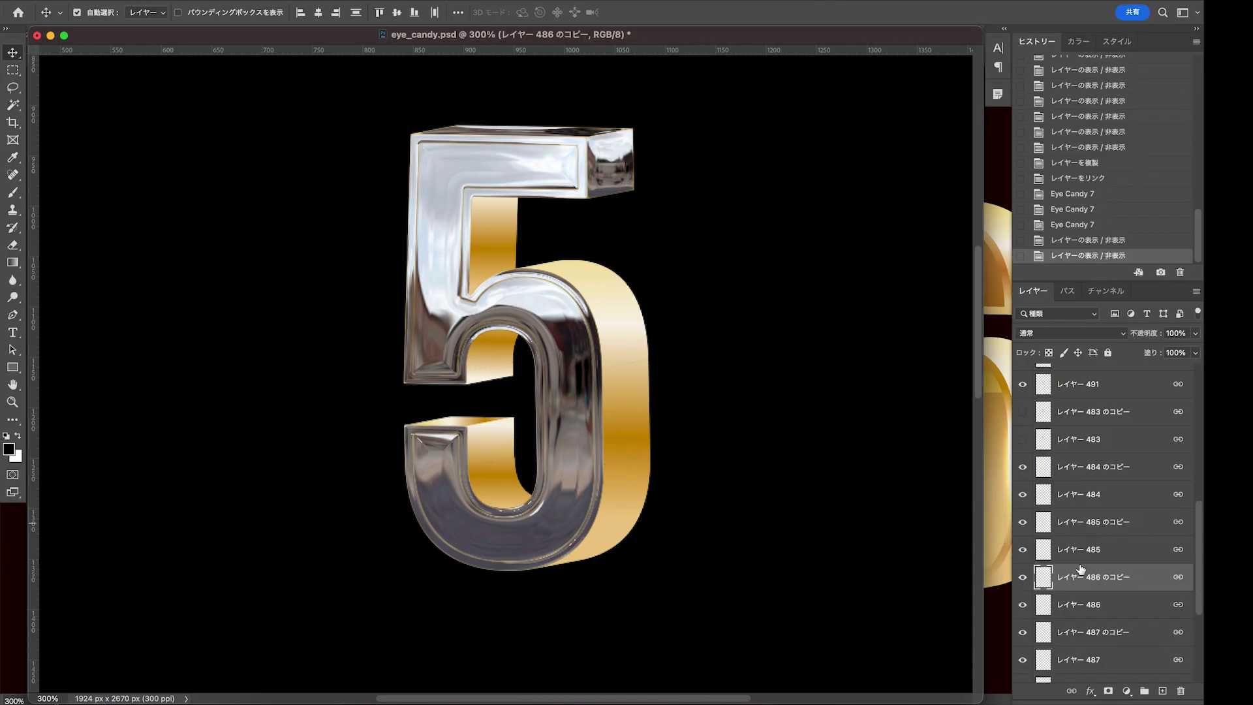
pyautogui.hotkey('ctrl', 'f')
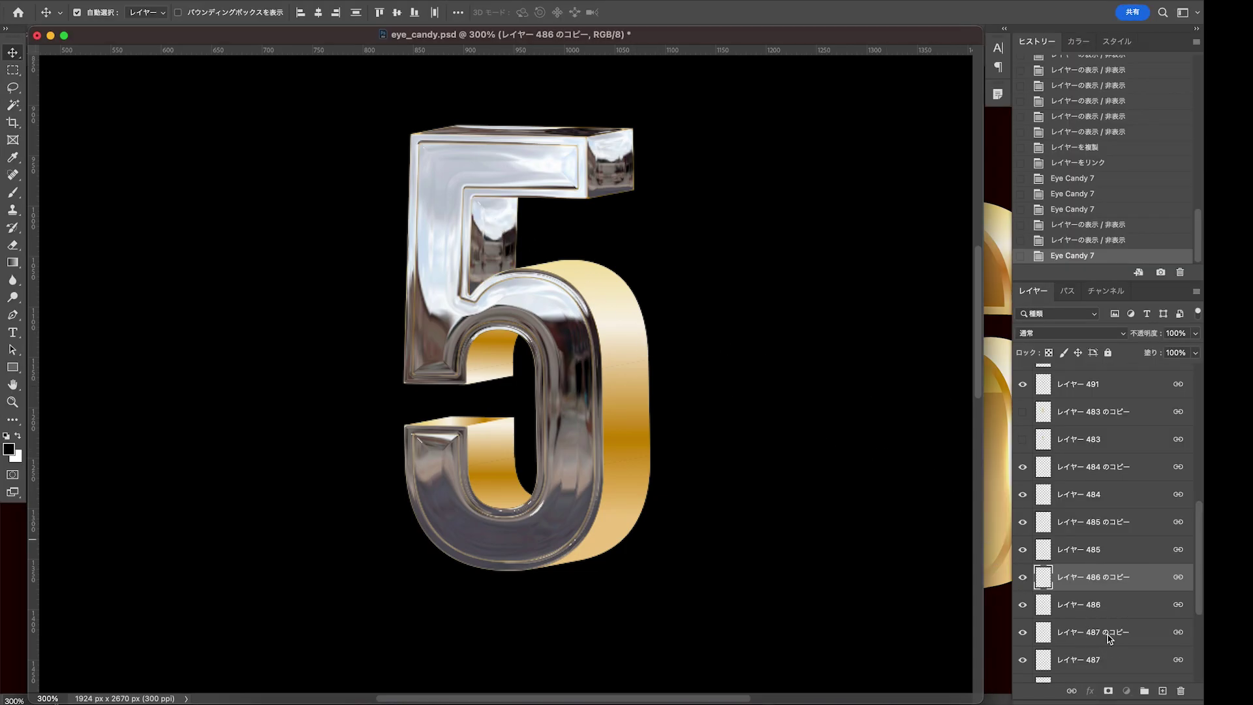
# Reapply the chrome filter to the 487, 488, 489 and 490 copy layers
pyautogui.click(1107, 634)
pyautogui.press('super+Tab')
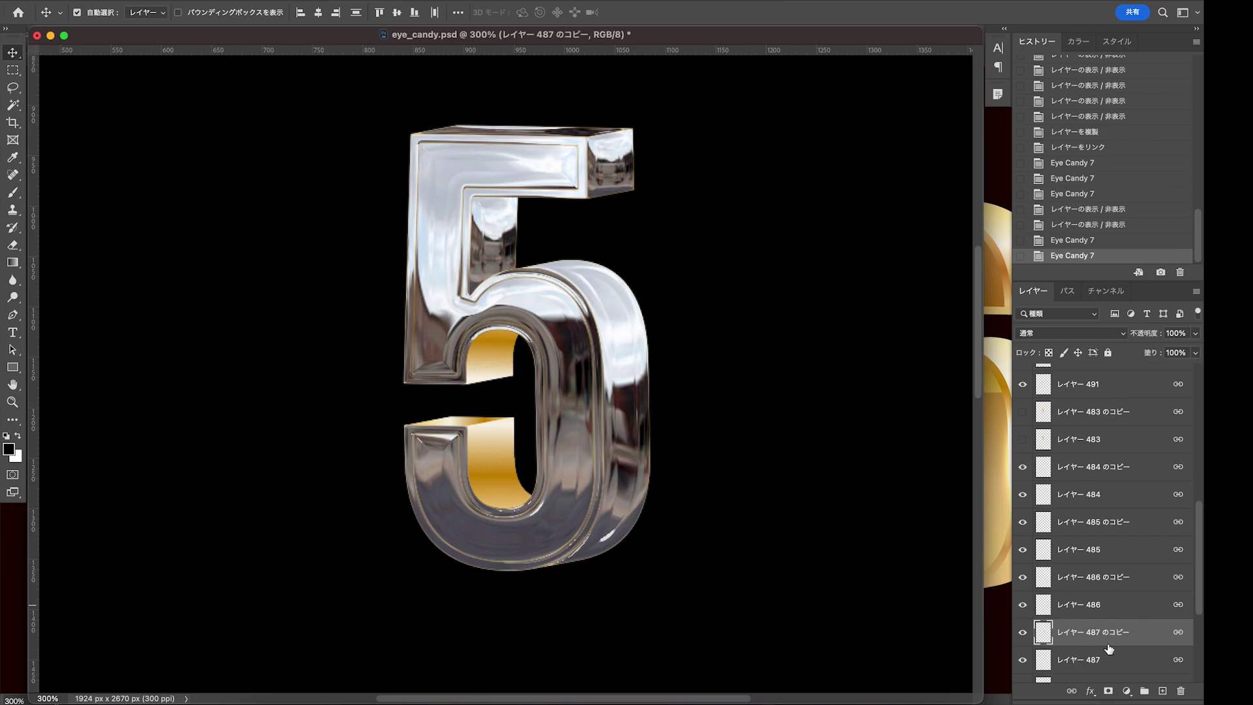
pyautogui.scroll(-3, 1107, 646)
pyautogui.click(1096, 610)
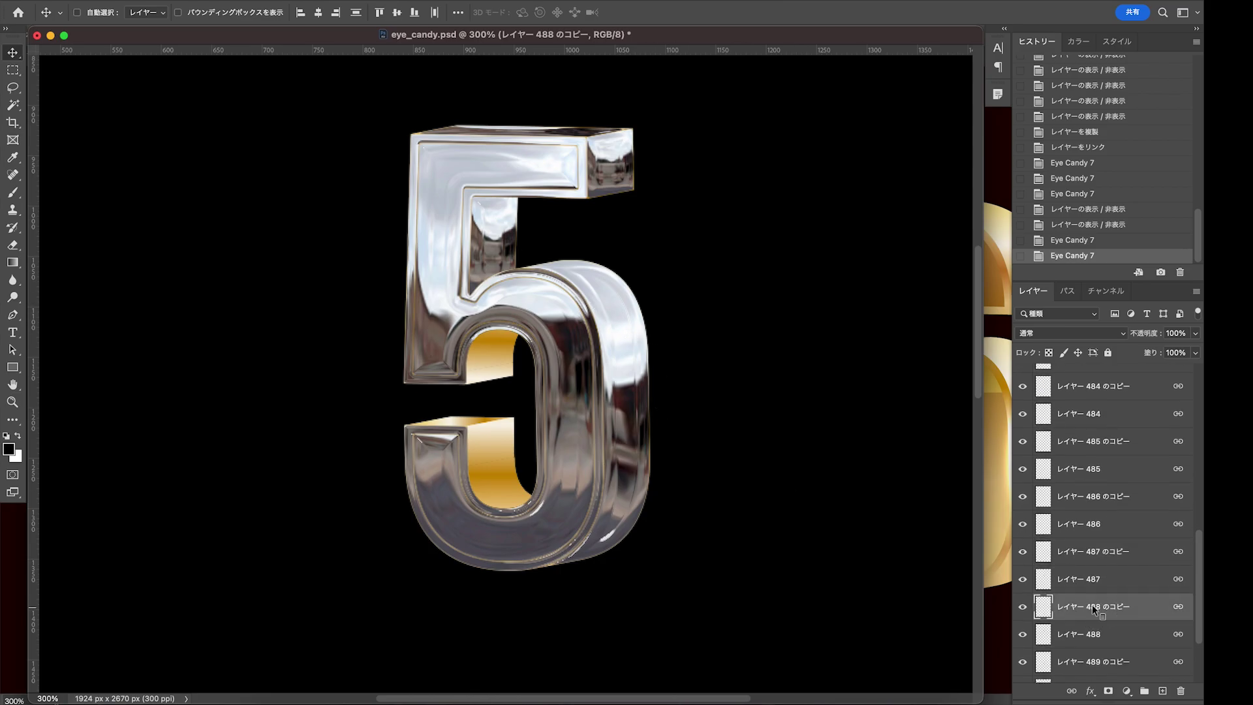
pyautogui.press('super+f')
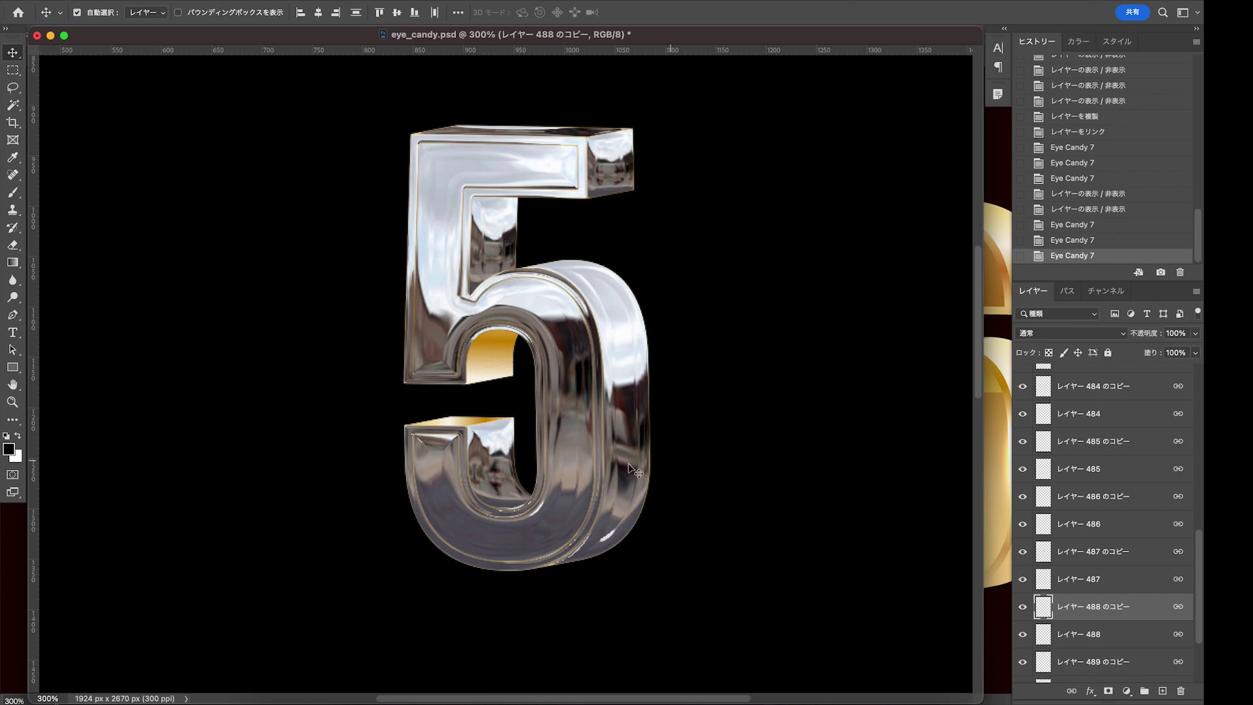
pyautogui.scroll(-3, 1139, 620)
pyautogui.click(1085, 599)
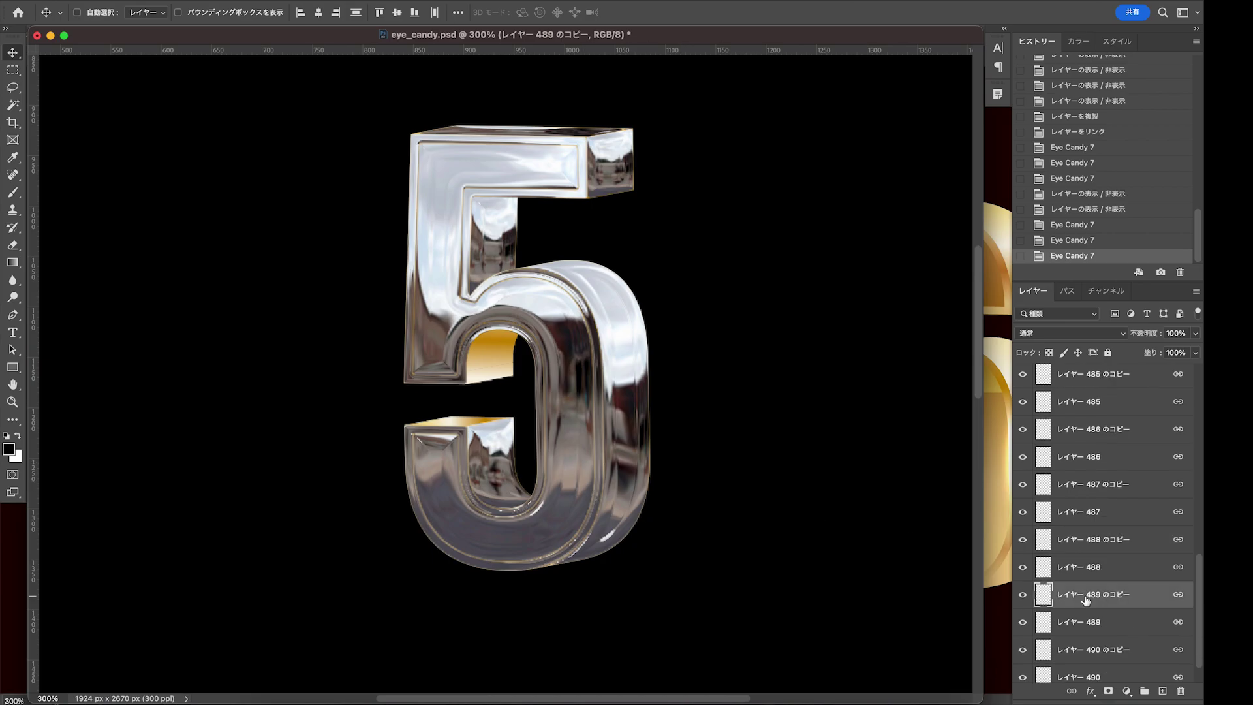
pyautogui.press('super+f')
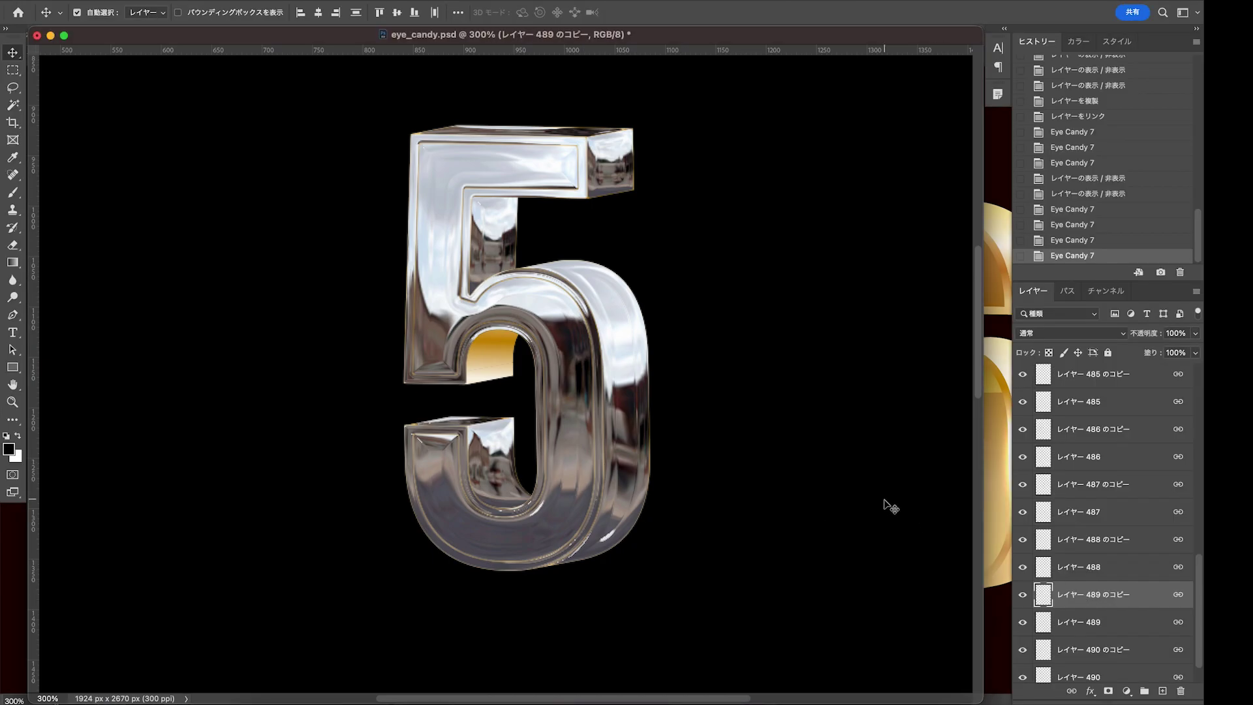
pyautogui.click(1109, 649)
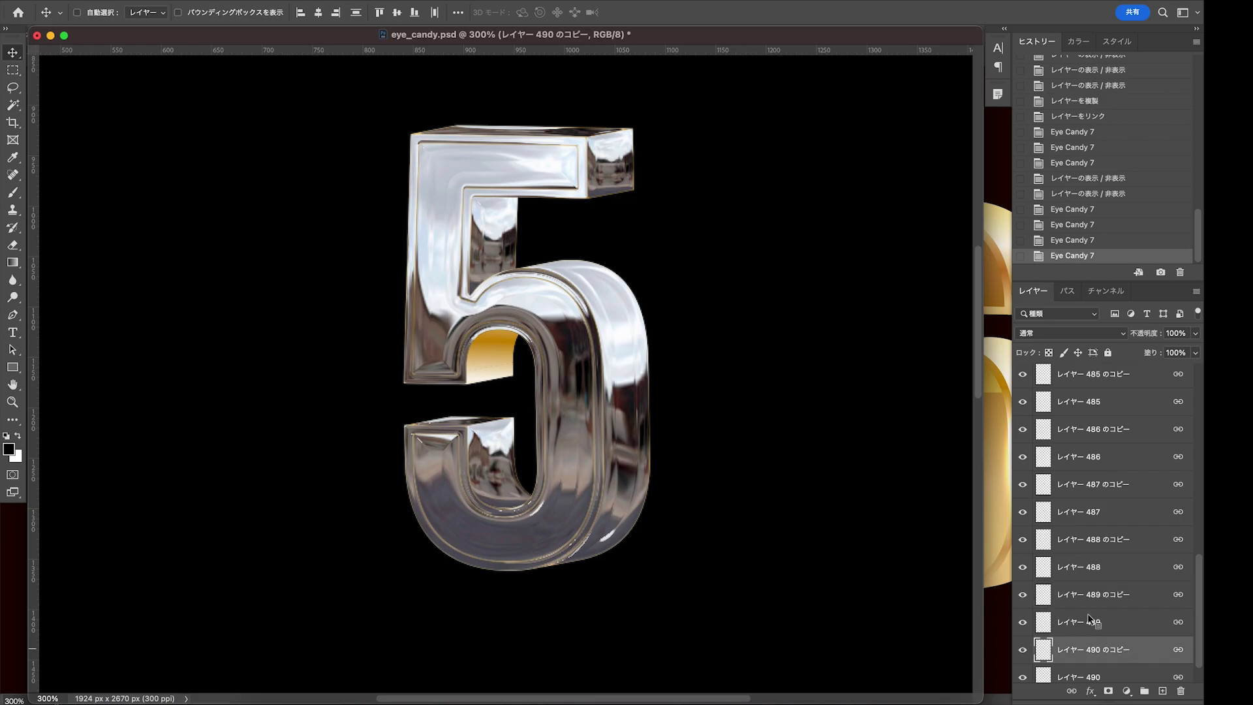
pyautogui.click(665, 420)
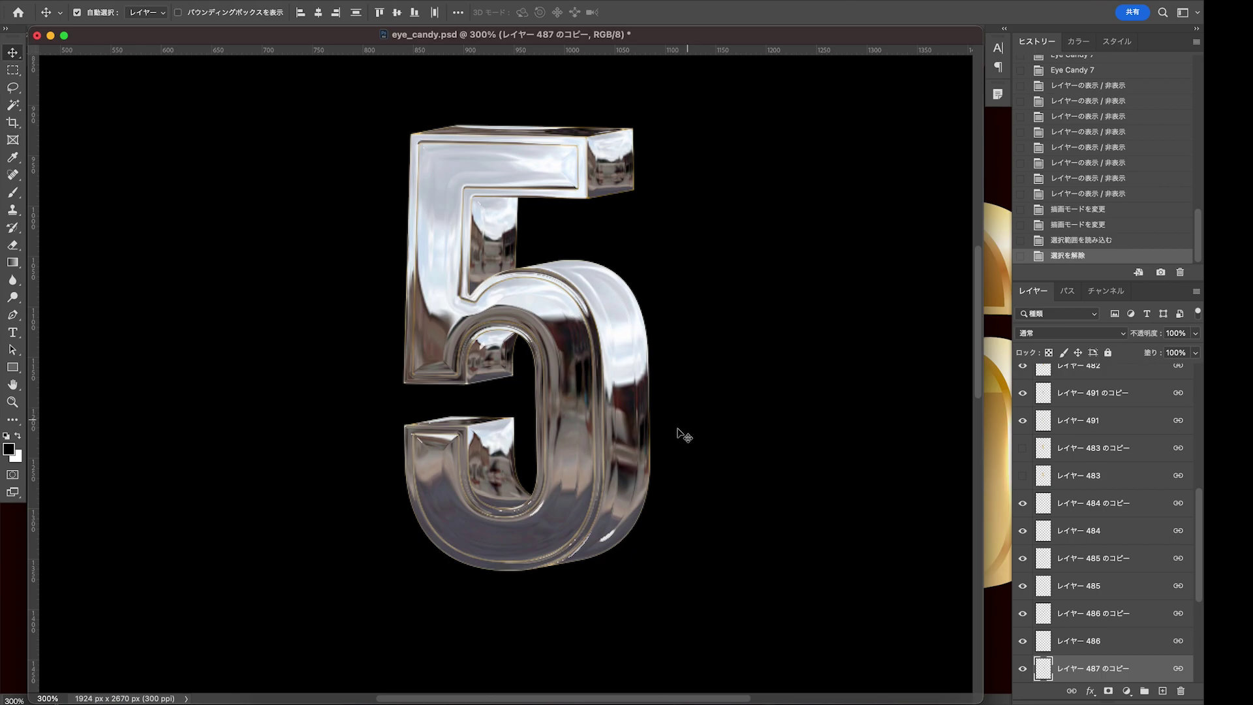
# Change the blend mode of the 487 copy and set the 486 copy to Linear Light
pyautogui.click(756, 414)
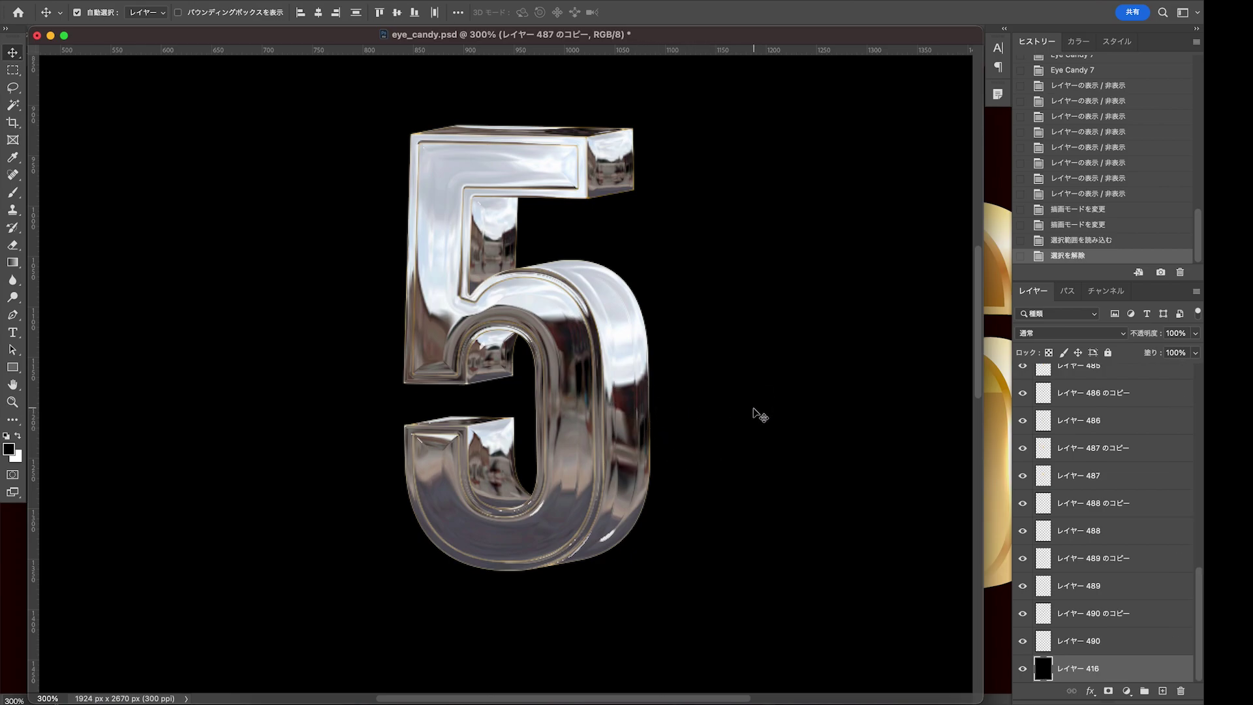
pyautogui.click(637, 402)
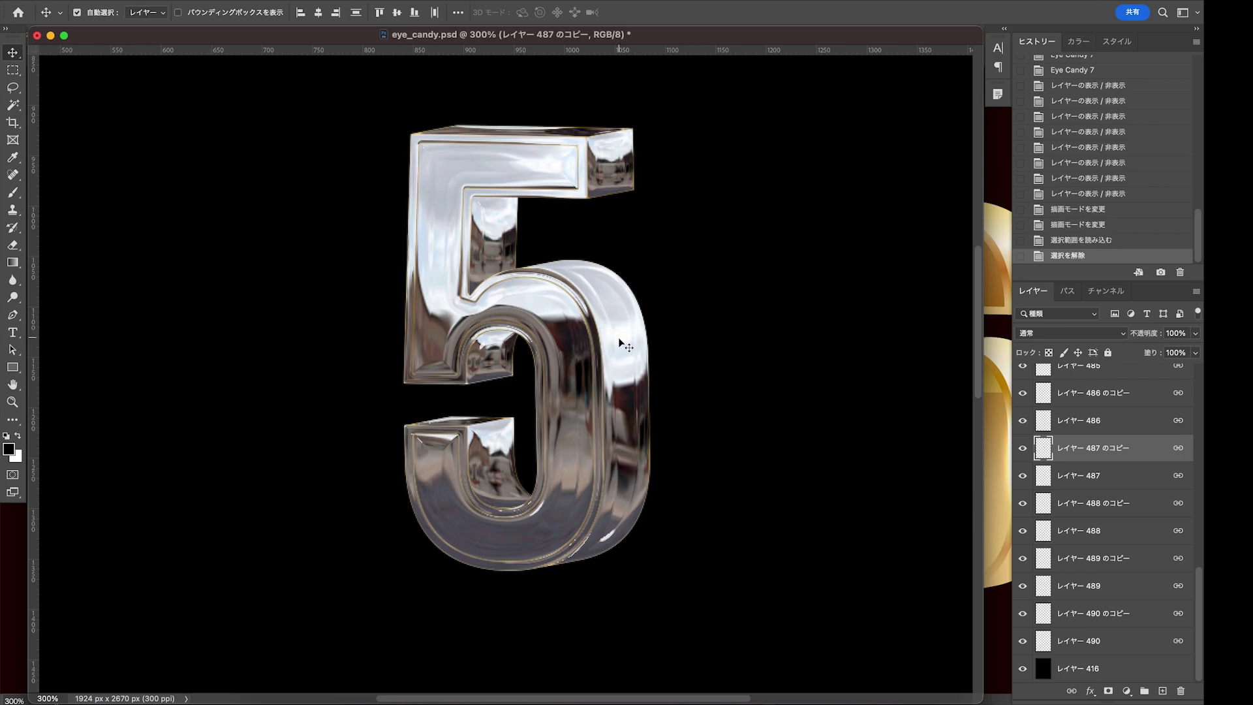
pyautogui.click(1061, 335)
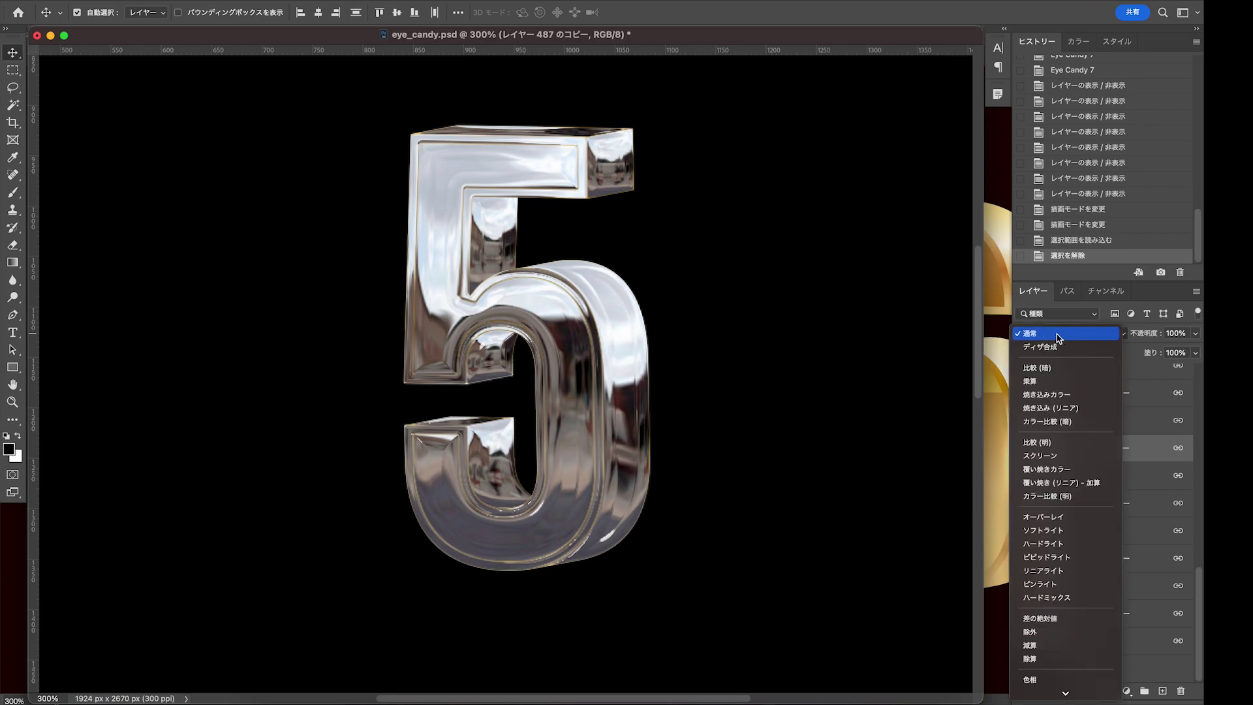
pyautogui.click(1059, 336)
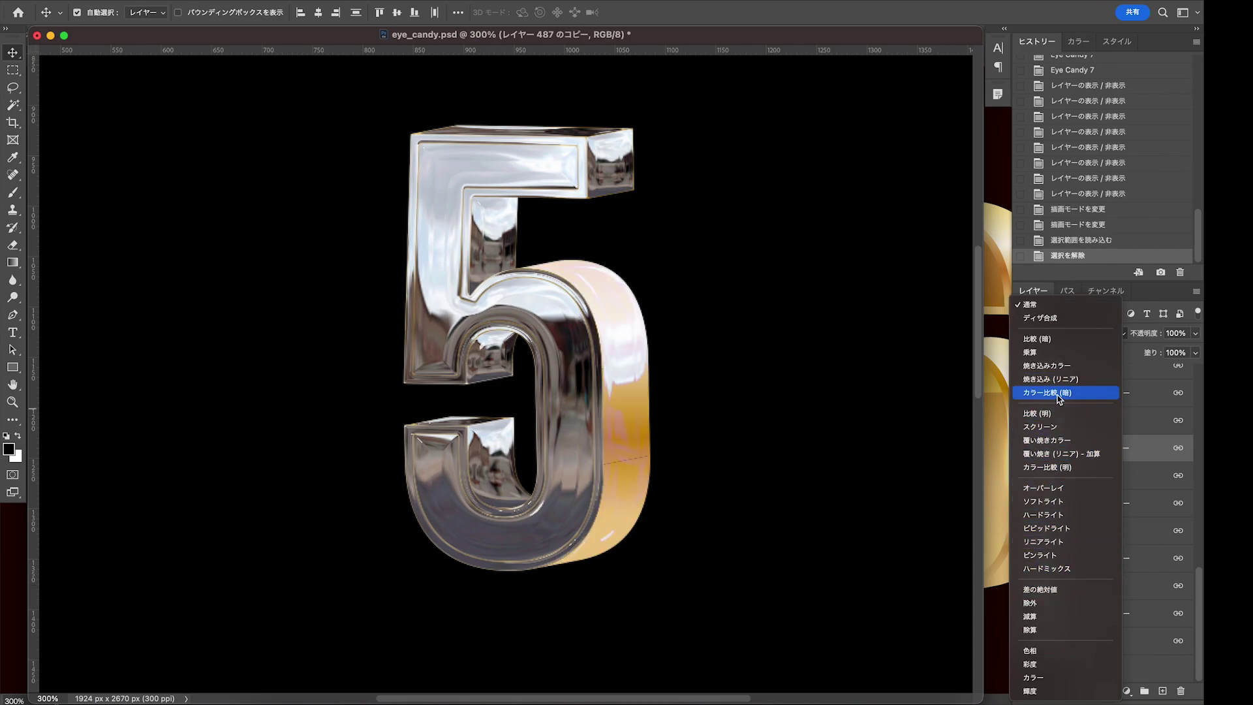
pyautogui.click(1079, 501)
pyautogui.click(1046, 333)
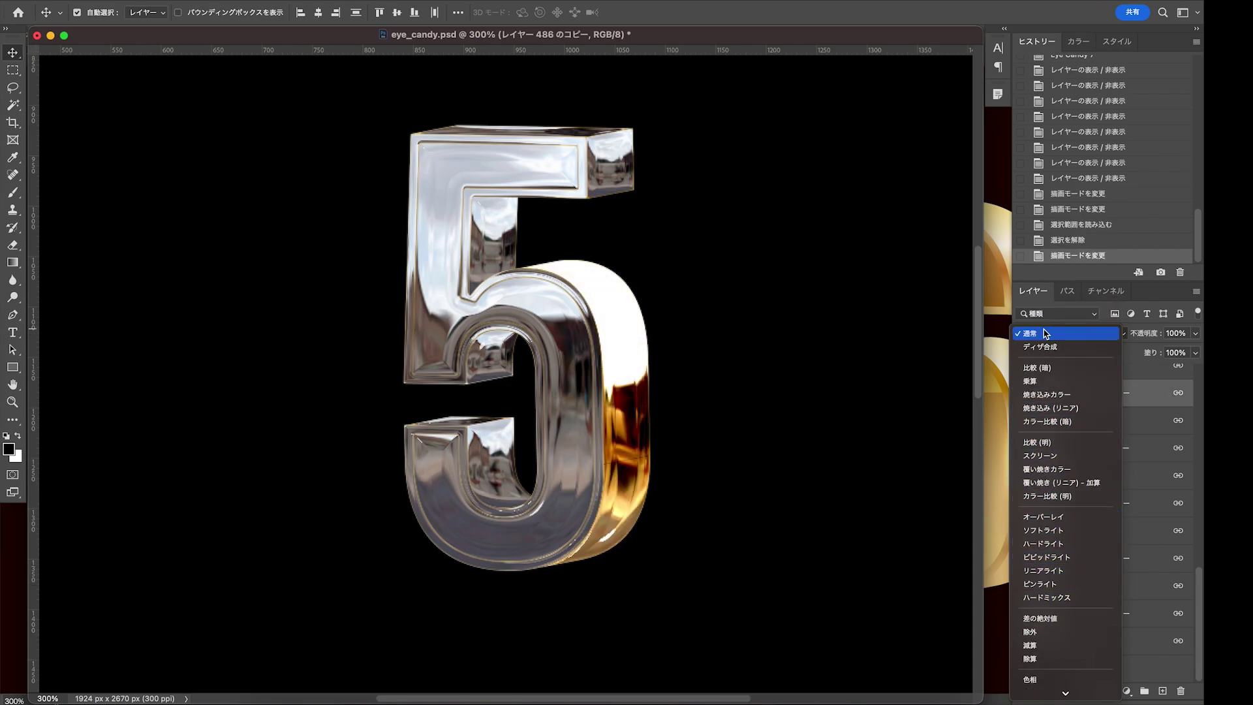
pyautogui.click(1053, 572)
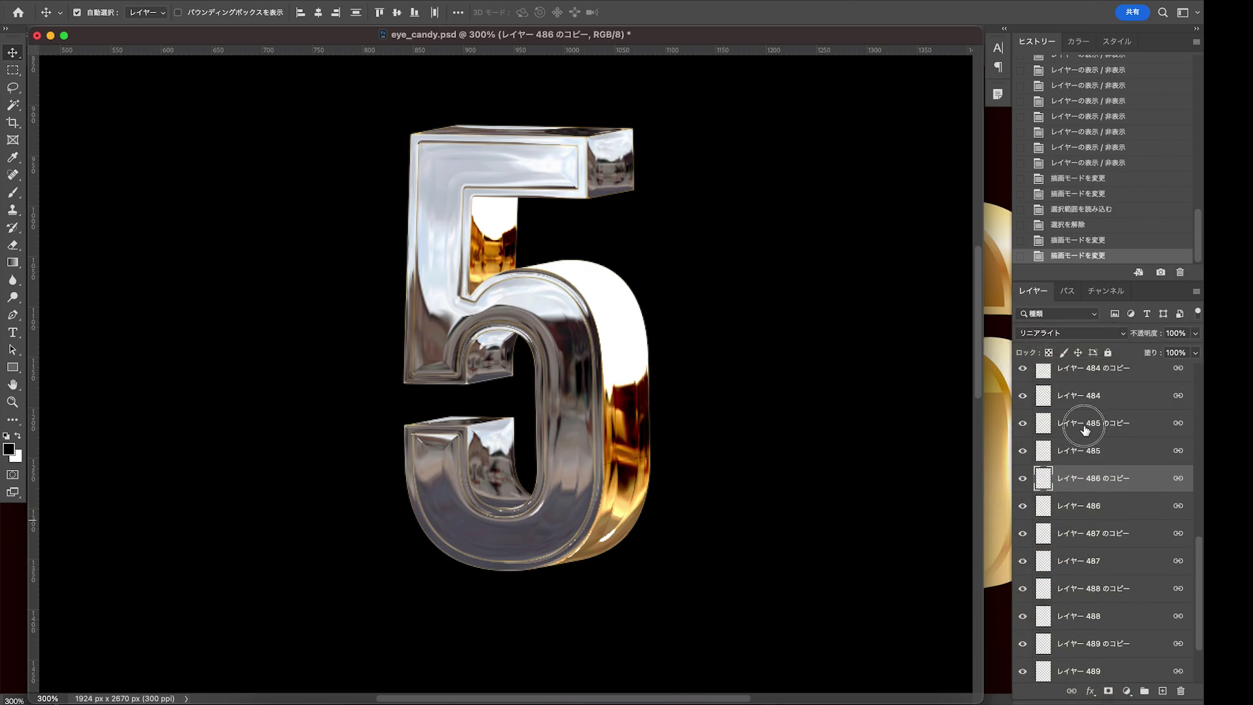
# Set the 485 and 484 copy layers to Linear Light blending
pyautogui.click(1084, 423)
pyautogui.click(1055, 334)
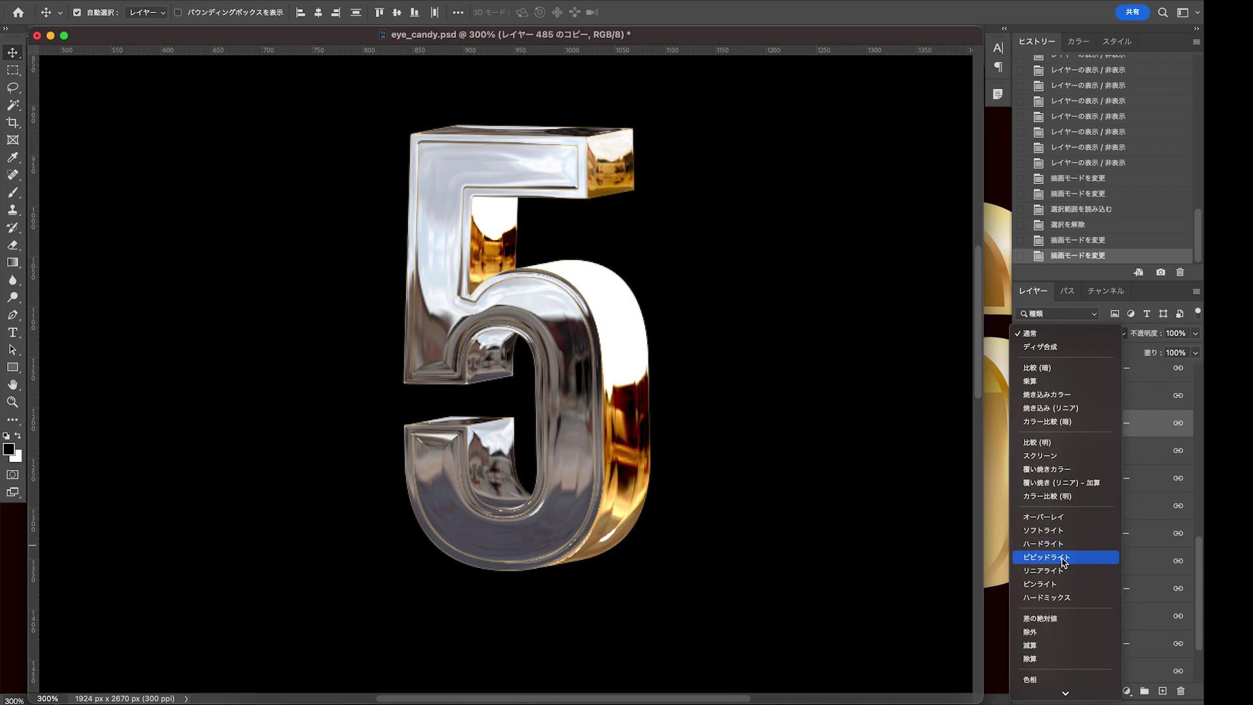
pyautogui.click(1061, 570)
pyautogui.scroll(3, 1081, 443)
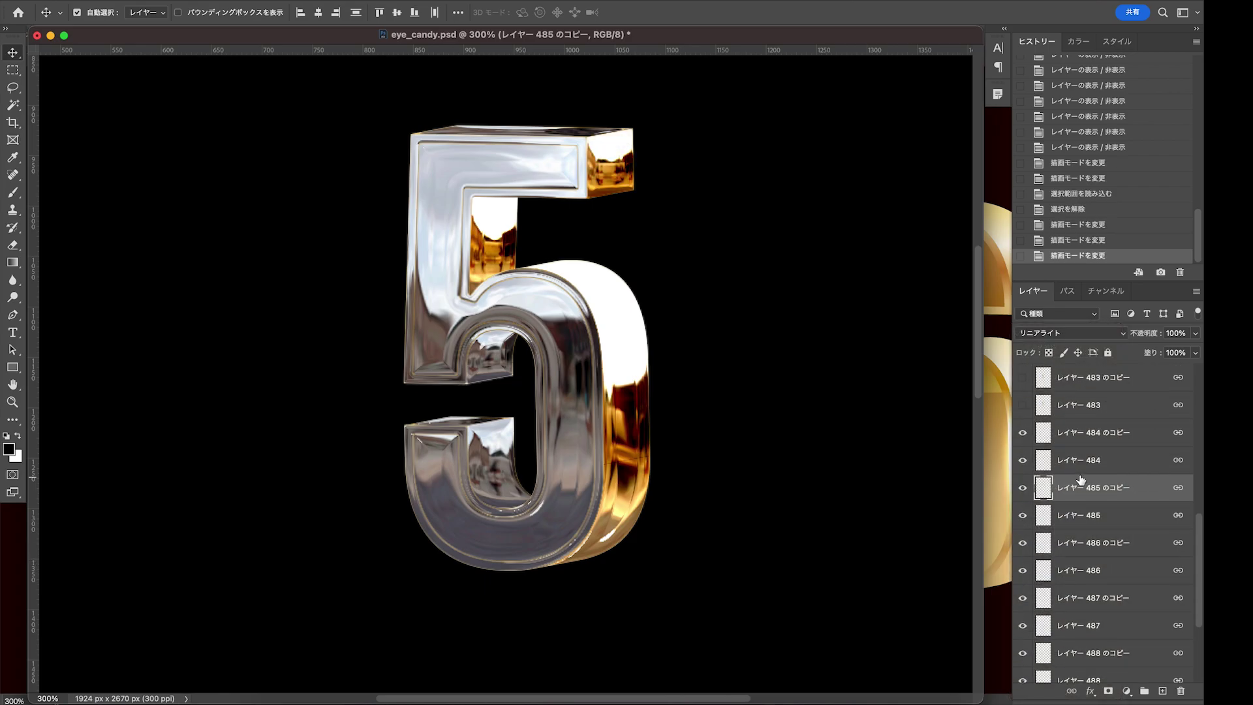
pyautogui.click(1081, 438)
pyautogui.click(1060, 334)
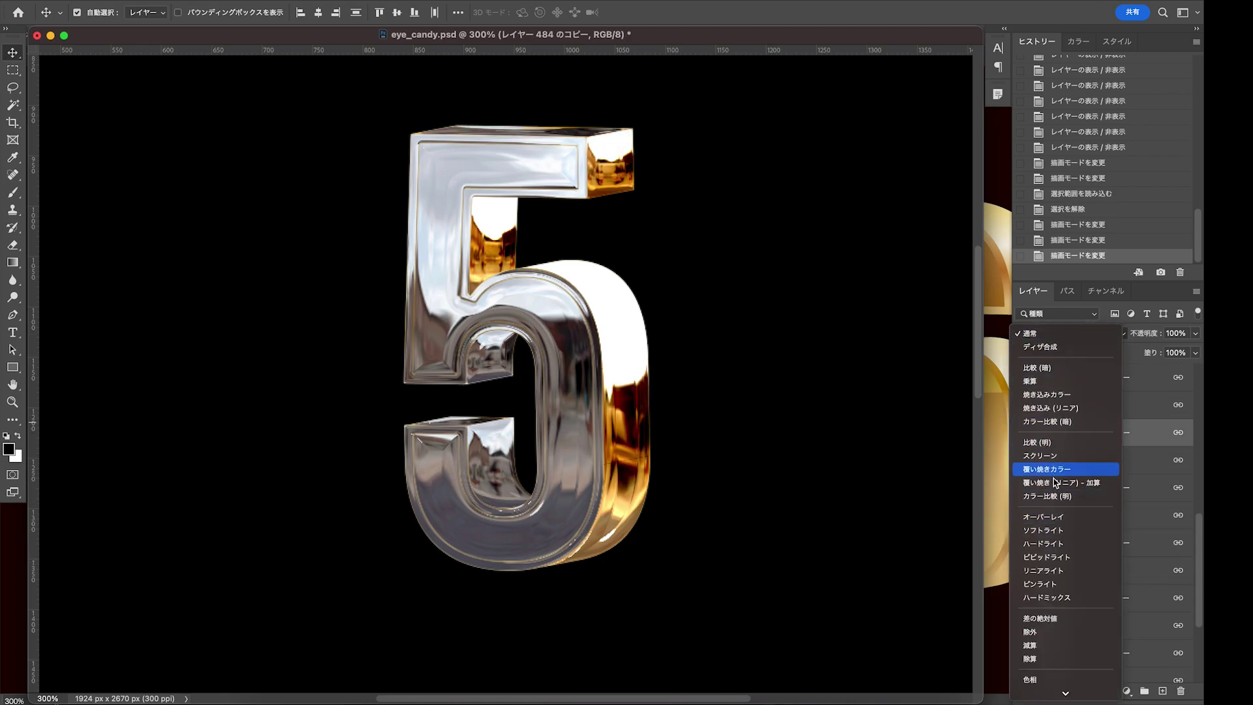
pyautogui.click(1061, 570)
# Try Hard Light on the 491 copy layer, then settle on Linear Light
pyautogui.scroll(1, 1078, 456)
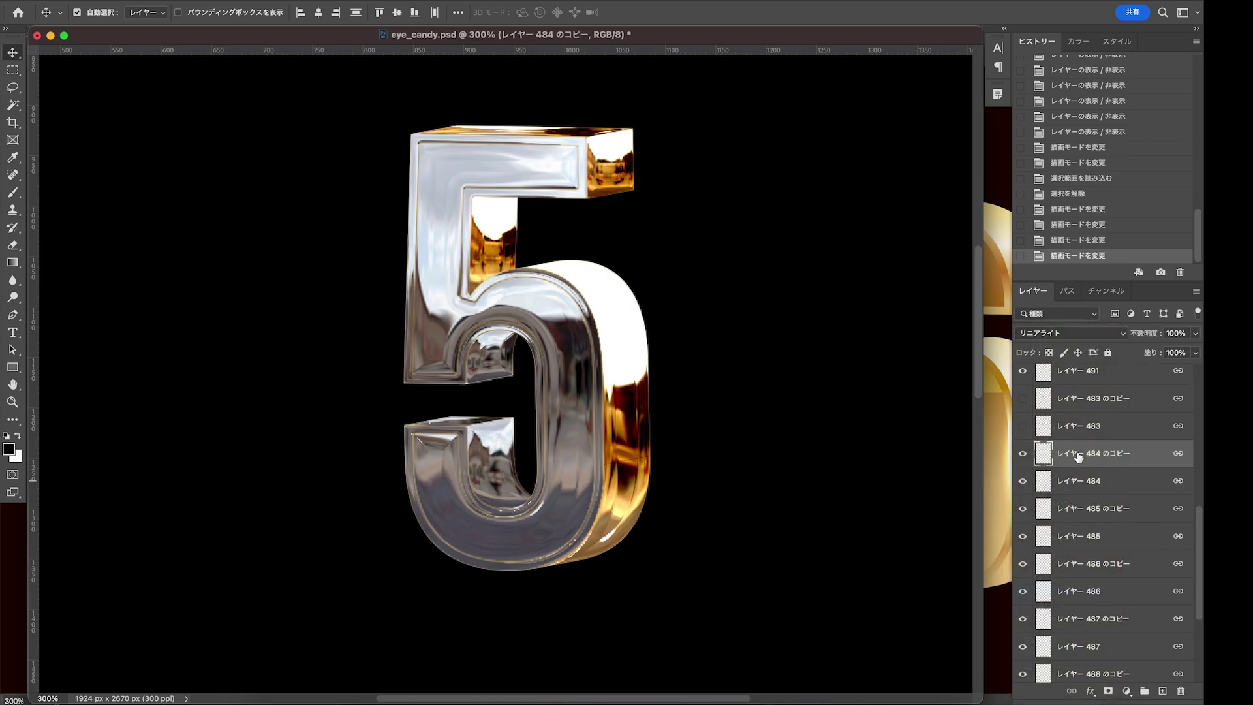
pyautogui.scroll(2, 1078, 457)
pyautogui.click(1085, 409)
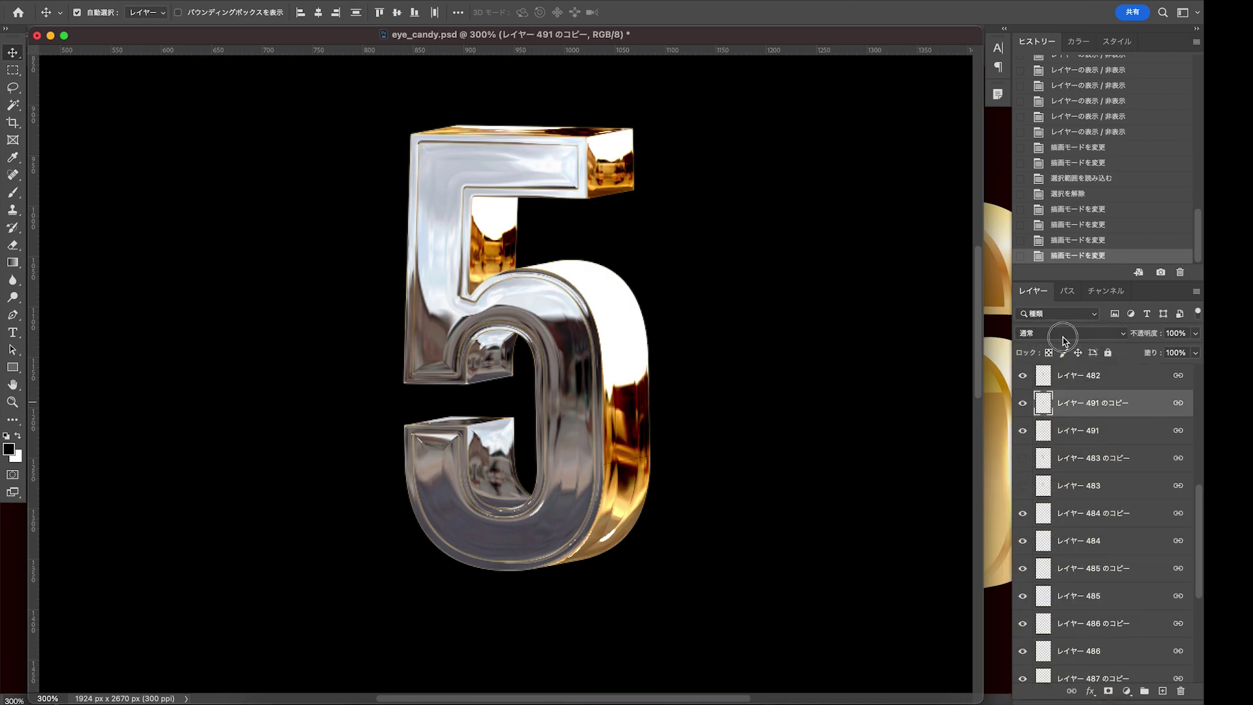
pyautogui.click(1070, 334)
pyautogui.click(1059, 544)
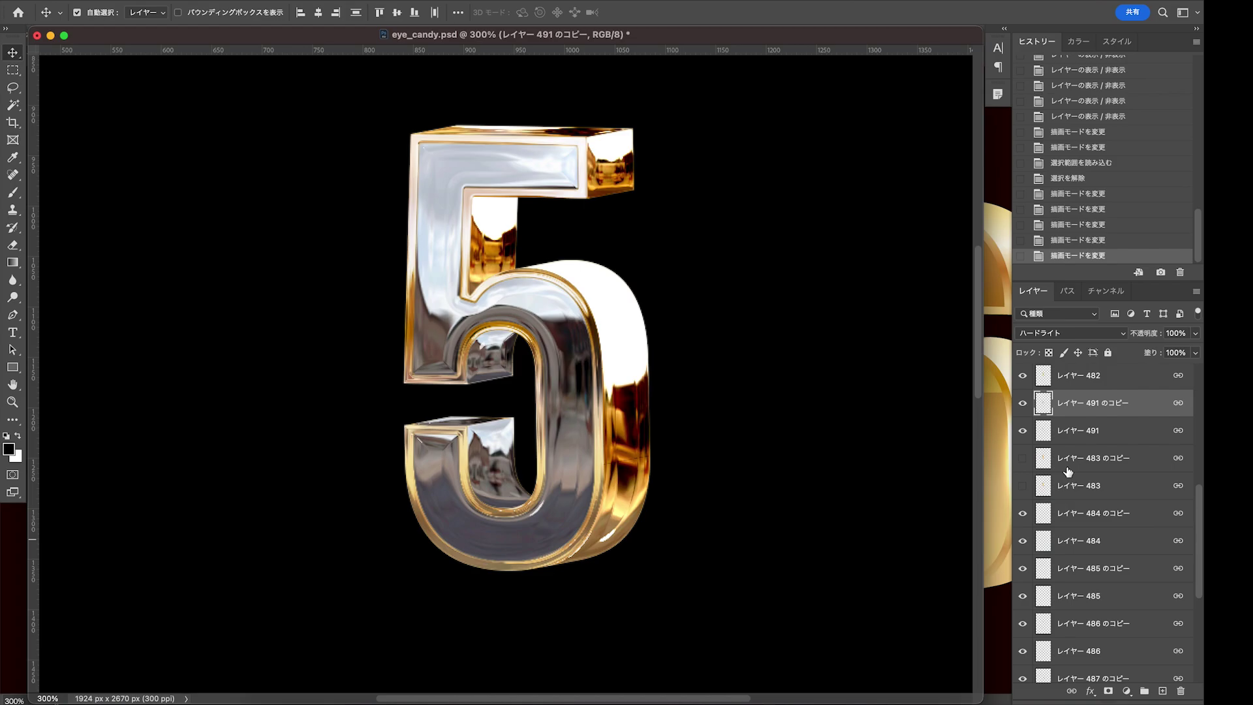
pyautogui.click(1056, 334)
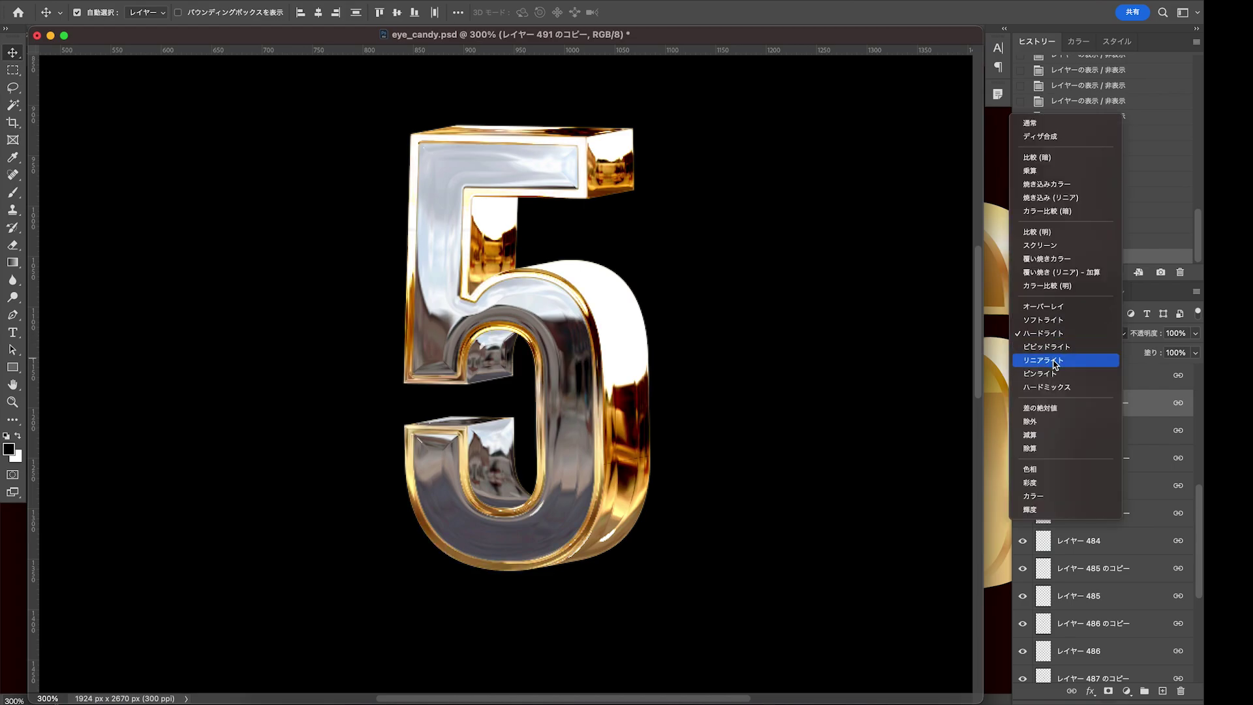
pyautogui.click(1063, 361)
# Set the blend mode of レイヤー 488 のコピー
pyautogui.scroll(3, 1096, 465)
pyautogui.scroll(1, 1096, 465)
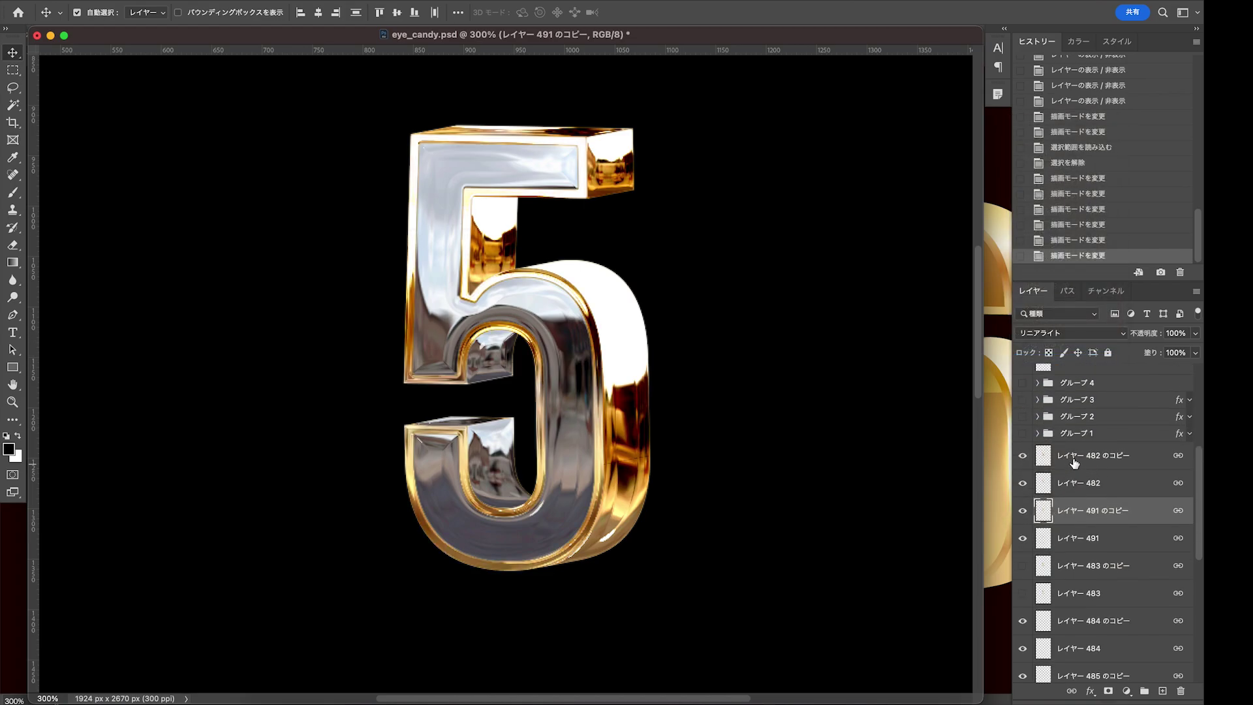
pyautogui.scroll(-6, 1075, 464)
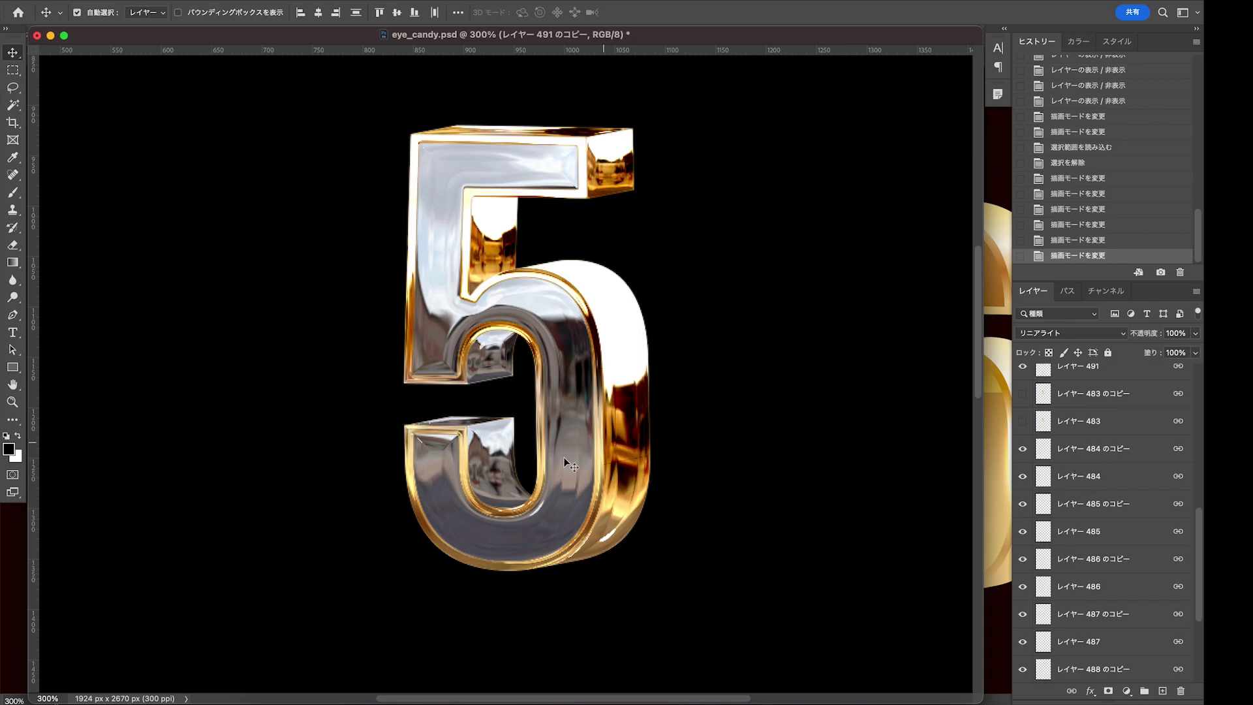
pyautogui.click(1083, 669)
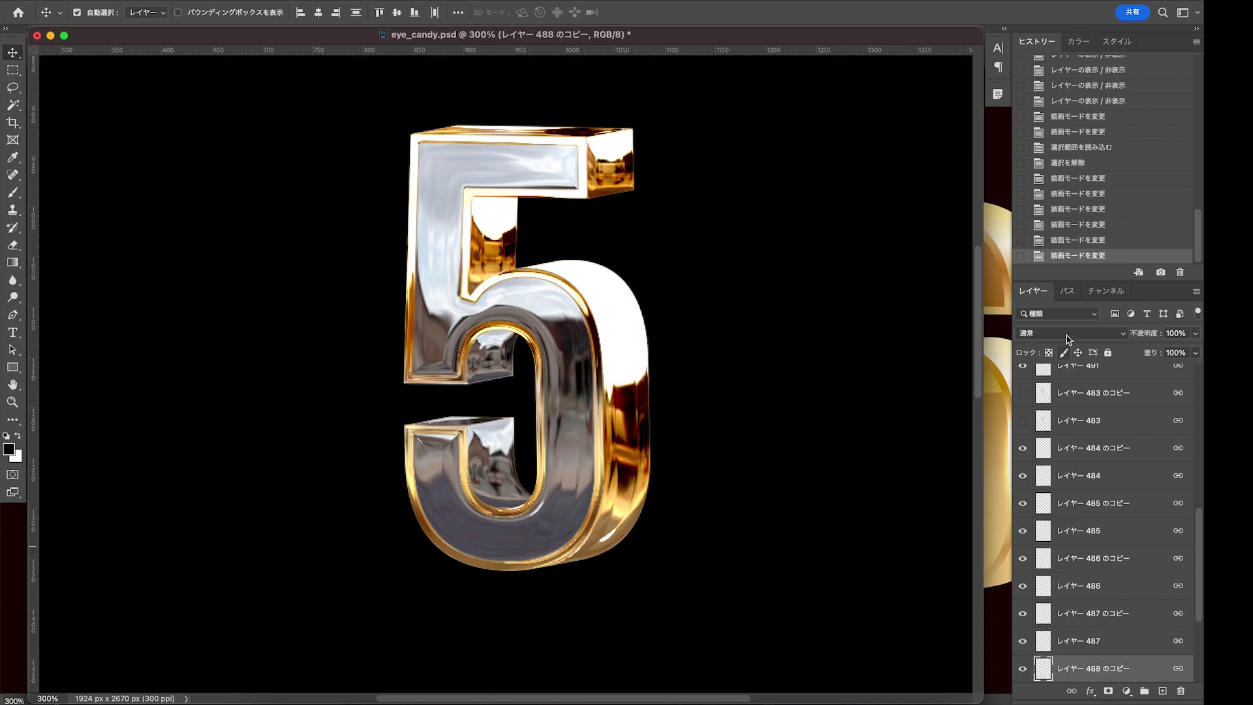
pyautogui.click(1066, 334)
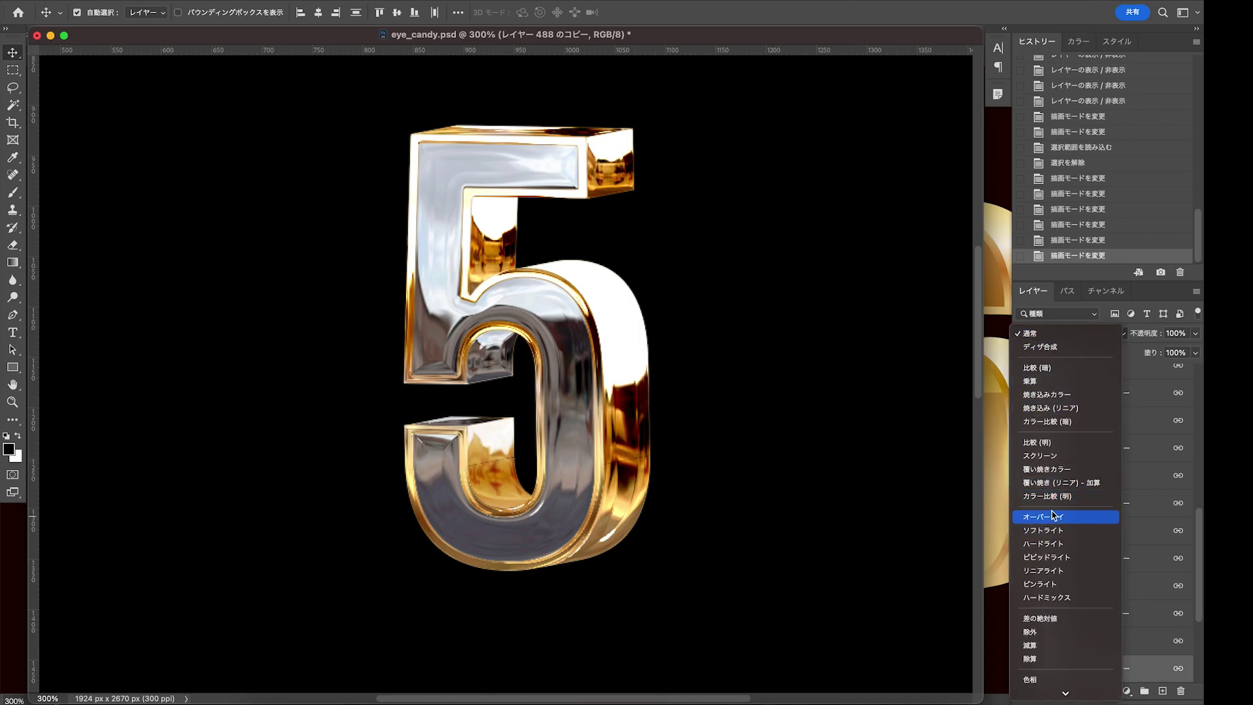
pyautogui.click(1062, 558)
# Set レイヤー 490 のコピー and レイヤー 489 のコピー to Linear Light (リニアライト)
pyautogui.click(486, 359)
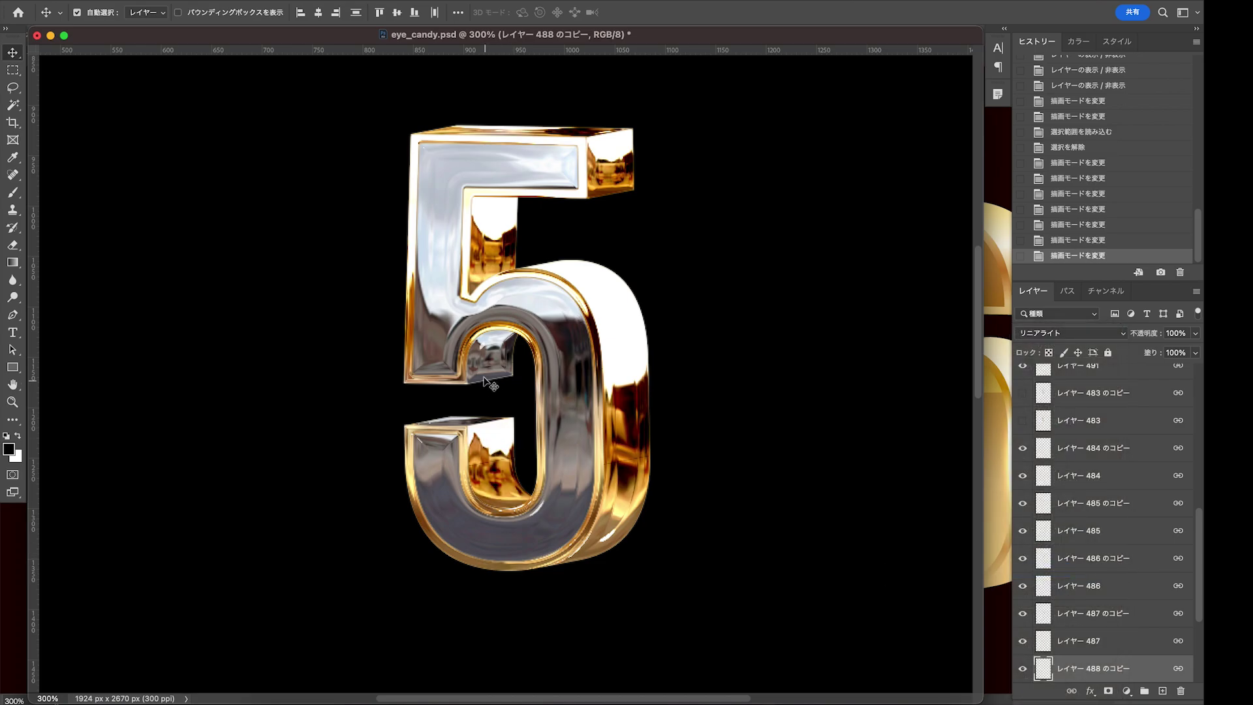
pyautogui.click(1051, 334)
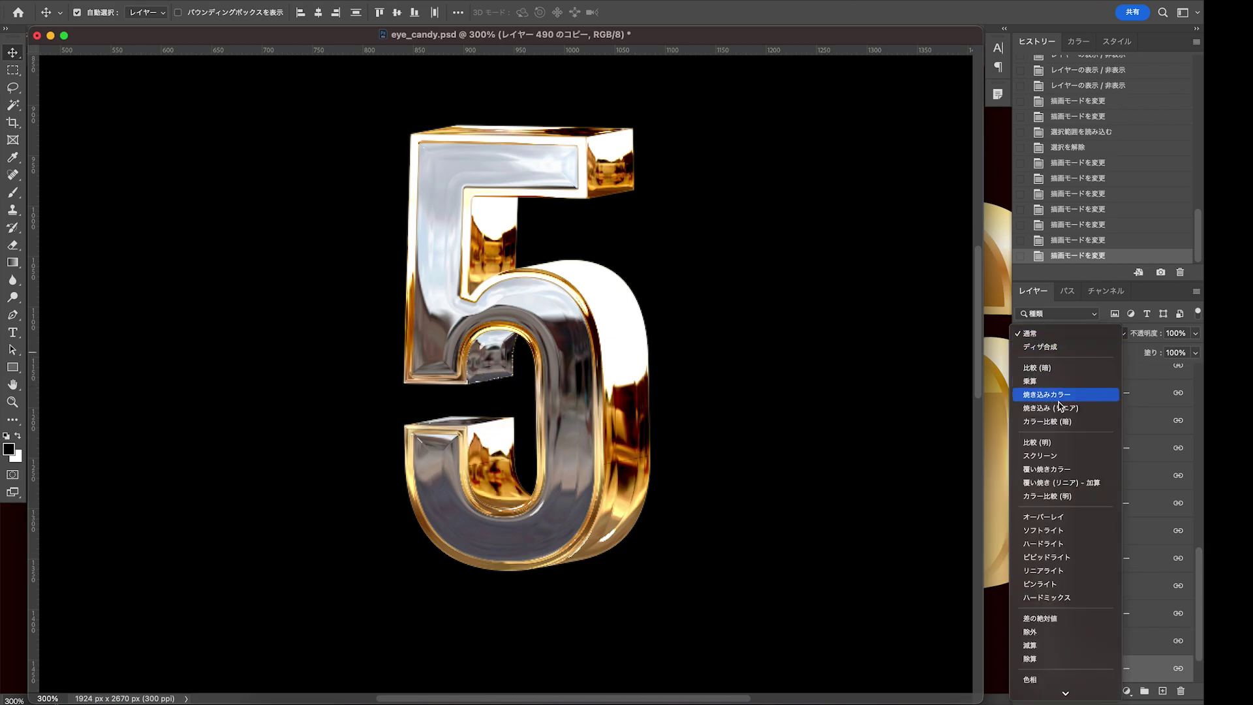
pyautogui.click(1051, 571)
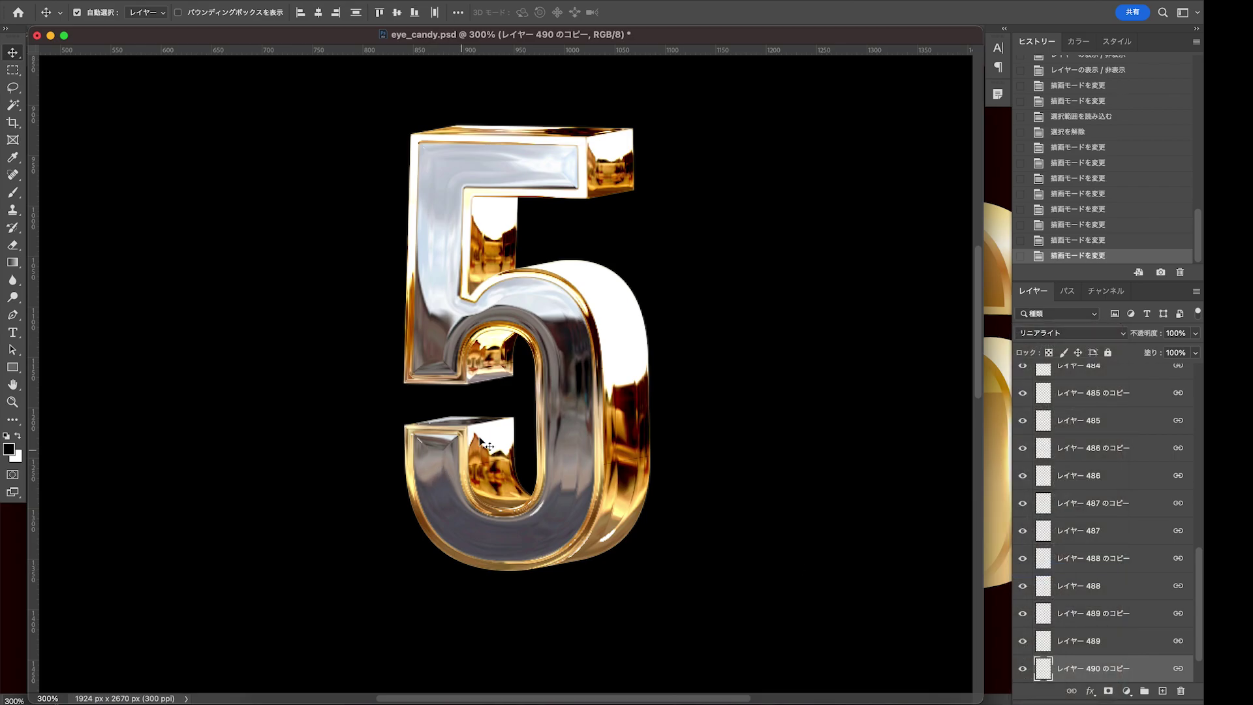
pyautogui.scroll(-2, 1058, 616)
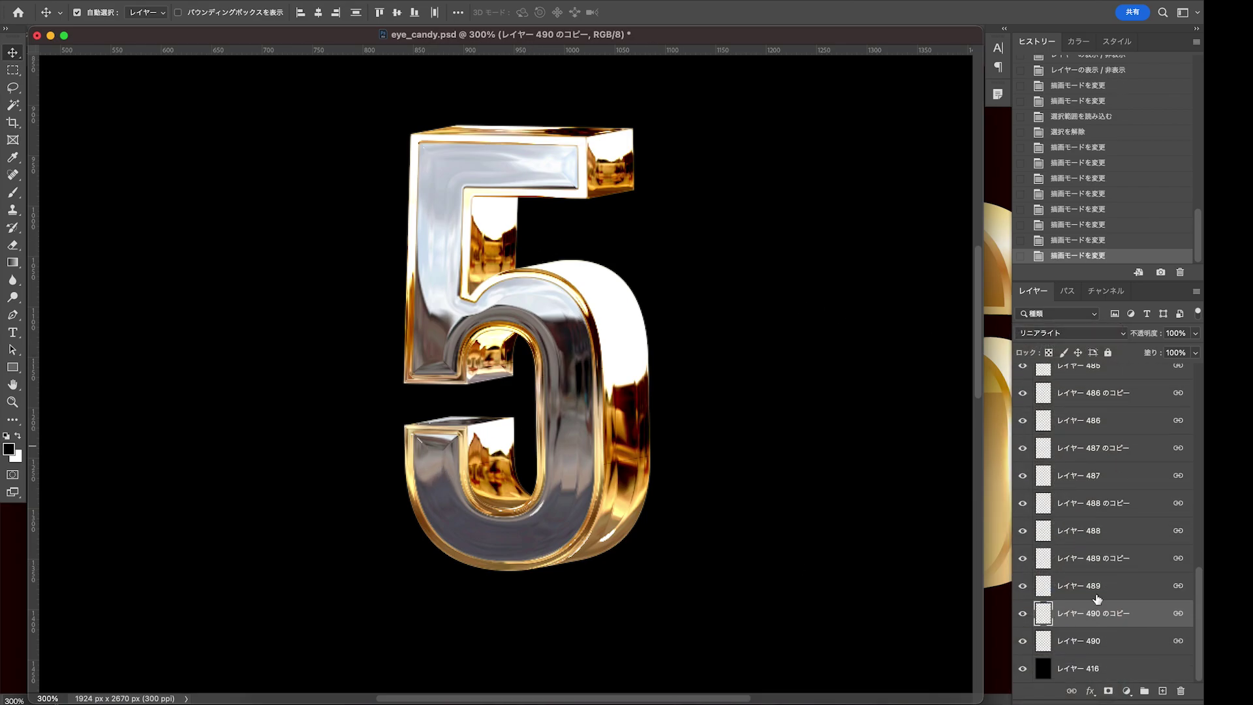
pyautogui.click(1076, 565)
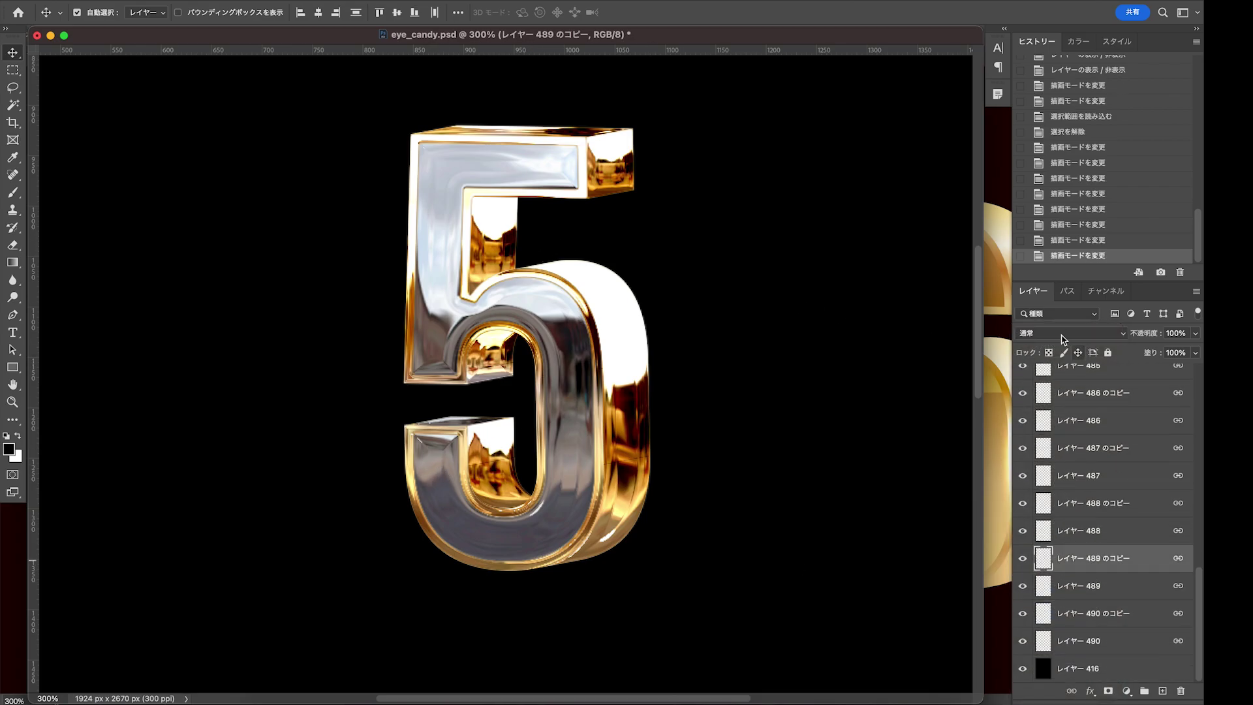
pyautogui.click(1060, 333)
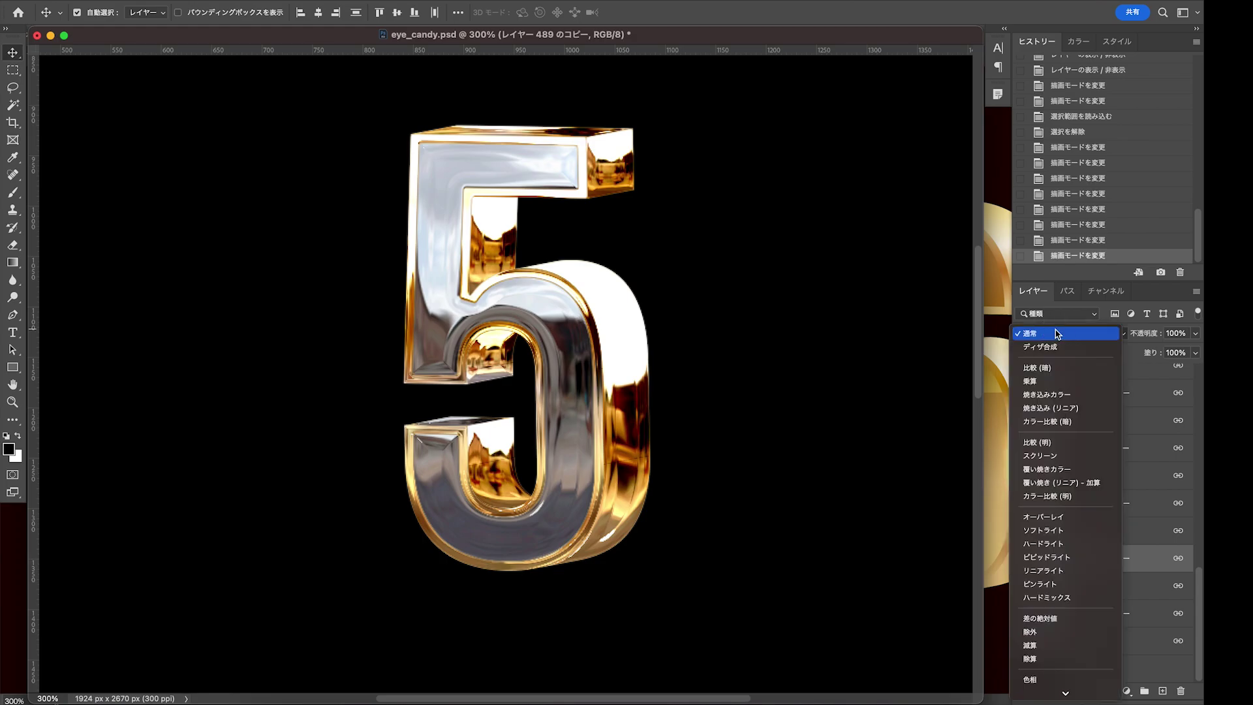
pyautogui.click(1057, 572)
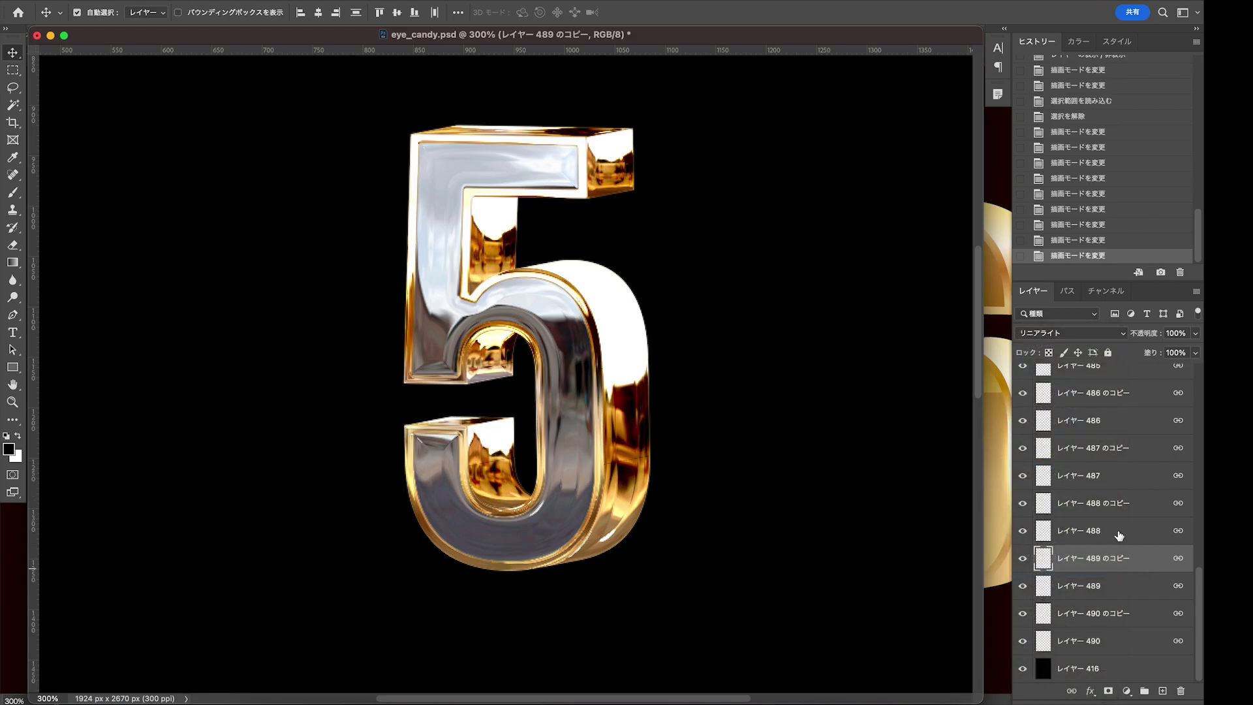
# Step through the copy layers from 488 up to 482 to check their blending
pyautogui.click(1104, 506)
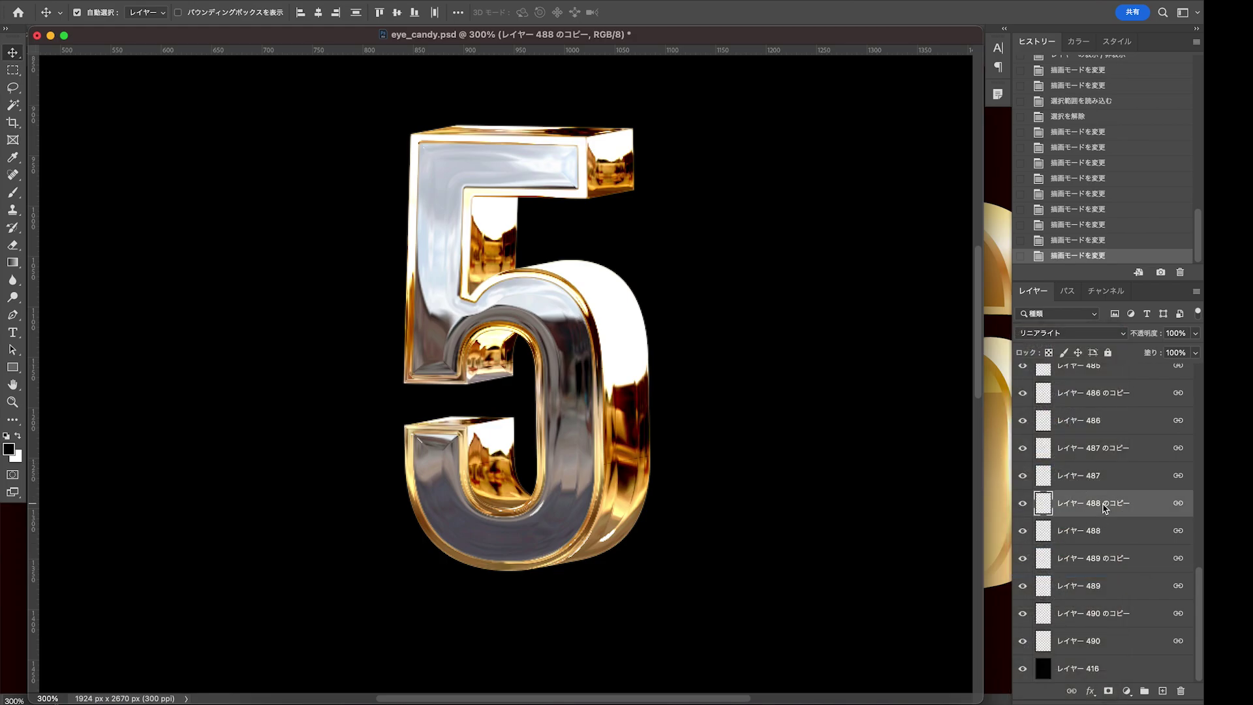
pyautogui.click(1094, 459)
pyautogui.click(1087, 404)
pyautogui.scroll(2, 1096, 431)
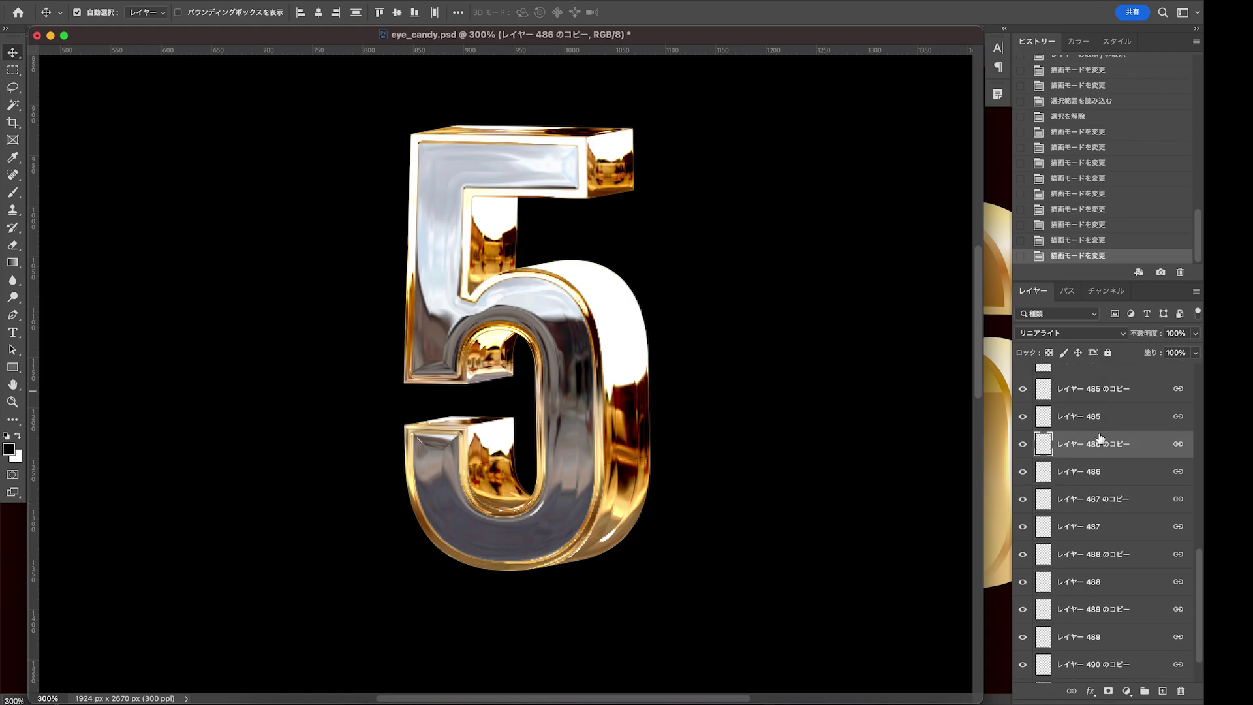
pyautogui.scroll(2, 1099, 436)
pyautogui.click(1100, 435)
pyautogui.scroll(3, 1101, 436)
pyautogui.click(1092, 458)
pyautogui.scroll(2, 1091, 464)
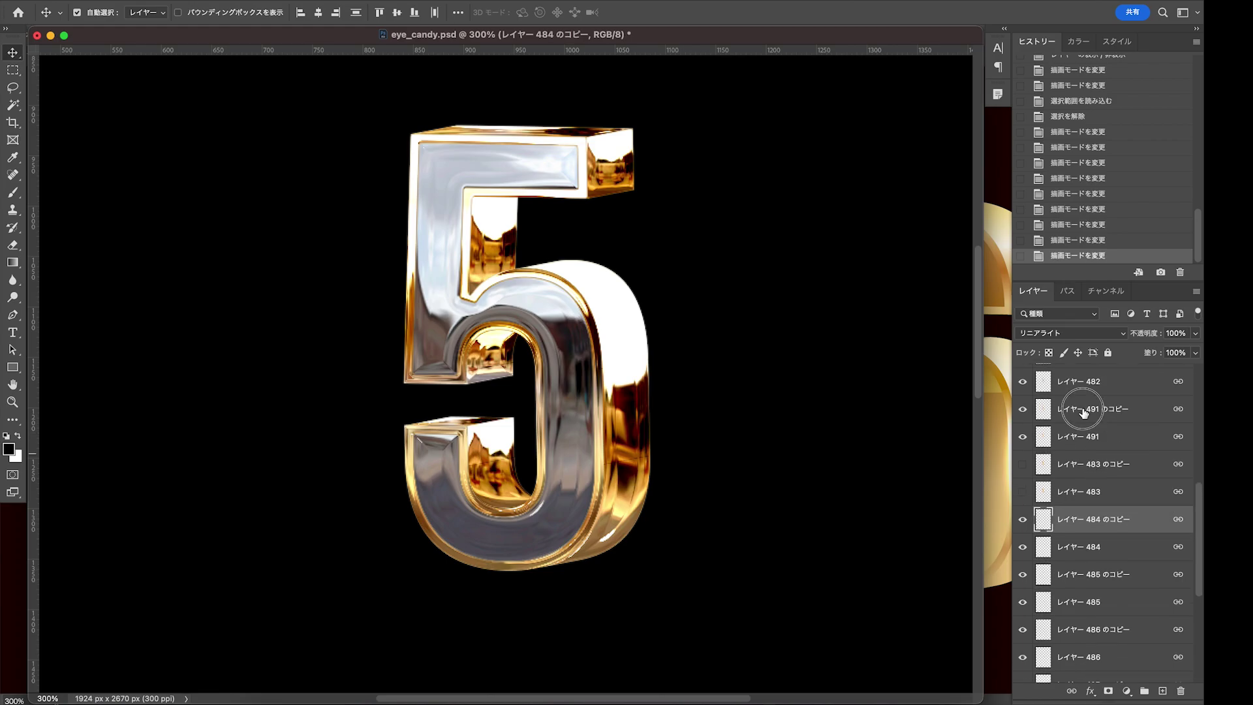
pyautogui.click(1081, 411)
pyautogui.scroll(1, 1081, 418)
pyautogui.scroll(2, 1082, 424)
pyautogui.click(1081, 438)
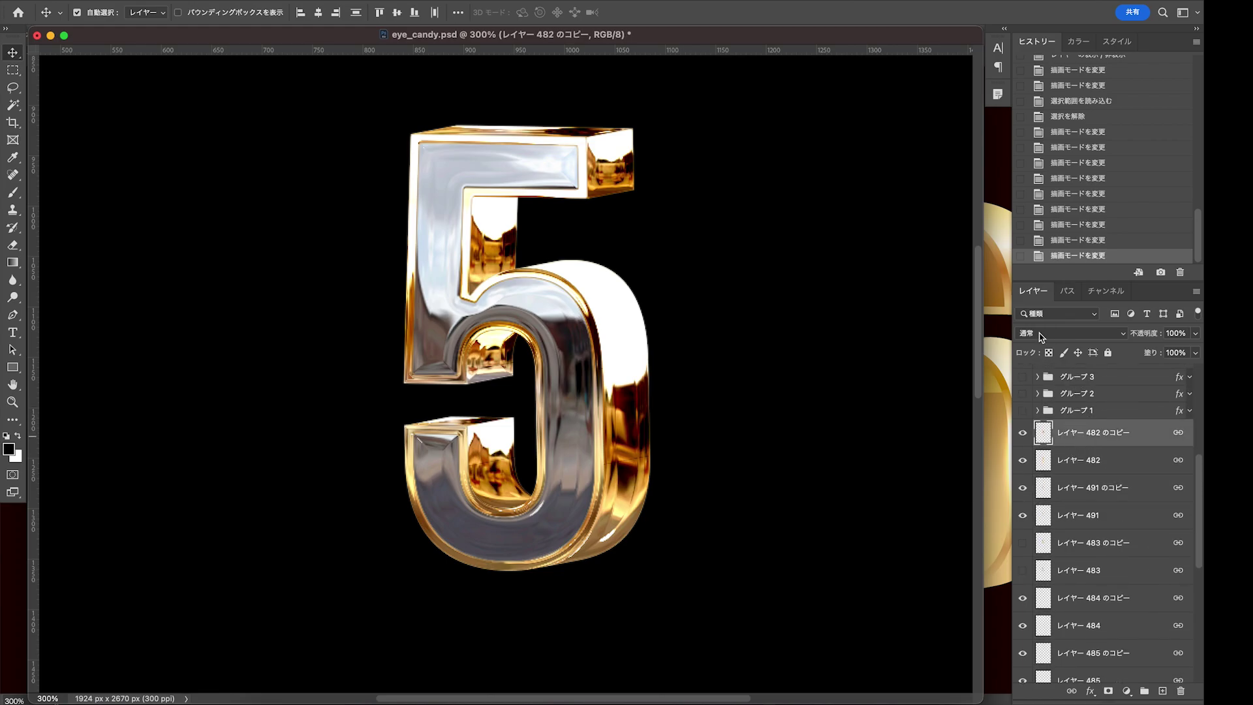
# Set レイヤー 482 のコピー to リニアライト and toggle its visibility to compare the gold look
pyautogui.click(1040, 336)
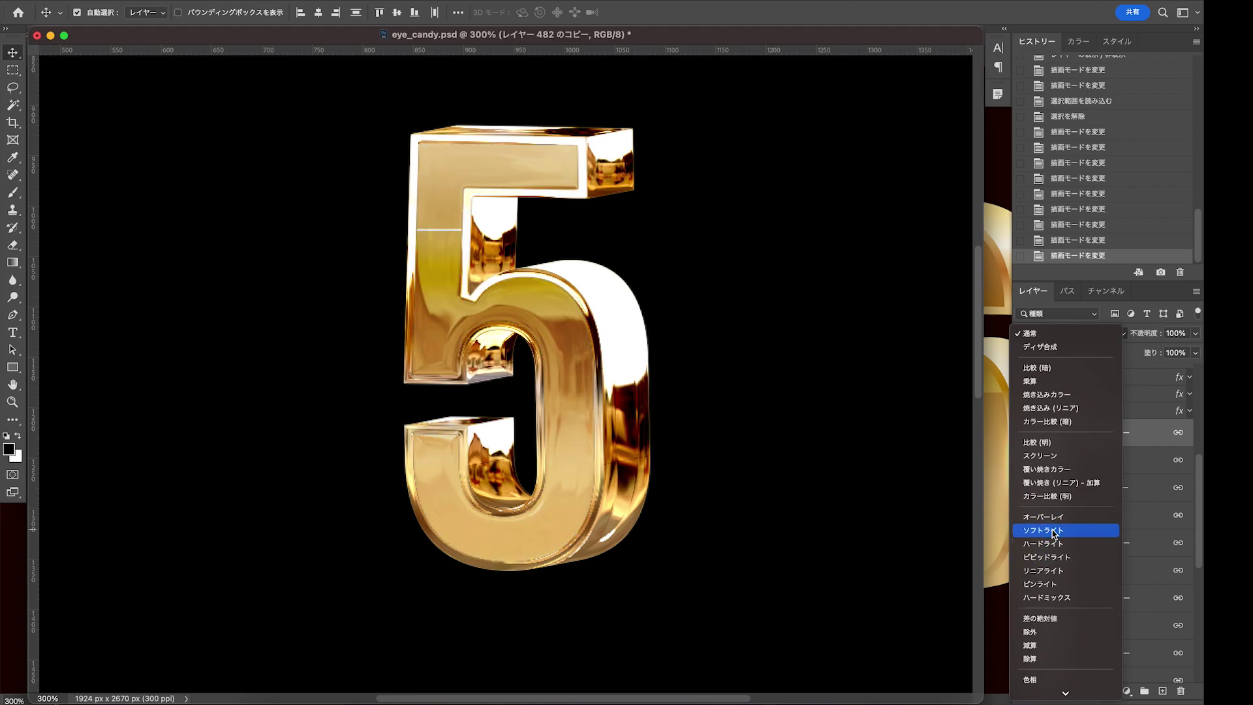
pyautogui.click(1050, 573)
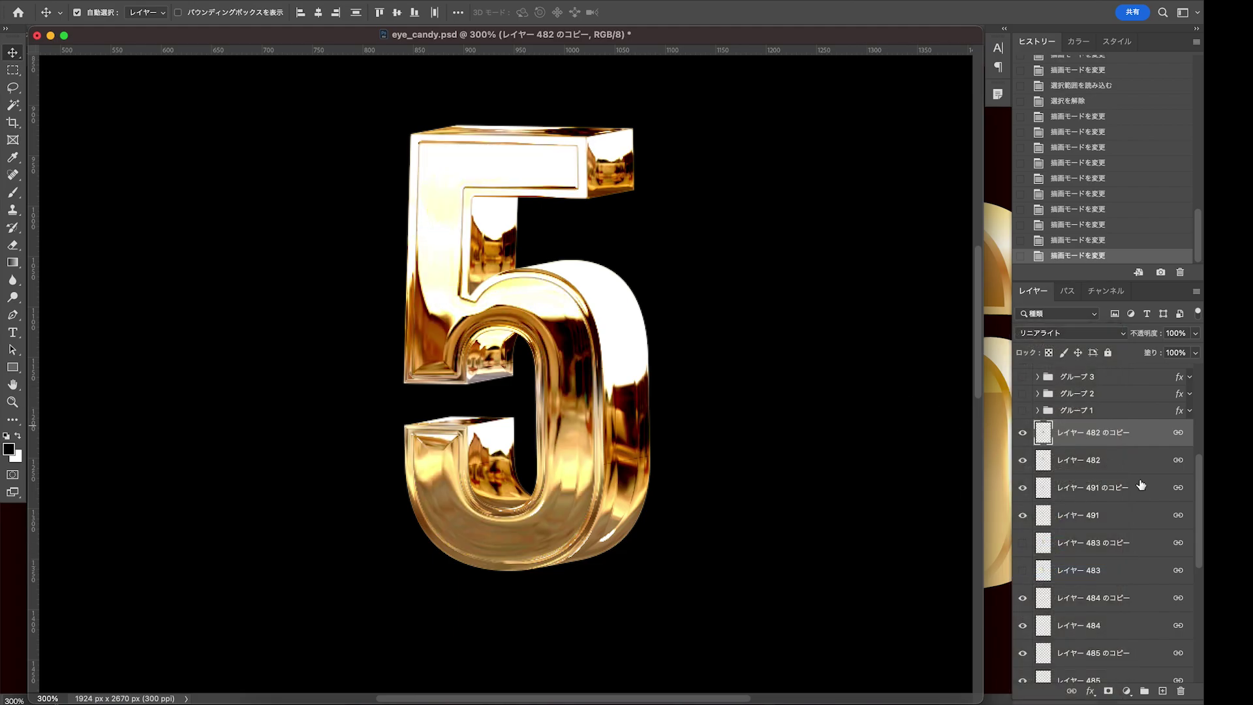
pyautogui.click(1022, 433)
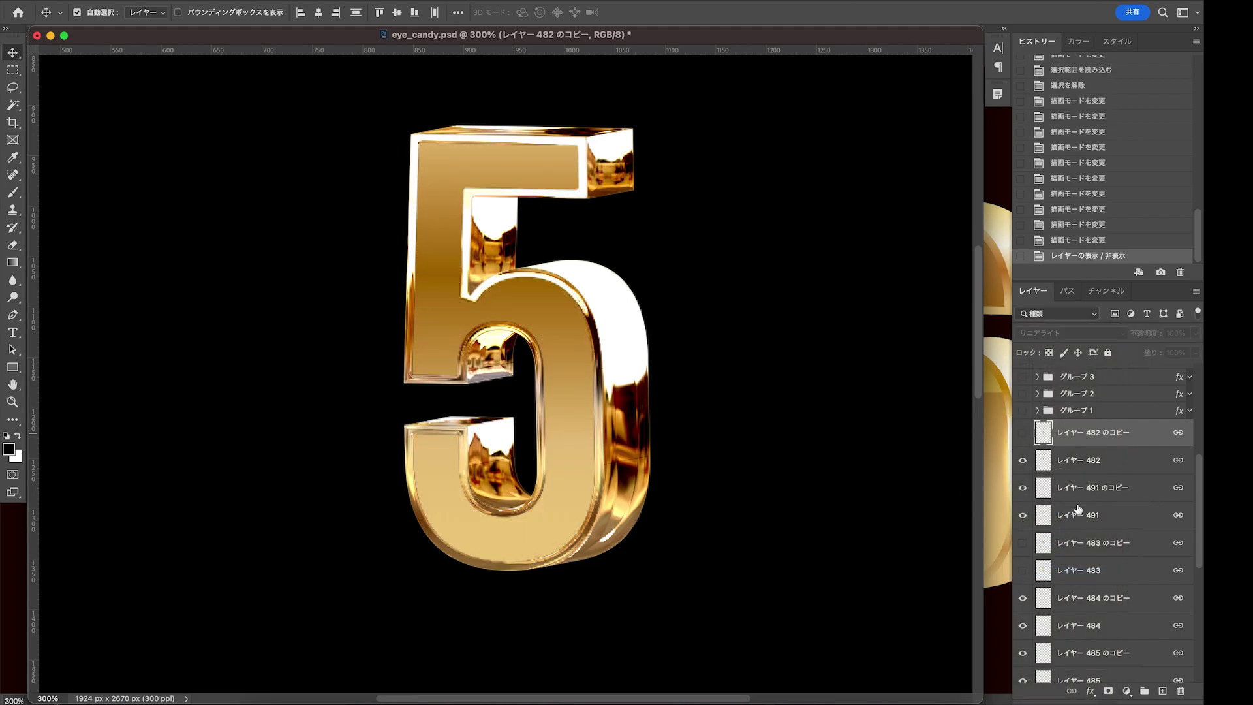
pyautogui.click(1022, 433)
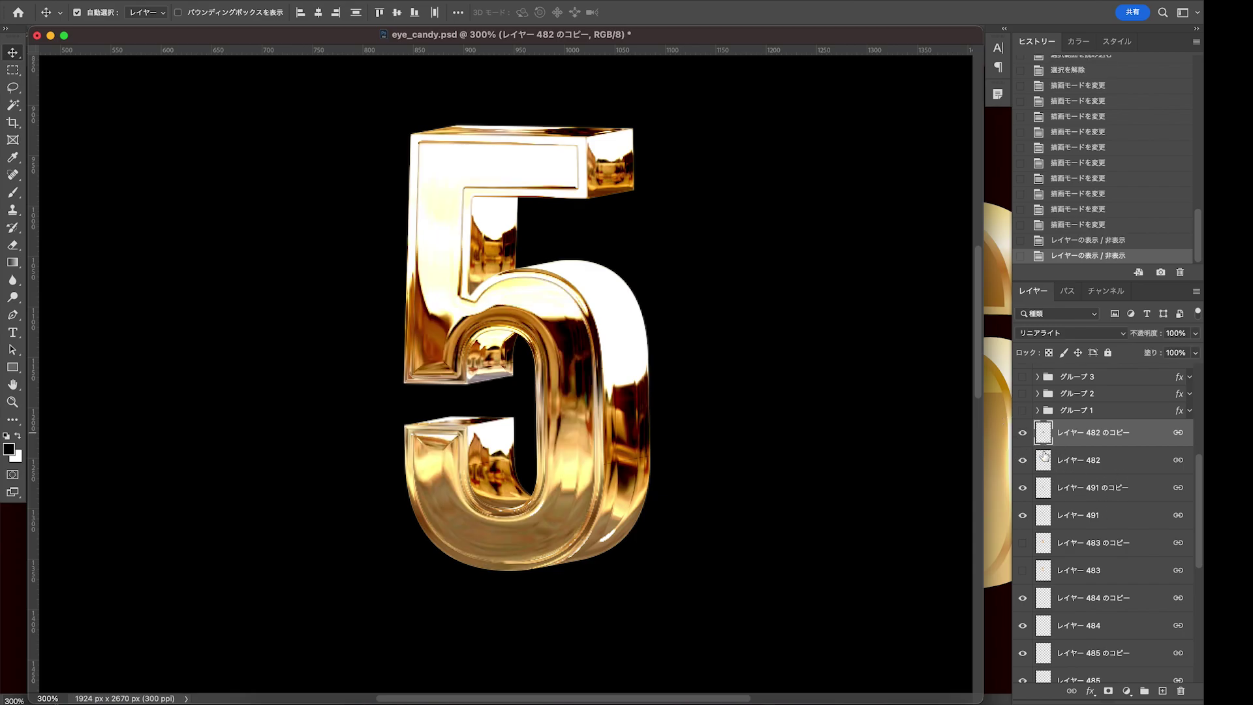
pyautogui.scroll(3, 1057, 448)
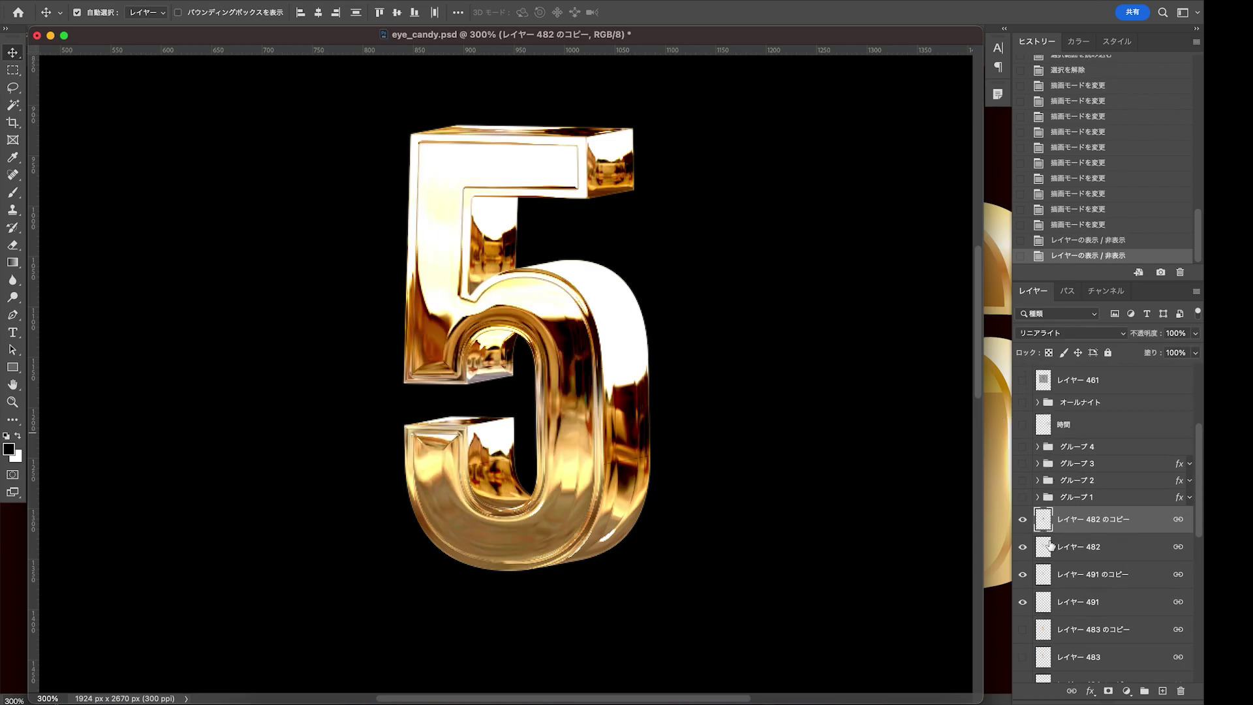
pyautogui.click(1025, 522)
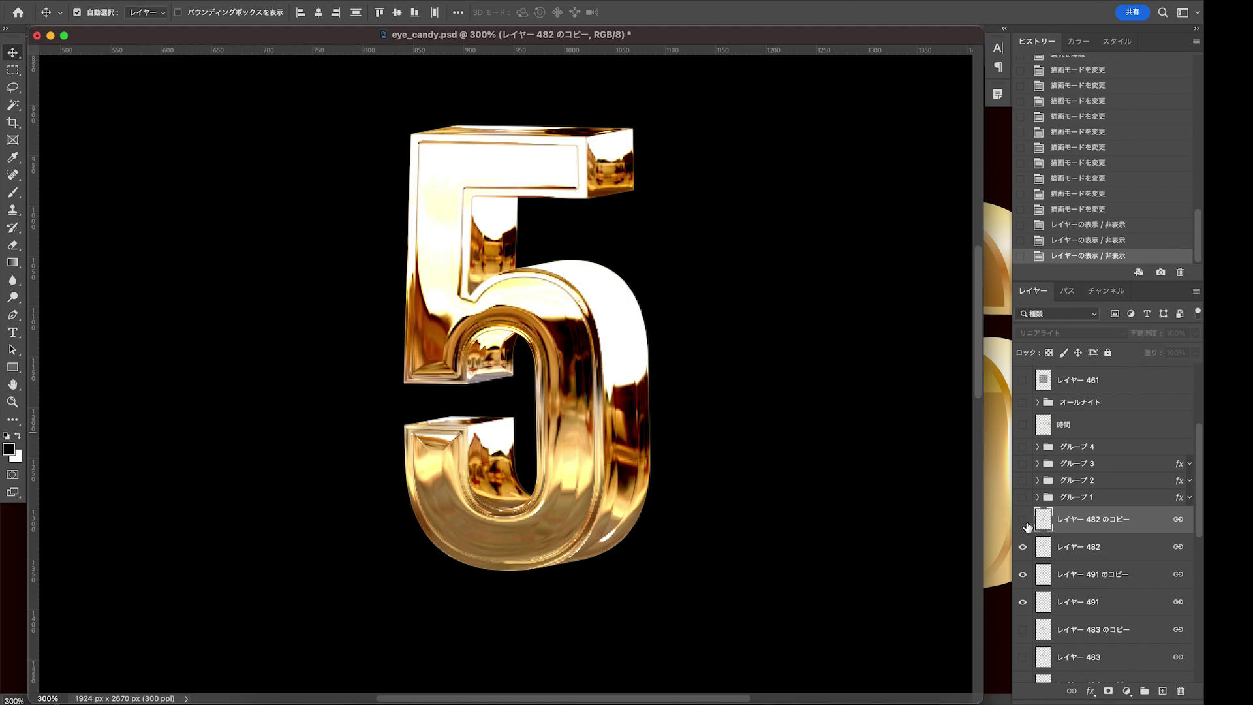
pyautogui.doubleClick(1024, 522)
pyautogui.click(1024, 522)
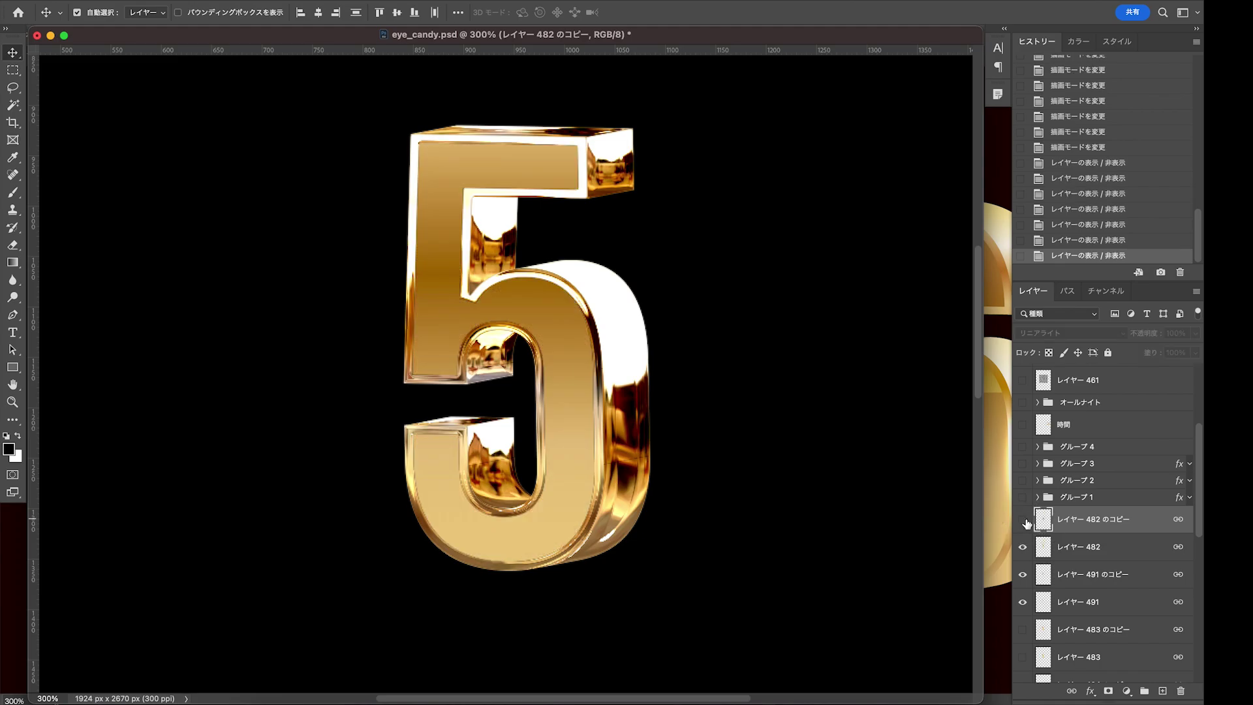
pyautogui.click(1022, 520)
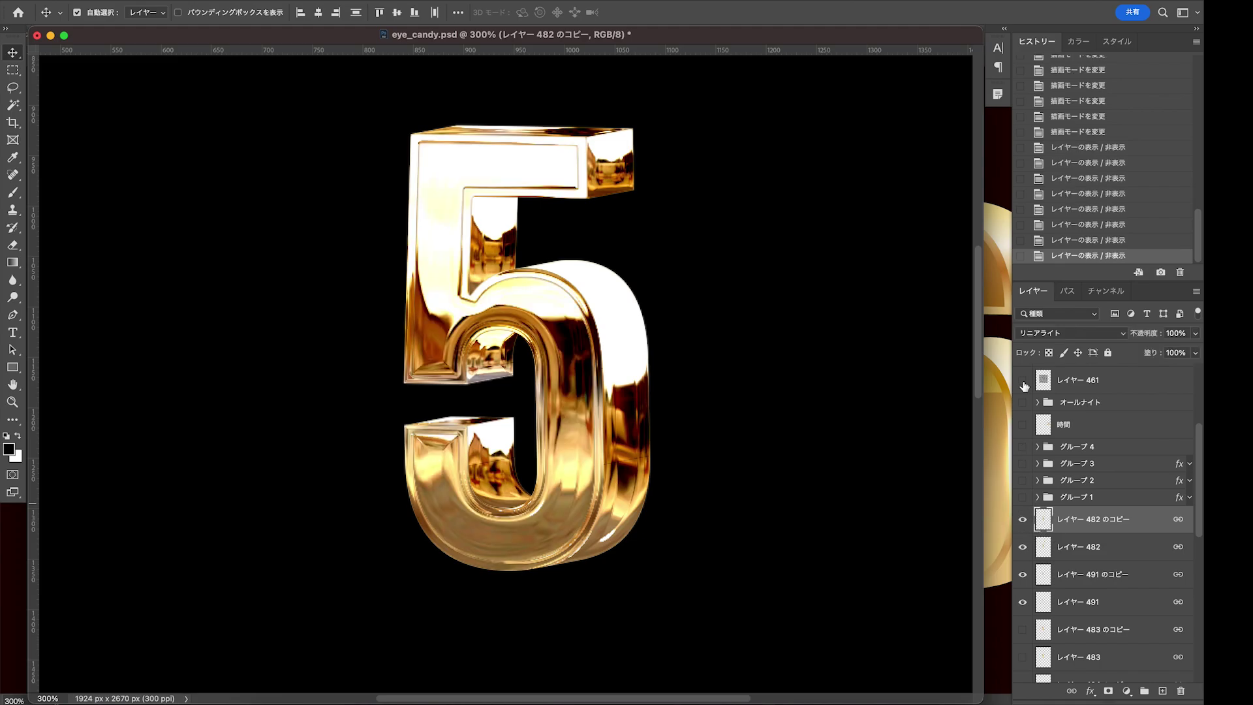
# Show レイヤー 461, mask it to the 5's shape, unlink the mask, and move it below グループ 1
pyautogui.click(1022, 380)
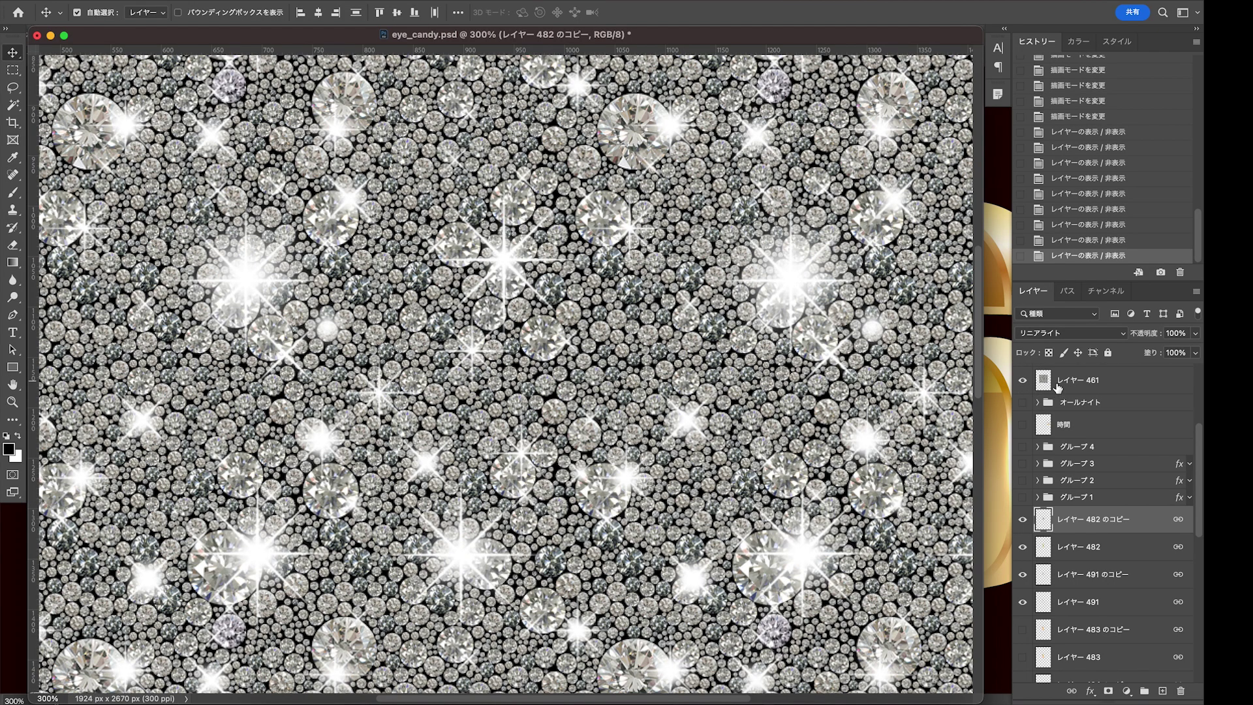
pyautogui.keyDown('ctrl'); pyautogui.click(1043, 522); pyautogui.keyUp('ctrl')
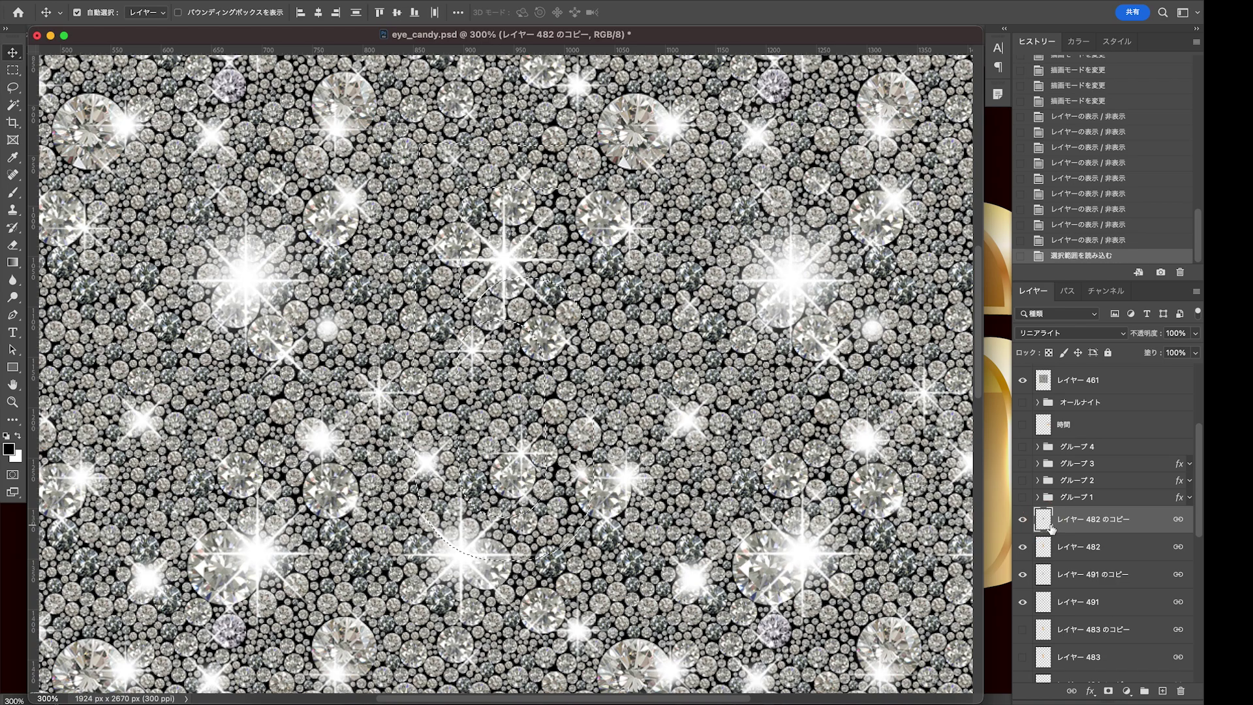
pyautogui.keyDown('ctrl'); pyautogui.click(1042, 385); pyautogui.keyUp('ctrl')
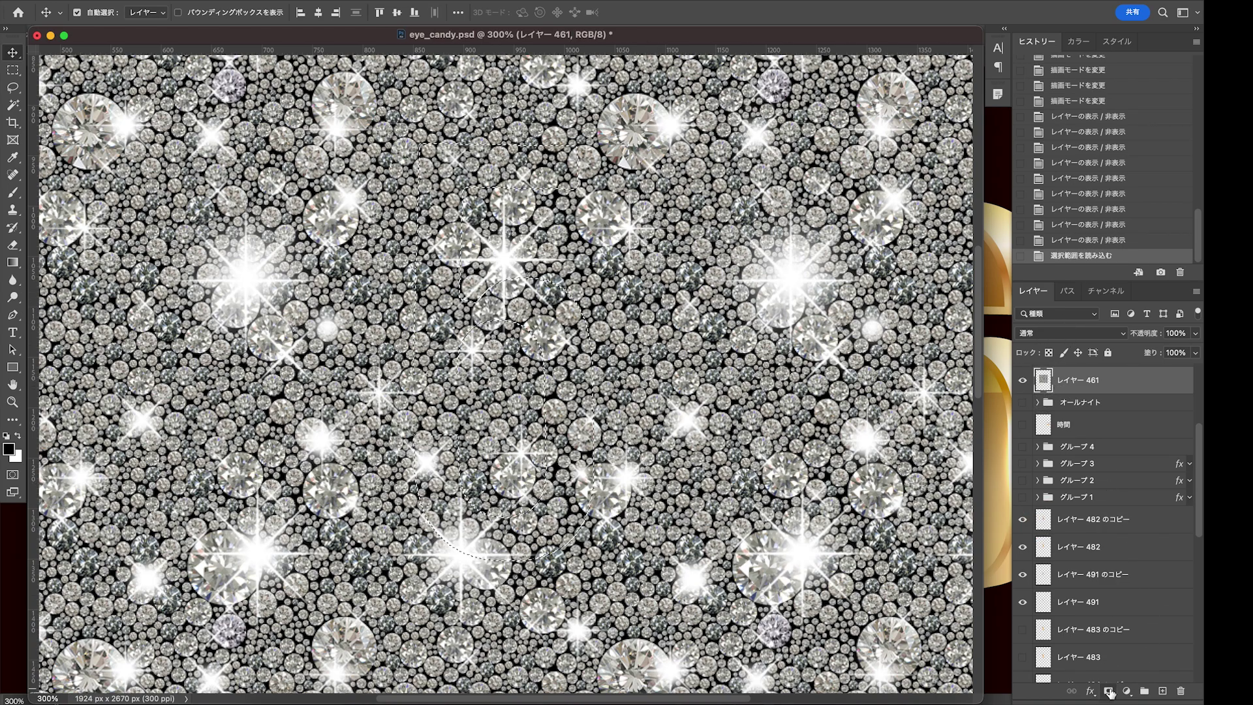
pyautogui.click(1108, 690)
pyautogui.moveTo(1046, 391); pyautogui.dragTo(1048, 496)
pyautogui.click(1055, 491)
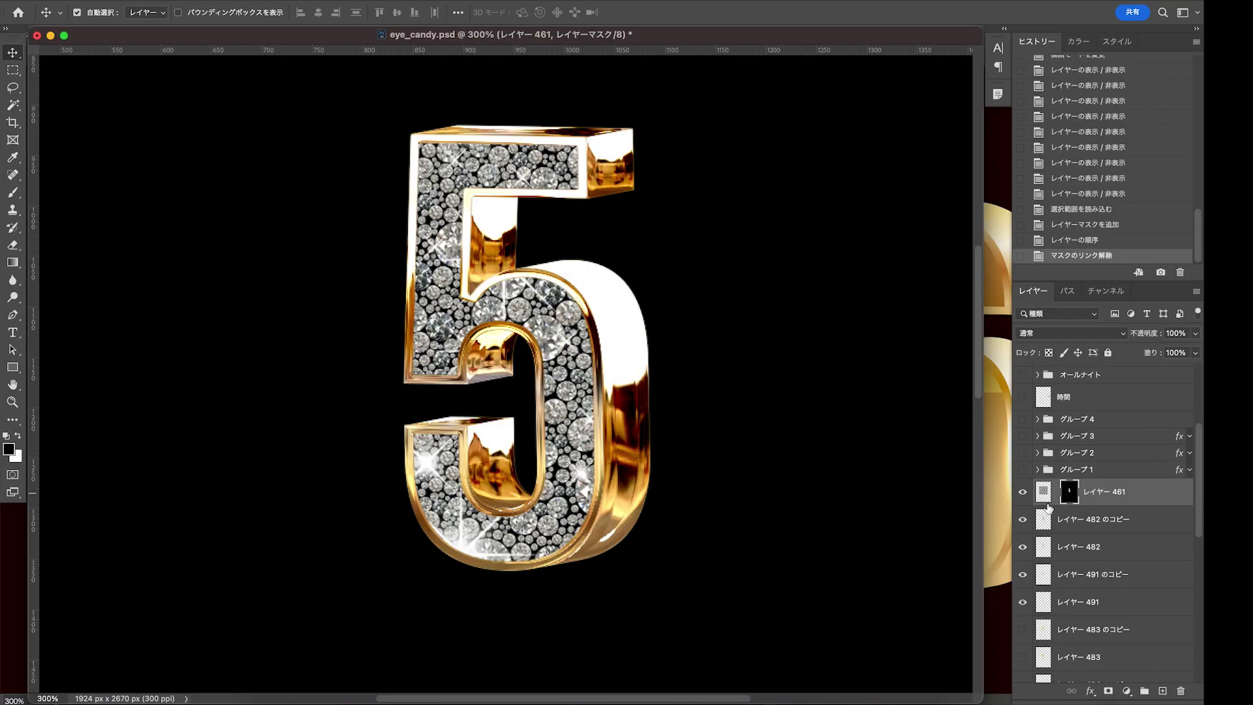
# Check レイヤー 461's layer style without changes and begin transforming the diamond texture
pyautogui.doubleClick(1044, 502)
pyautogui.click(1081, 247)
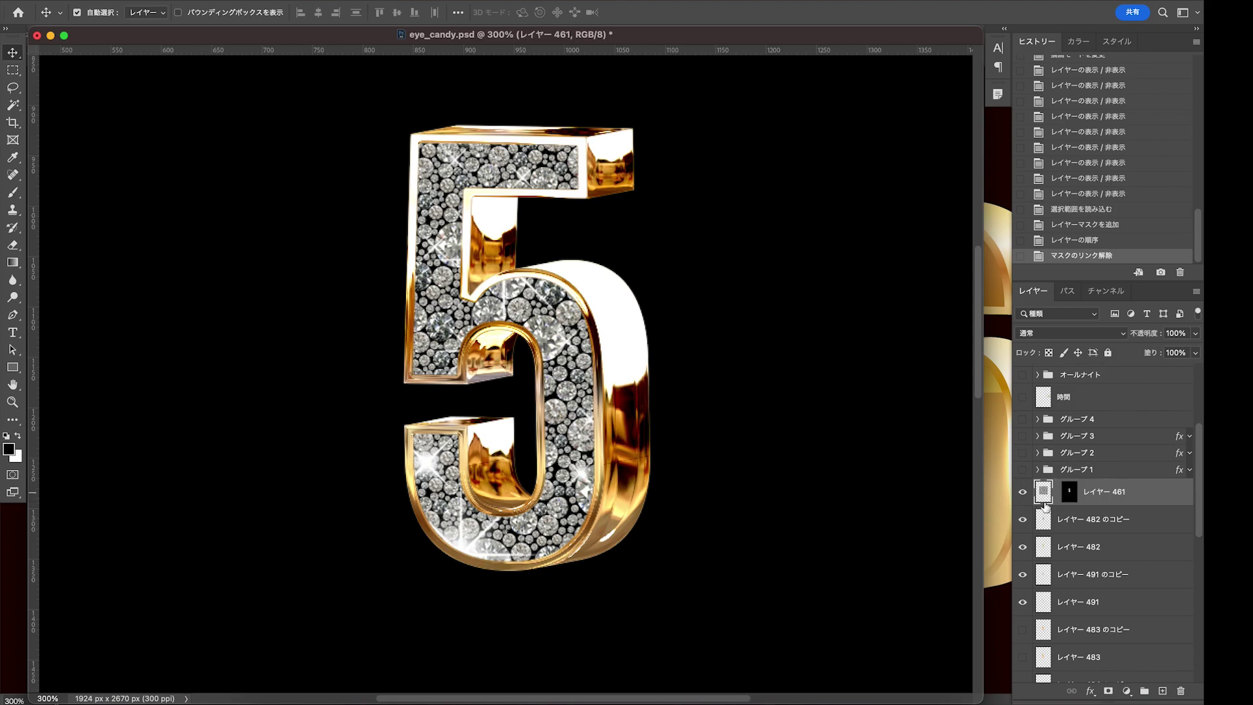
pyautogui.hotkey('ctrl', 't')
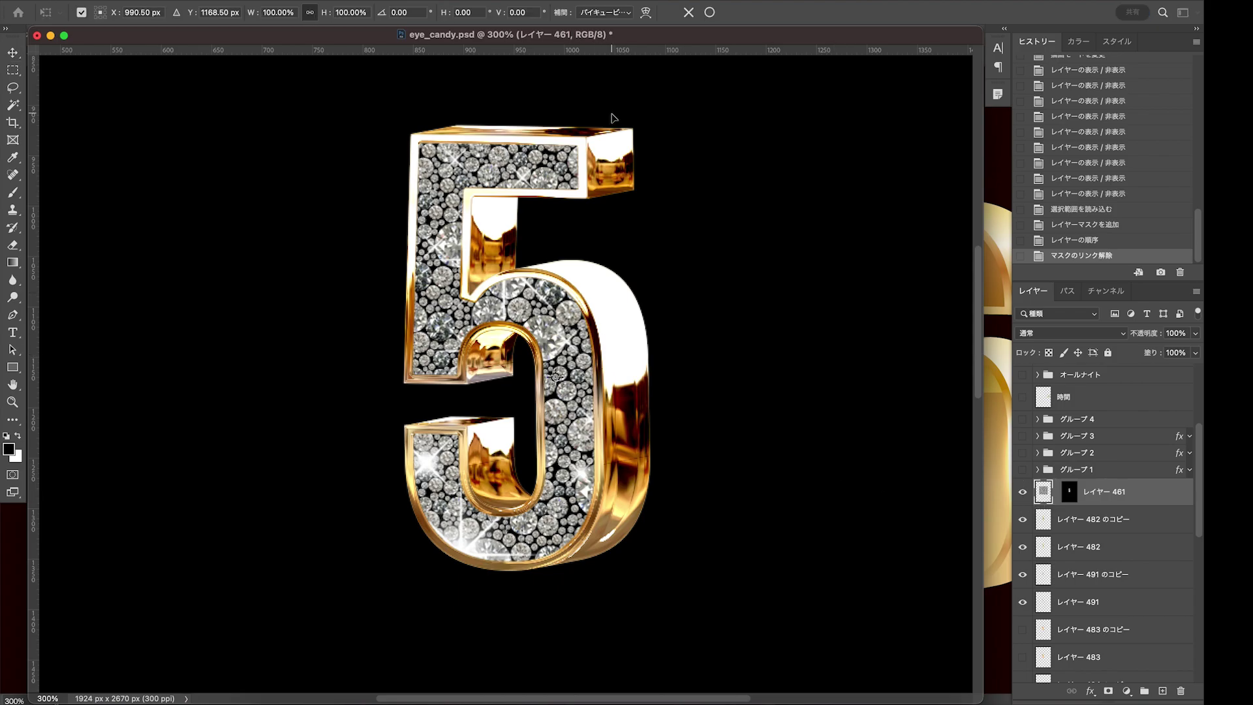
# Scale the diamond texture down to about 52% inside its mask
pyautogui.hotkey('ctrl', '0')
pyautogui.moveTo(393, 331); pyautogui.dragTo(333, 331)
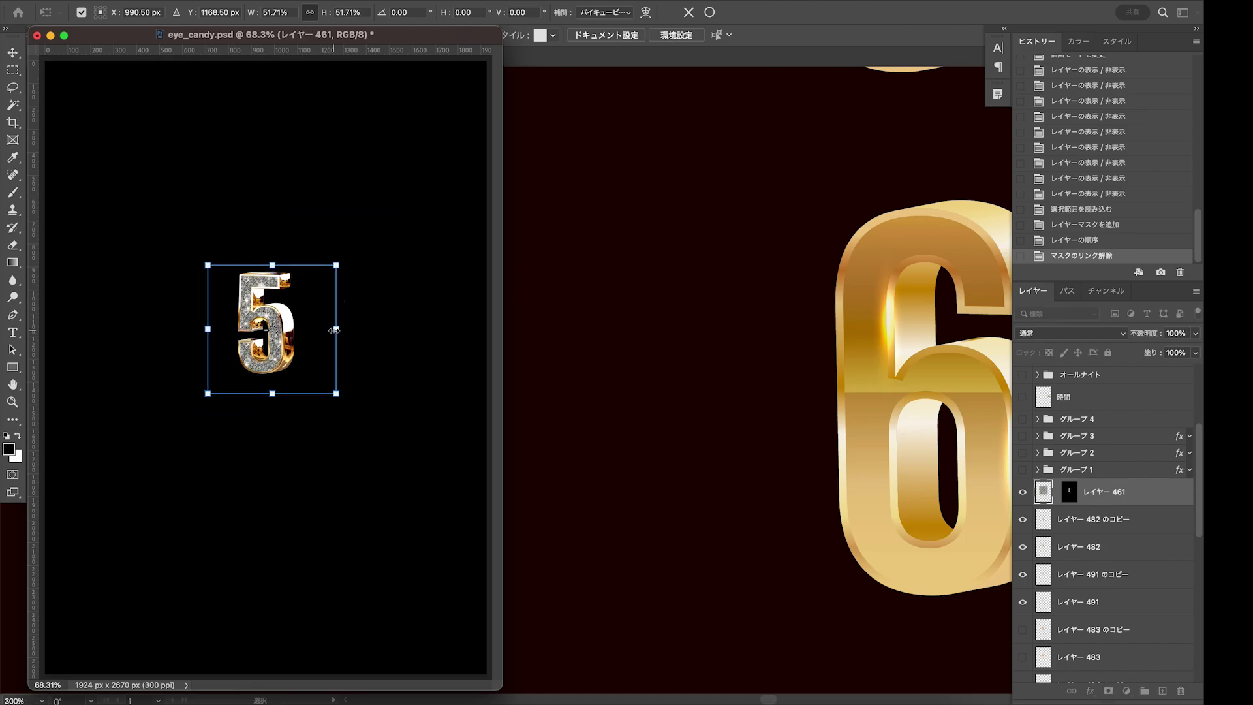
pyautogui.press('Return')
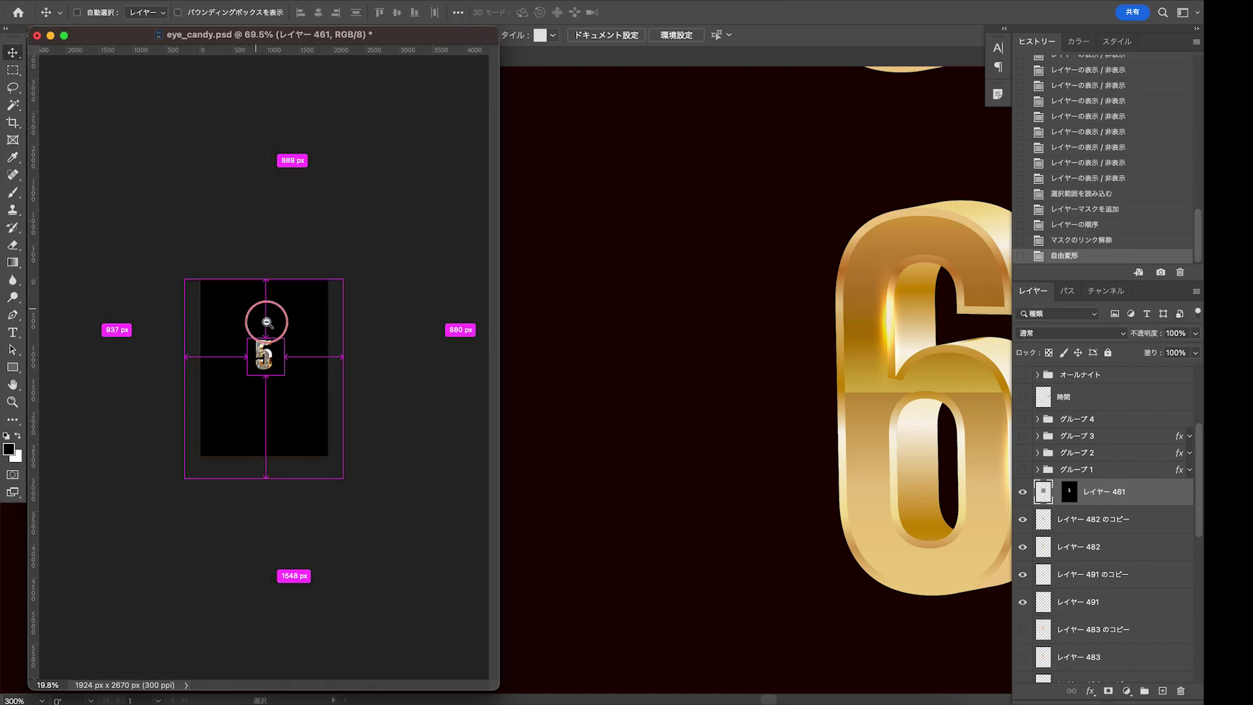
# Zoom in on the diamond 5 and relink the mask to レイヤー 461
pyautogui.moveTo(328, 382); pyautogui.dragTo(406, 419)
pyautogui.moveTo(260, 294); pyautogui.dragTo(416, 409)
pyautogui.moveTo(73, 116); pyautogui.dragTo(255, 348)
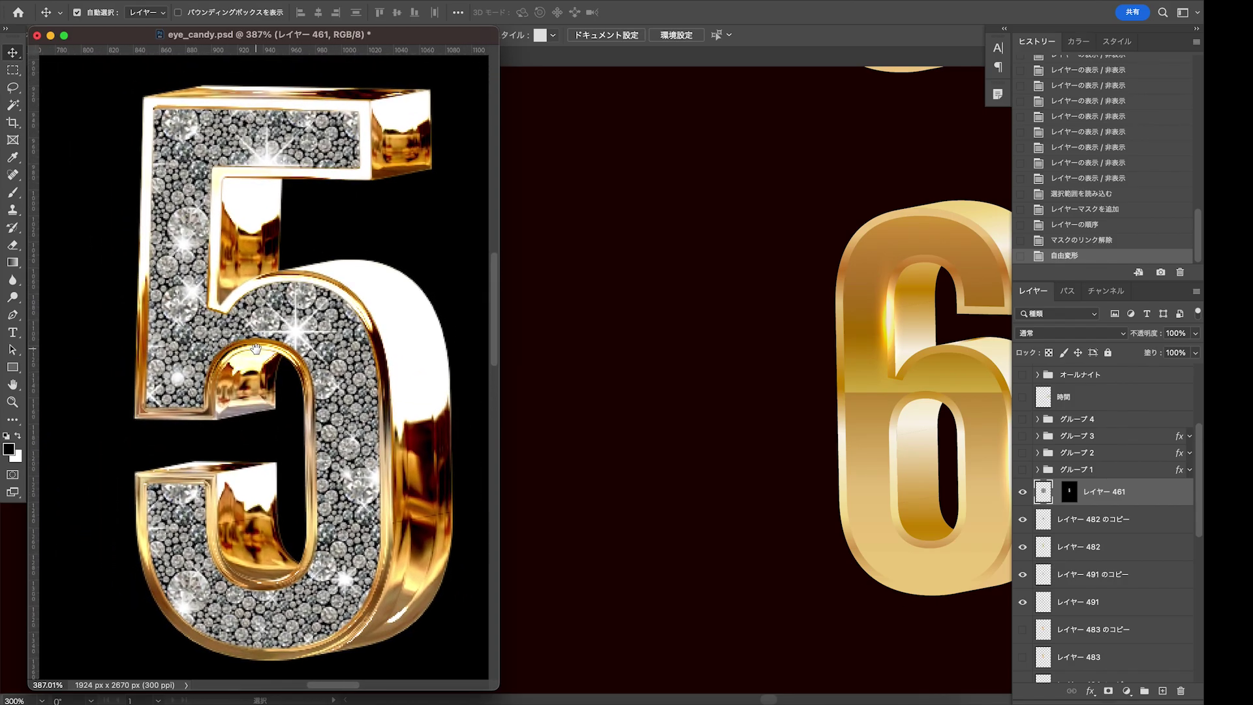
pyautogui.moveTo(410, 40)
pyautogui.mouseDown()
pyautogui.moveTo(709, 49)
pyautogui.moveTo(682, 45)
pyautogui.mouseUp()
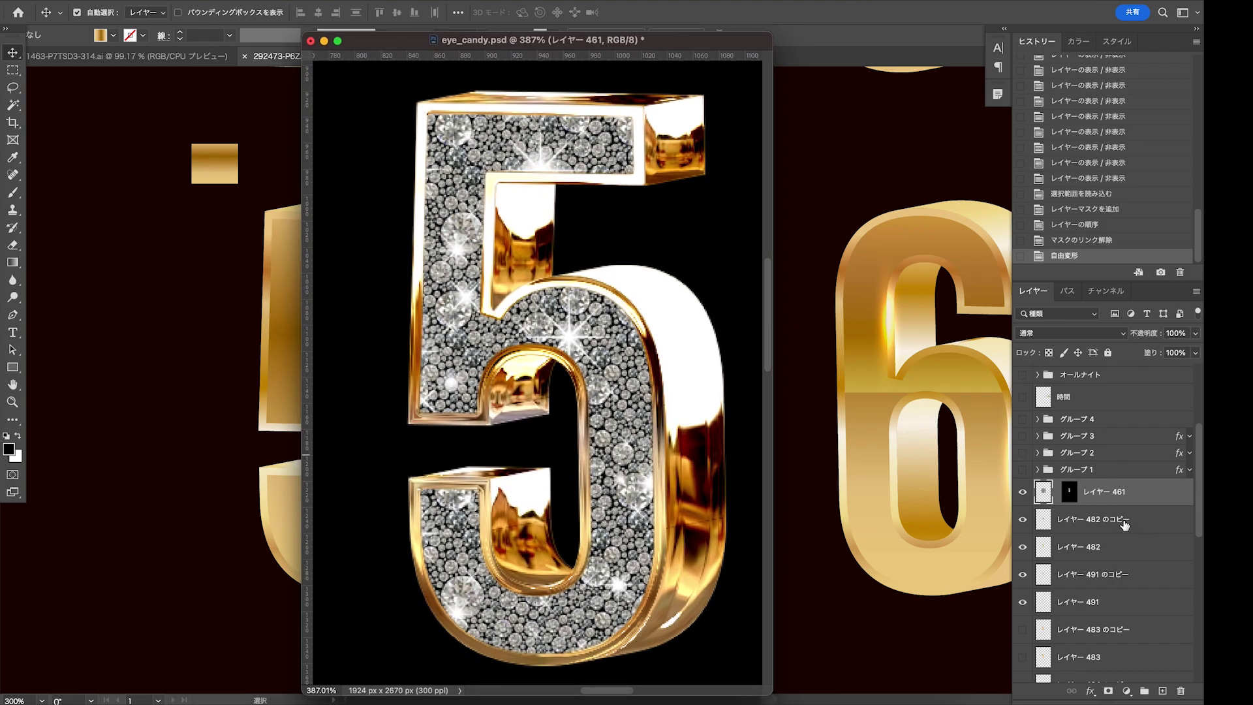
pyautogui.click(1055, 492)
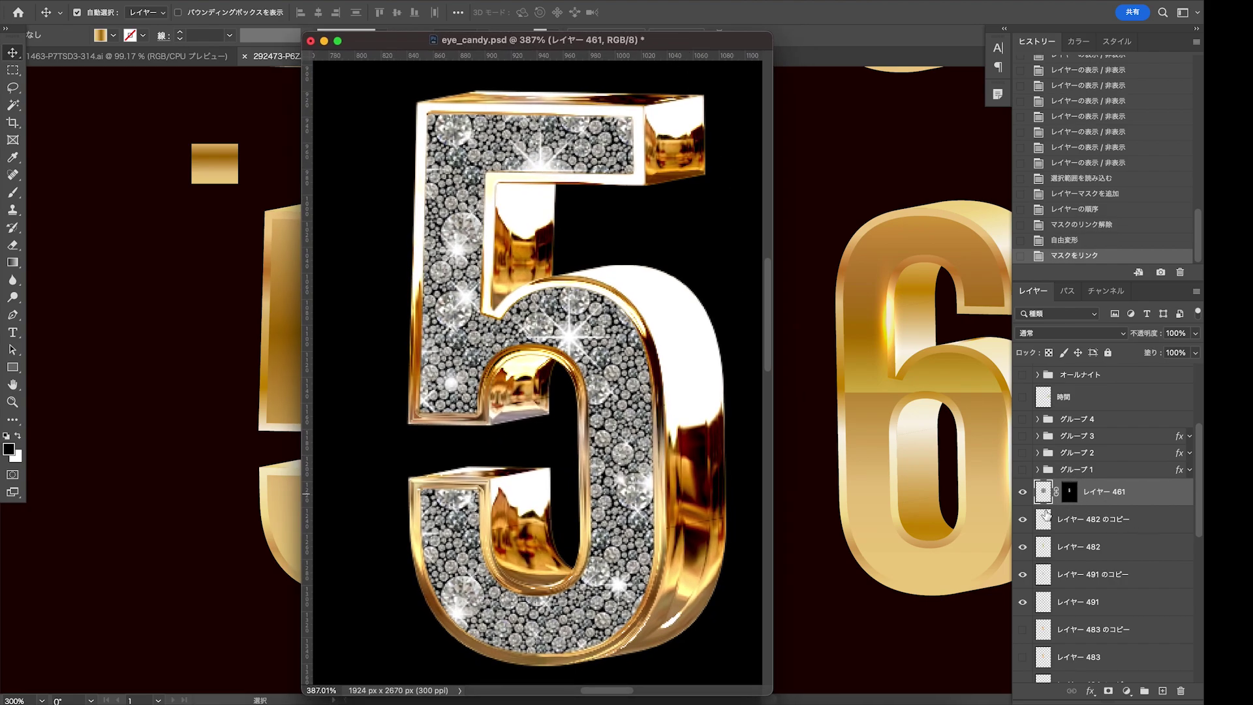
# Add an Inner Shadow to レイヤー 461 with 2 px distance, 8% choke and 9 px size
pyautogui.doubleClick(1045, 494)
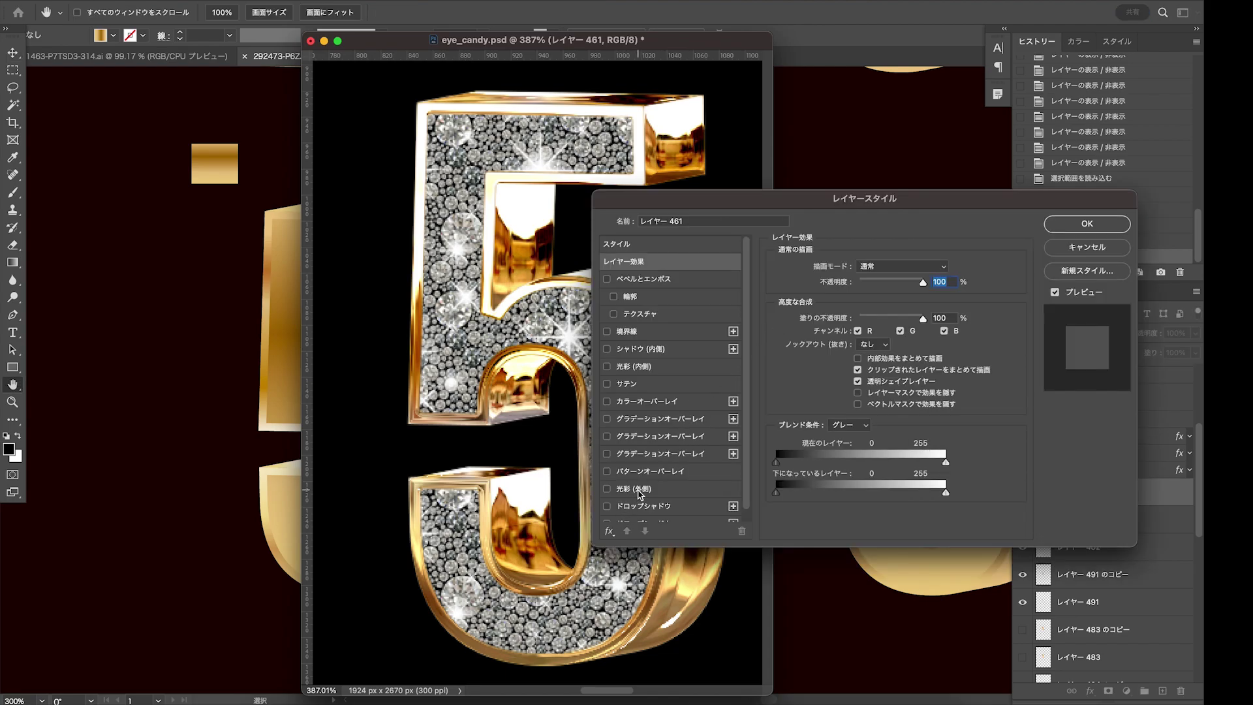
pyautogui.scroll(-1, 639, 495)
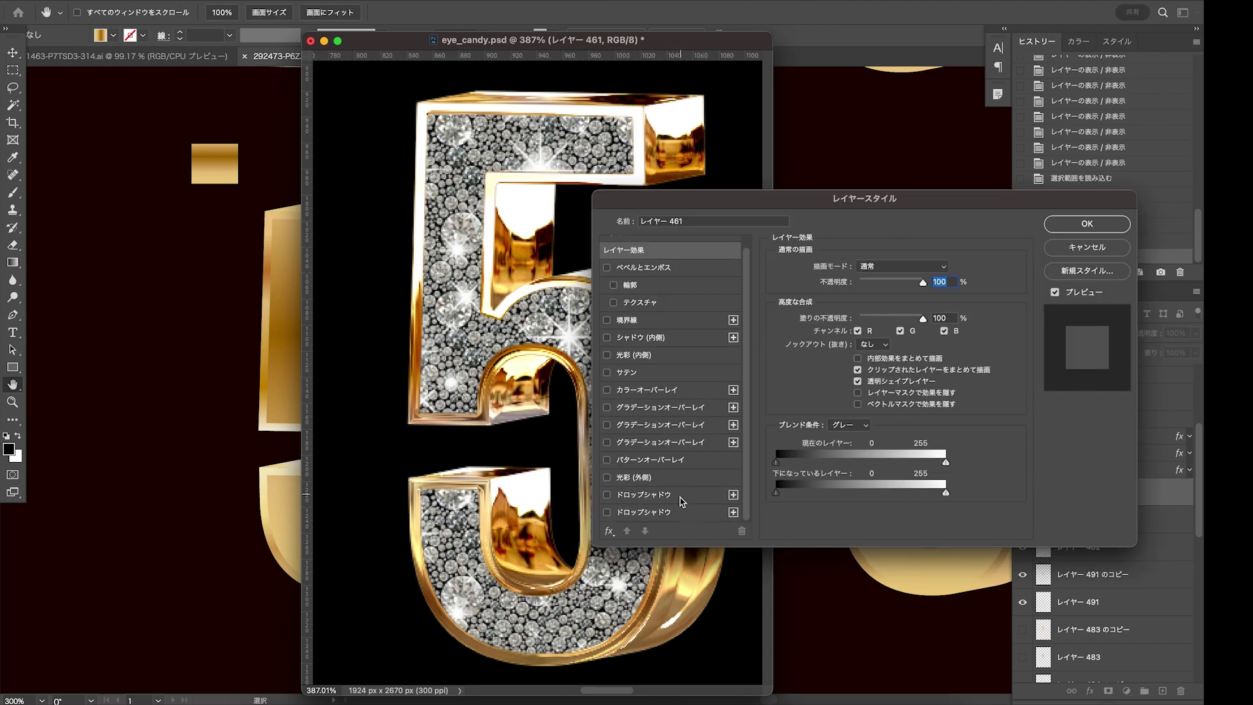
pyautogui.click(607, 338)
pyautogui.click(640, 337)
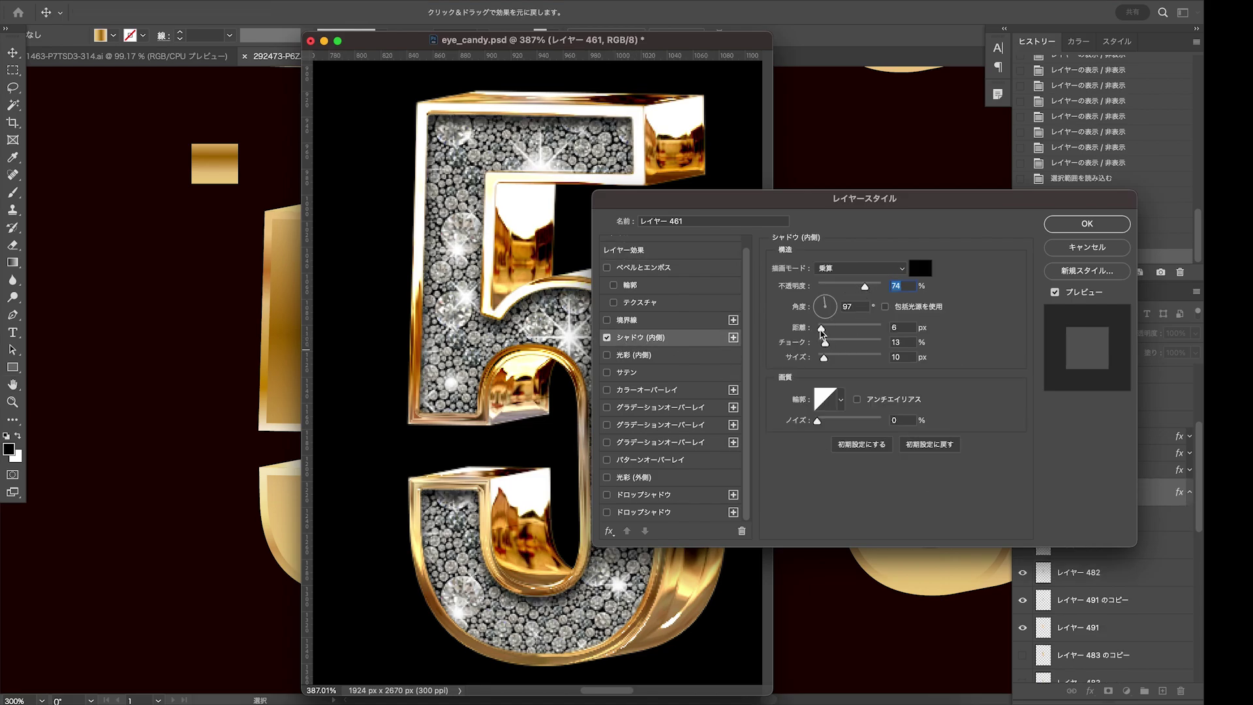
pyautogui.moveTo(821, 328); pyautogui.dragTo(818, 328)
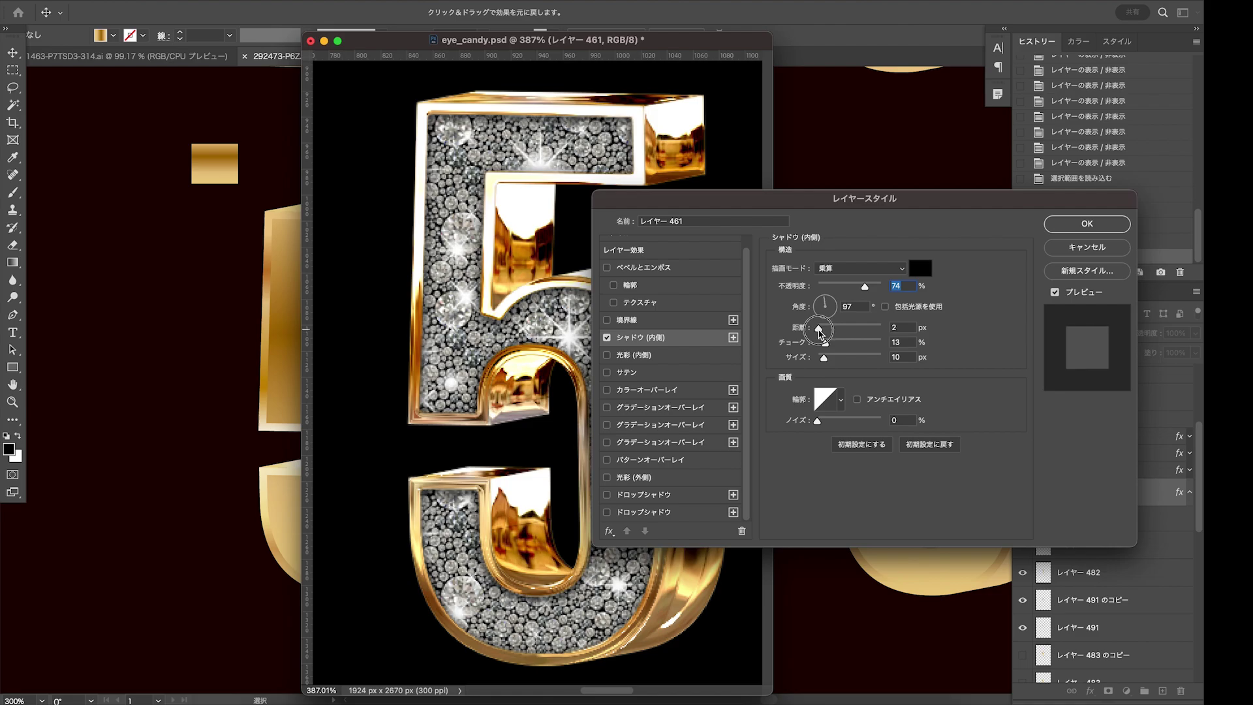
pyautogui.click(824, 359)
pyautogui.moveTo(825, 343); pyautogui.dragTo(822, 343)
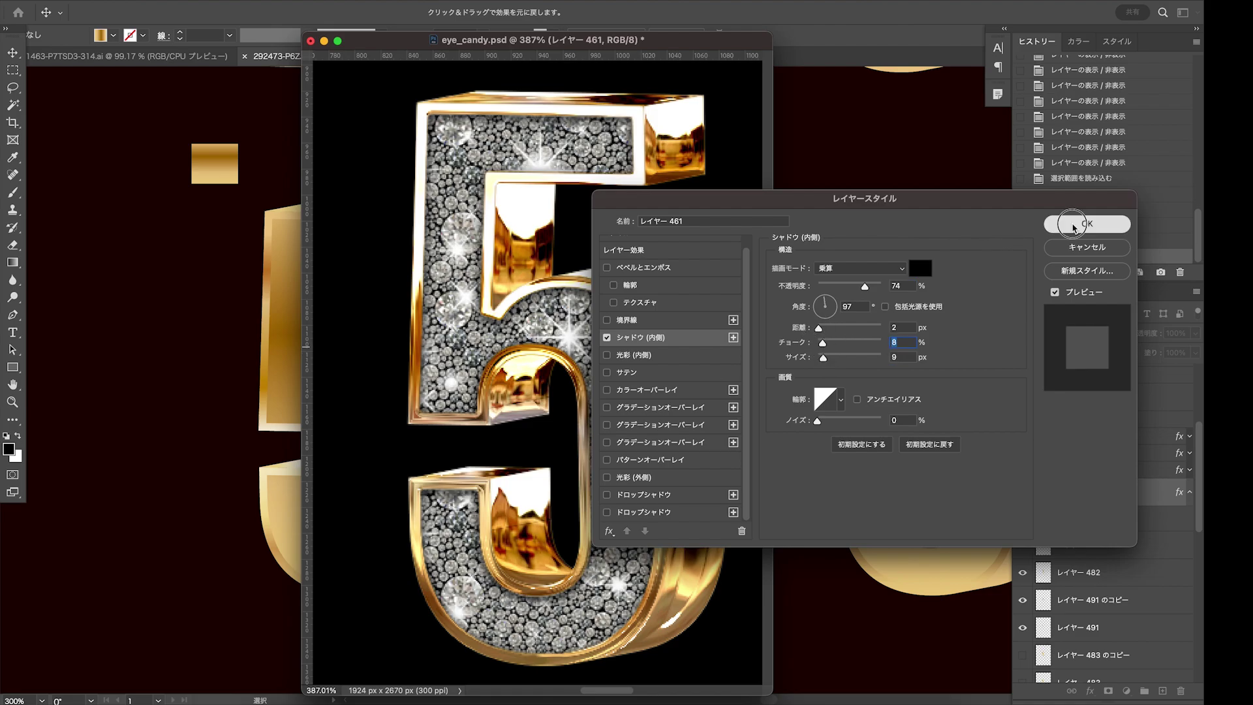
pyautogui.click(1075, 225)
# Enlarge and centre the view on the 5, then select レイヤー 487 のコピー
pyautogui.press('super+minus')
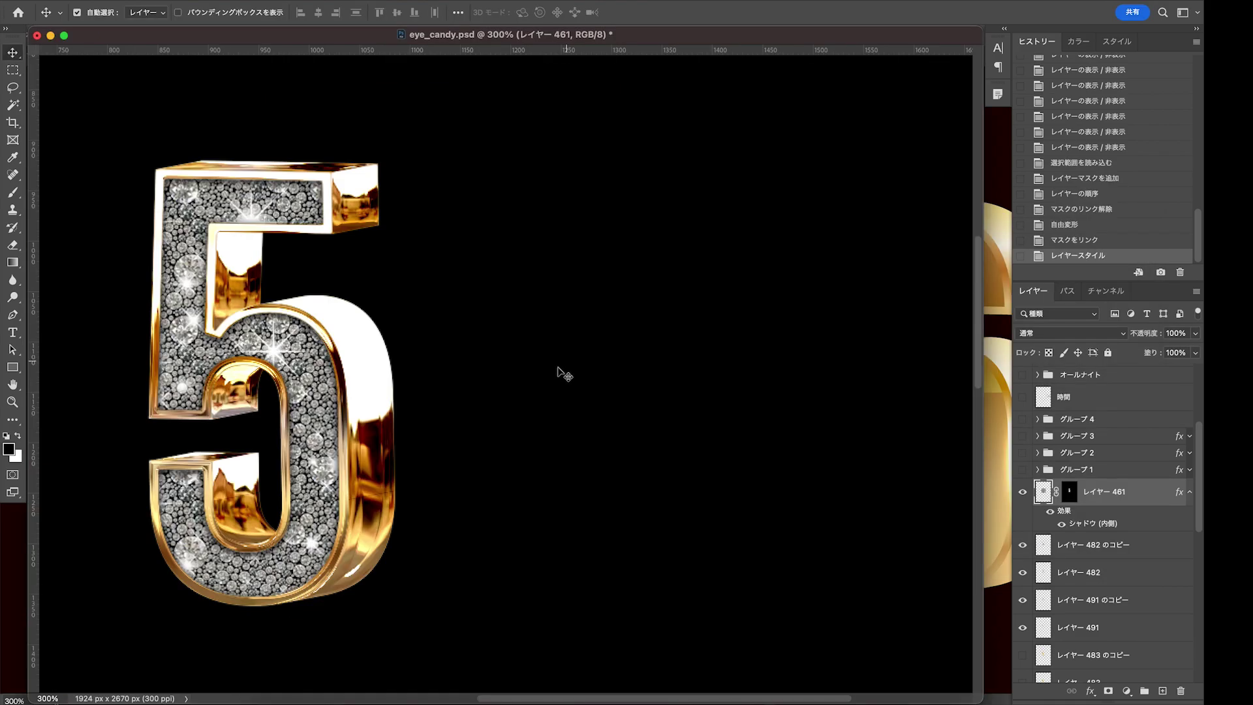
pyautogui.moveTo(297, 356); pyautogui.dragTo(693, 397)
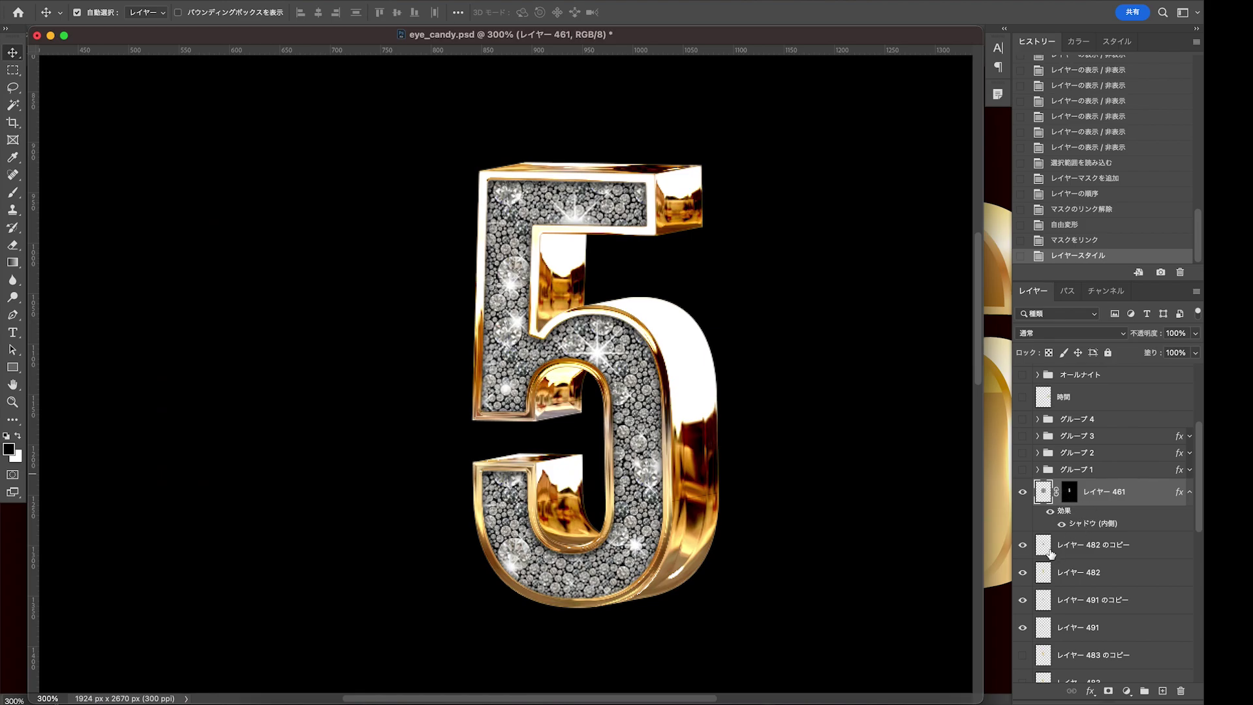
pyautogui.moveTo(741, 445); pyautogui.dragTo(686, 433)
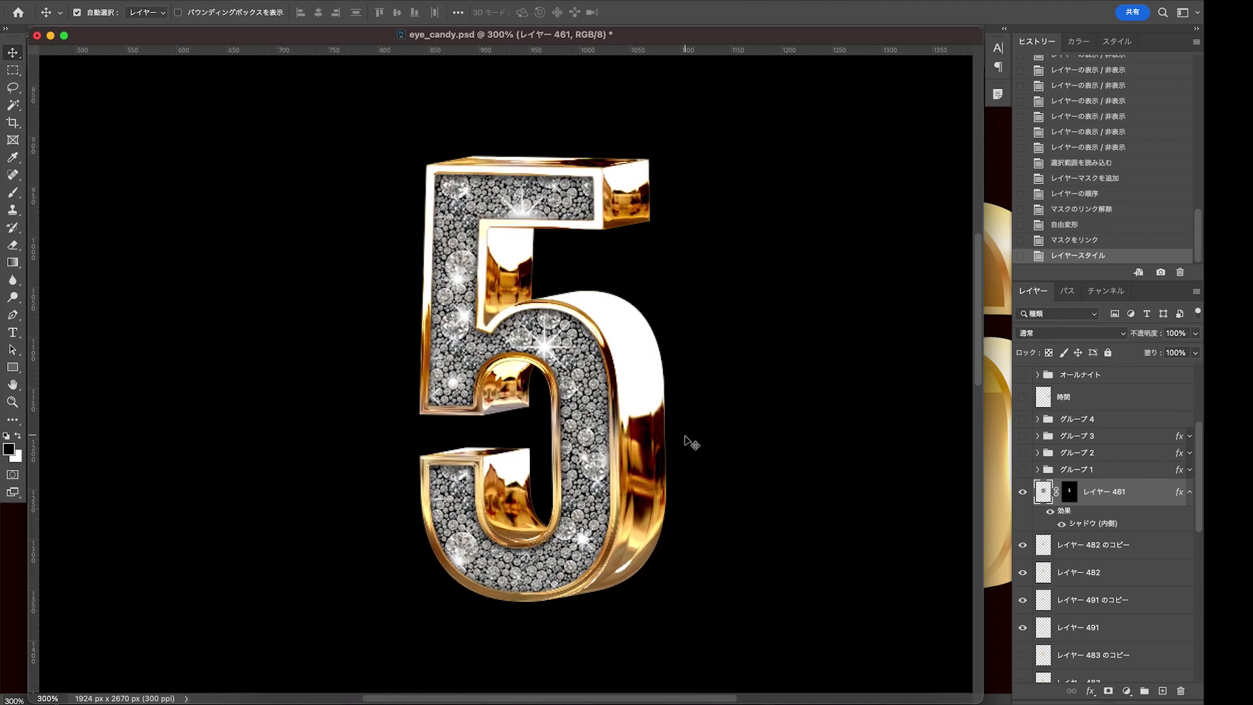
pyautogui.click(655, 470)
pyautogui.click(1077, 463)
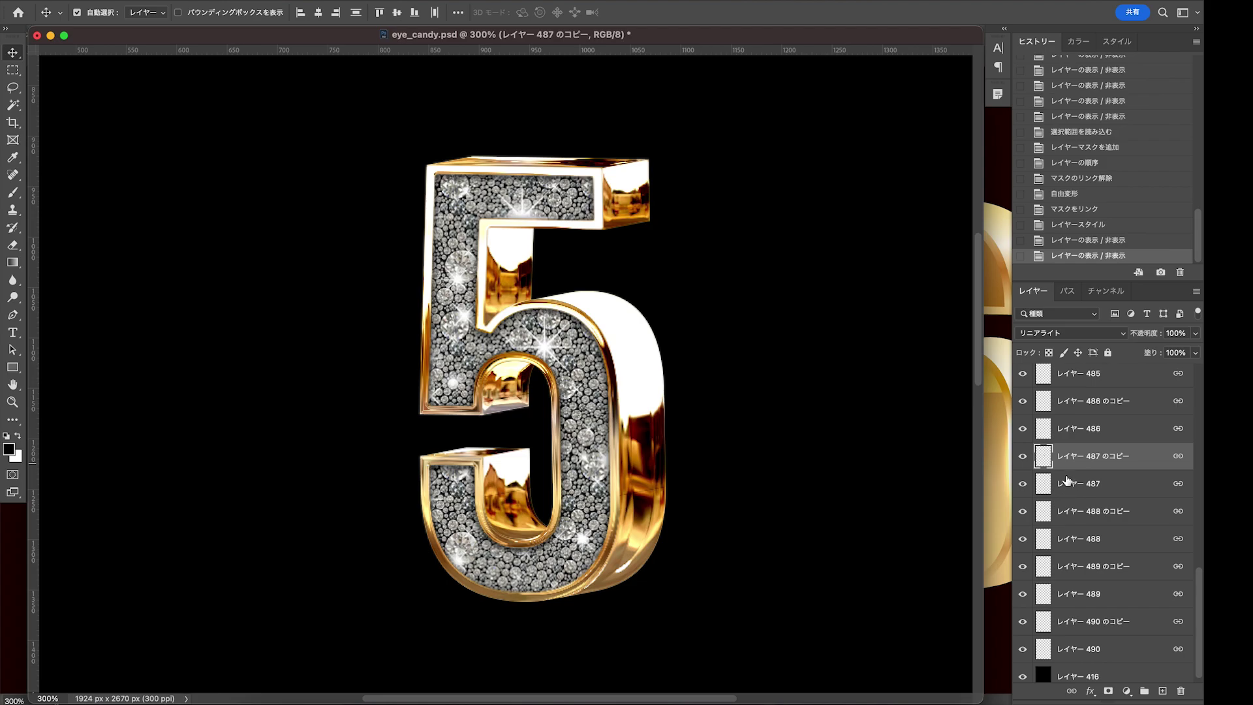
# Compare the 5's side with the highlight copy shown and hidden, leaving レイヤー 487 selected
pyautogui.click(1078, 483)
pyautogui.click(1070, 479)
pyautogui.click(1023, 457)
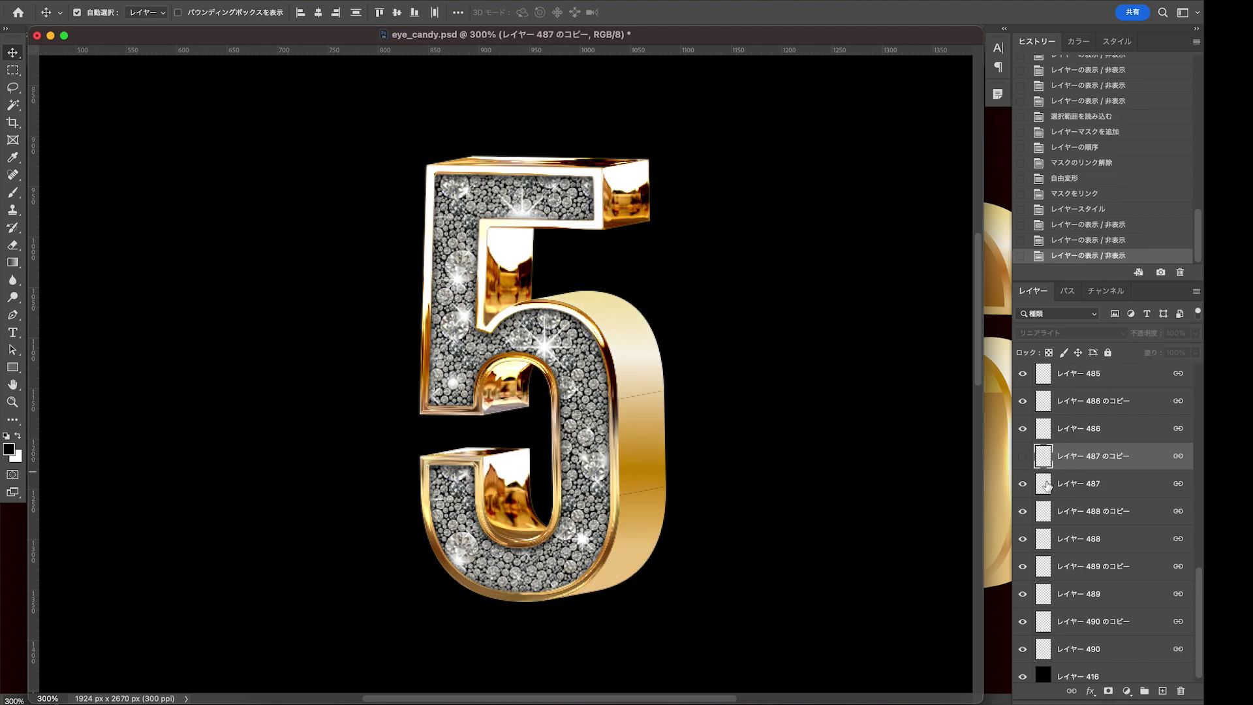
pyautogui.click(1047, 484)
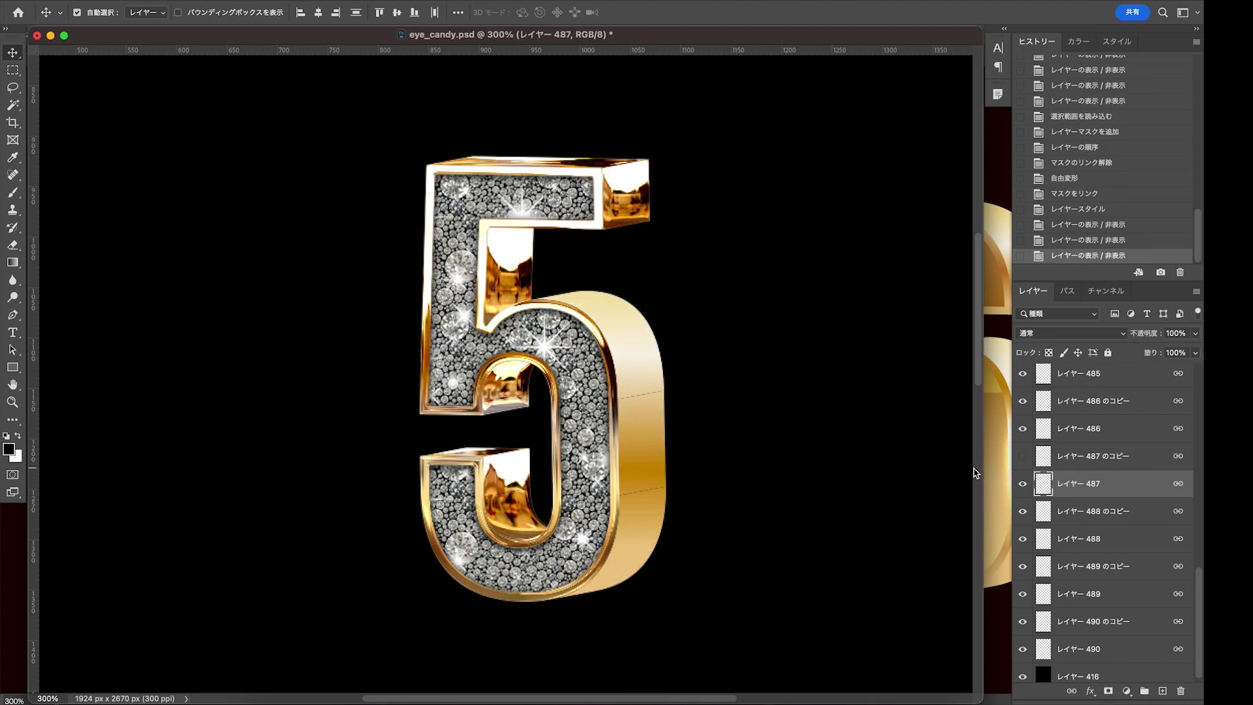
pyautogui.click(1023, 456)
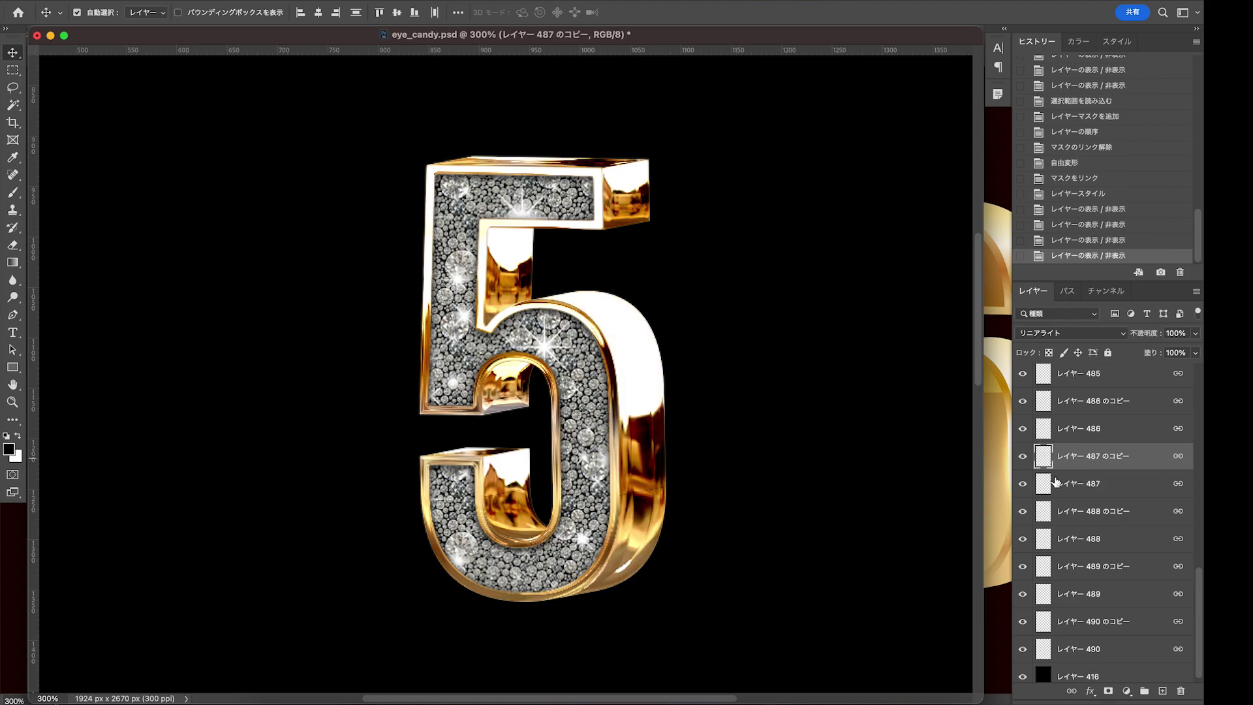
pyautogui.click(1050, 483)
pyautogui.click(1023, 456)
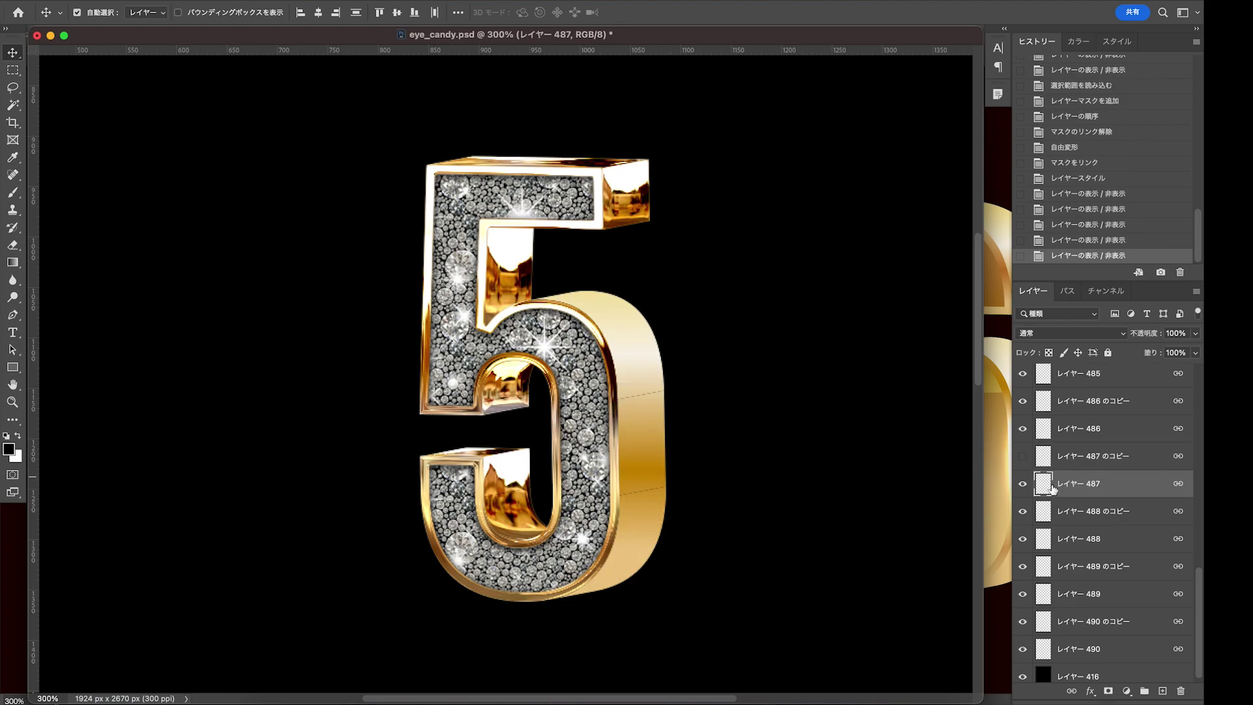
# Give レイヤー 487 a Gradient Overlay from the Blue presets, then show the highlight copy again
pyautogui.doubleClick(1051, 488)
pyautogui.moveTo(770, 209); pyautogui.dragTo(1026, 217)
pyautogui.click(906, 427)
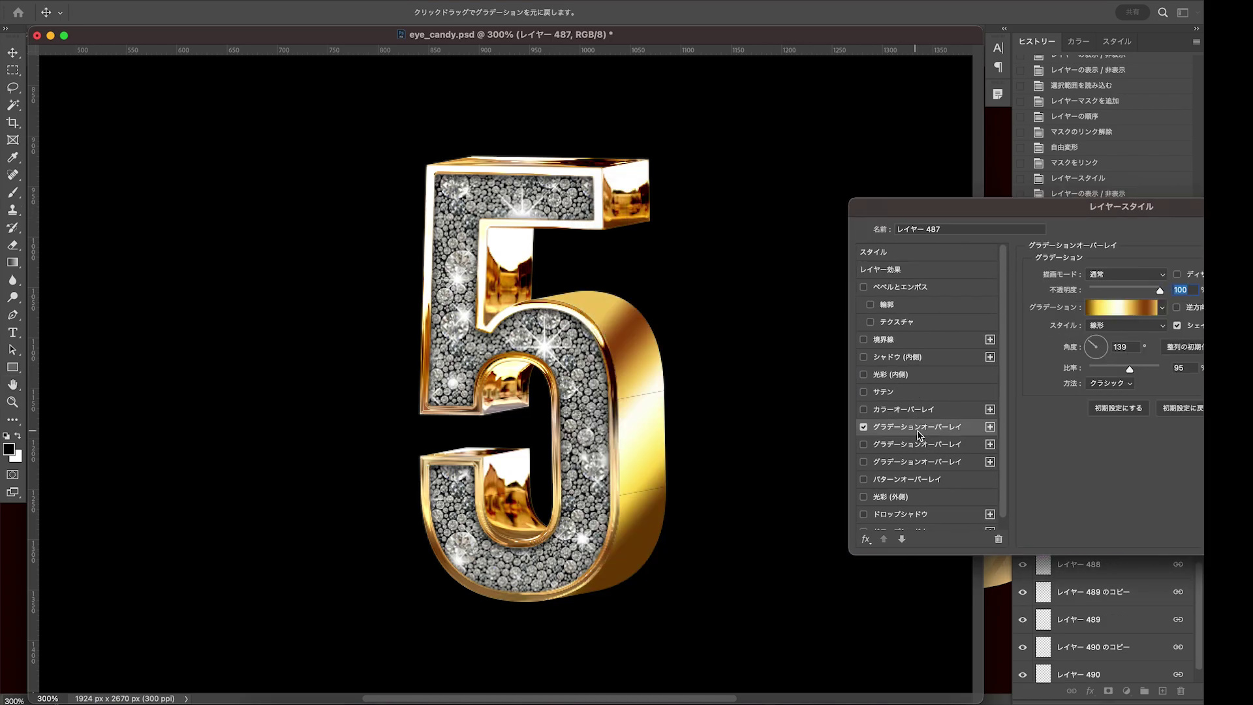
pyautogui.click(1097, 310)
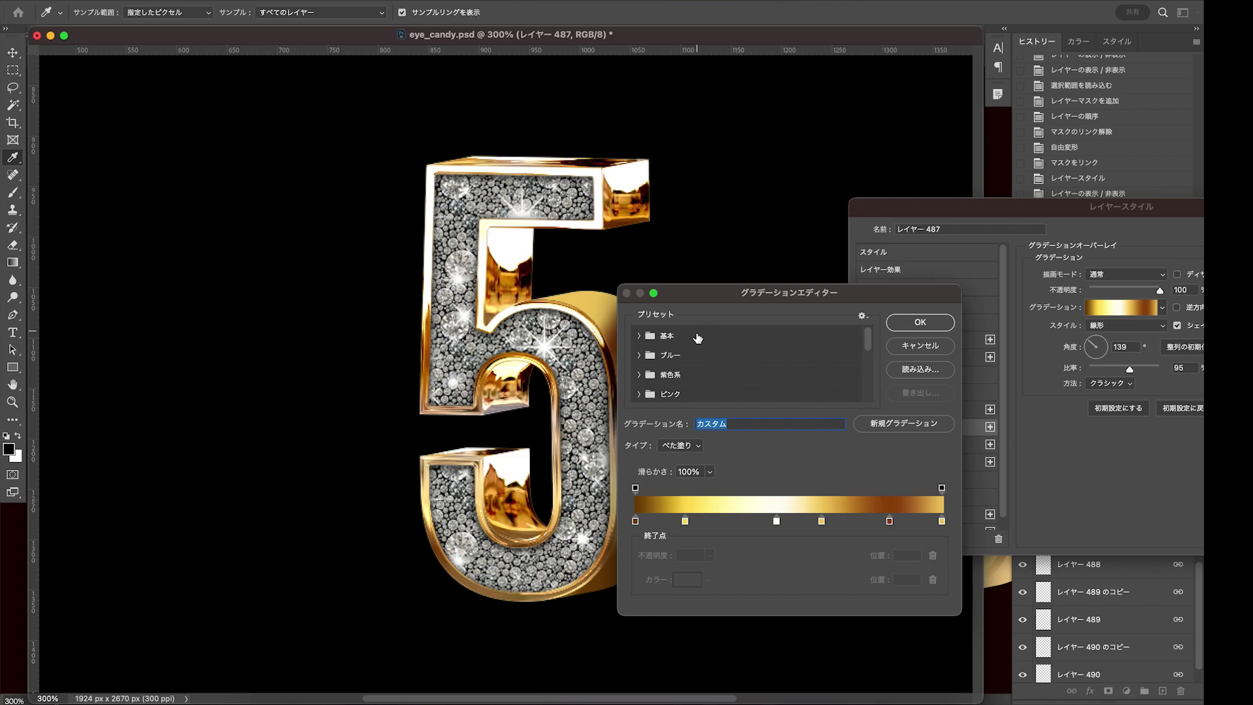
pyautogui.click(660, 363)
pyautogui.click(640, 354)
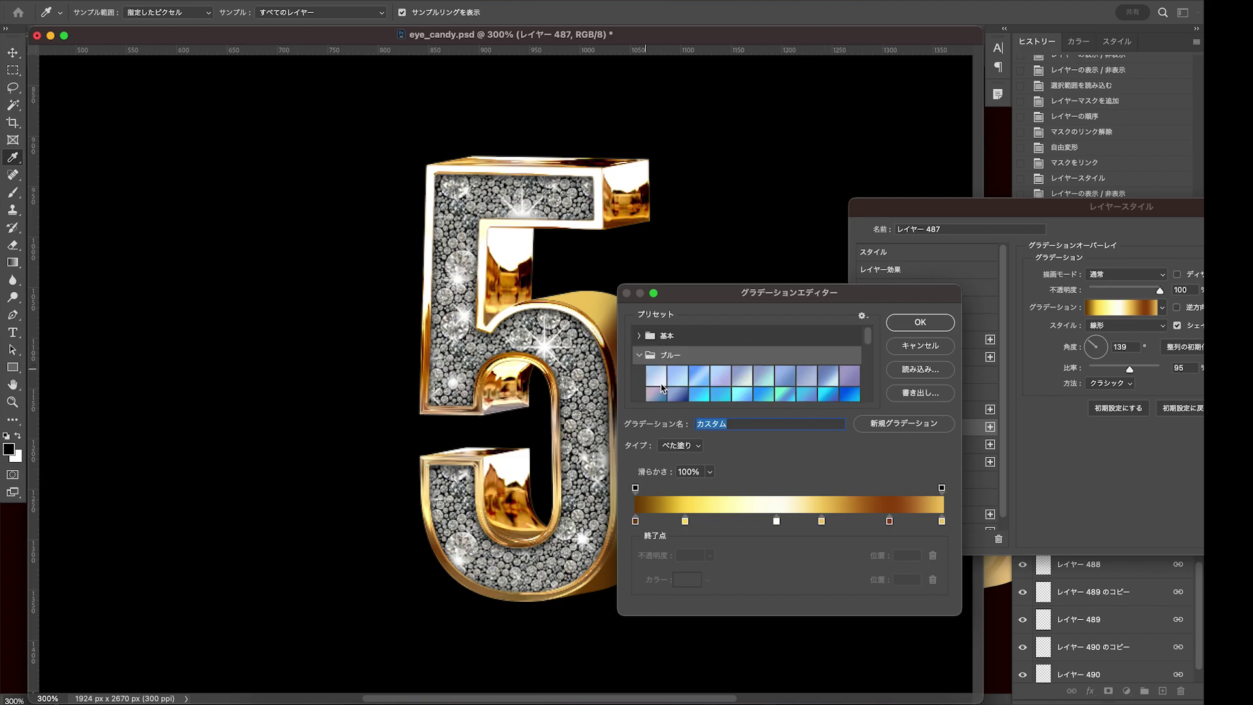
pyautogui.click(849, 395)
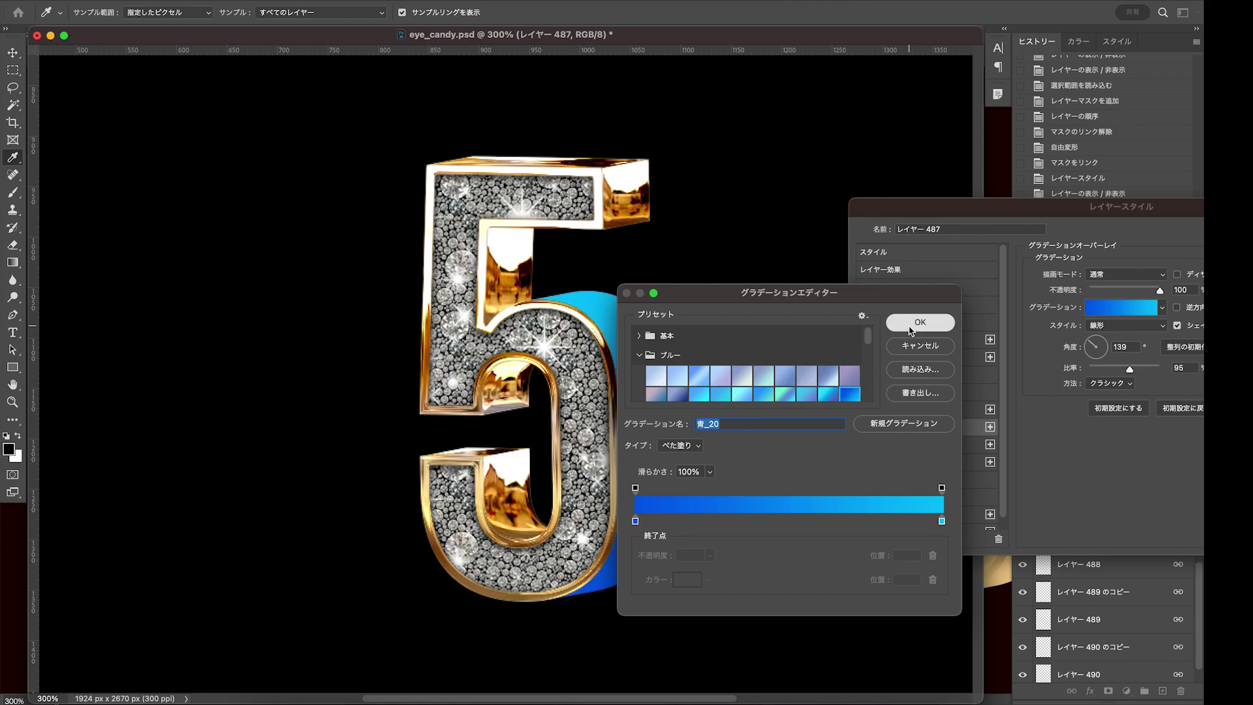
pyautogui.click(920, 322)
pyautogui.moveTo(1109, 222); pyautogui.dragTo(848, 241)
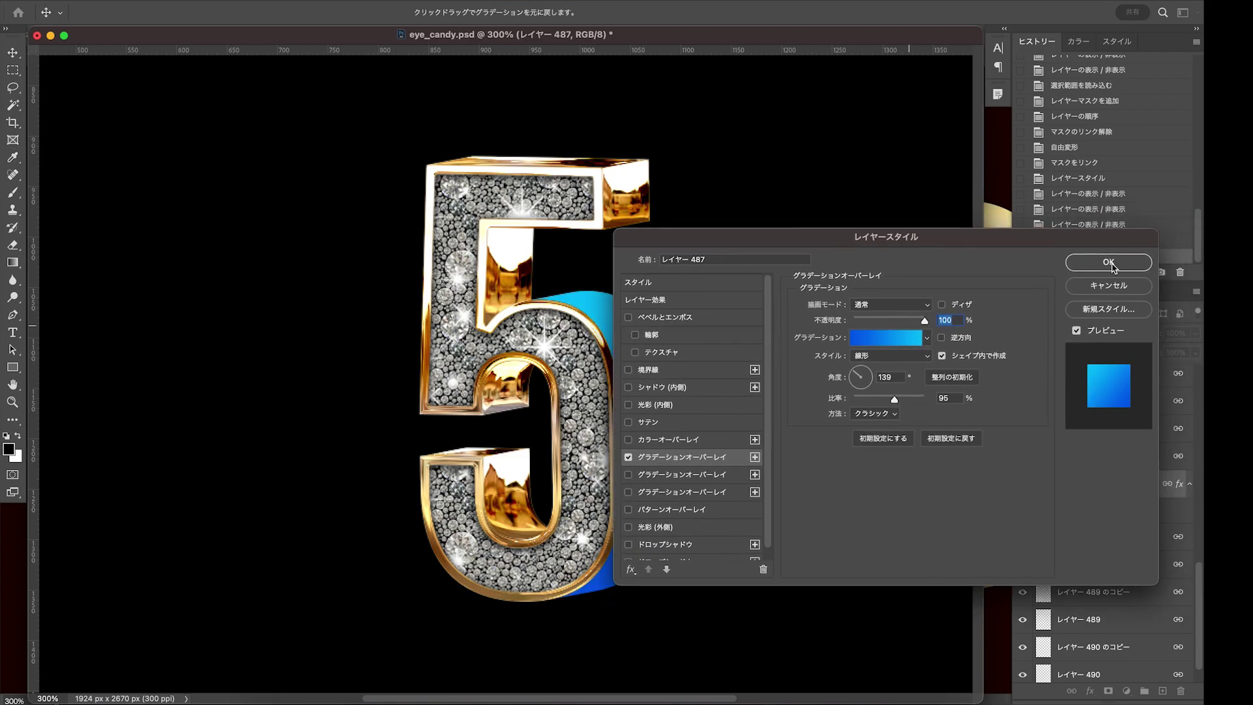
pyautogui.click(1113, 264)
pyautogui.click(1068, 459)
pyautogui.click(1023, 455)
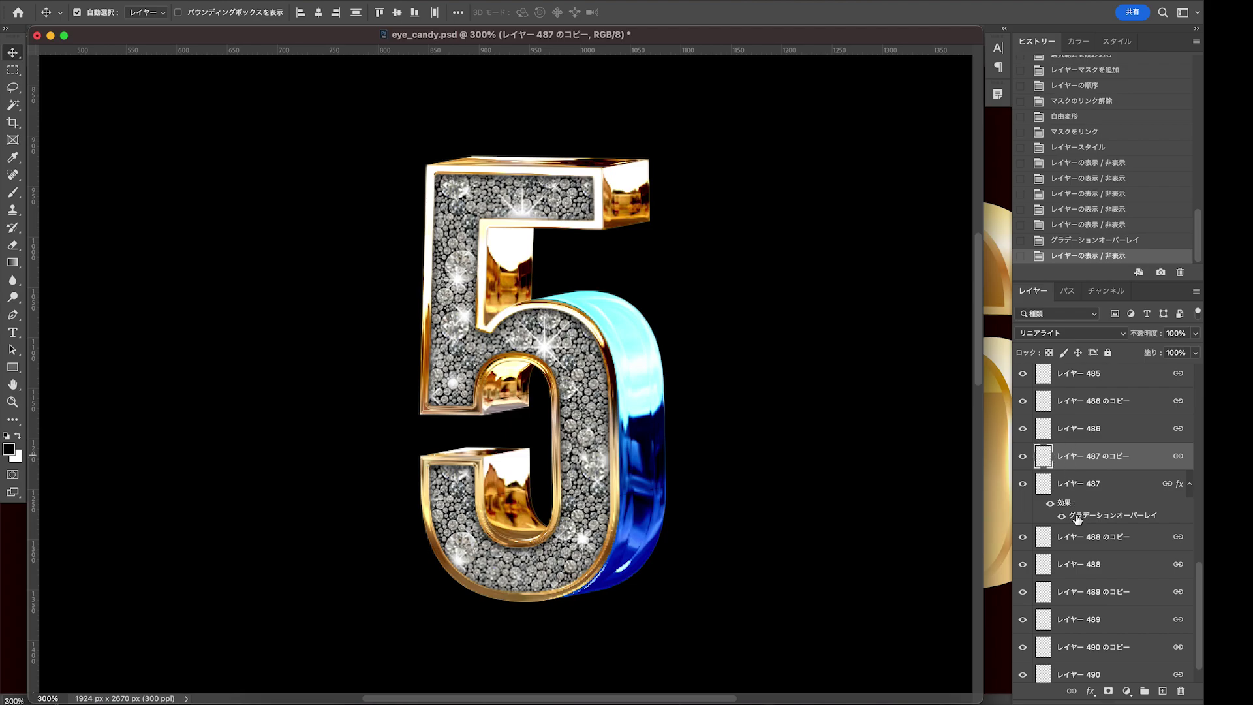
# Copy the blue gradient overlay from レイヤー 487 onto レイヤー 488, 489 and the trim layers
pyautogui.scroll(-2, 1078, 519)
pyautogui.moveTo(1064, 471); pyautogui.dragTo(1077, 530)
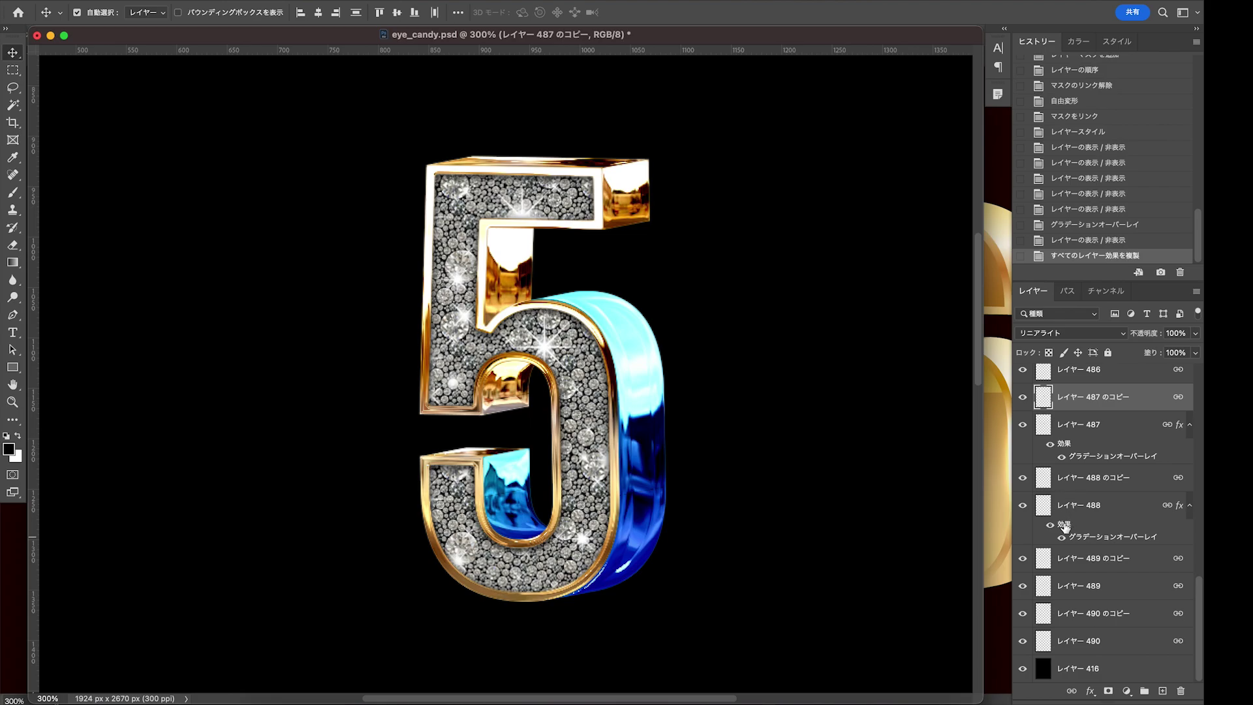
pyautogui.moveTo(1067, 485)
pyautogui.mouseDown()
pyautogui.moveTo(1078, 598)
pyautogui.moveTo(1067, 649)
pyautogui.mouseUp()
pyautogui.scroll(-1, 1079, 599)
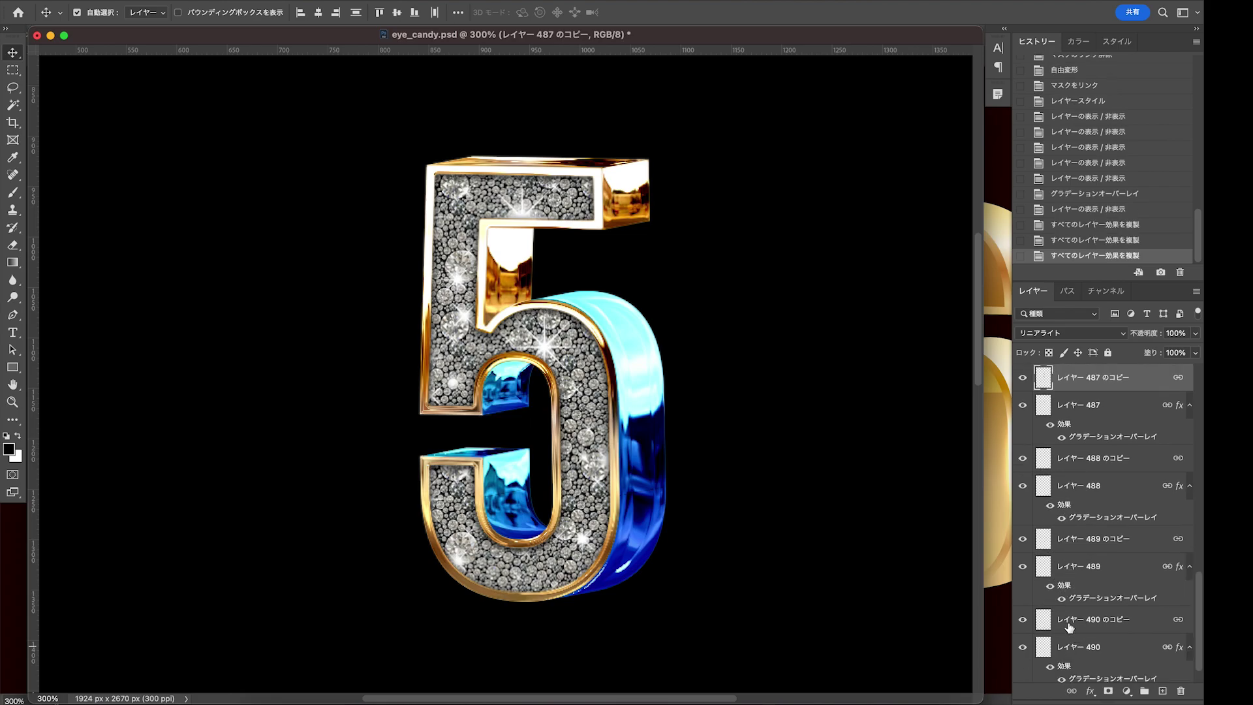
pyautogui.scroll(4, 1068, 498)
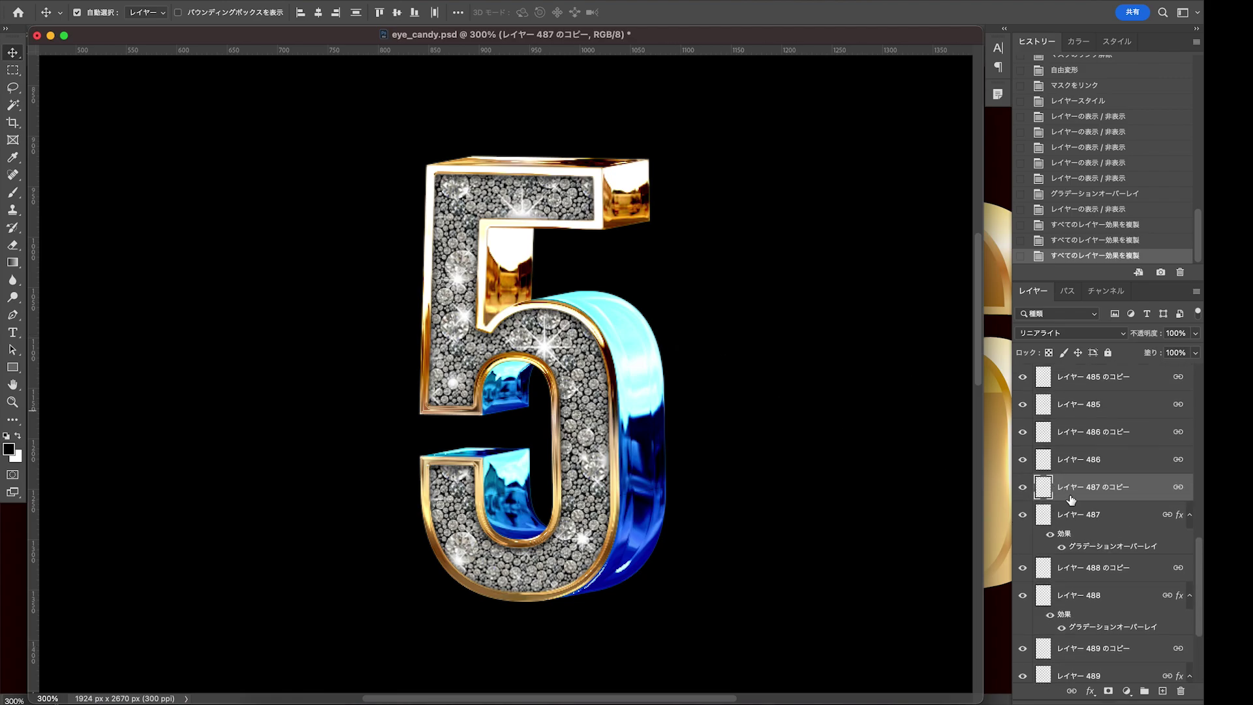
pyautogui.moveTo(1070, 535); pyautogui.dragTo(1077, 460)
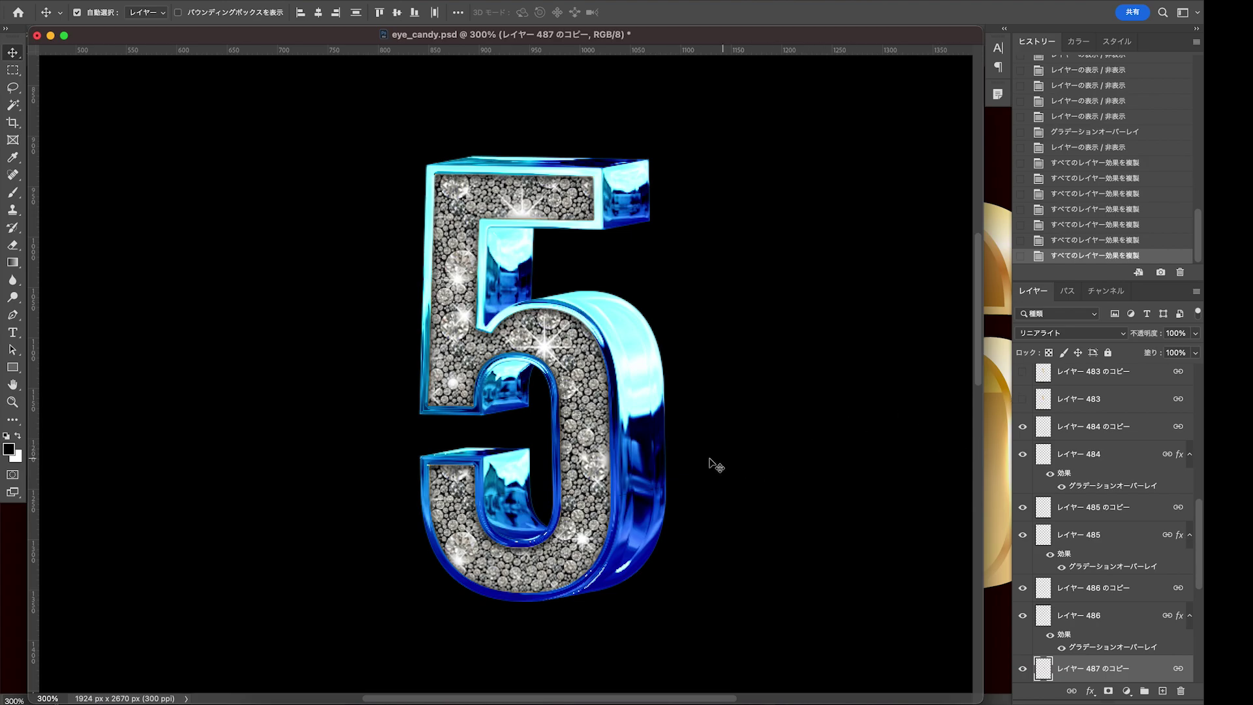
# Check the highlight copy's blend mode, keeping it at リニアライト
pyautogui.click(1107, 522)
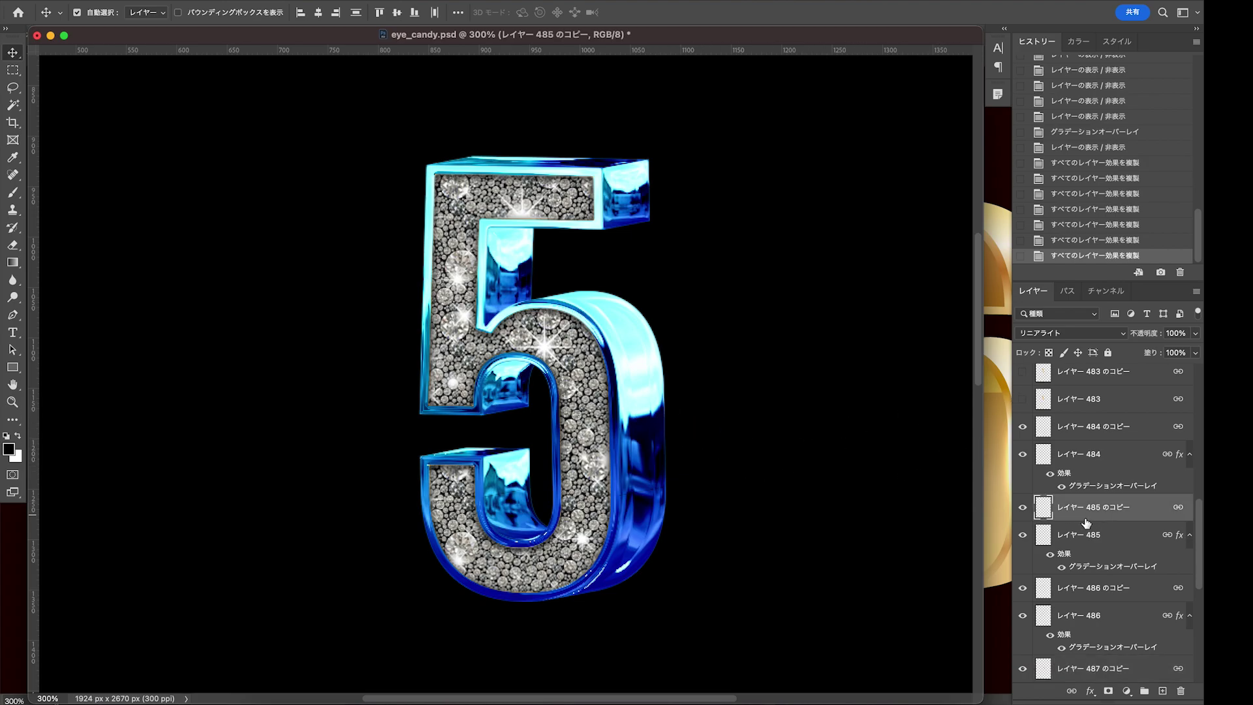
pyautogui.click(655, 389)
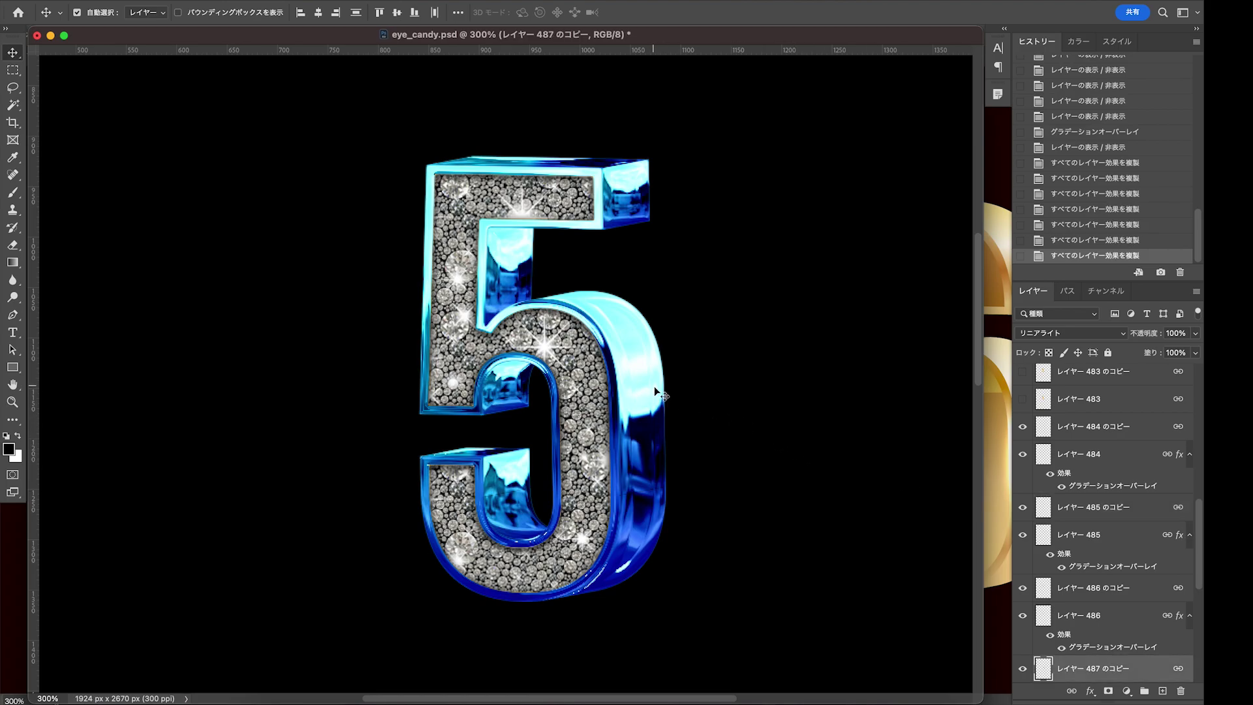
pyautogui.click(1082, 342)
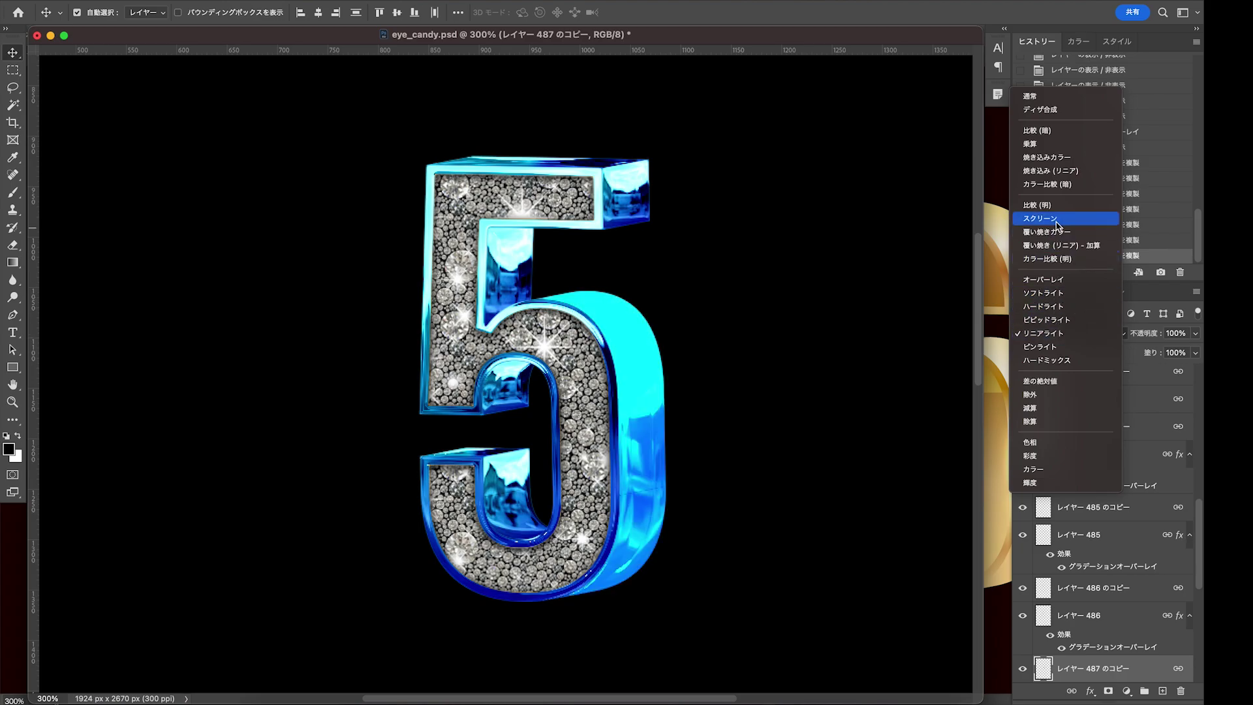
pyautogui.click(1060, 336)
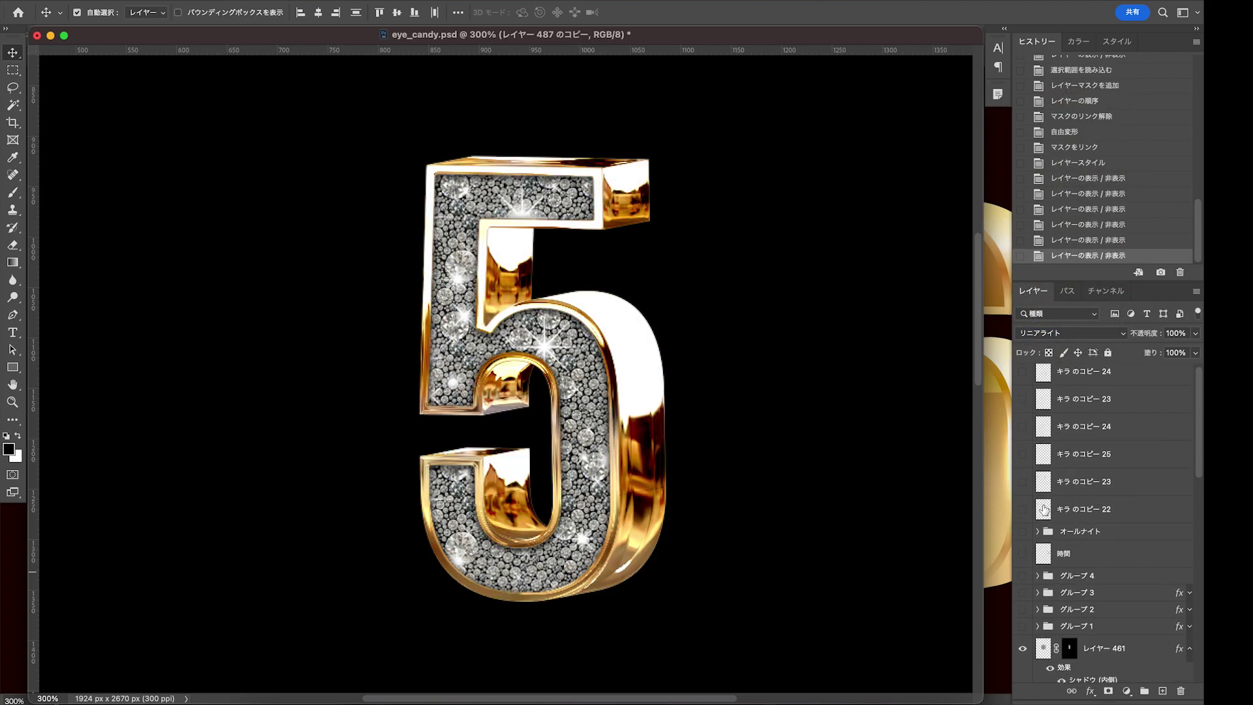
# Show the キラ flare layers and shrink one flare onto the 5's top corner
pyautogui.moveTo(1023, 509); pyautogui.dragTo(1023, 455)
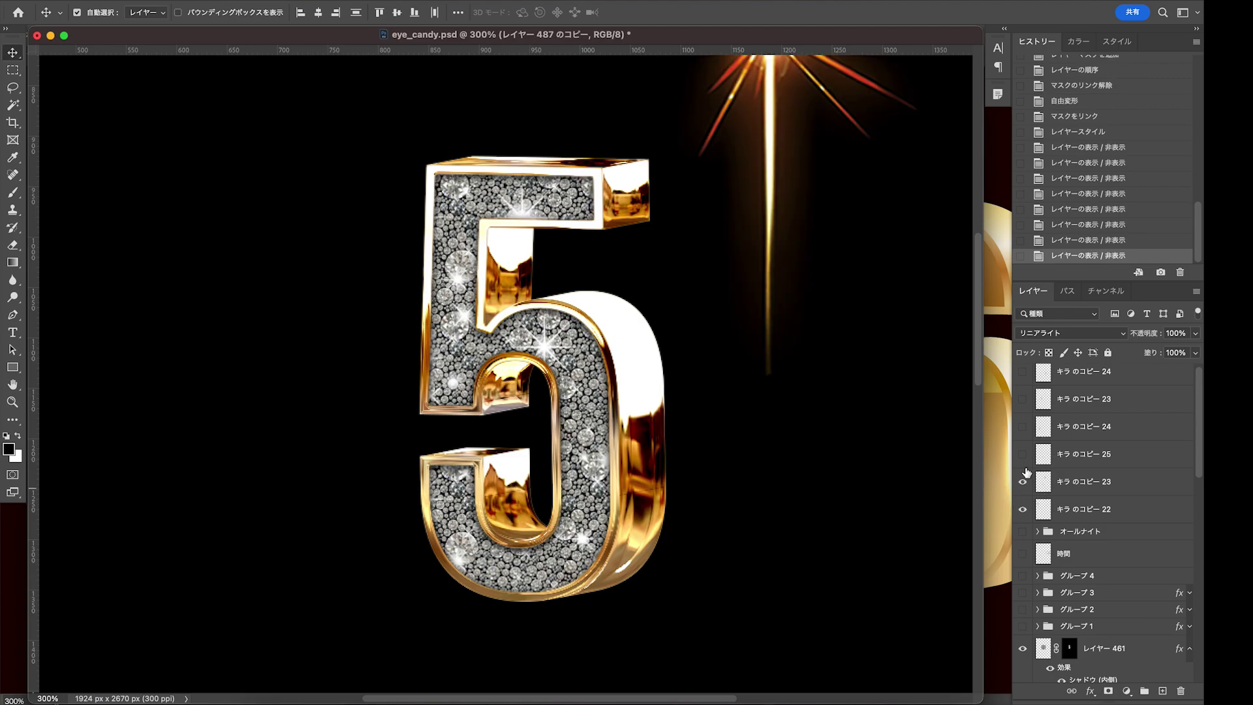
pyautogui.moveTo(764, 130)
pyautogui.mouseDown()
pyautogui.moveTo(714, 269)
pyautogui.moveTo(657, 267)
pyautogui.mouseUp()
pyautogui.hotkey('ctrl', 't')
pyautogui.moveTo(777, 366); pyautogui.dragTo(660, 280)
pyautogui.press('Return')
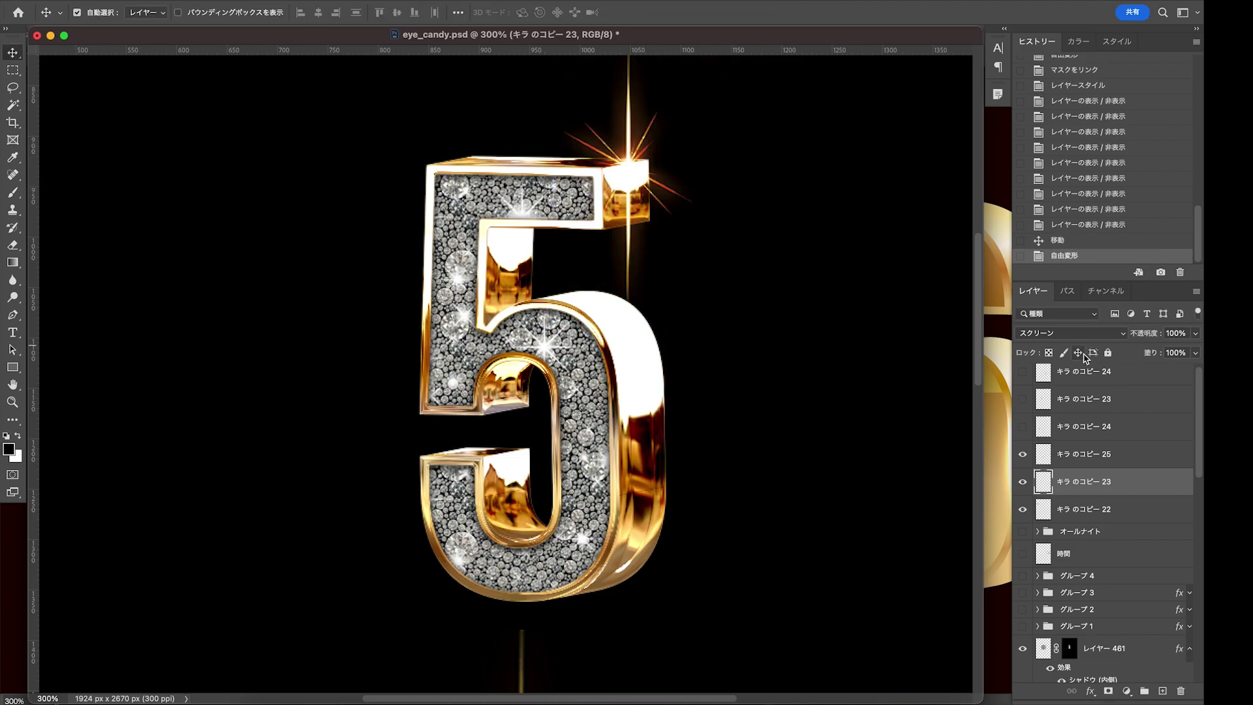
# Duplicate the flare and place copies on the 5's left and lower-right edges
pyautogui.moveTo(1115, 486); pyautogui.dragTo(1159, 685)
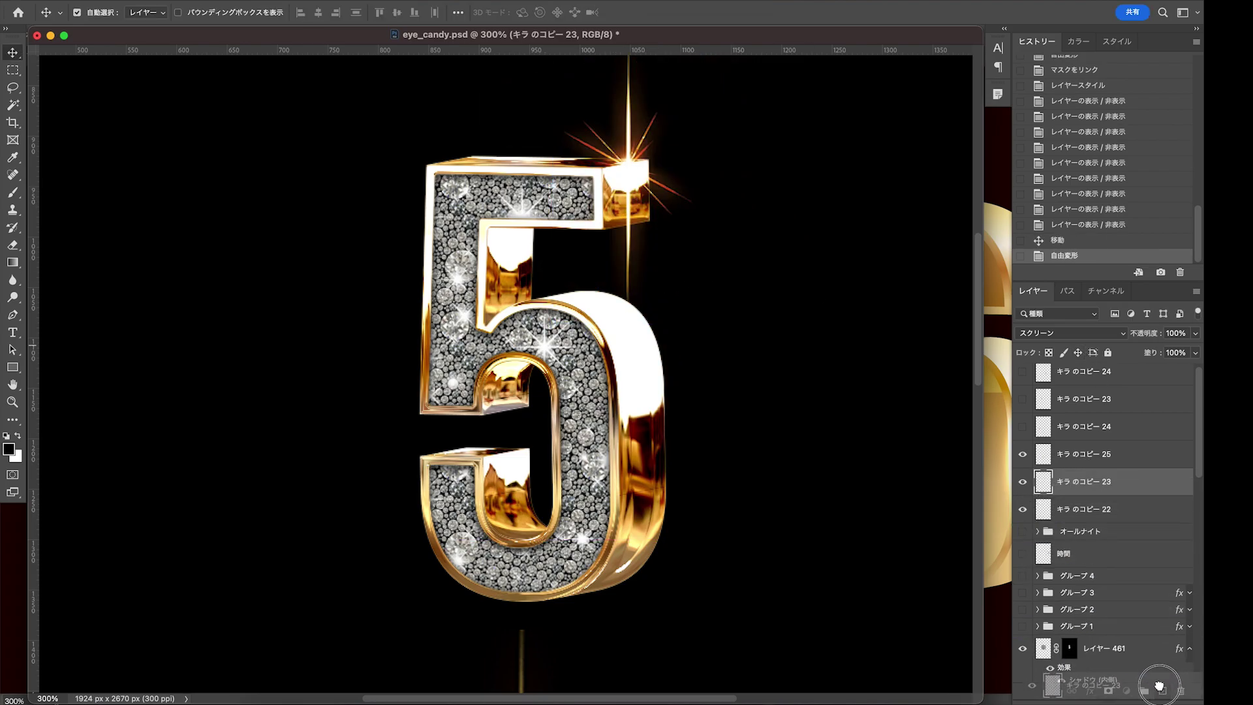
pyautogui.moveTo(625, 176)
pyautogui.mouseDown()
pyautogui.moveTo(547, 315)
pyautogui.moveTo(420, 461)
pyautogui.mouseUp()
pyautogui.moveTo(1104, 481); pyautogui.dragTo(1162, 690)
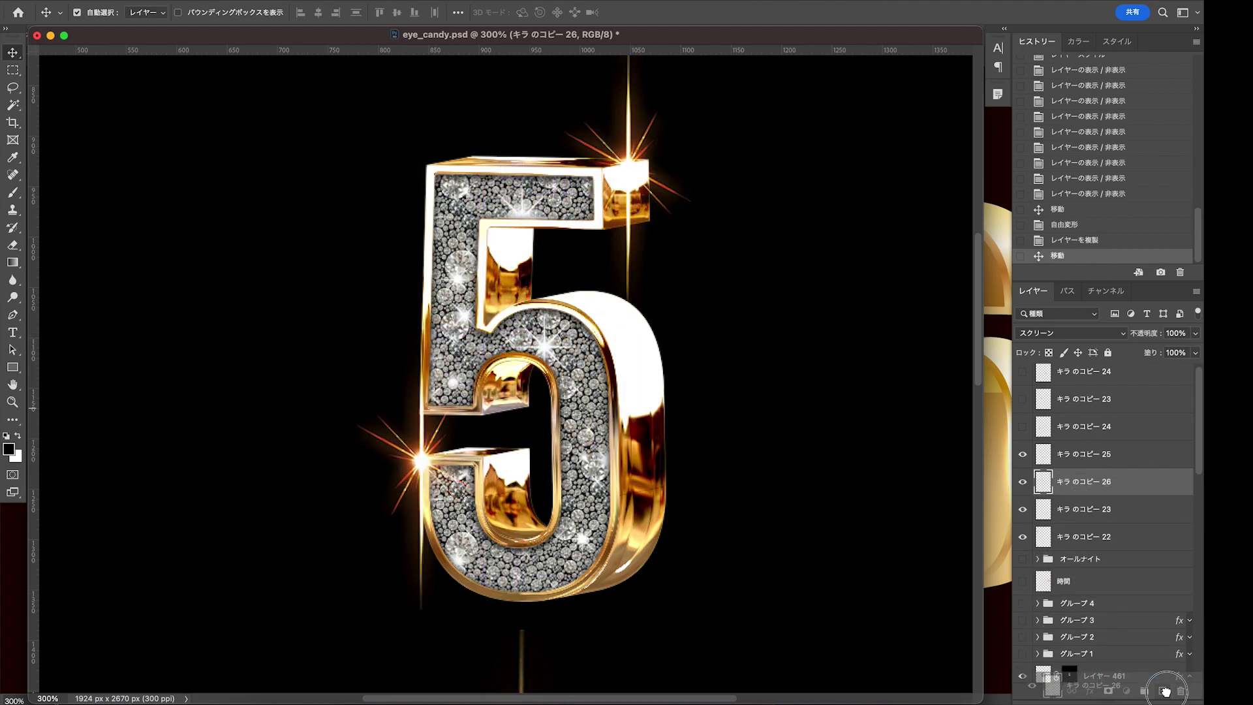
pyautogui.moveTo(413, 483); pyautogui.dragTo(647, 561)
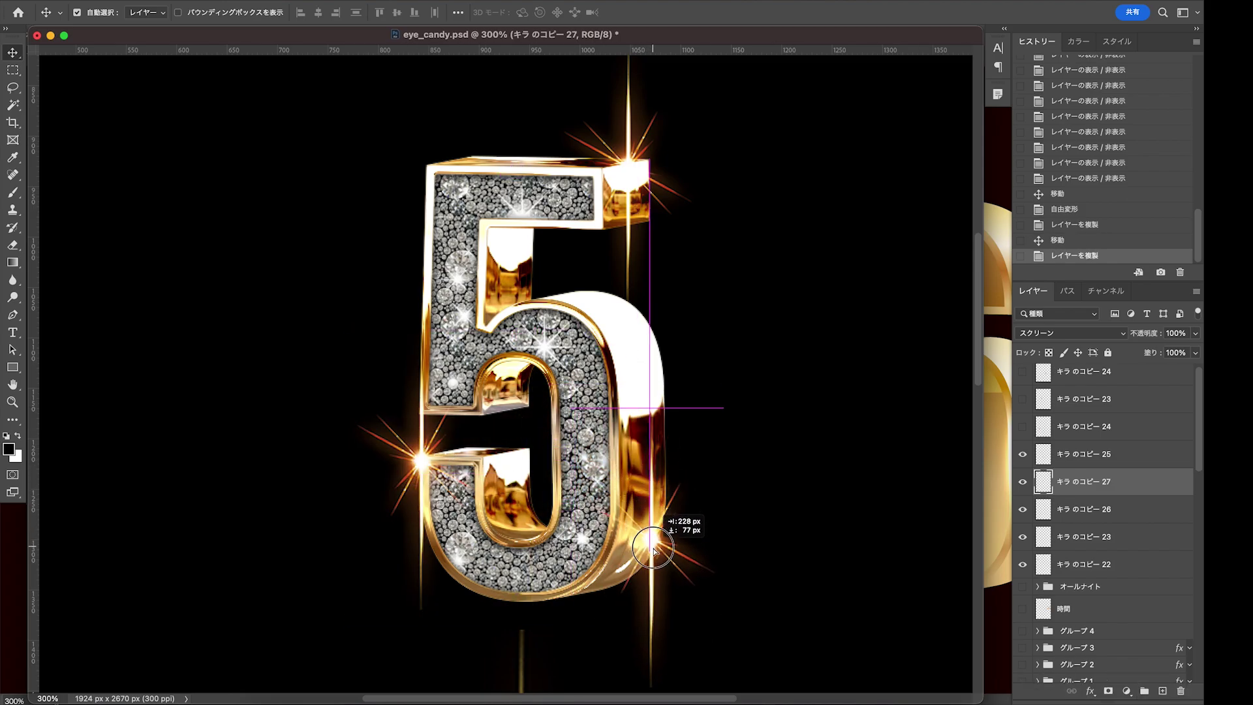
pyautogui.moveTo(1099, 494); pyautogui.dragTo(1161, 690)
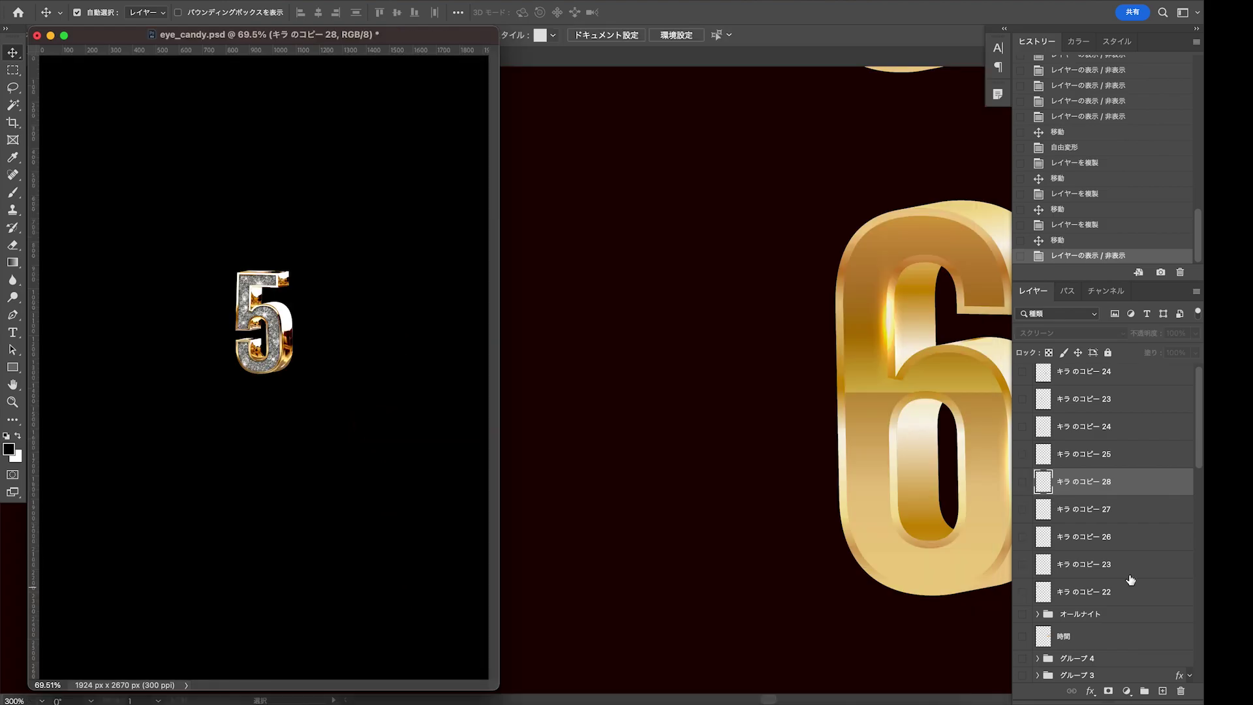
# Hide the upper 36 and diamond 5 so only the lower 36 shows, then view the gold number sheet
pyautogui.scroll(-3, 1055, 580)
pyautogui.scroll(-2, 1055, 555)
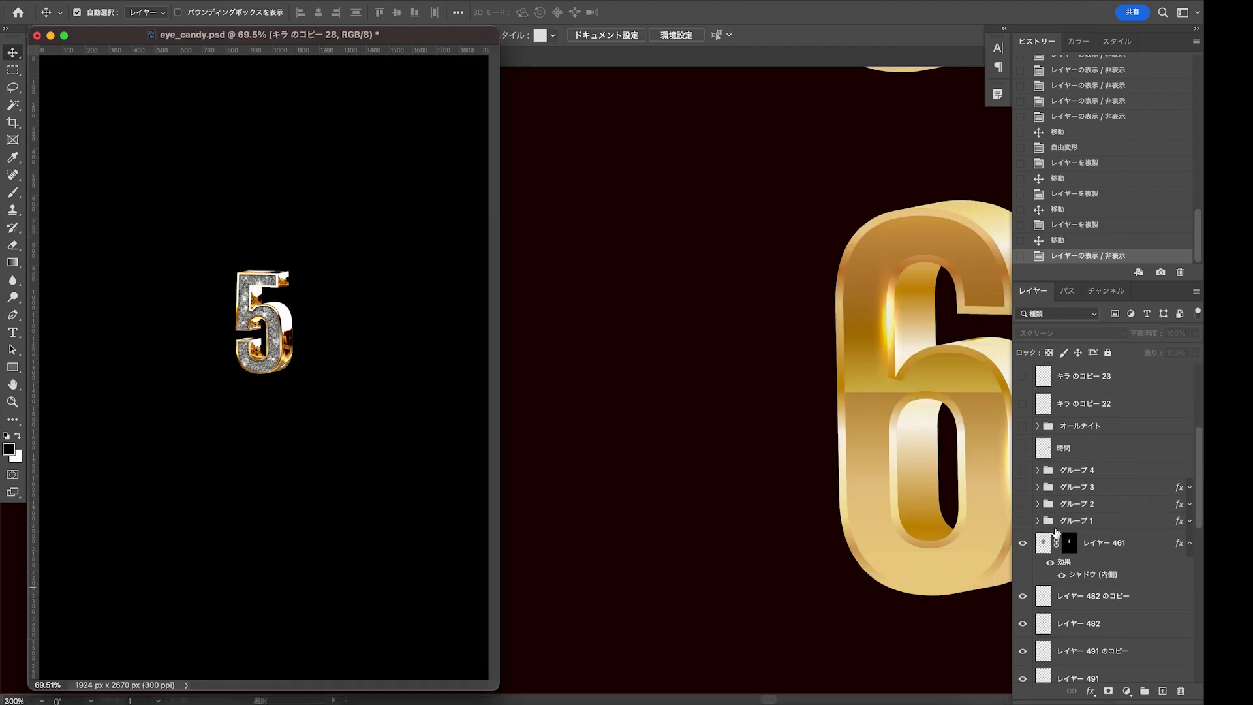
pyautogui.moveTo(1022, 470); pyautogui.dragTo(1025, 526)
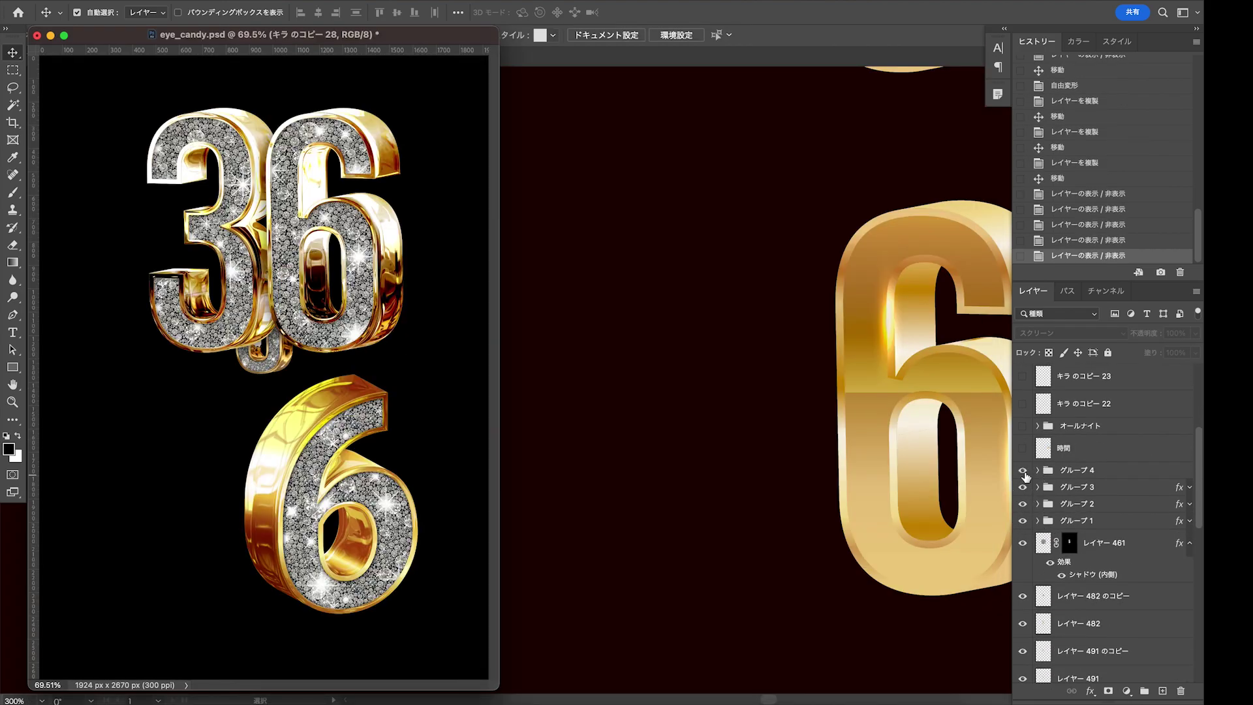
pyautogui.click(1107, 552)
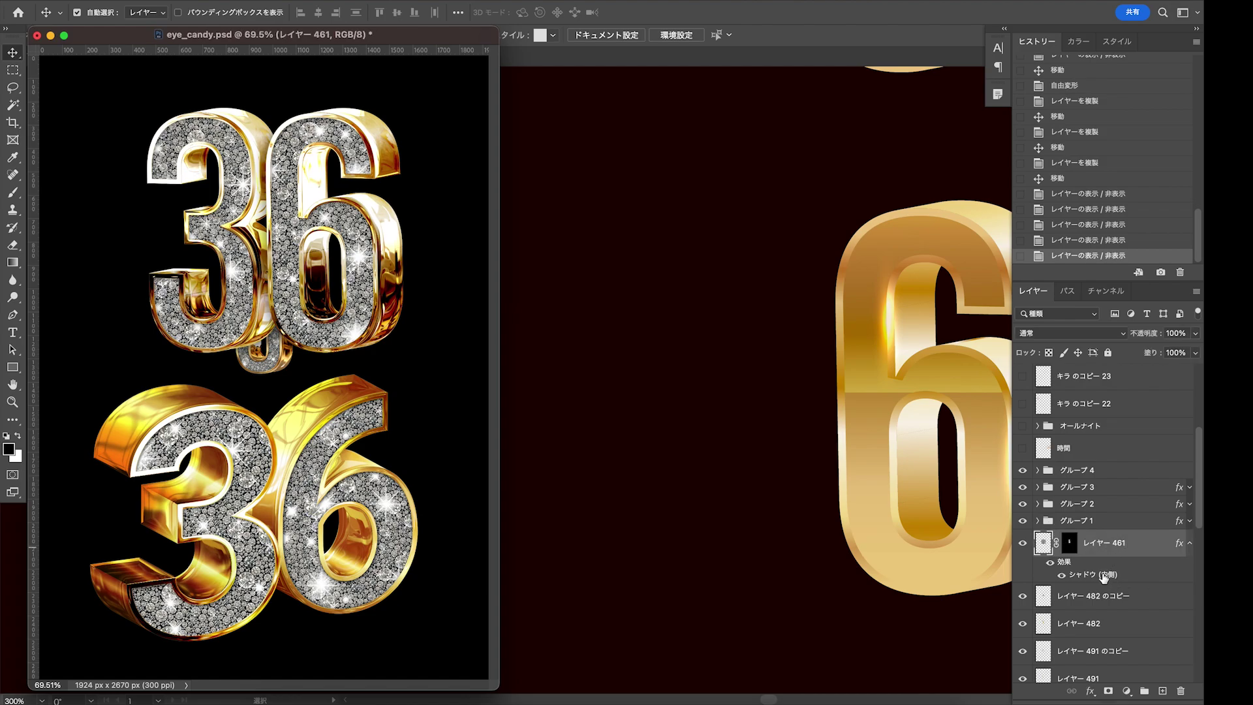
pyautogui.click(1022, 596)
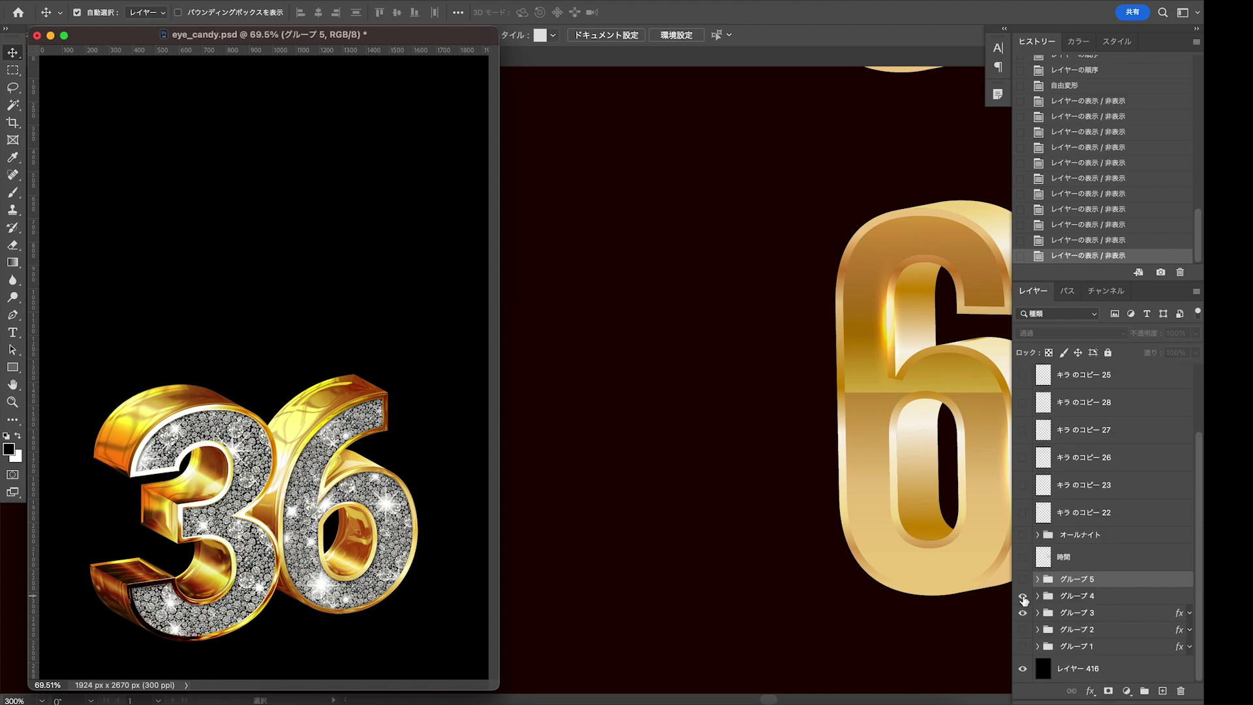
pyautogui.click(1023, 579)
pyautogui.click(1023, 578)
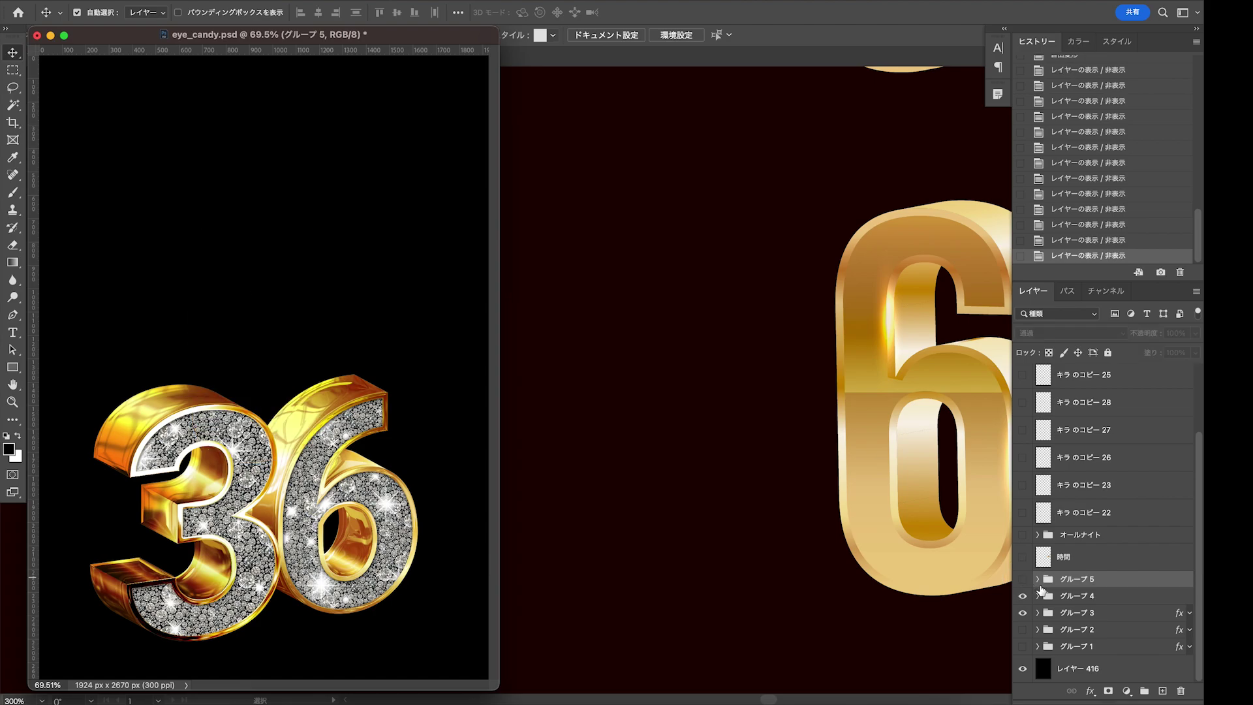
pyautogui.click(656, 424)
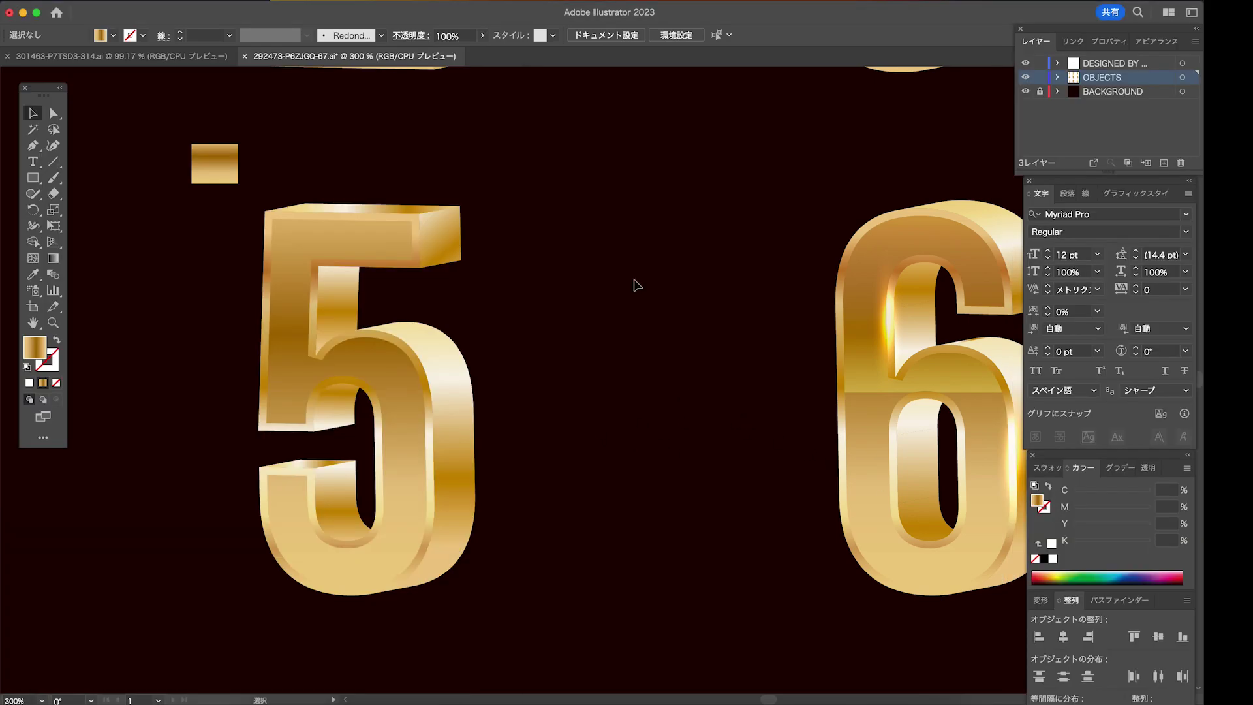
pyautogui.click(176, 57)
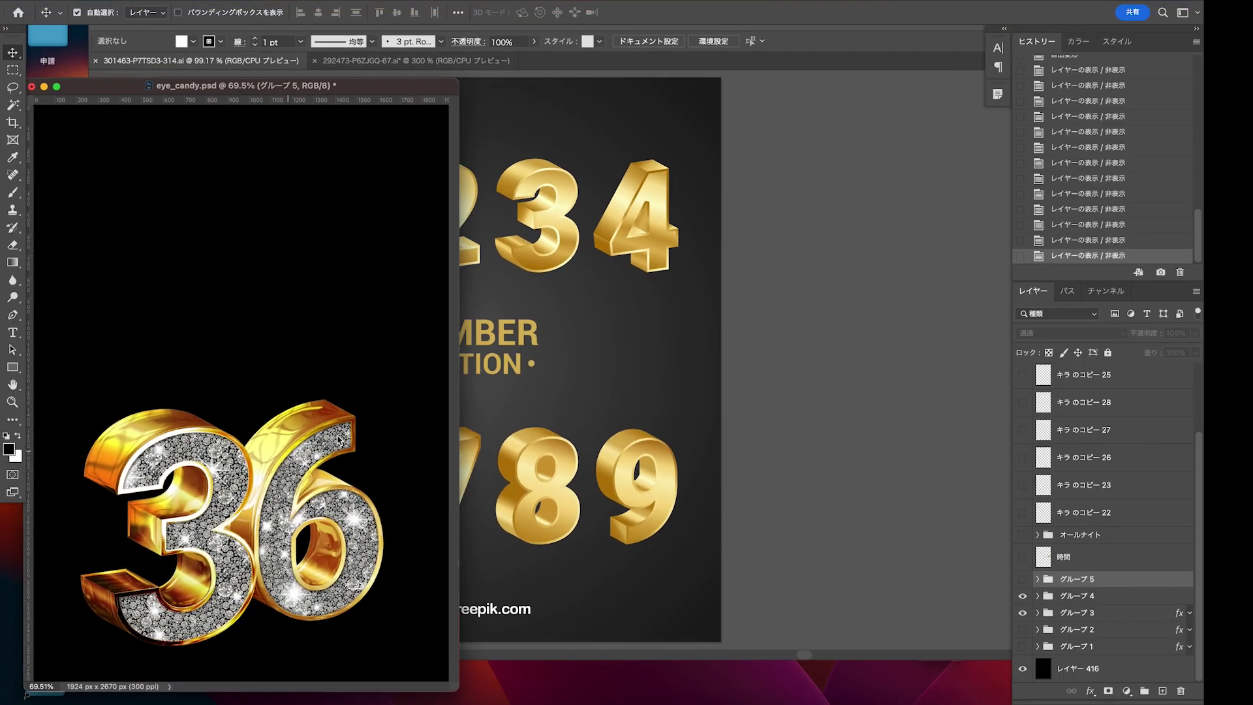
# Show the upper 36 and diamond 5 again, trying a move of the 5 then undoing it
pyautogui.moveTo(1023, 646); pyautogui.dragTo(1023, 580)
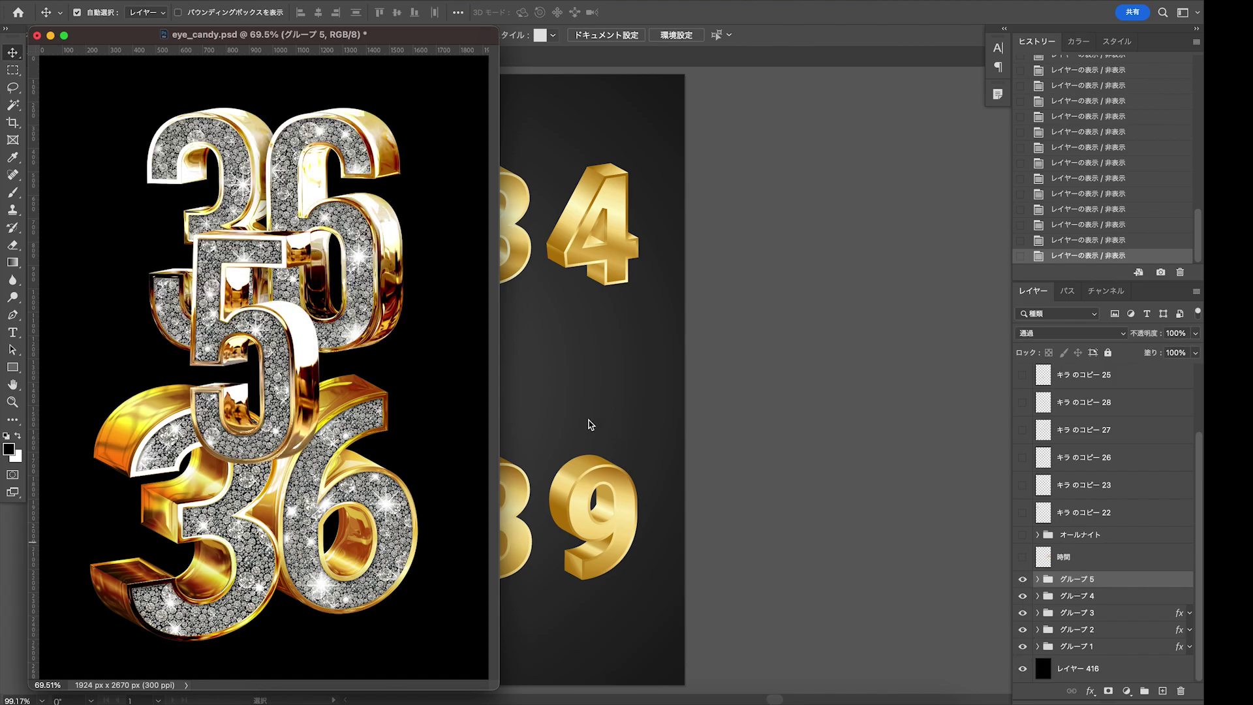
pyautogui.hotkey('ctrl', 't')
pyautogui.moveTo(276, 354); pyautogui.dragTo(452, 386)
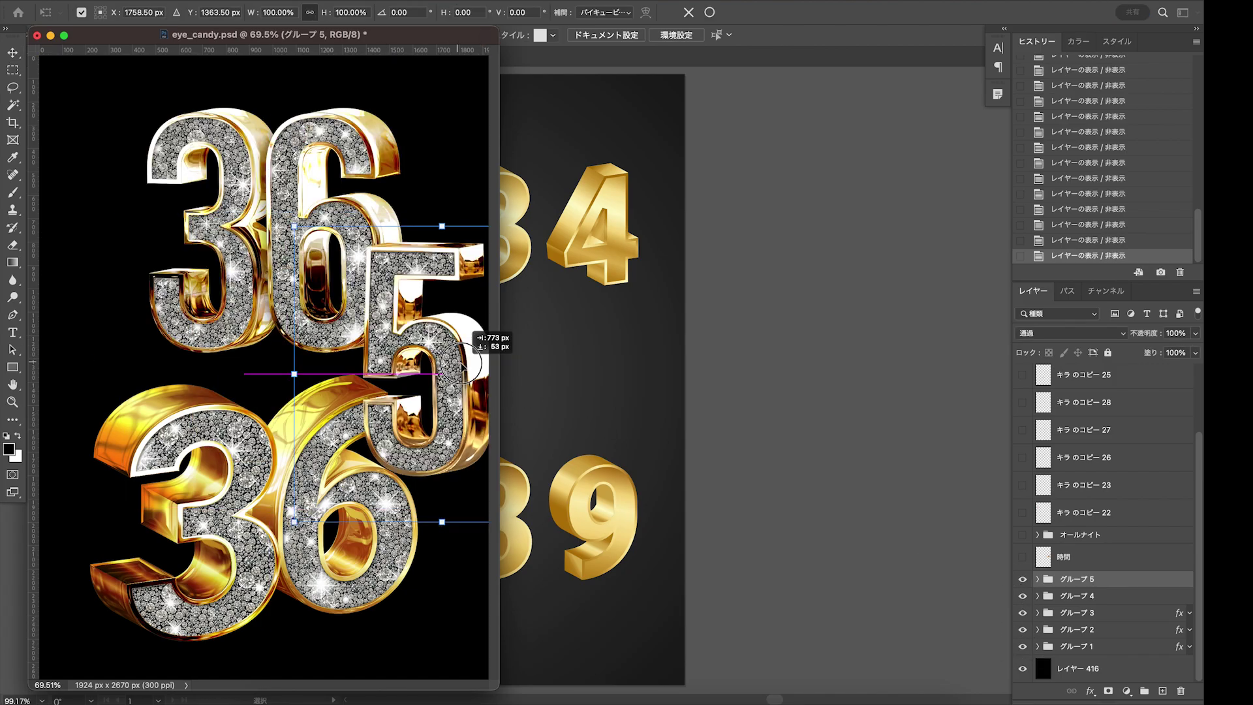
pyautogui.moveTo(452, 386); pyautogui.dragTo(385, 320)
pyautogui.press('Return')
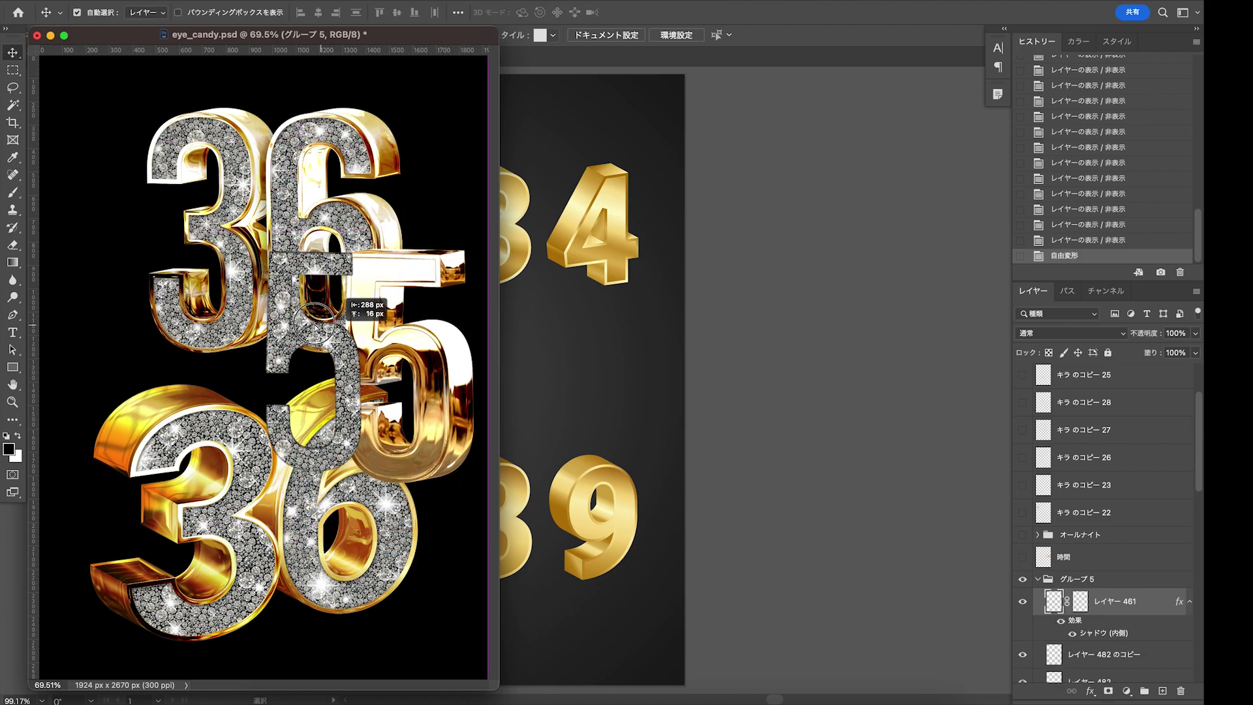
pyautogui.hotkey('ctrl', 'z')
# Move the whole diamond 5 group left so it sits between the two 36s
pyautogui.click(1116, 585)
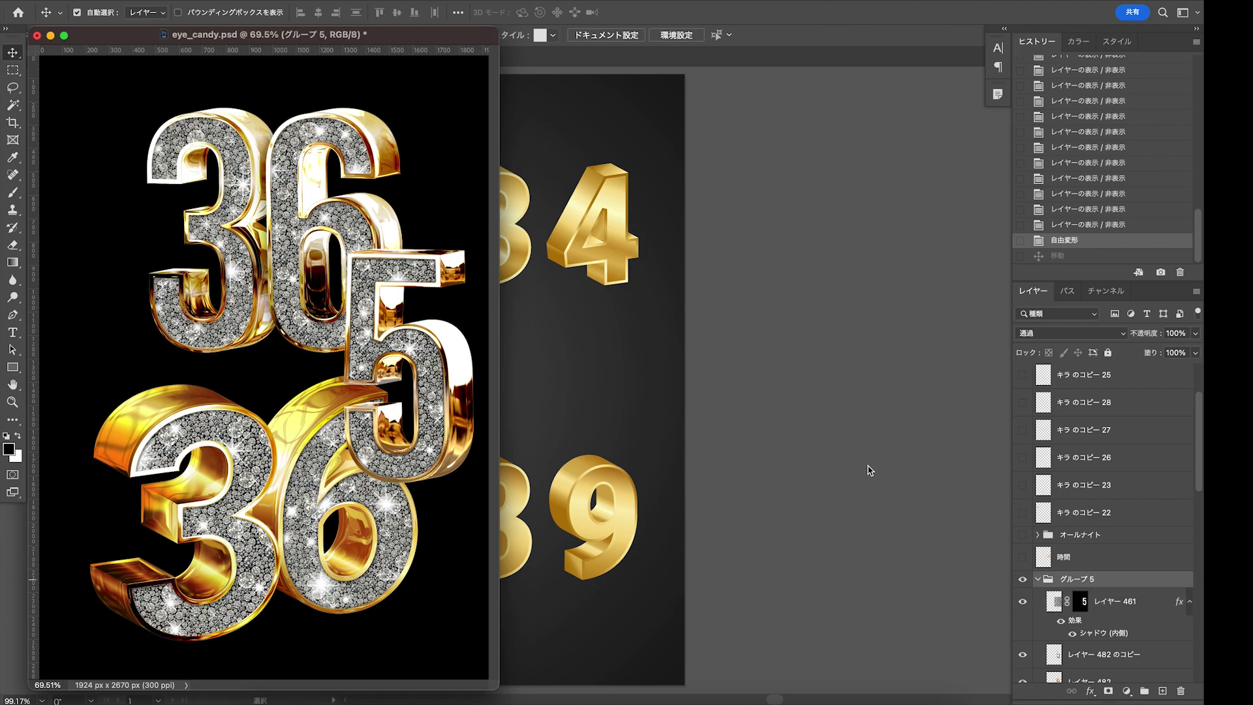
pyautogui.hotkey('ctrl', 't')
pyautogui.moveTo(448, 418); pyautogui.dragTo(317, 409)
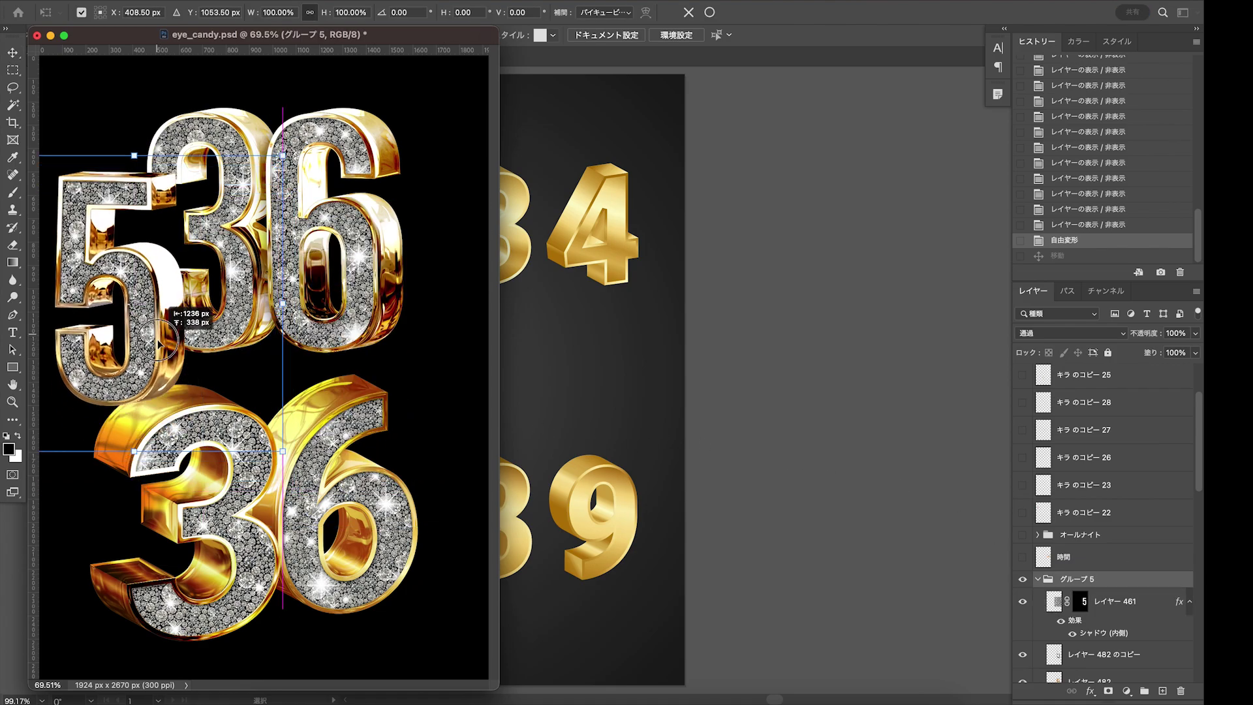
pyautogui.press('Return')
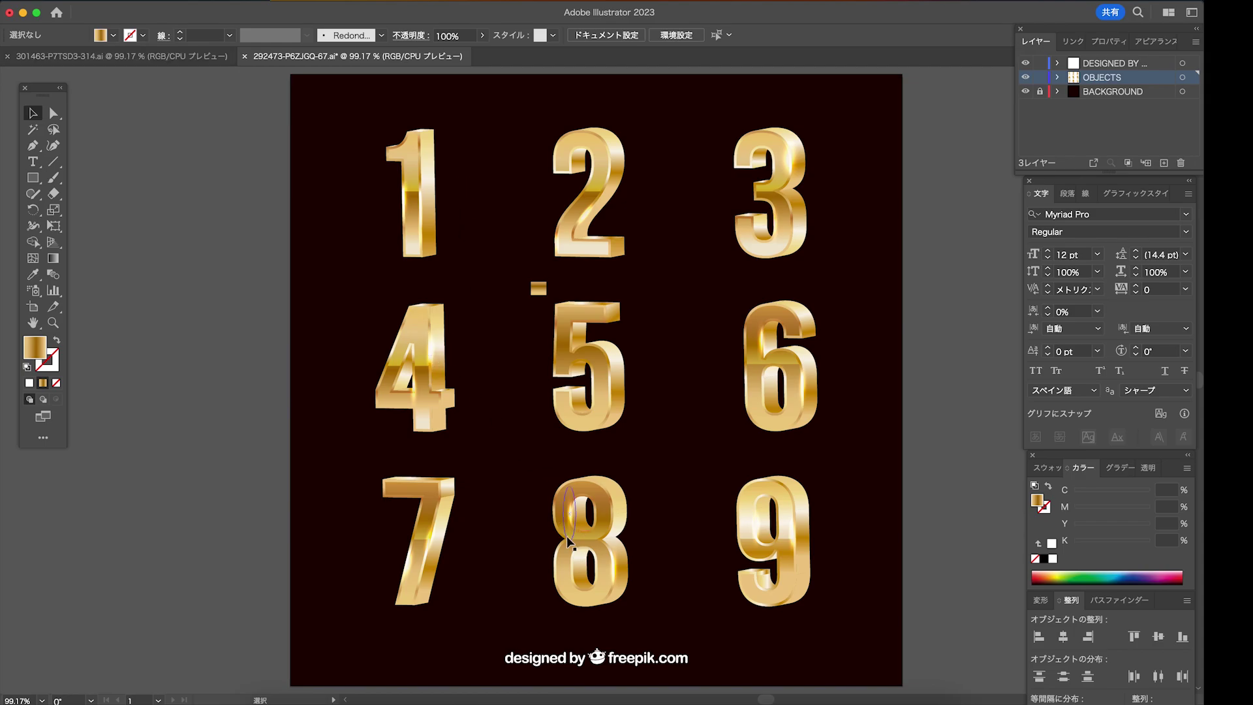
# Select and deselect the freepik credit in Illustrator, then return to the Photoshop poster
pyautogui.click(628, 662)
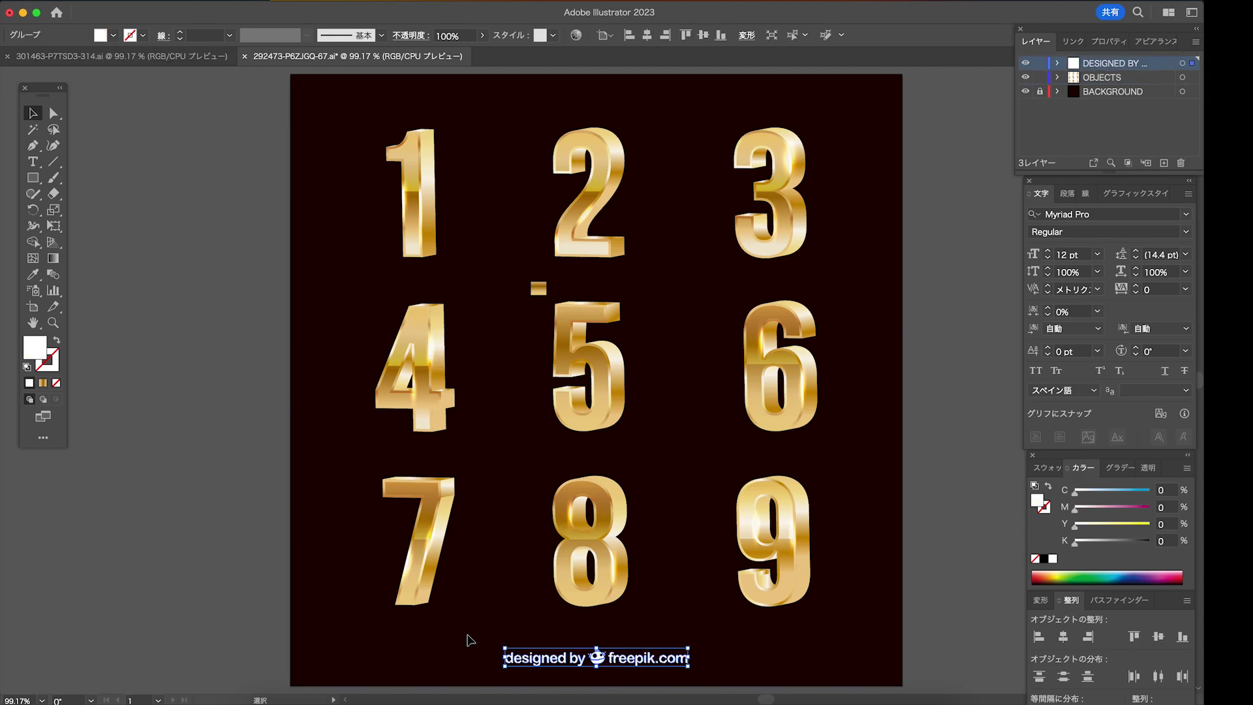
pyautogui.click(261, 539)
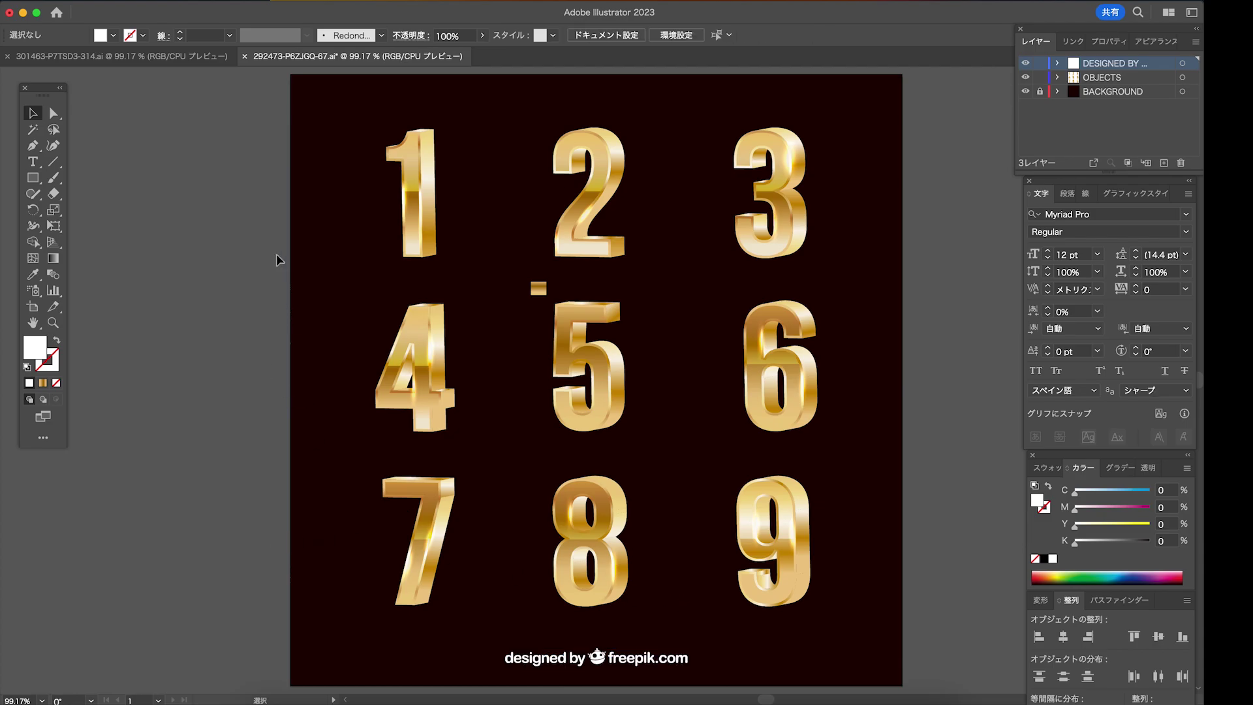
pyautogui.press('super+Tab')
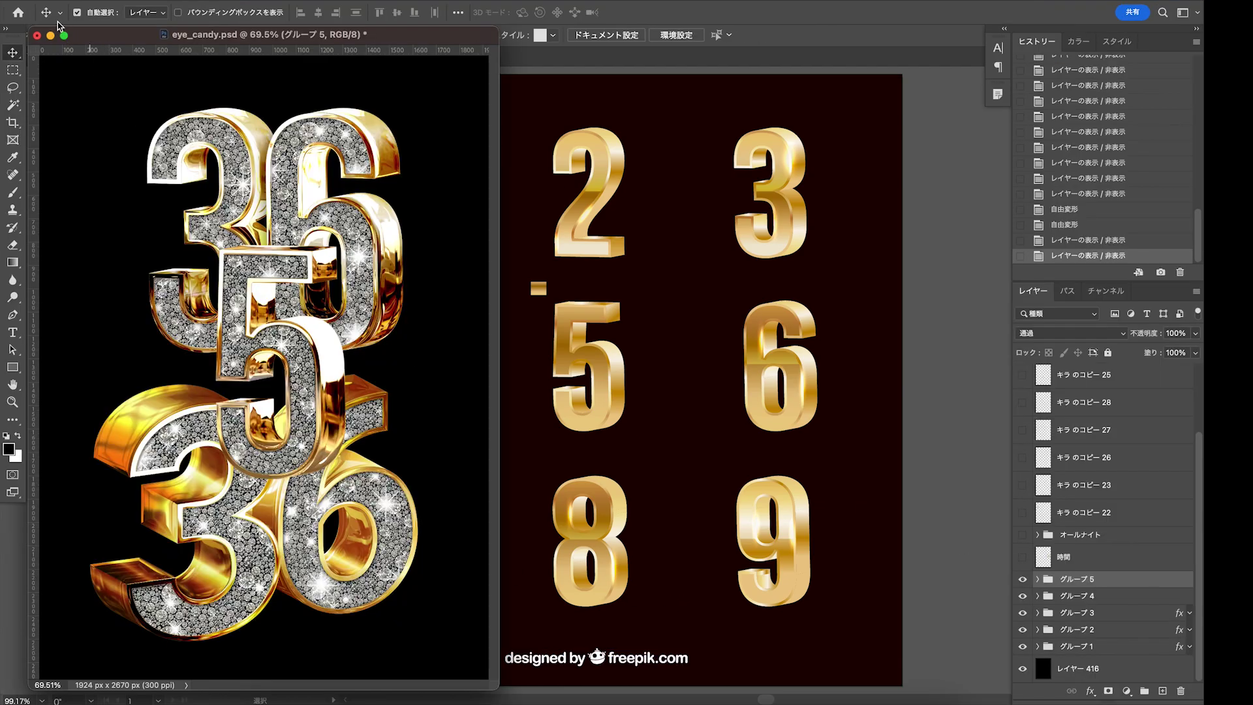
# Turn off Auto-Select, hide the lower 36, and place the 5 directly below the upper 36
pyautogui.click(88, 12)
pyautogui.moveTo(279, 383); pyautogui.dragTo(155, 292)
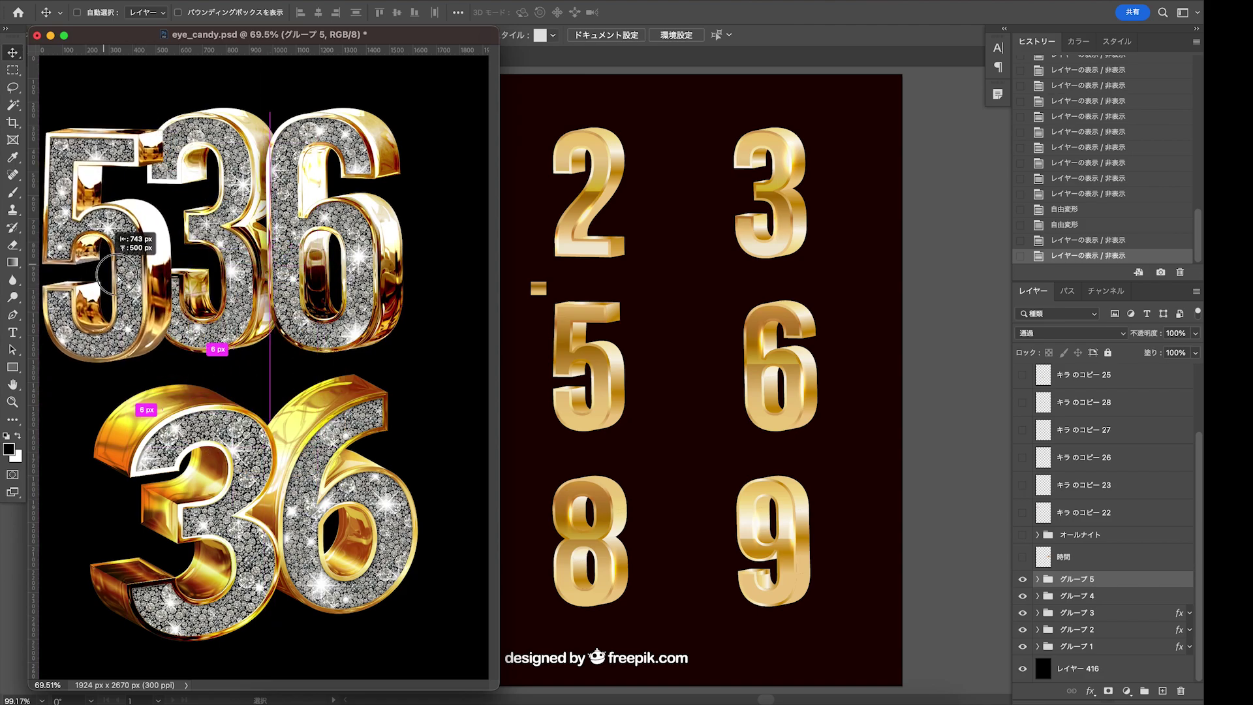
pyautogui.click(1022, 596)
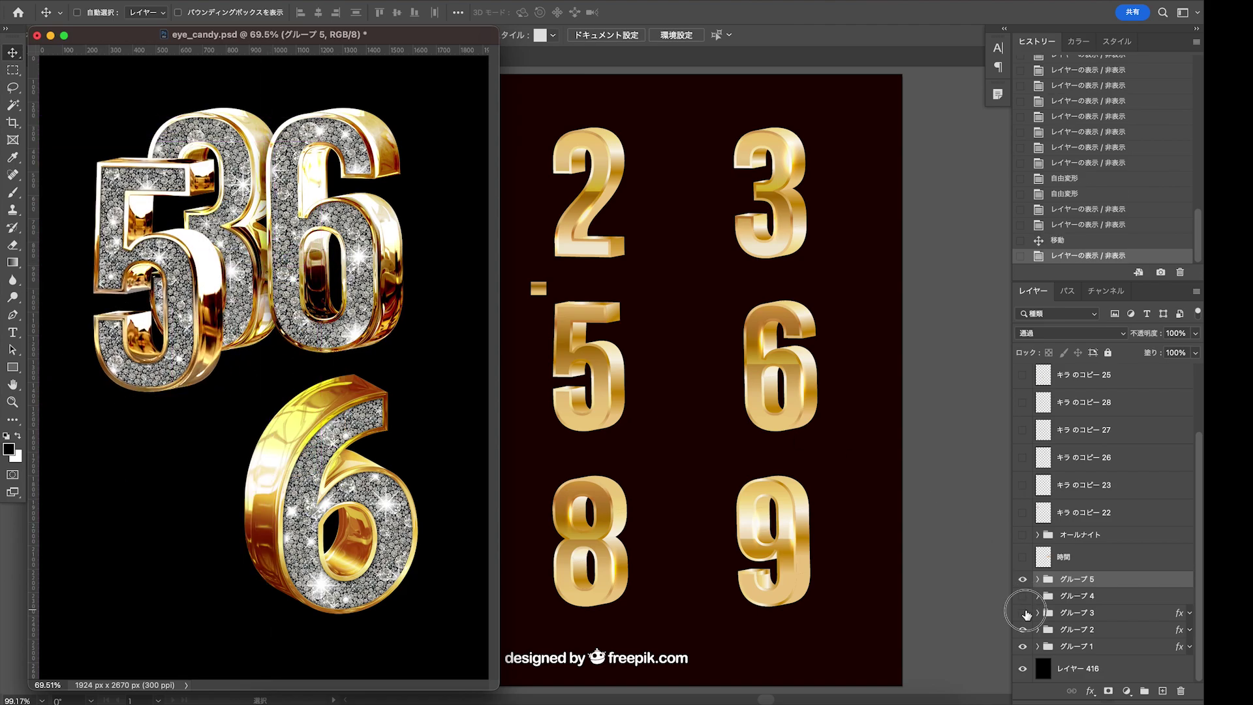
pyautogui.moveTo(228, 297); pyautogui.dragTo(346, 509)
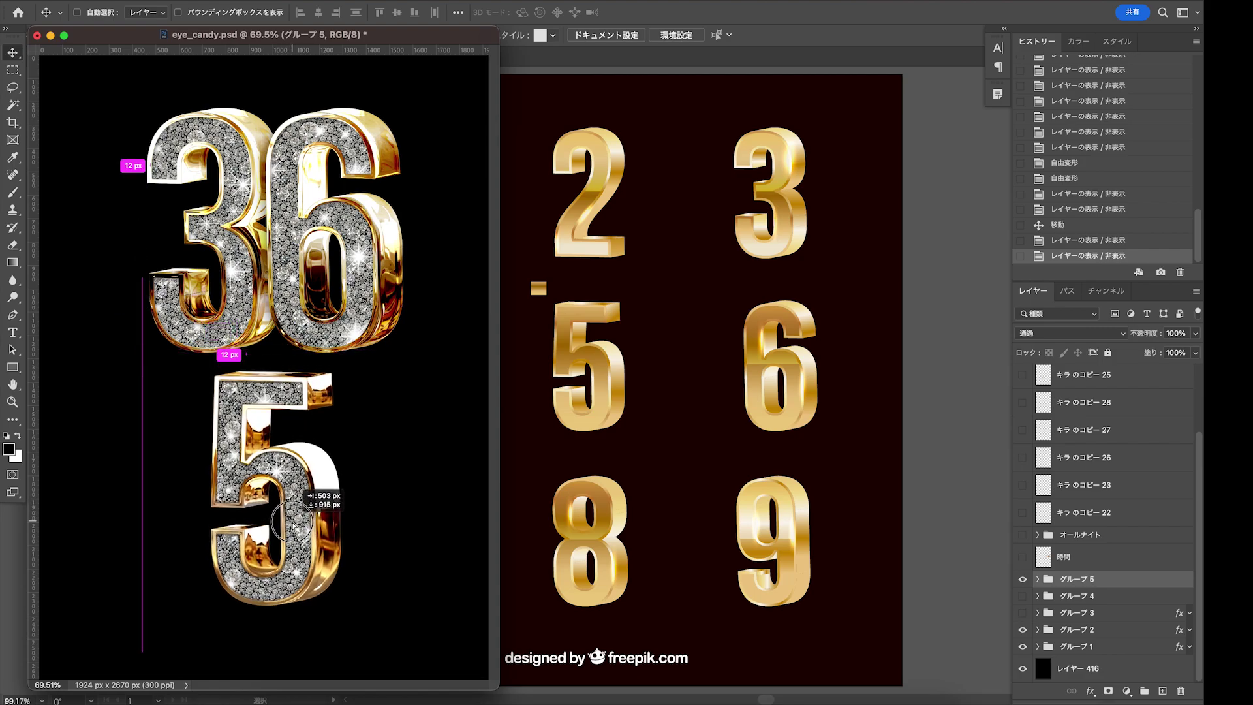